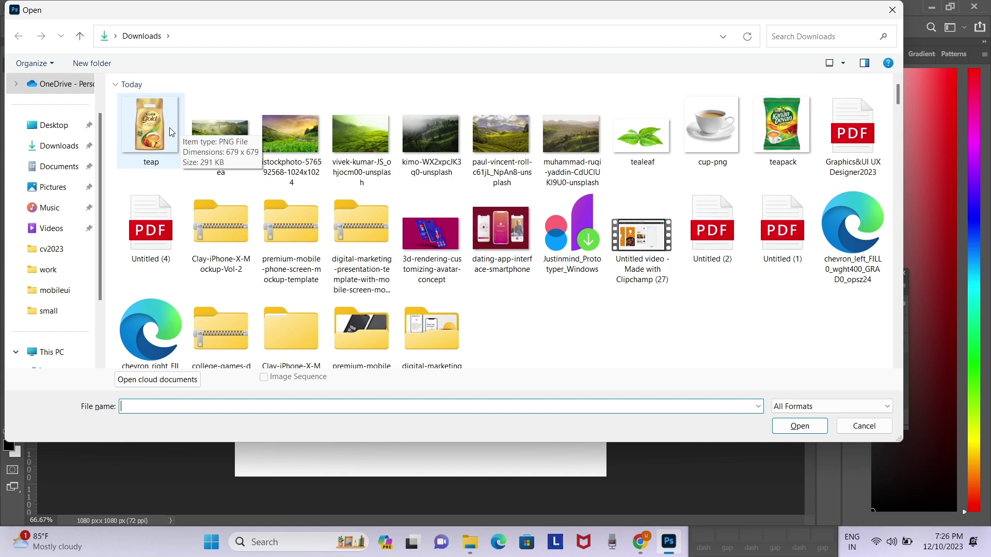
Place the teap.png Tata Tea Gold pack as a centered layer on the Untitled-1 canvas
double_click(169, 128)
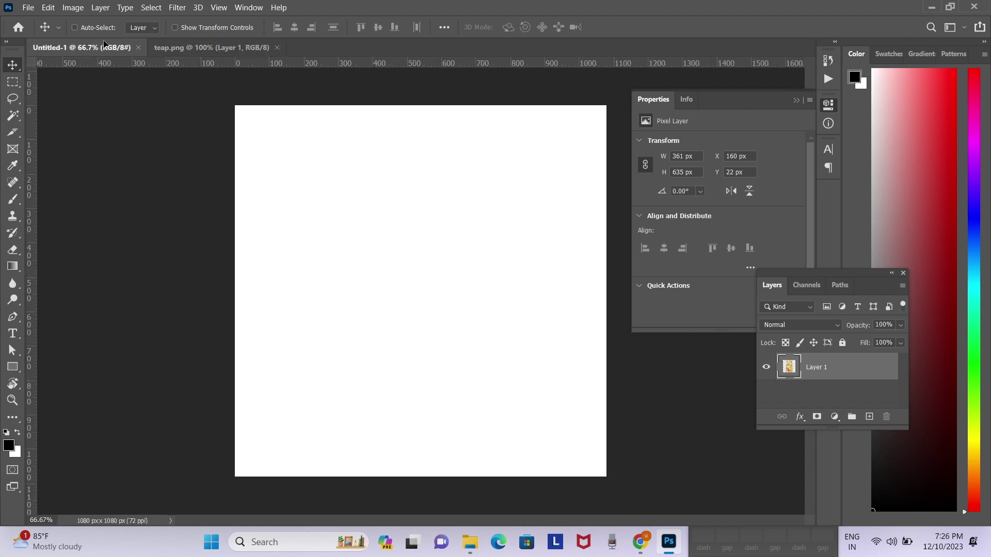
mouse_move(122, 52)
left_mouse_down()
mouse_move(422, 260)
mouse_move(449, 314)
left_mouse_up()
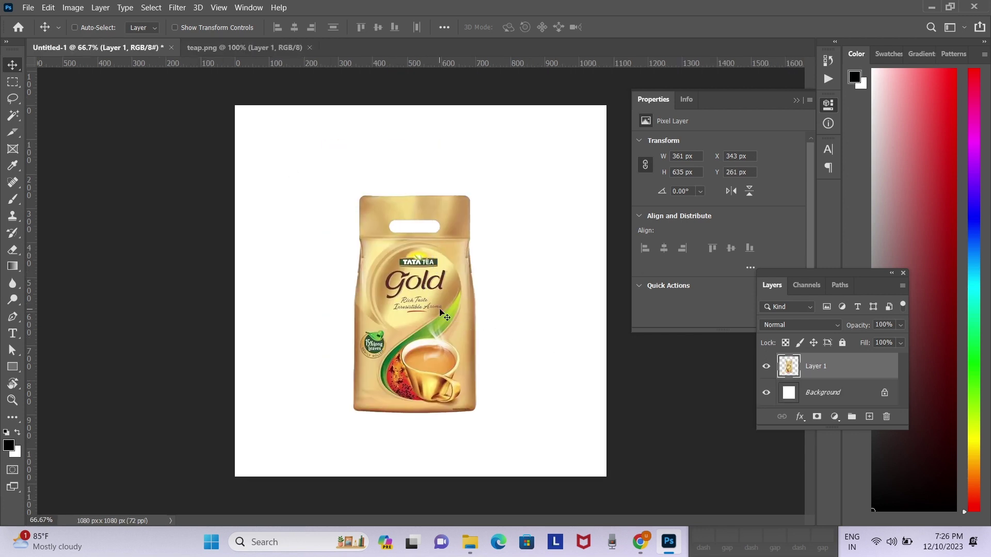
key("ctrl")
key("ctrl+o")
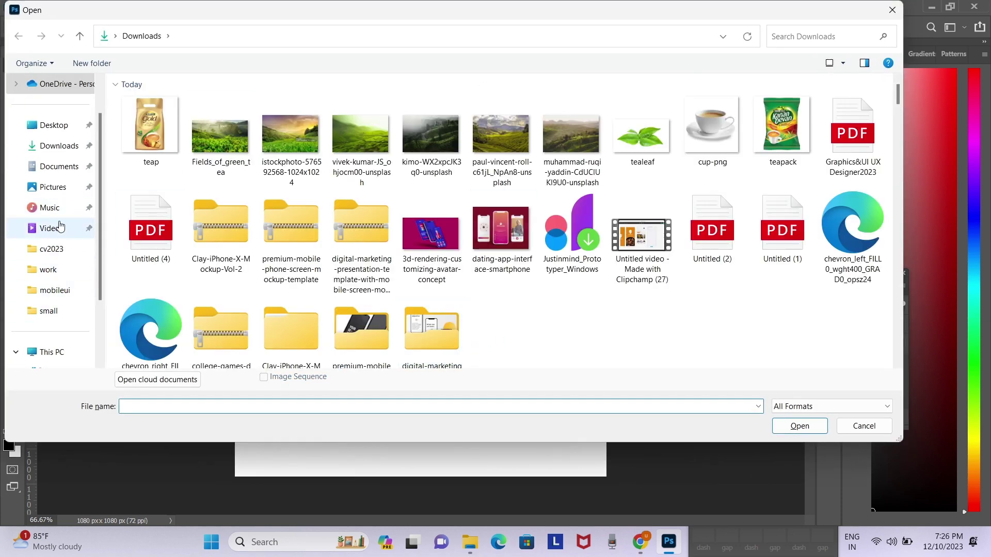
Browse the element folder on drive D, then return to the Downloads folder
scroll(57, 289, "down", 2)
left_click(55, 208)
left_click(241, 35)
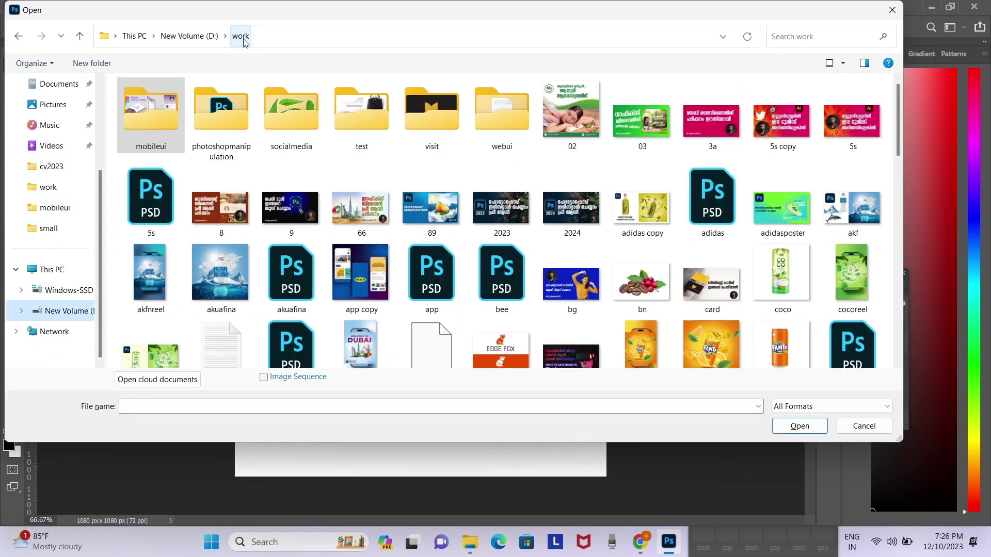
left_click(189, 35)
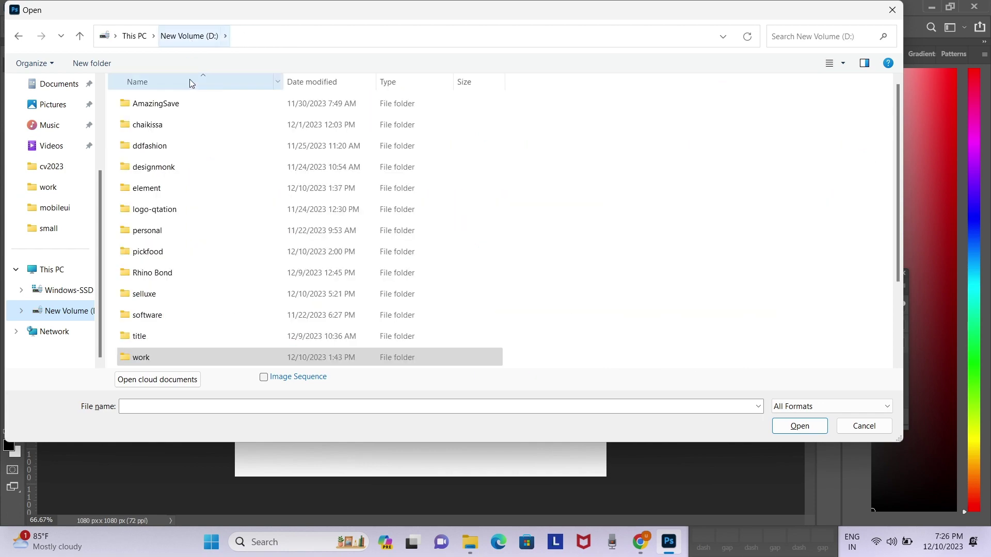
double_click(182, 189)
scroll(601, 254, "down", 5)
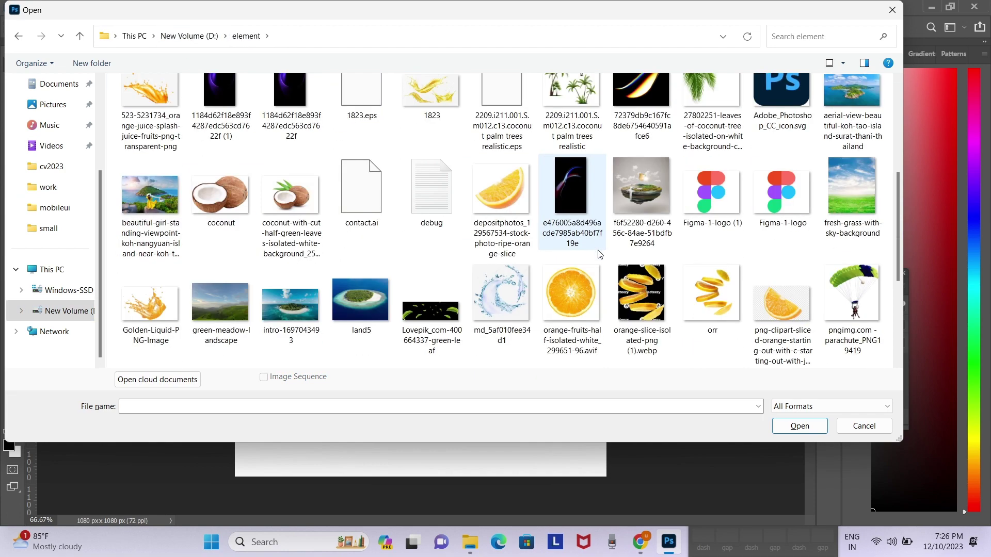
scroll(600, 254, "down", 3)
scroll(600, 254, "up", 2)
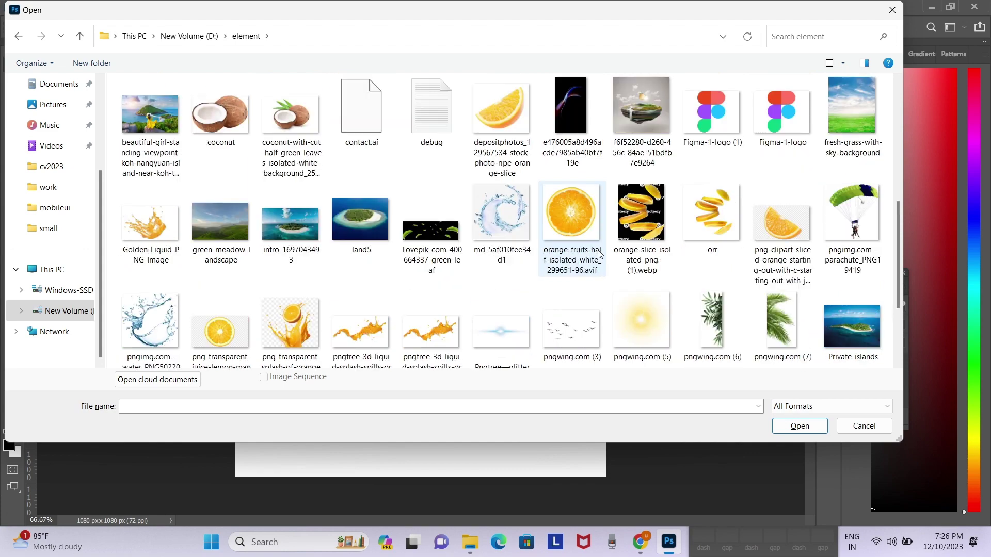
scroll(599, 254, "up", 2)
scroll(600, 254, "up", 2)
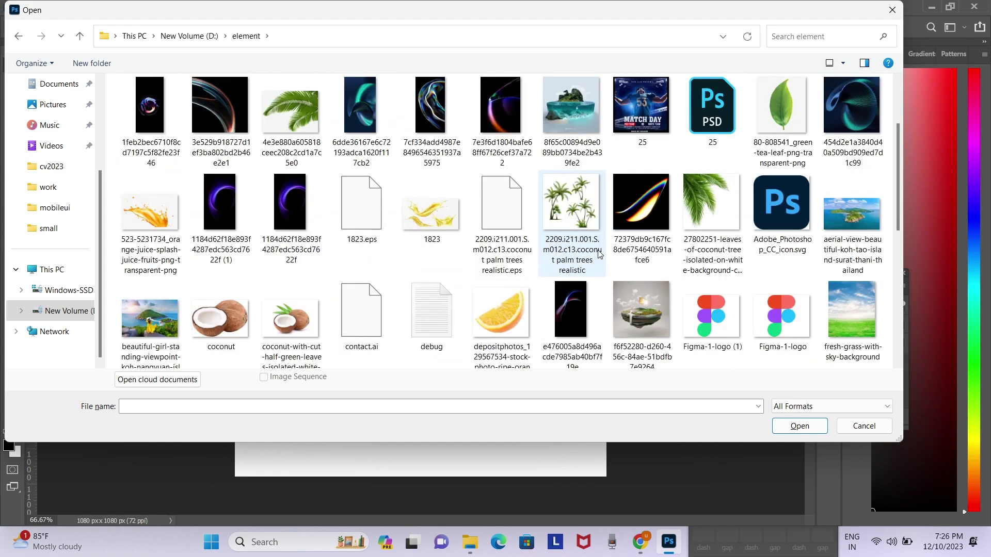
scroll(599, 254, "up", 2)
scroll(59, 98, "up", 3)
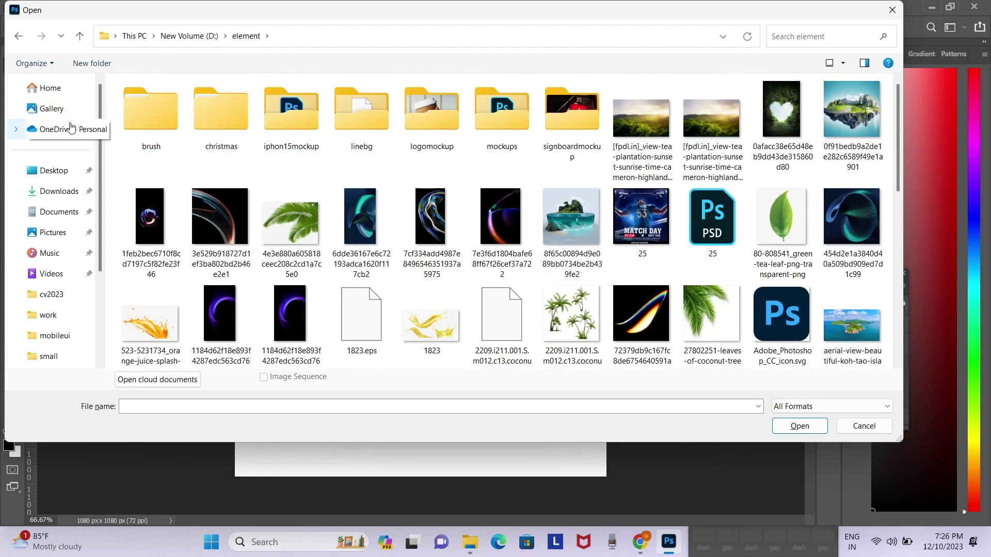
left_click(59, 192)
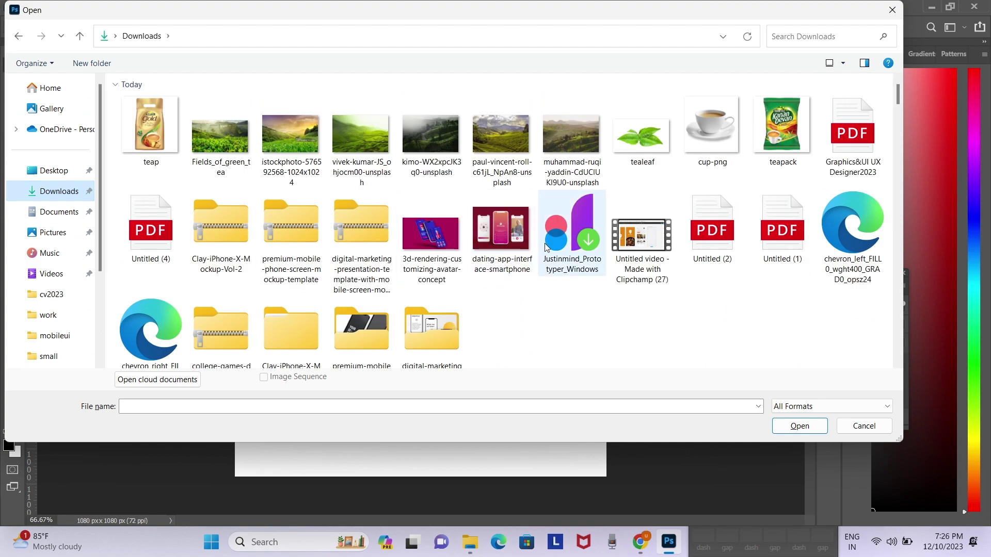
Look through Downloads and select the wooden podium with blurred leaves image
scroll(546, 248, "down", 1)
scroll(547, 248, "down", 5)
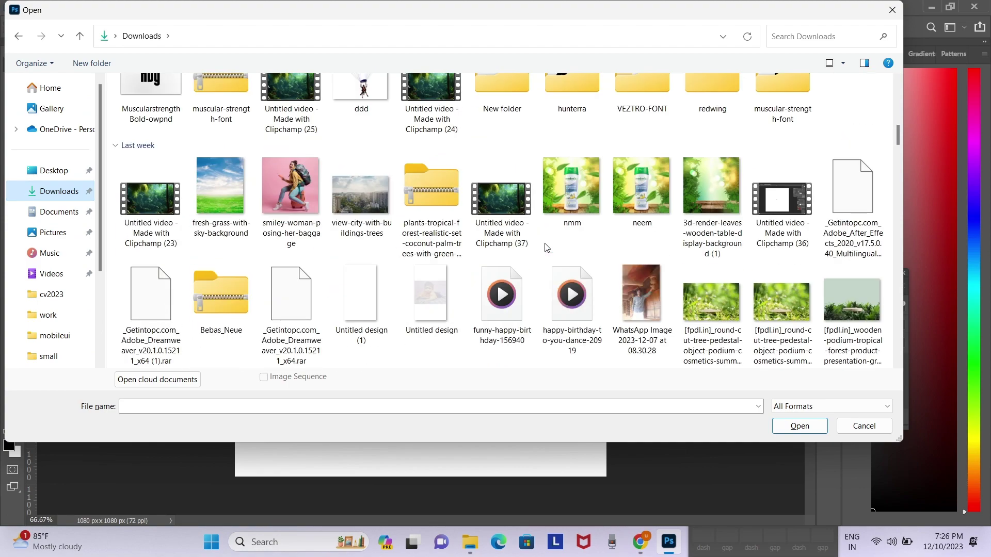
scroll(546, 247, "down", 2)
scroll(546, 247, "down", 2)
scroll(547, 248, "down", 3)
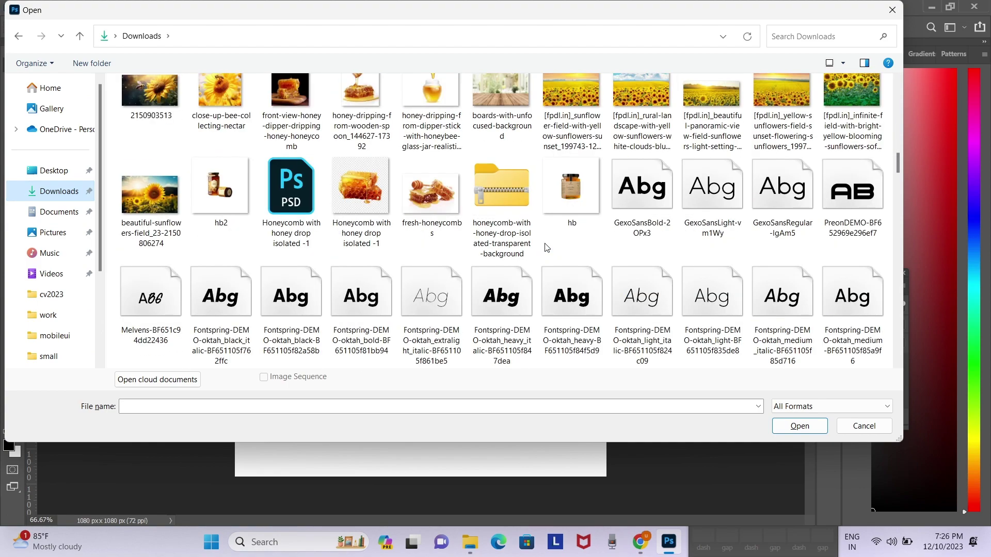
scroll(546, 248, "down", 3)
scroll(547, 248, "down", 5)
scroll(547, 248, "down", 5)
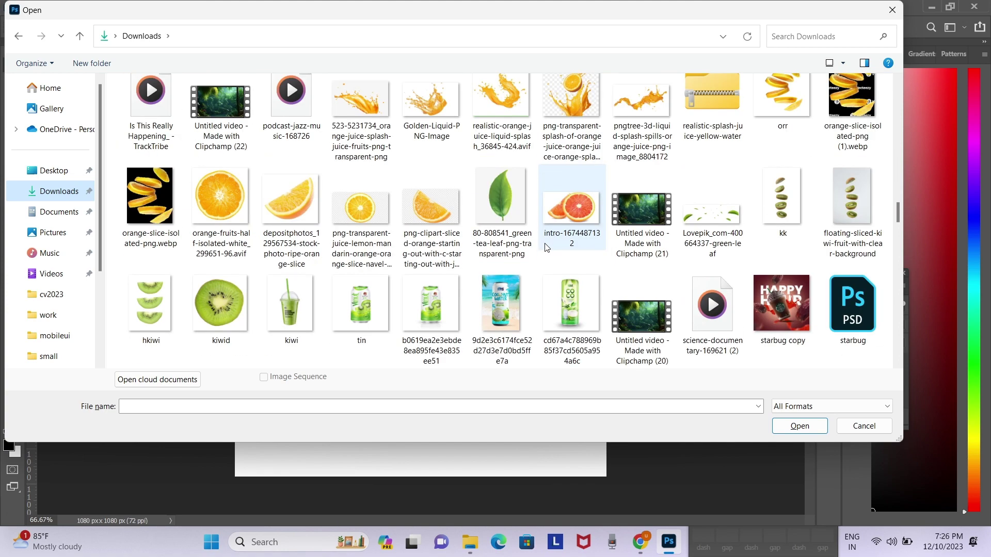
scroll(547, 241, "down", 5)
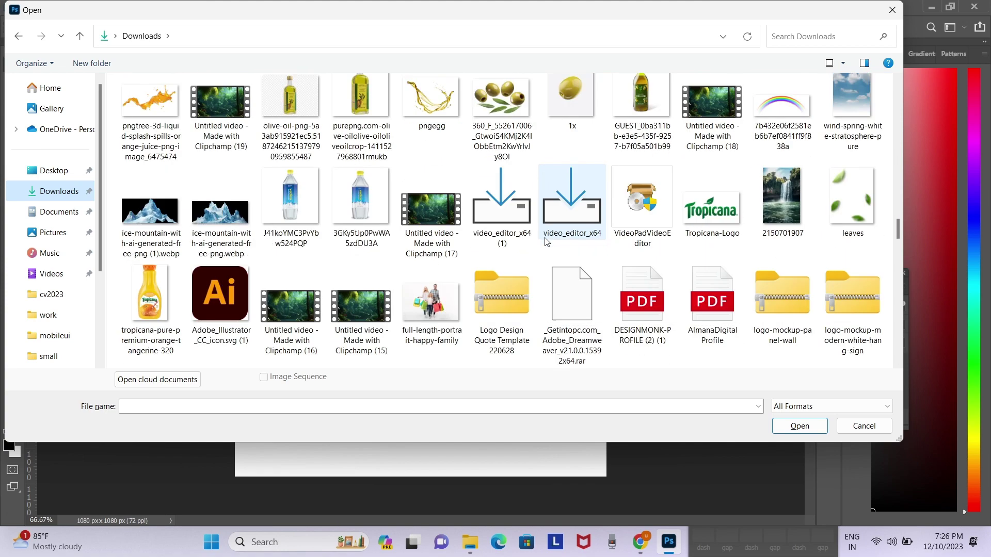
scroll(547, 242, "down", 2)
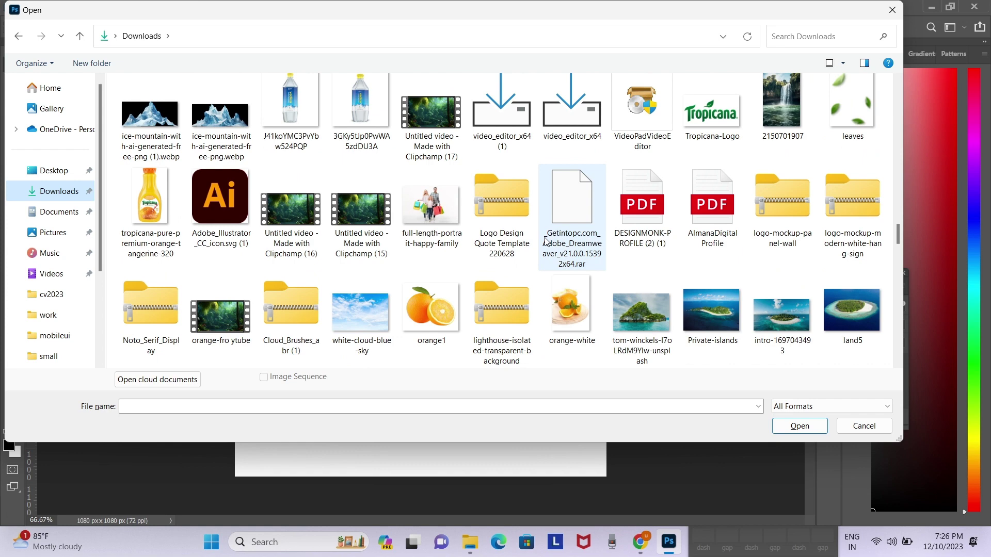
scroll(547, 241, "down", 4)
scroll(546, 242, "down", 2)
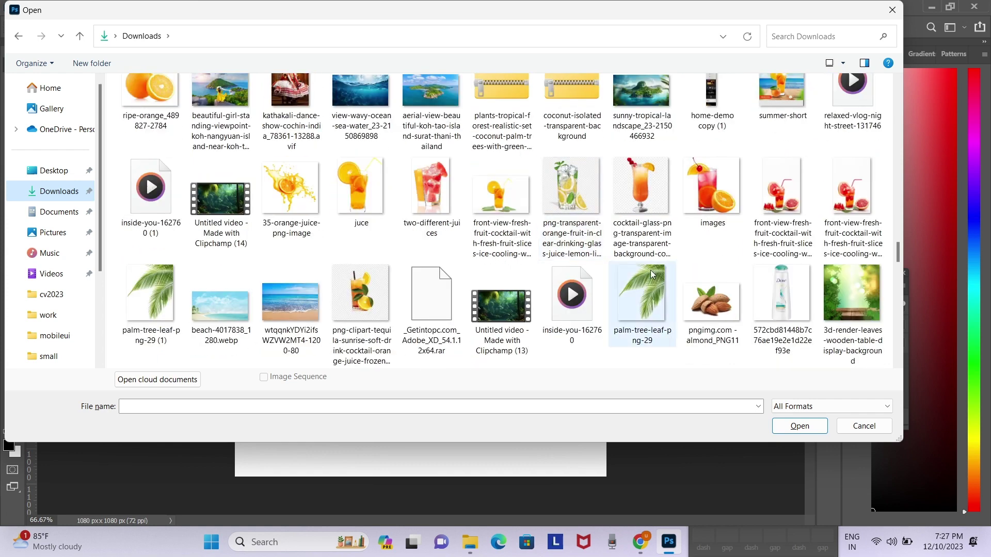
scroll(639, 278, "down", 2)
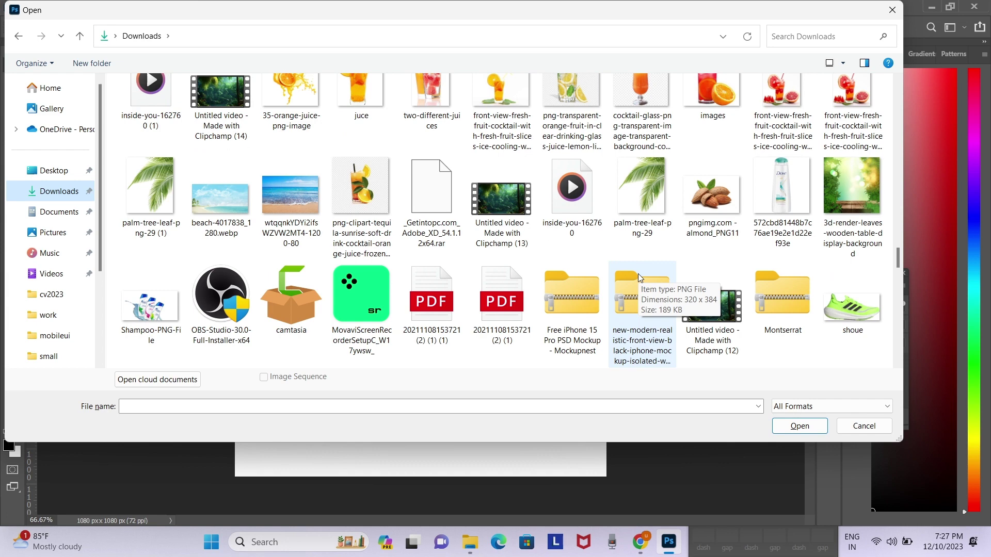
scroll(638, 274, "down", 4)
scroll(638, 274, "down", 2)
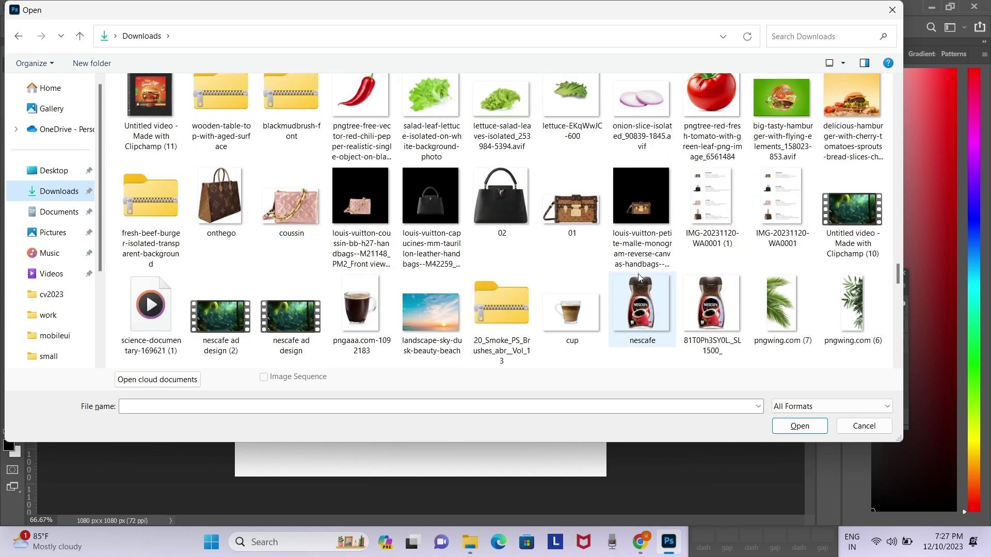
scroll(638, 278, "down", 2)
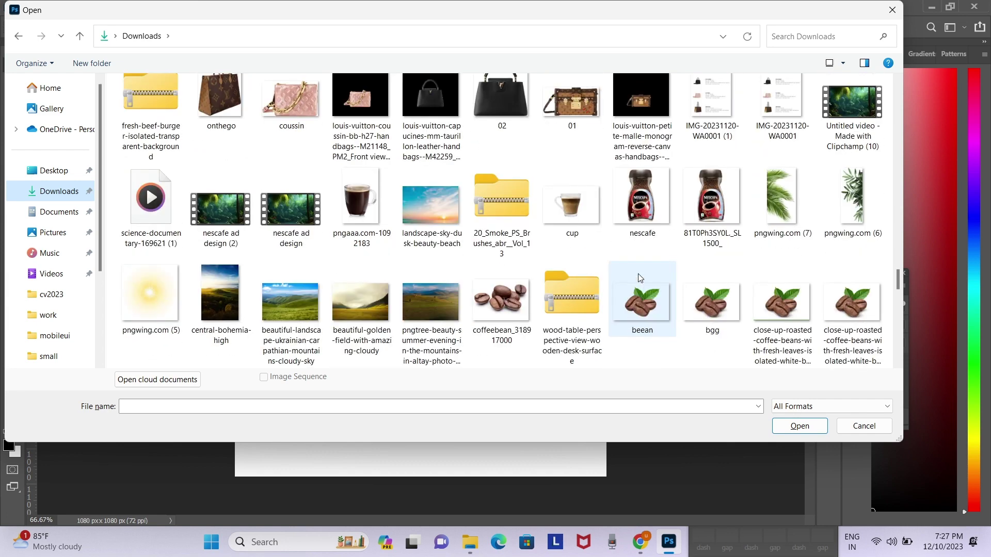
scroll(640, 278, "down", 2)
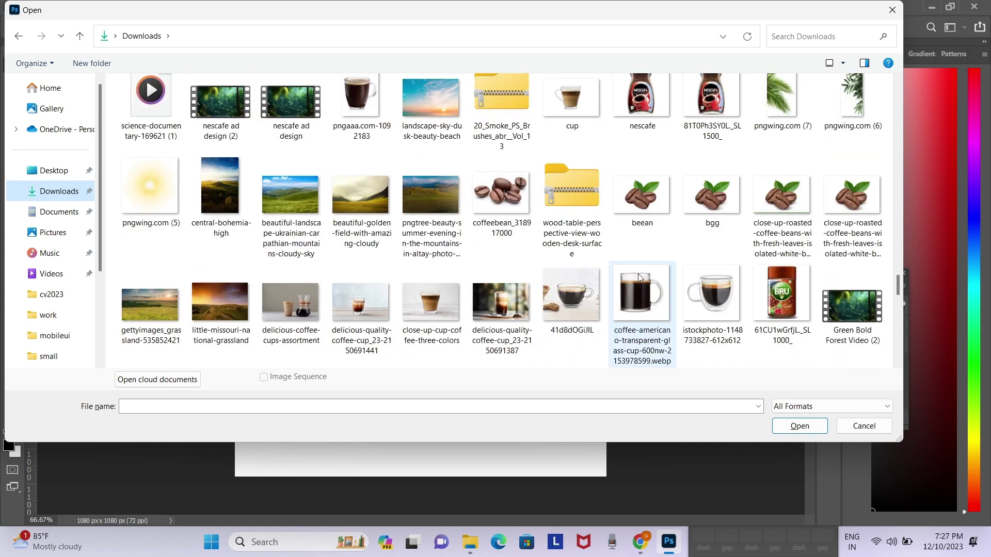
scroll(640, 277, "down", 4)
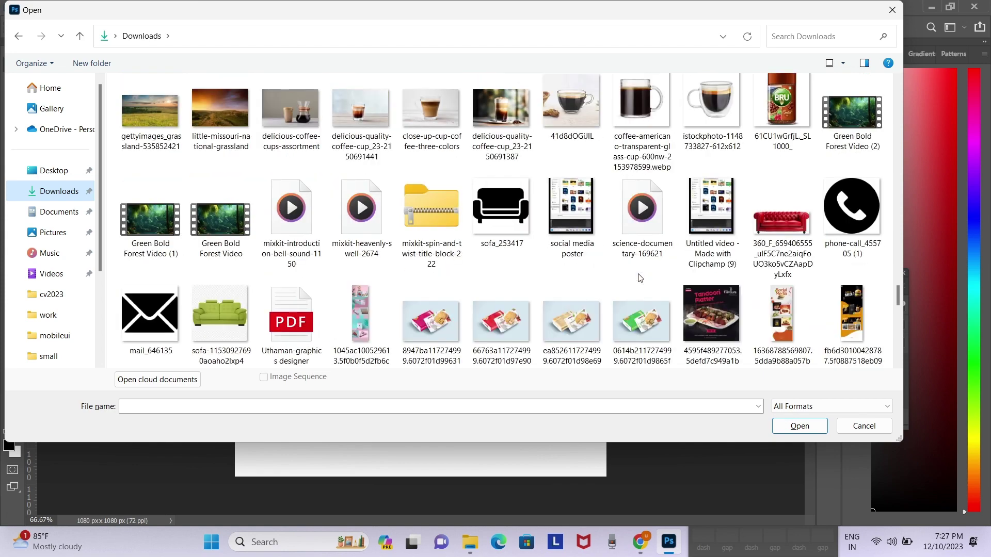
scroll(640, 278, "down", 2)
scroll(640, 278, "down", 4)
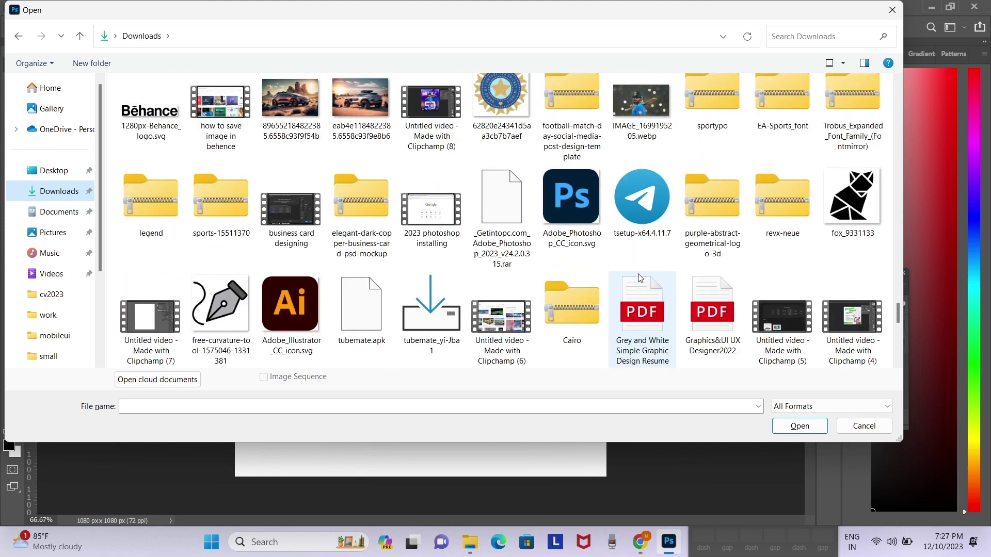
scroll(640, 279, "down", 2)
scroll(640, 279, "down", 2)
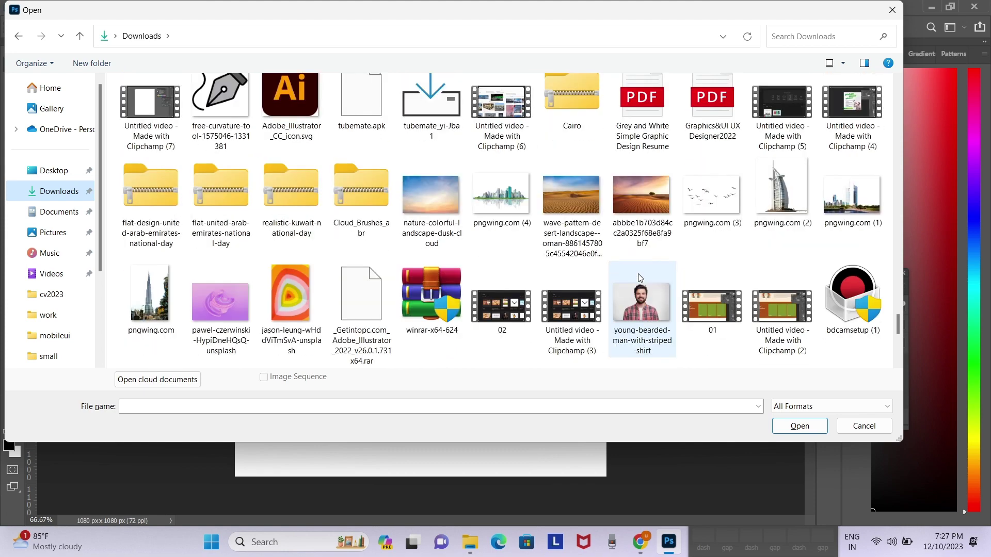
scroll(640, 279, "down", 4)
scroll(638, 273, "down", 2)
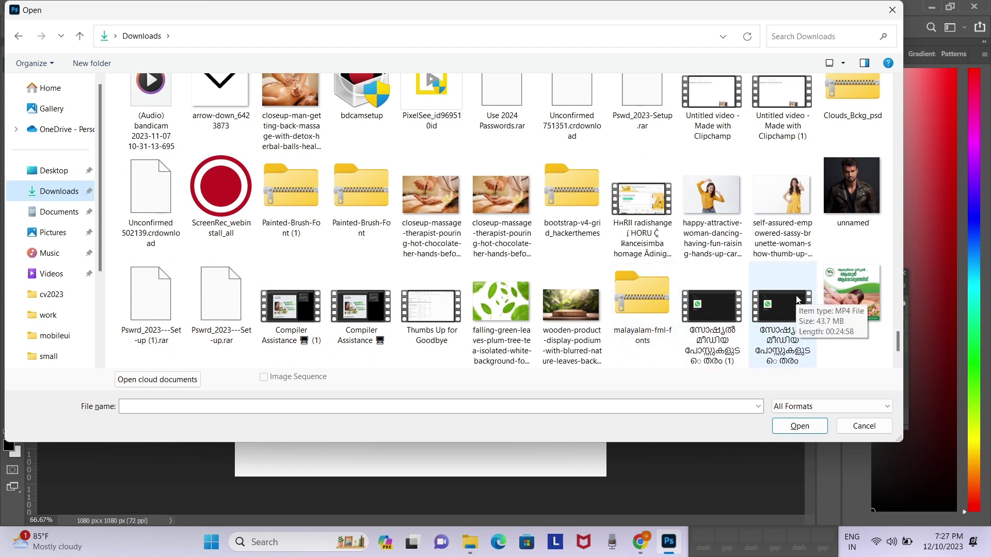
left_click(586, 307)
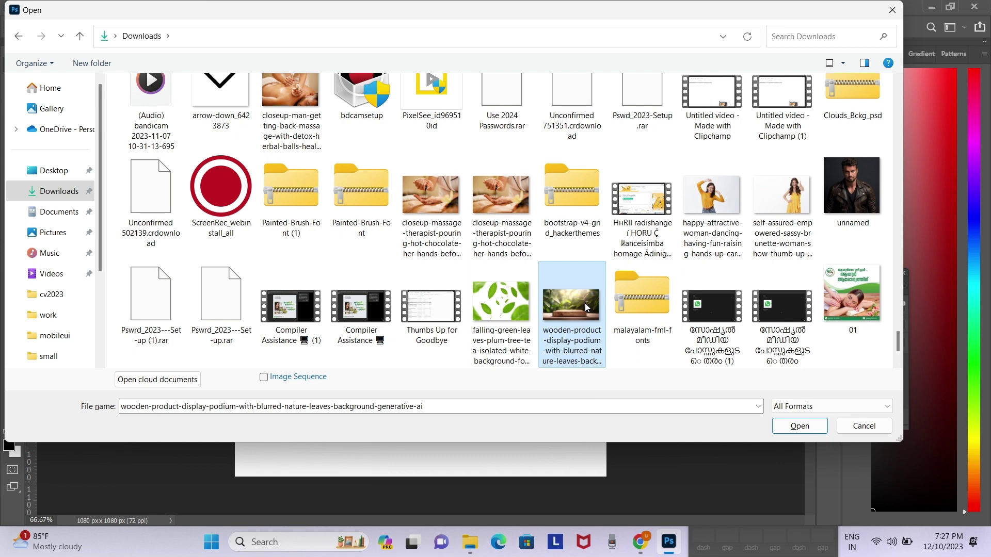
Abandon the Open dialog and switch to Chrome from the taskbar
scroll(587, 307, "down", 3)
scroll(586, 307, "up", 2)
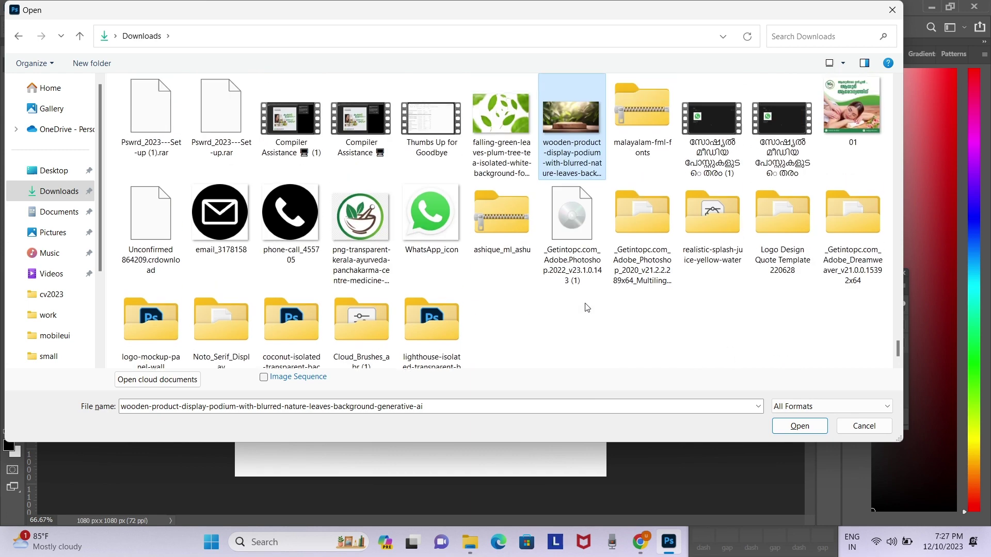
scroll(587, 307, "down", 2)
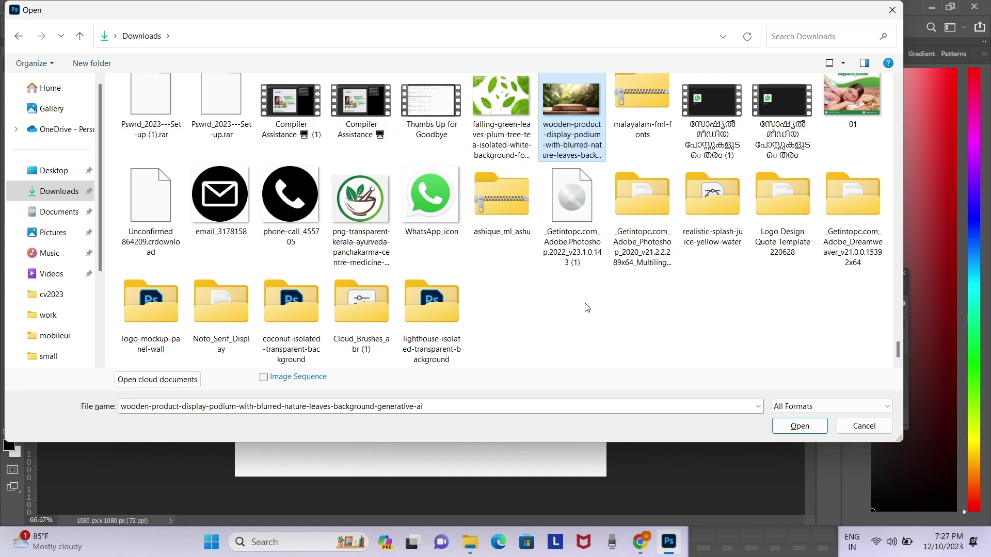
scroll(585, 307, "up", 3)
scroll(585, 308, "up", 5)
scroll(585, 307, "up", 5)
scroll(586, 308, "up", 3)
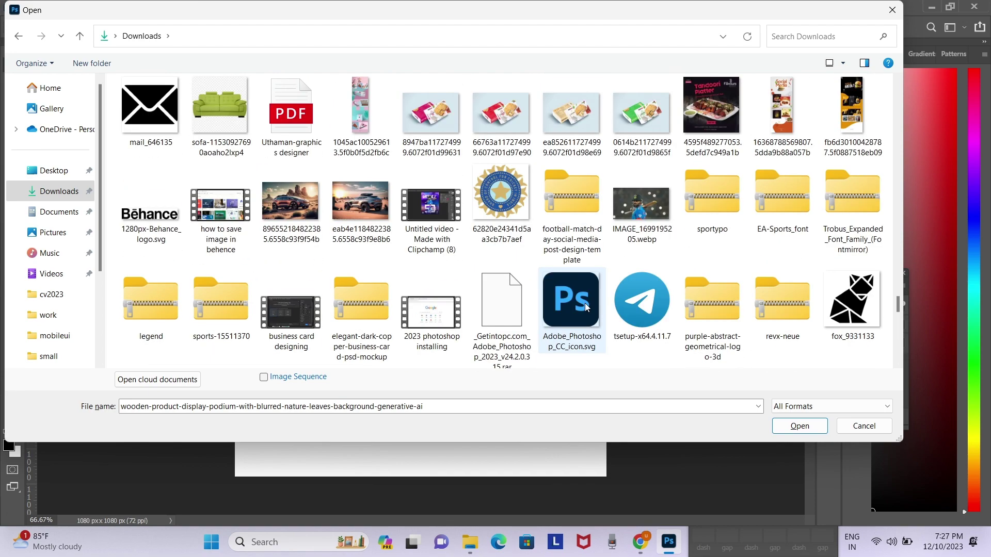
scroll(585, 303, "up", 4)
scroll(585, 303, "up", 2)
scroll(585, 303, "up", 4)
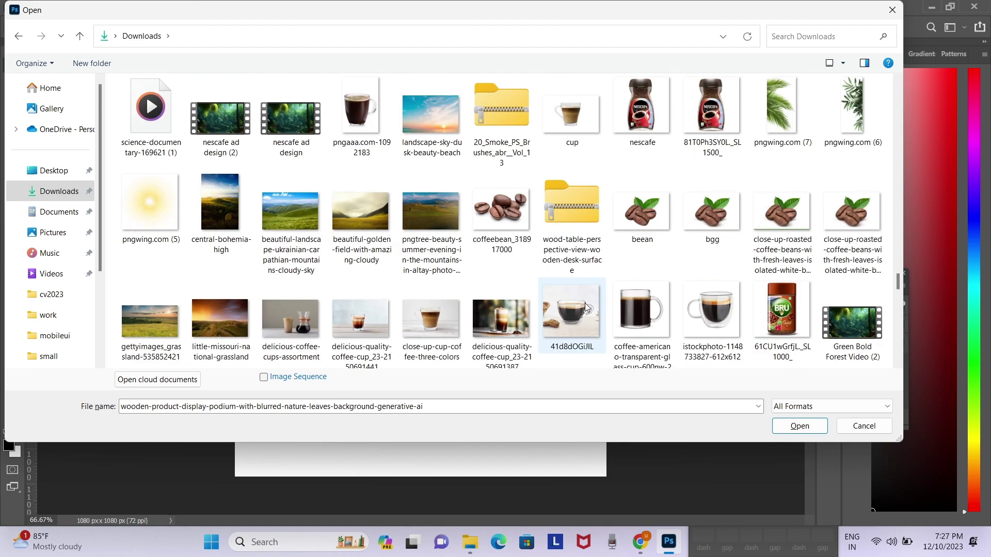
scroll(585, 307, "up", 4)
scroll(585, 307, "up", 4)
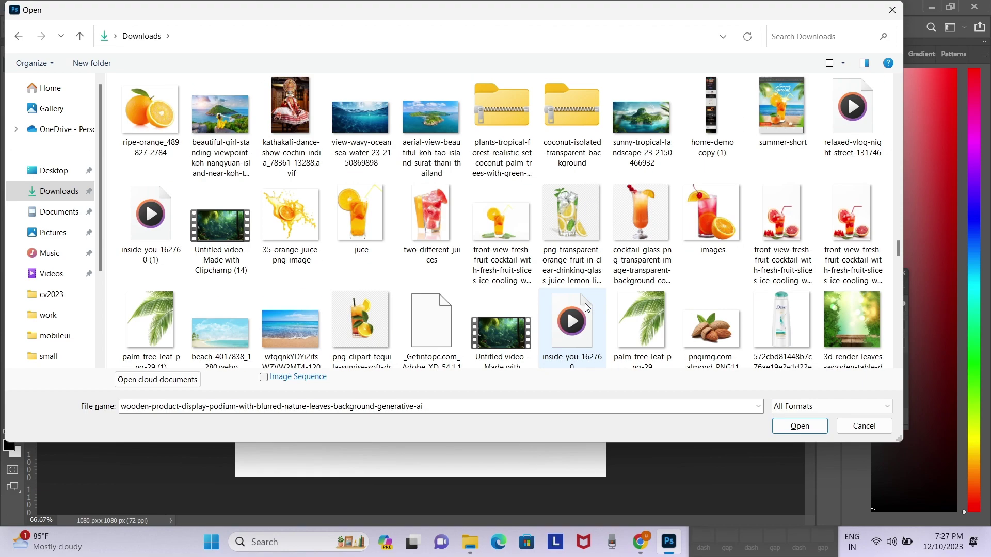
scroll(584, 307, "up", 3)
scroll(585, 303, "up", 4)
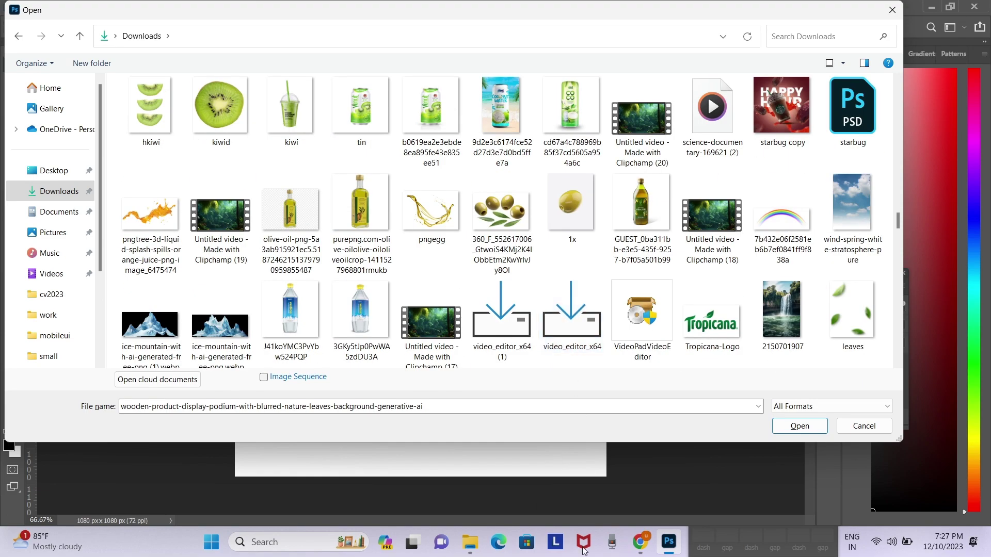
left_click(864, 426)
Replace the Freepik tea kettle search with a 'wood stand' search
left_click(640, 542)
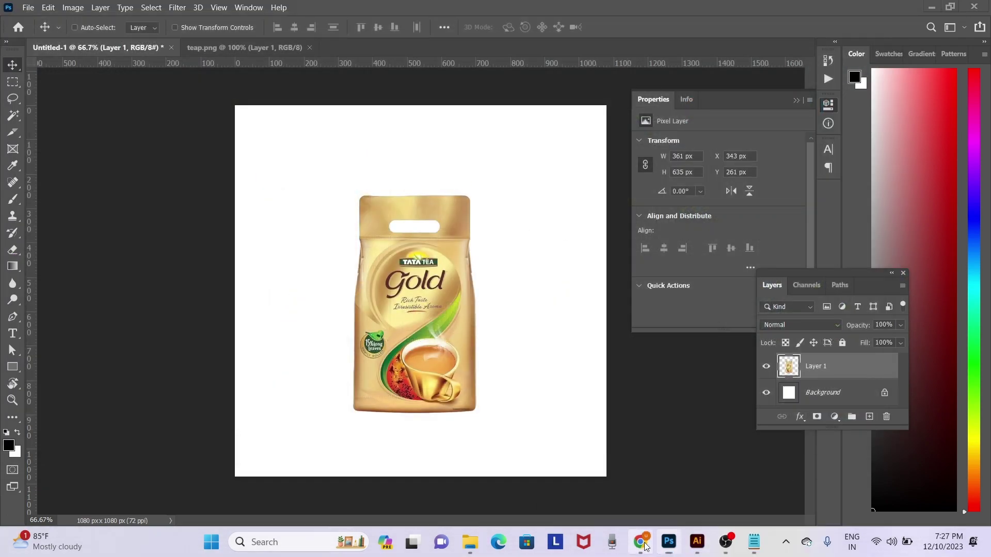
left_click(772, 10)
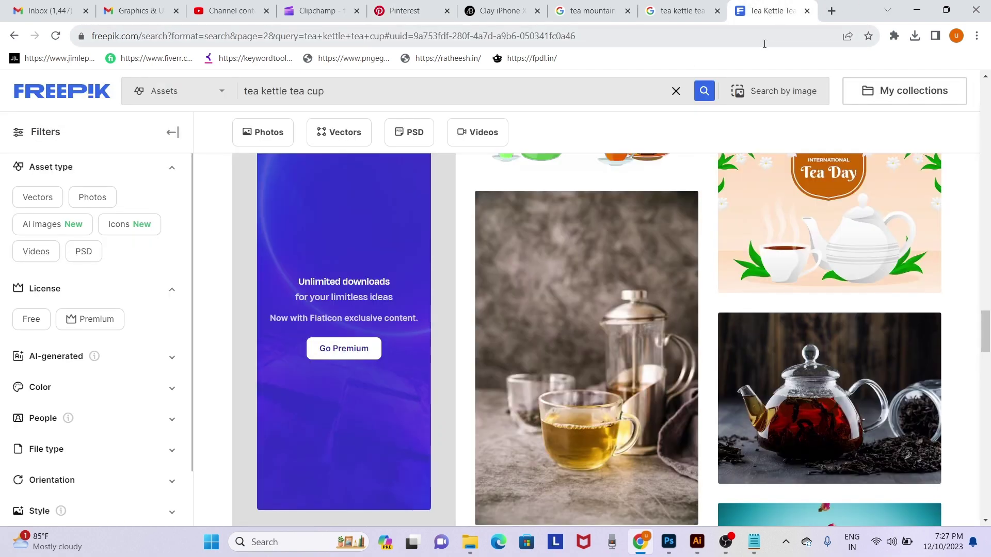
left_click_drag(372, 93, 172, 92)
type("w")
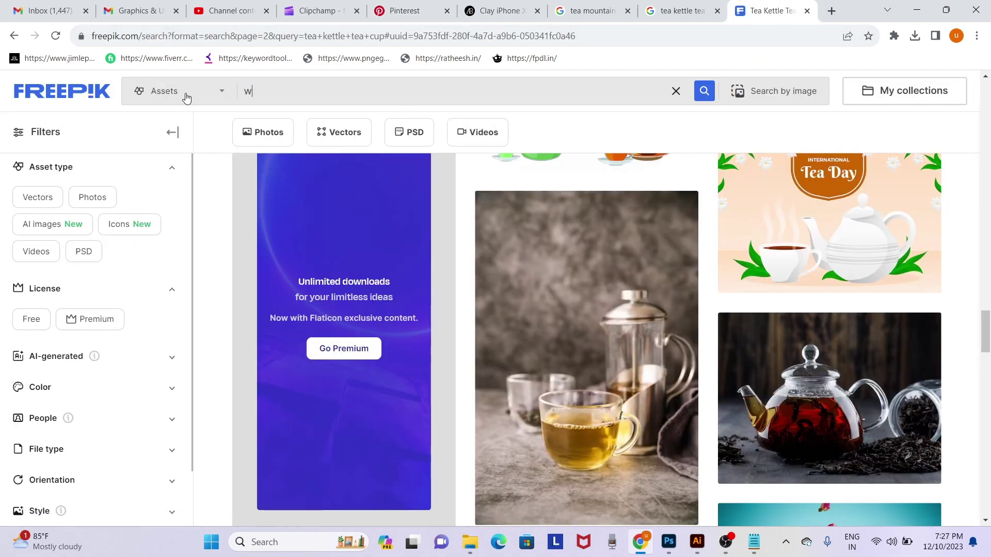
type("ood stan")
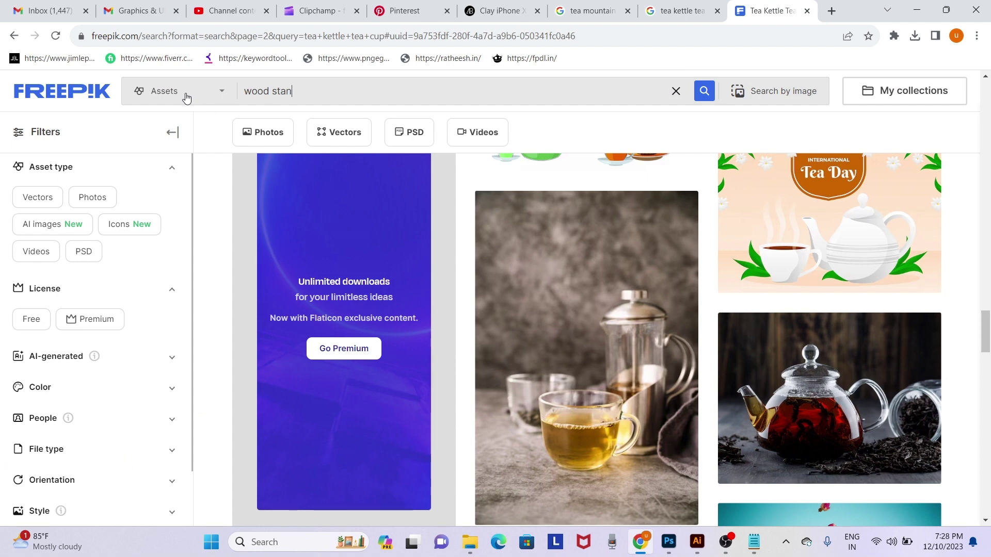
type("t")
type("d")
key("Return")
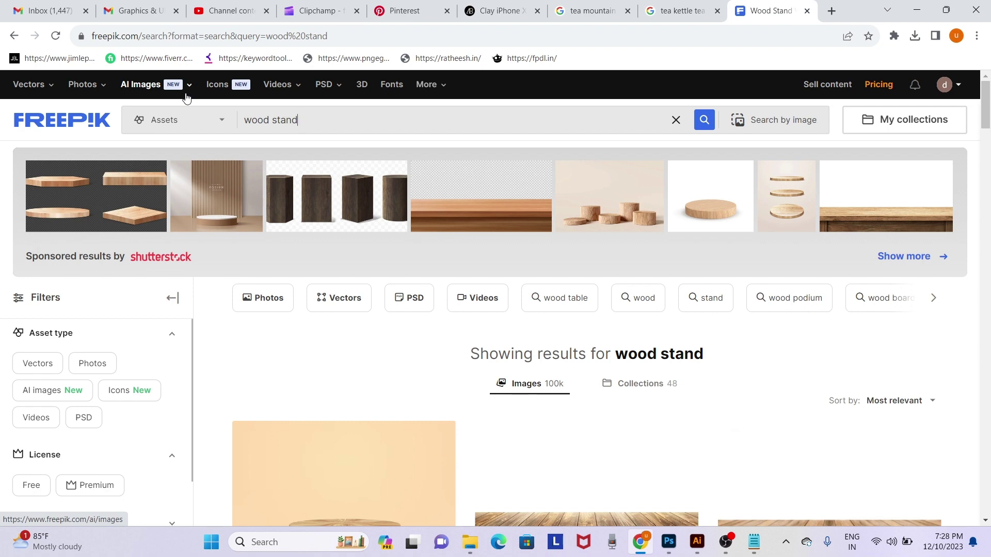
Find and open the wooden wall and table photo in the results
scroll(636, 376, "down", 4)
scroll(640, 370, "down", 2)
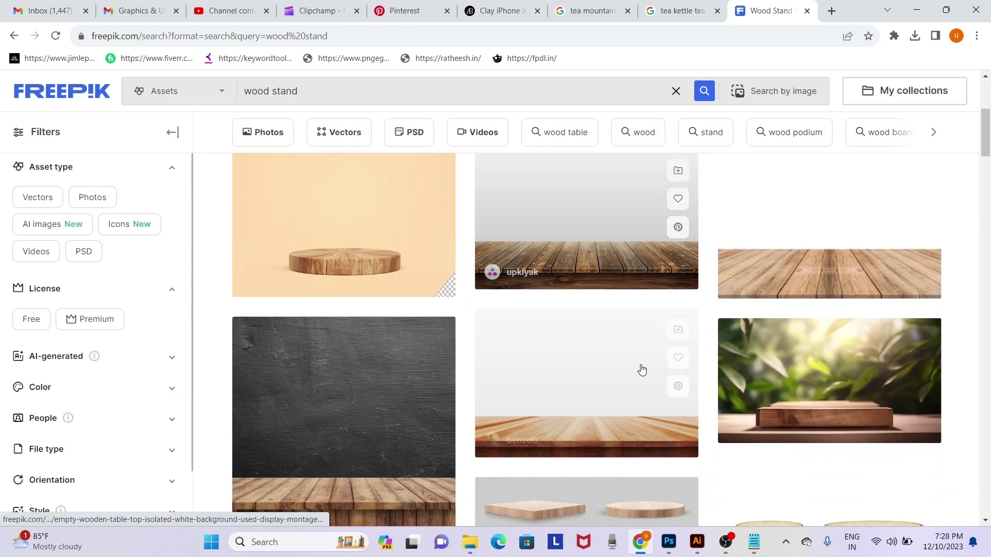
scroll(689, 411, "down", 2)
scroll(677, 402, "down", 1)
scroll(677, 402, "down", 3)
scroll(677, 402, "down", 4)
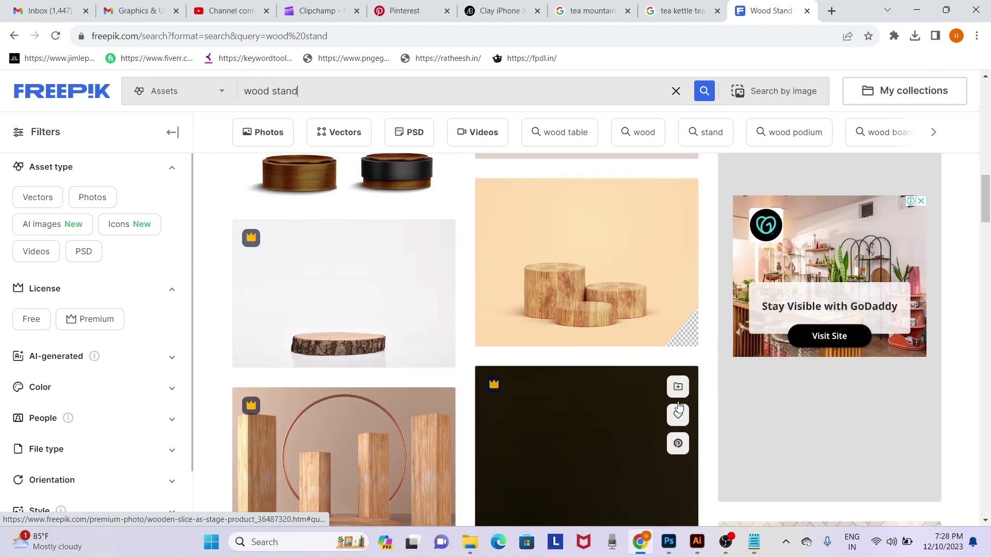
scroll(679, 407, "down", 3)
scroll(677, 401, "down", 1)
scroll(677, 401, "down", 3)
scroll(677, 402, "down", 4)
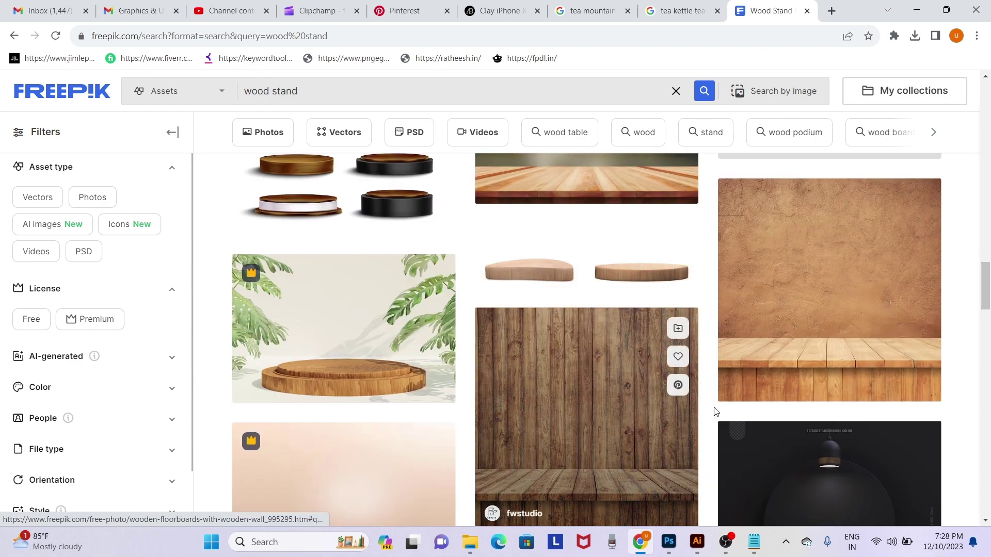
scroll(712, 419, "down", 3)
scroll(712, 420, "down", 2)
scroll(713, 419, "down", 3)
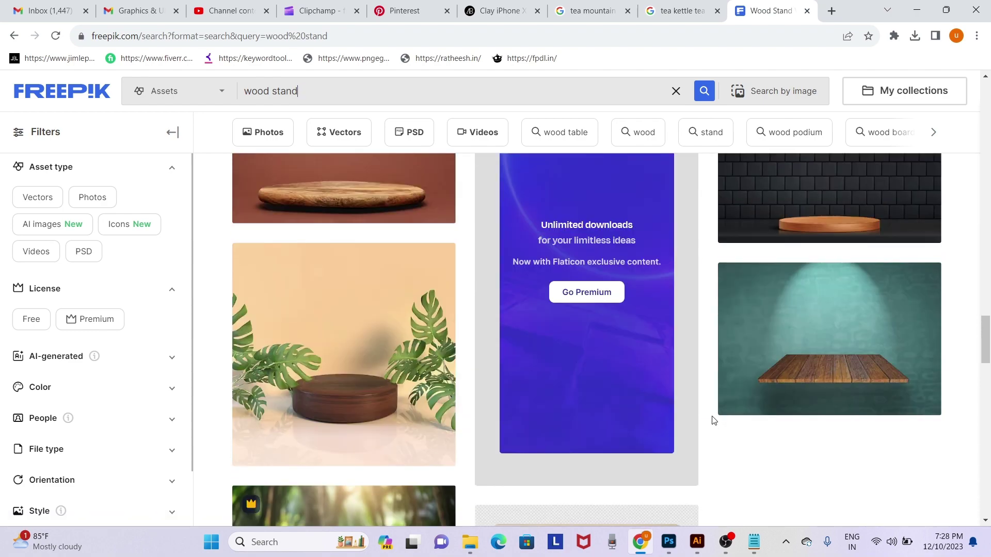
scroll(714, 419, "down", 2)
scroll(714, 418, "down", 5)
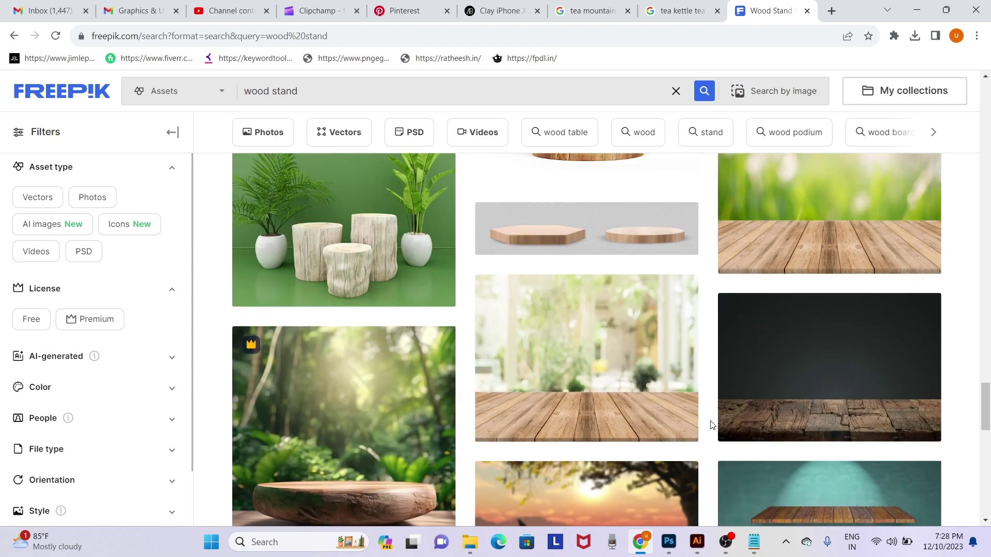
scroll(733, 426, "down", 3)
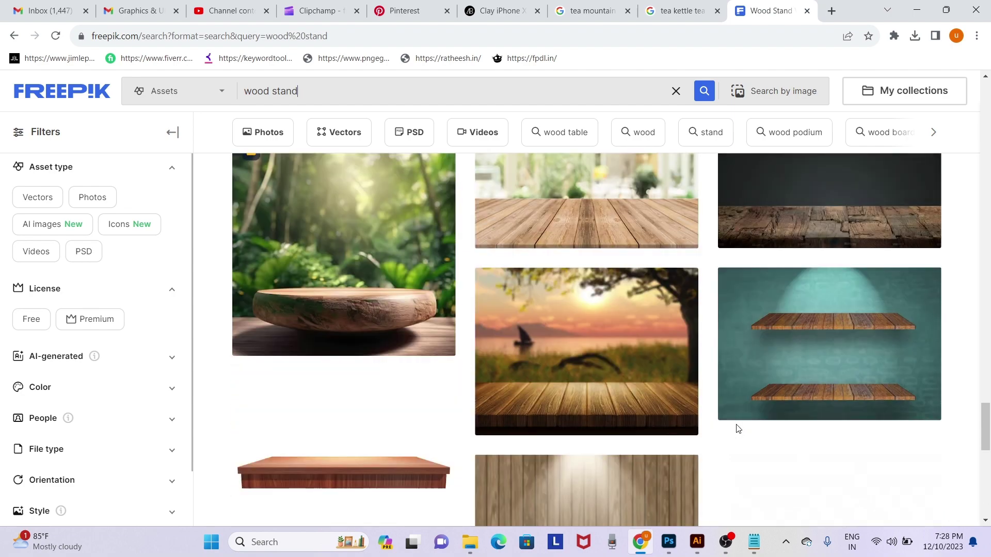
scroll(738, 428, "up", 3)
scroll(737, 429, "down", 4)
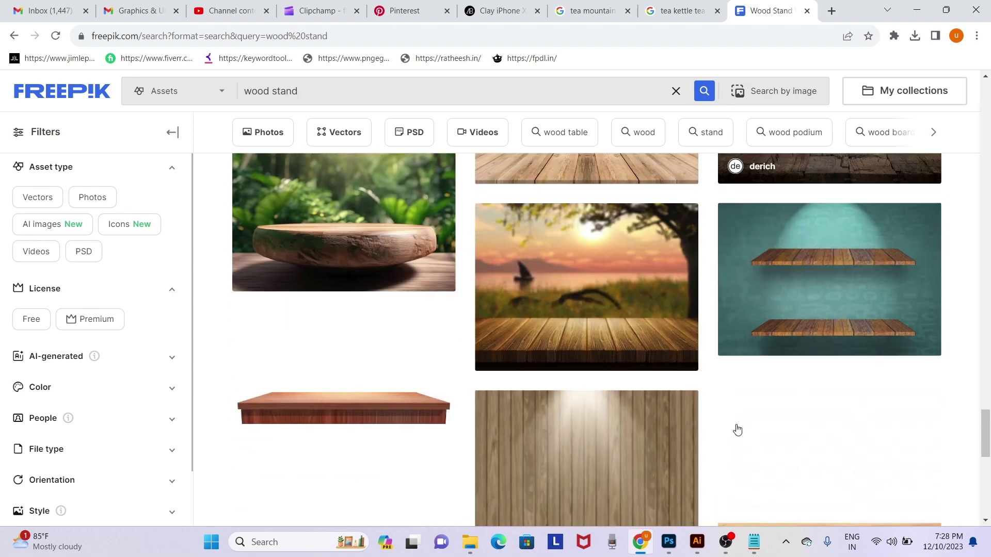
scroll(737, 430, "down", 3)
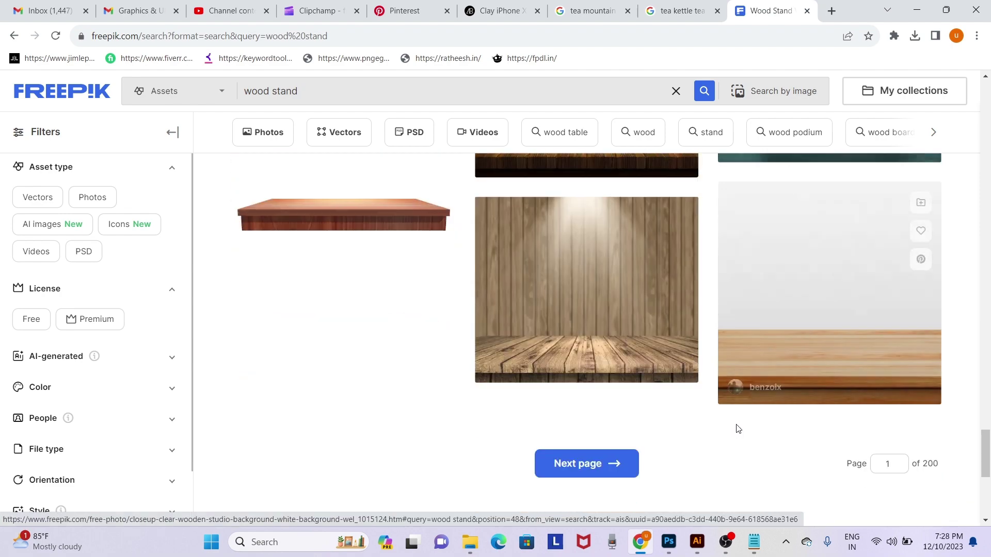
scroll(739, 429, "up", 4)
scroll(738, 430, "down", 4)
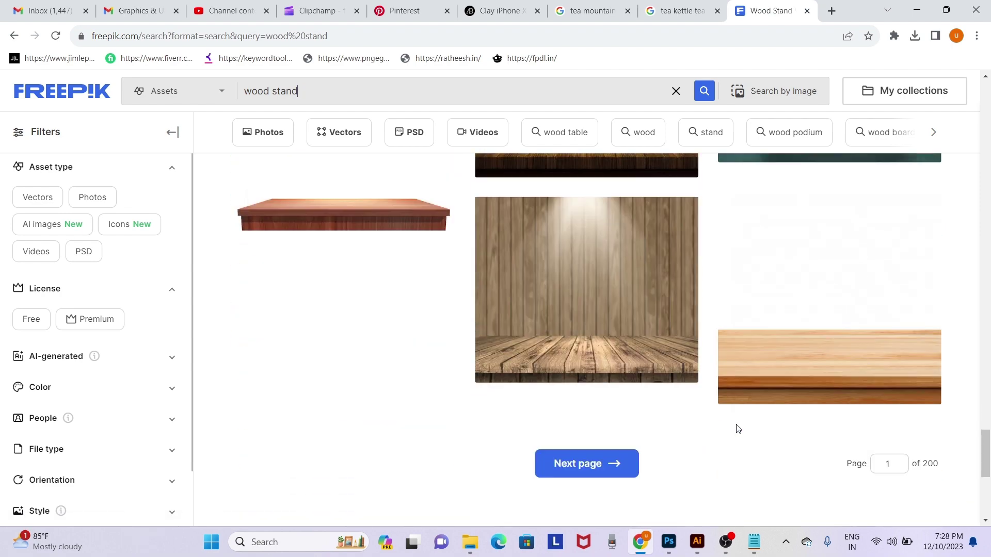
mouse_move(587, 289)
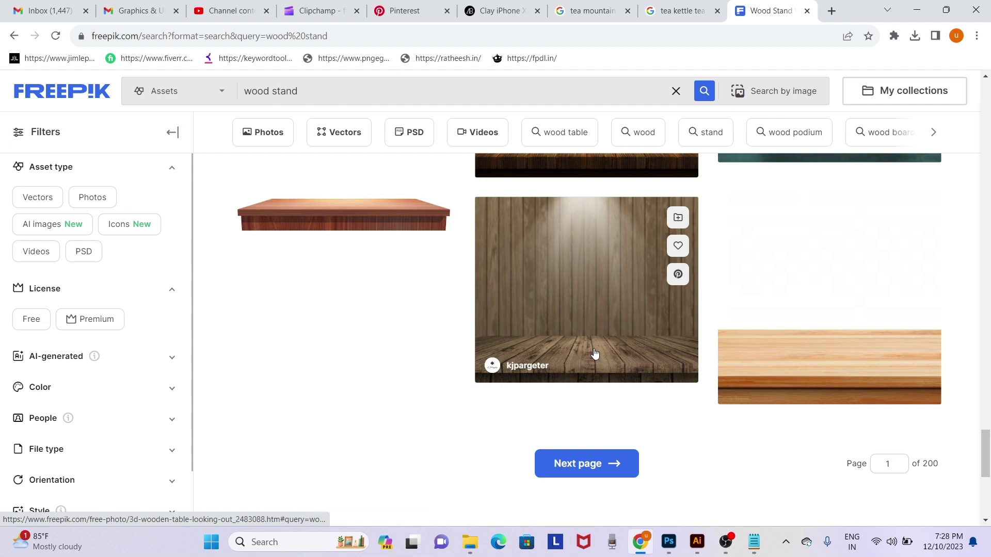
left_click(595, 354)
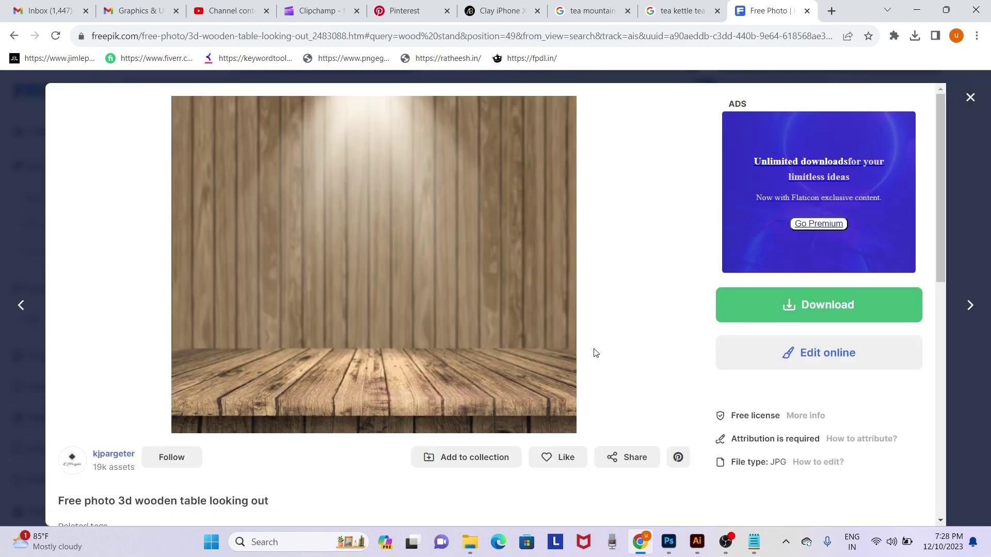
Take the free download of the photo and show it in its folder
left_click(814, 305)
left_click(768, 489)
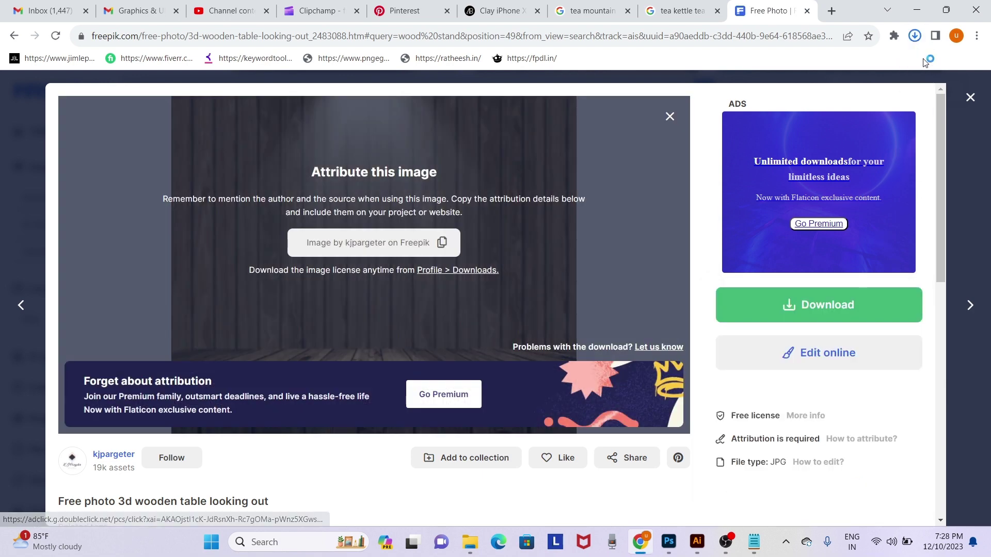
left_click(914, 35)
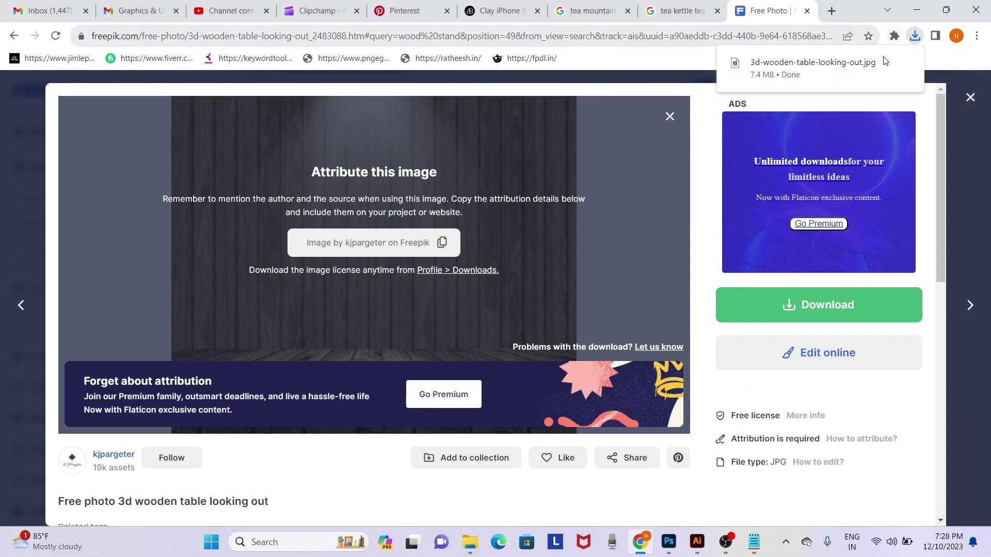
left_click(884, 69)
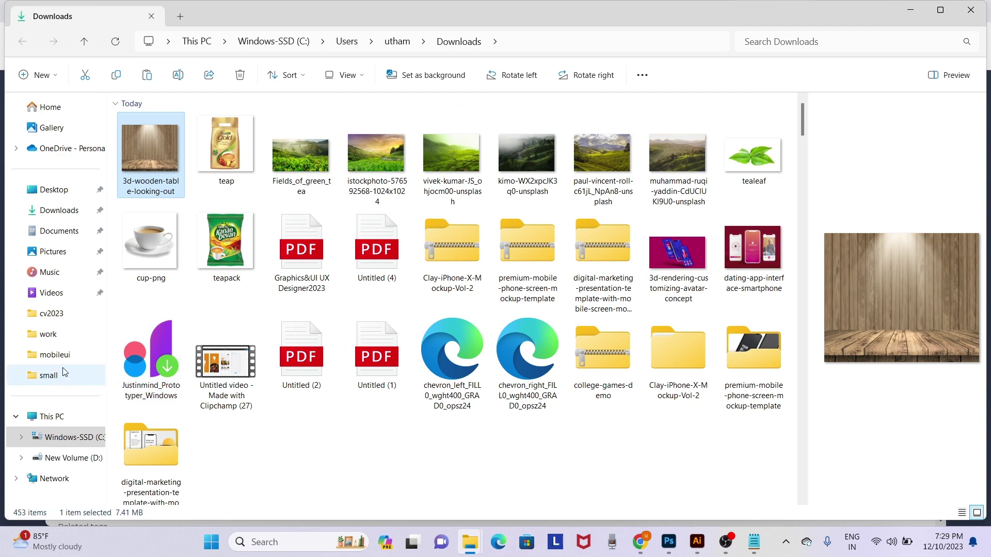
Paste the downloaded wooden table image into D:\element, then return to Photoshop
left_click(55, 355)
left_click(345, 45)
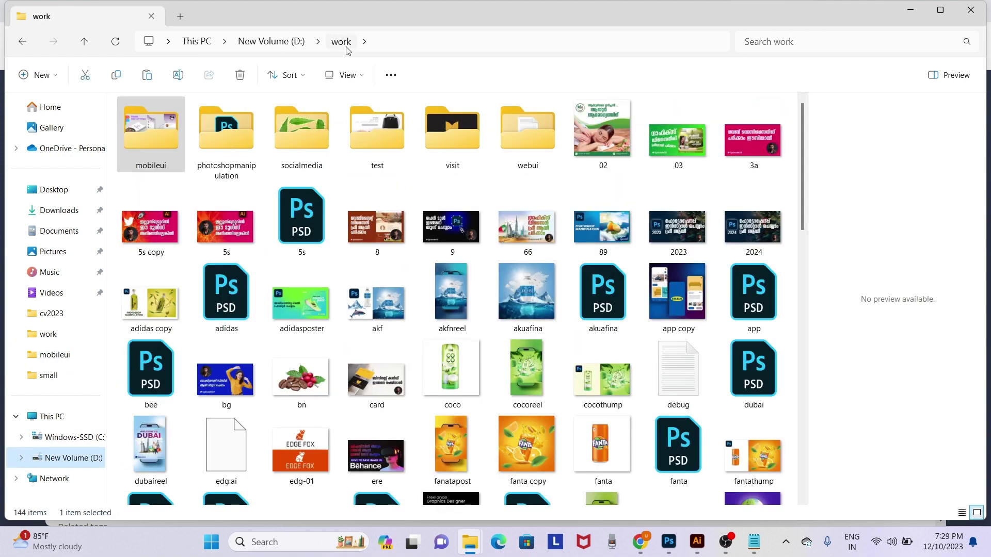
left_click(301, 44)
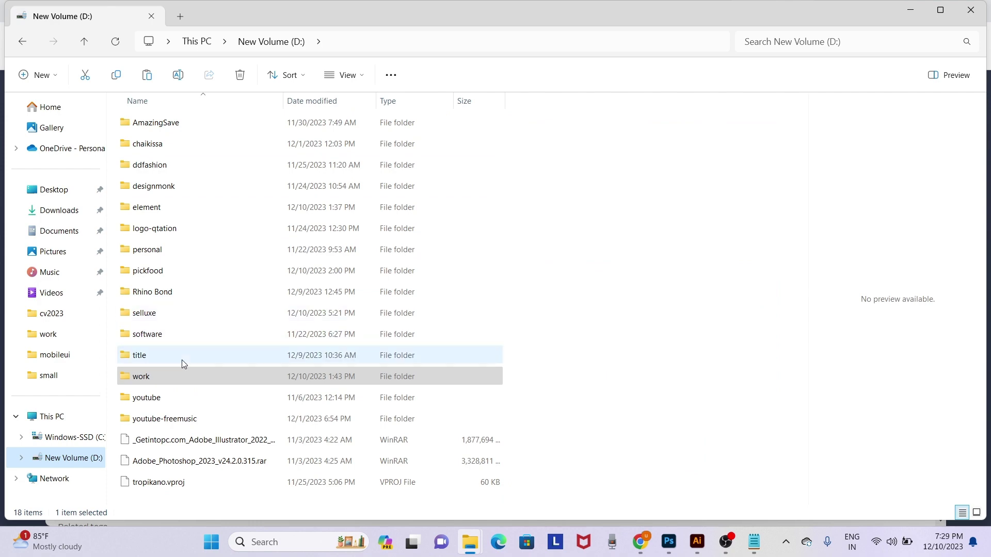
double_click(184, 207)
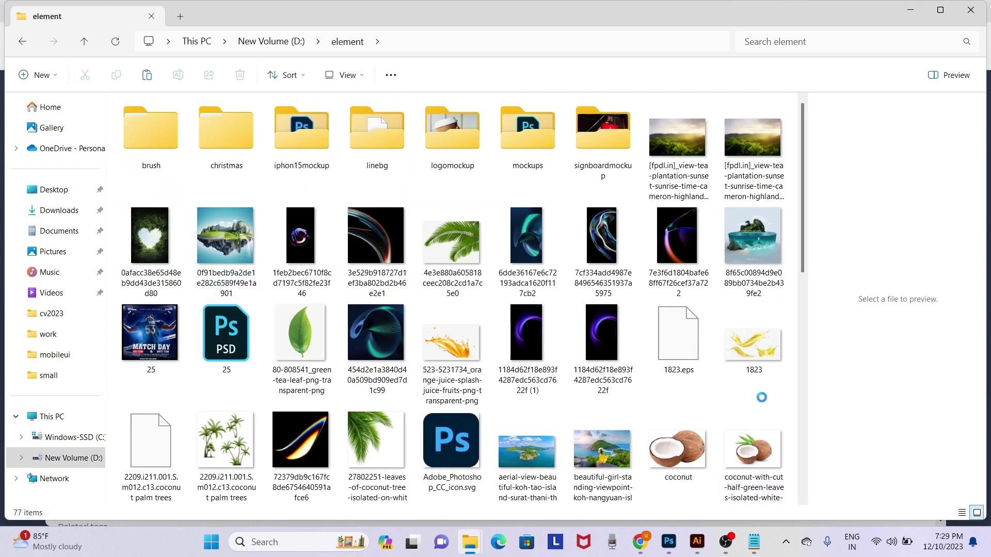
key("ctrl+v")
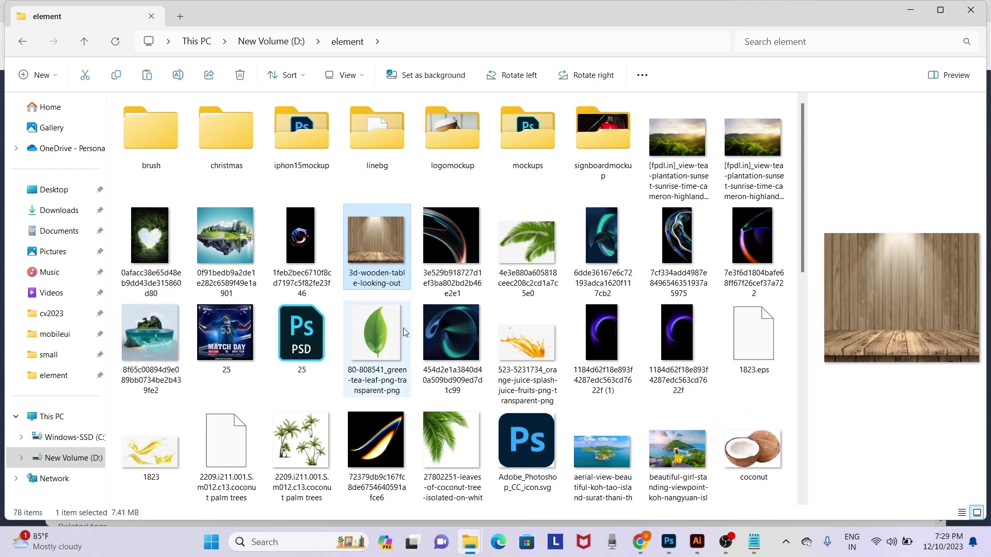
left_click(660, 543)
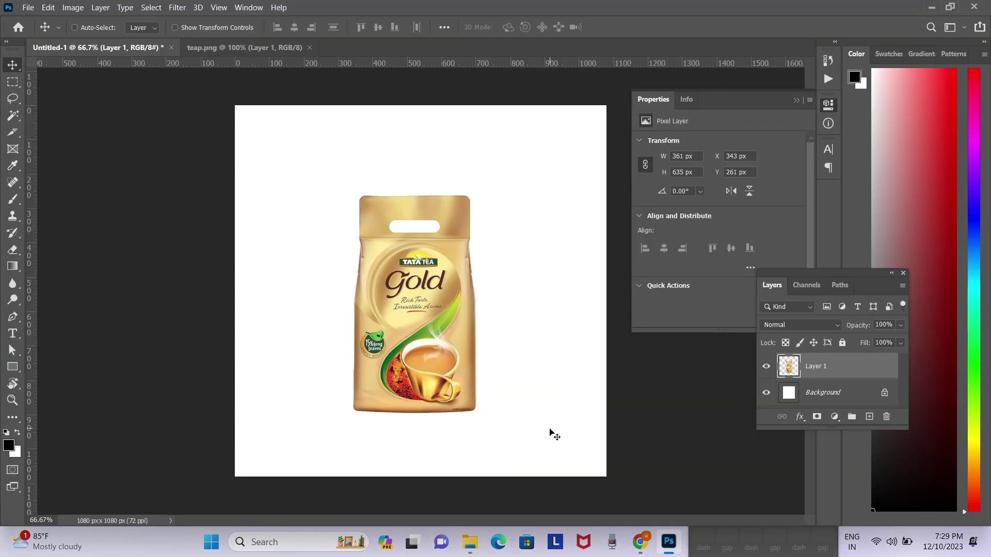
Open the 3d wooden table photo, marquee-select its full-width tabletop strip, then begin saving Untitled-1
key("ctrl+o")
key("Return")
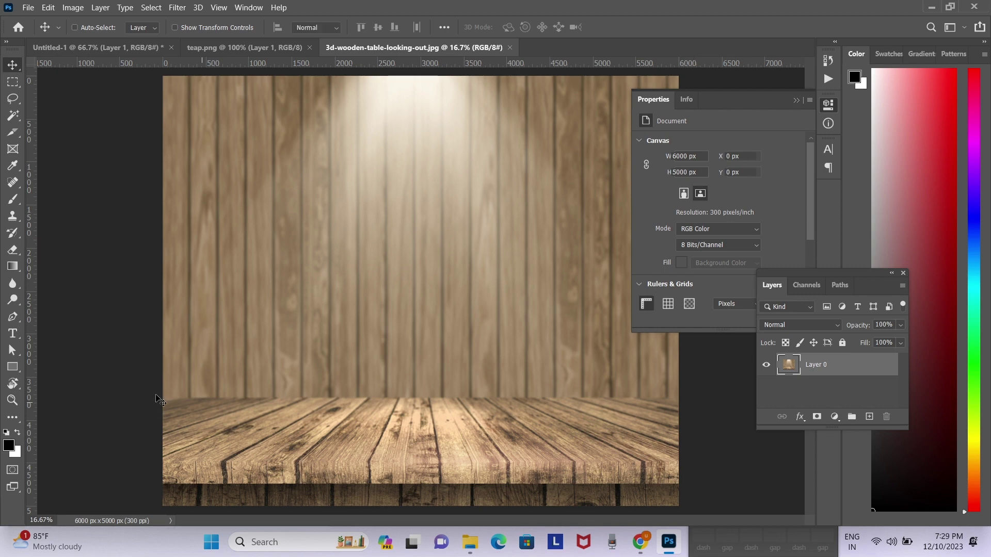
key("m")
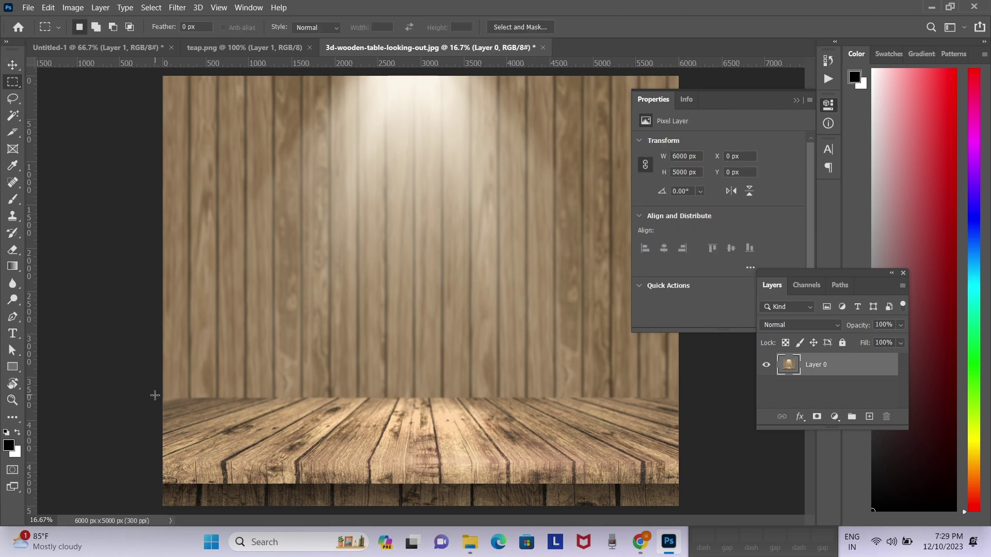
left_click_drag(155, 396, 692, 517)
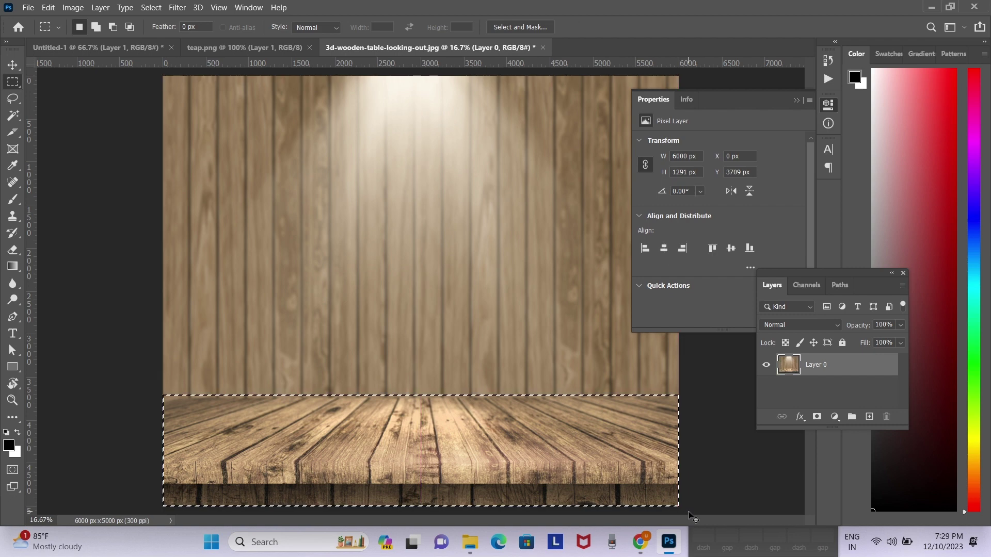
left_click(129, 48)
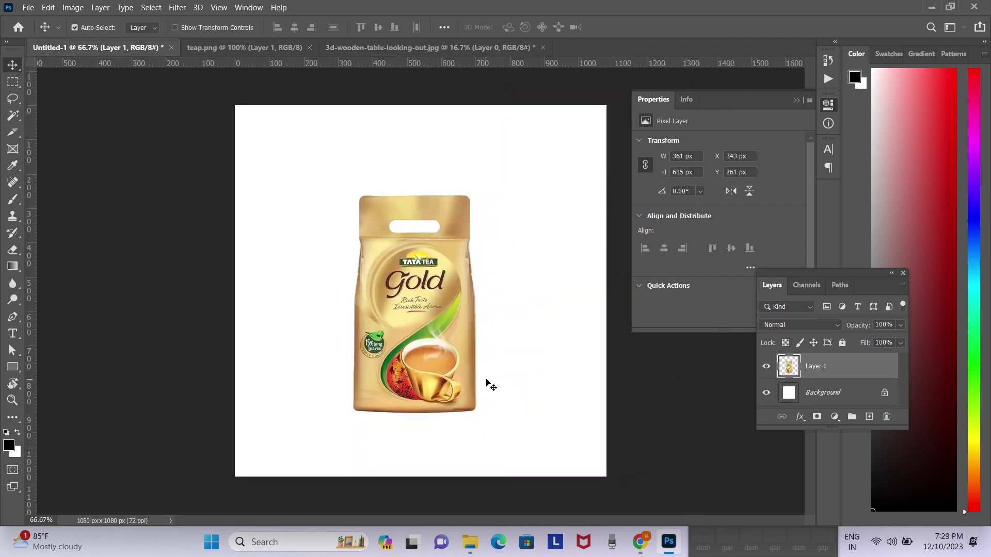
key("ctrl+s")
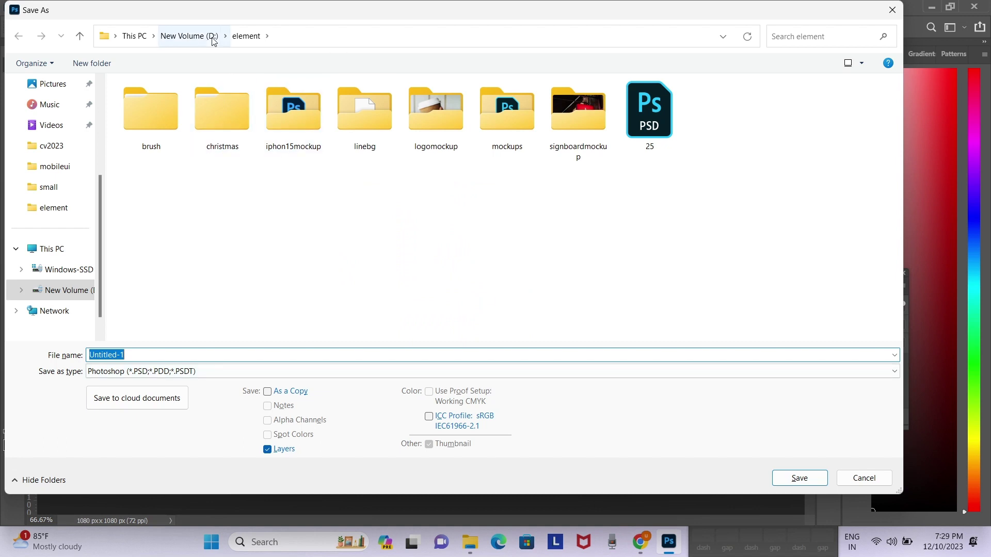
Save the tea pack canvas as teamanipulation.psd in D:\work\photoshopmanipulation
left_click(190, 36)
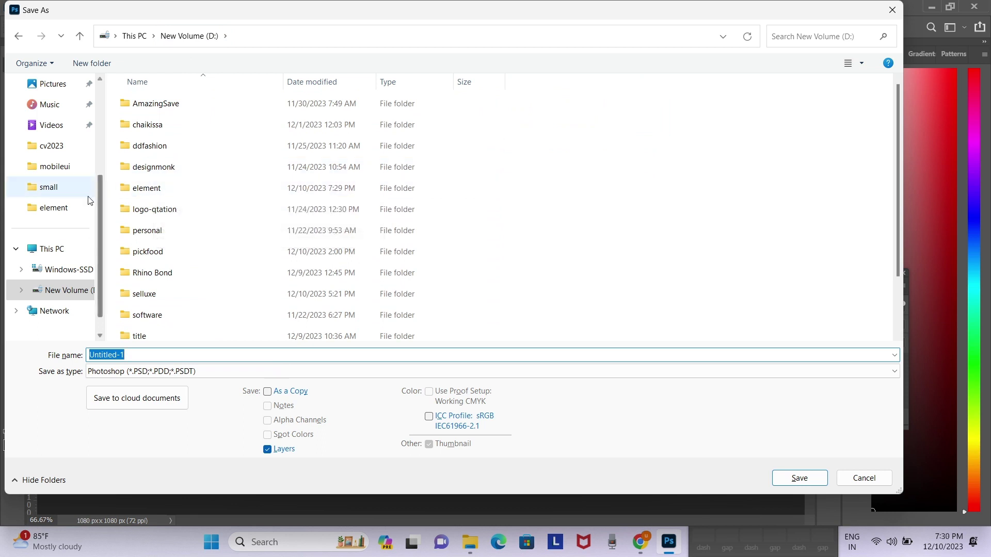
scroll(164, 330, "down", 2)
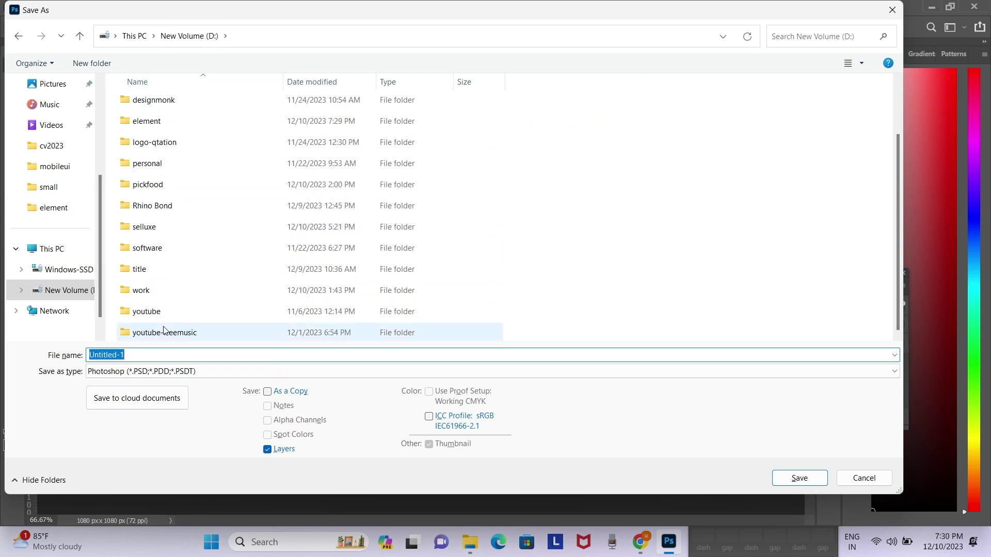
double_click(163, 292)
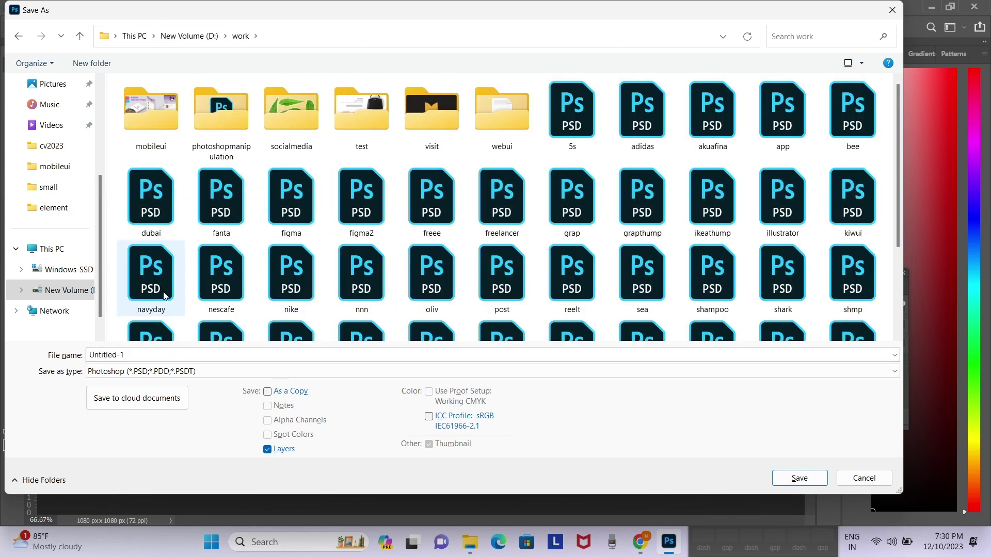
double_click(213, 120)
left_click(155, 357)
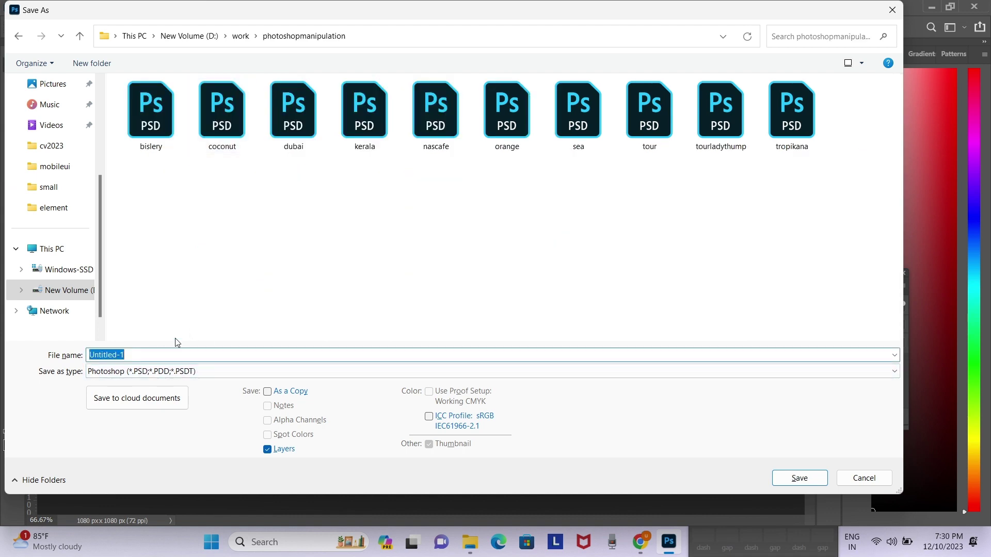
type("teamanipulation")
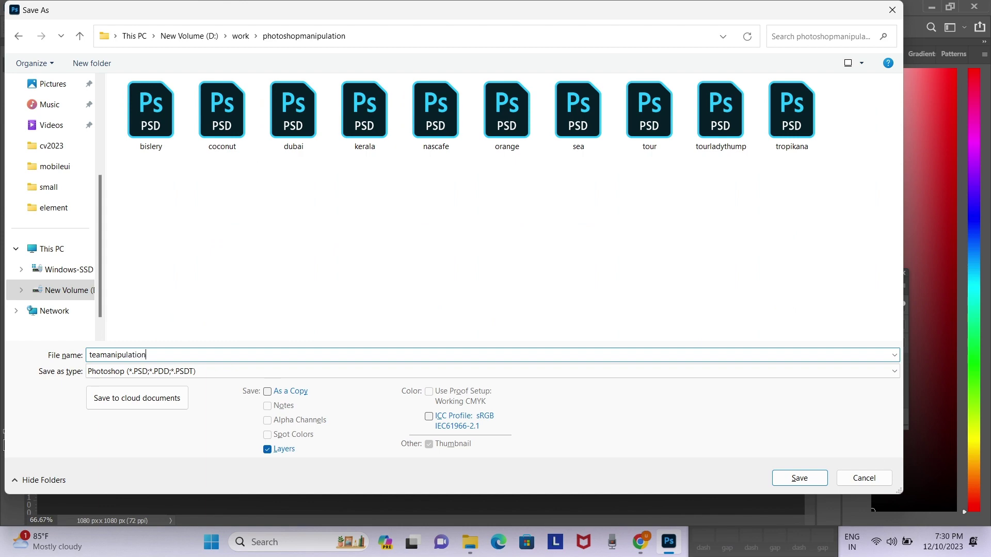
key("Return")
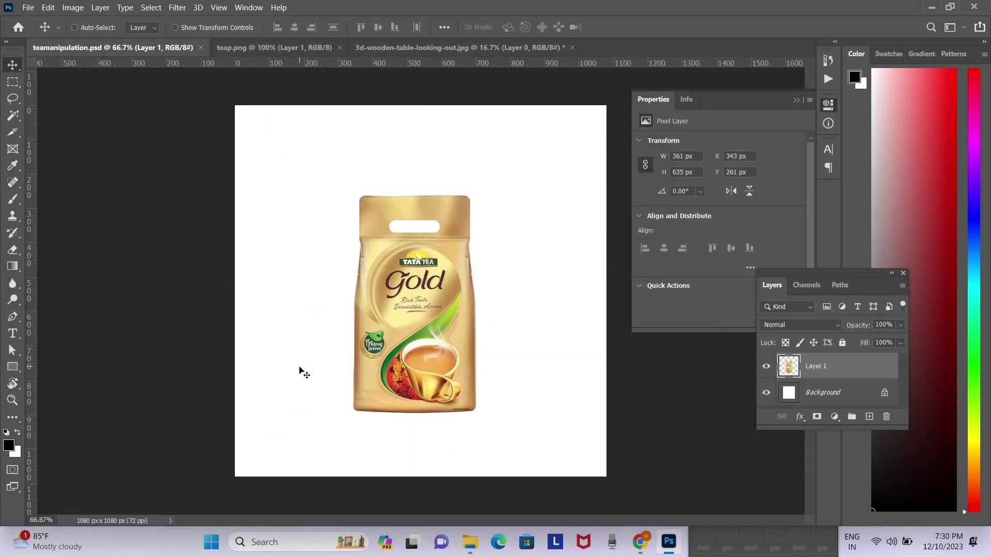
Paste the wooden table behind the pack and transform it into a flat bottom strip
key("ctrl+v")
key("ctrl+minus")
key("ctrl+bracketleft")
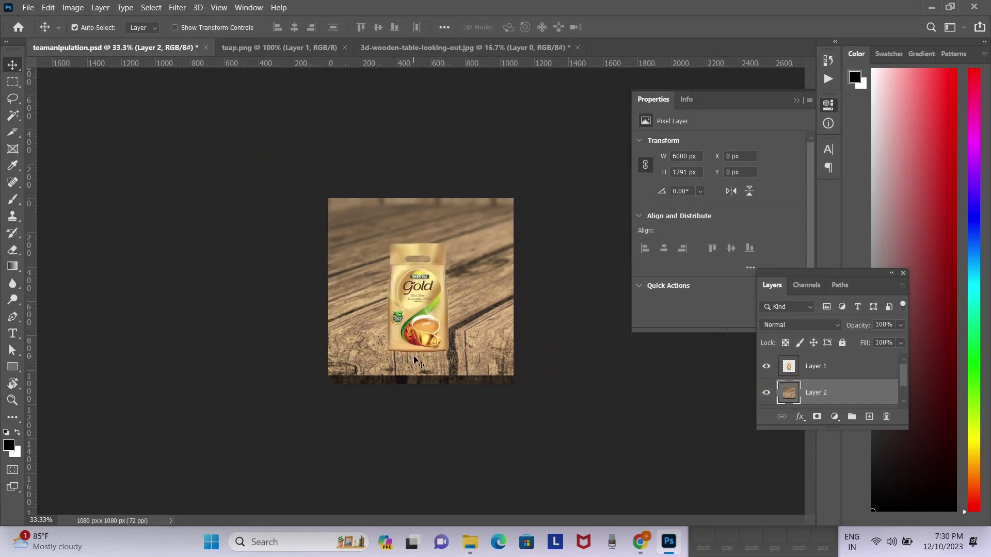
key("ctrl+t")
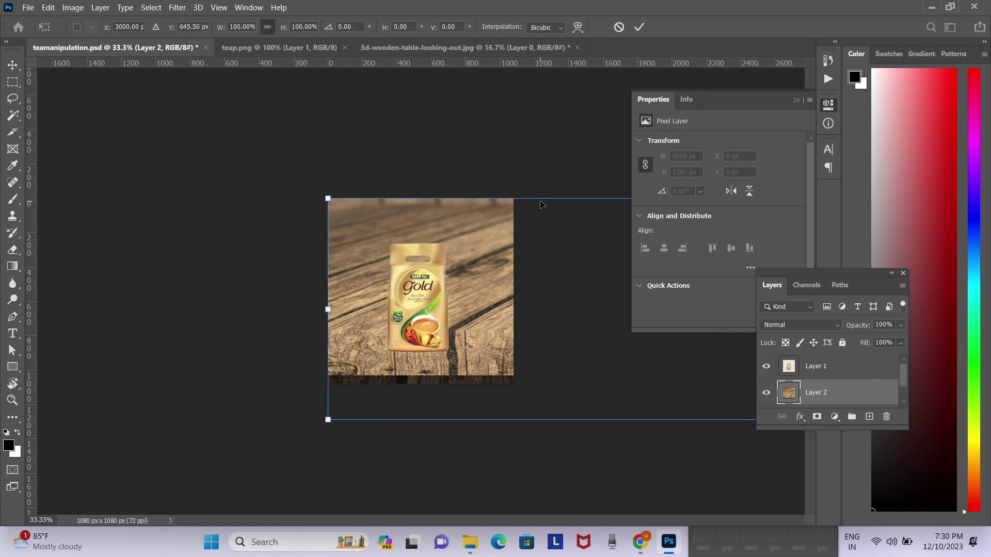
left_click_drag(542, 195, 542, 274)
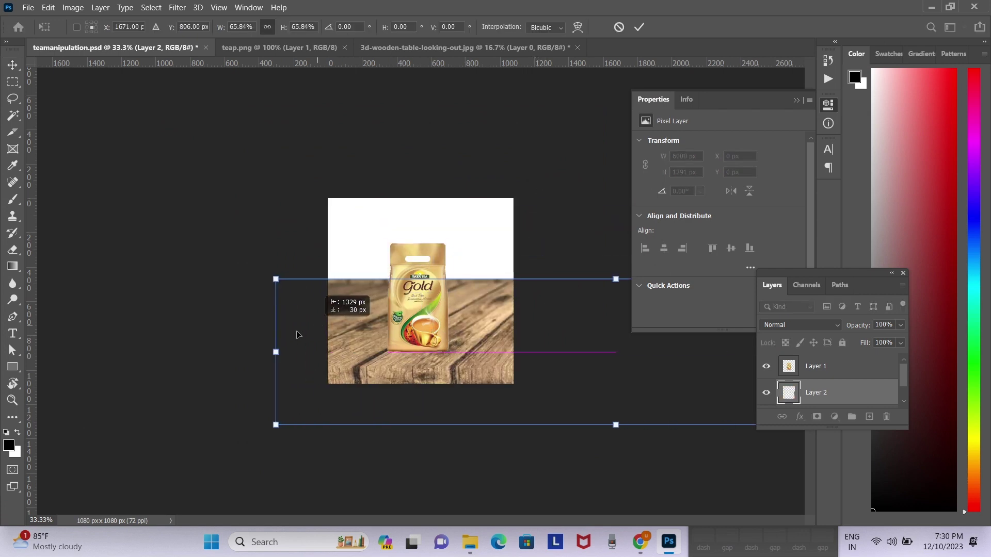
left_click_drag(548, 322, 85, 334)
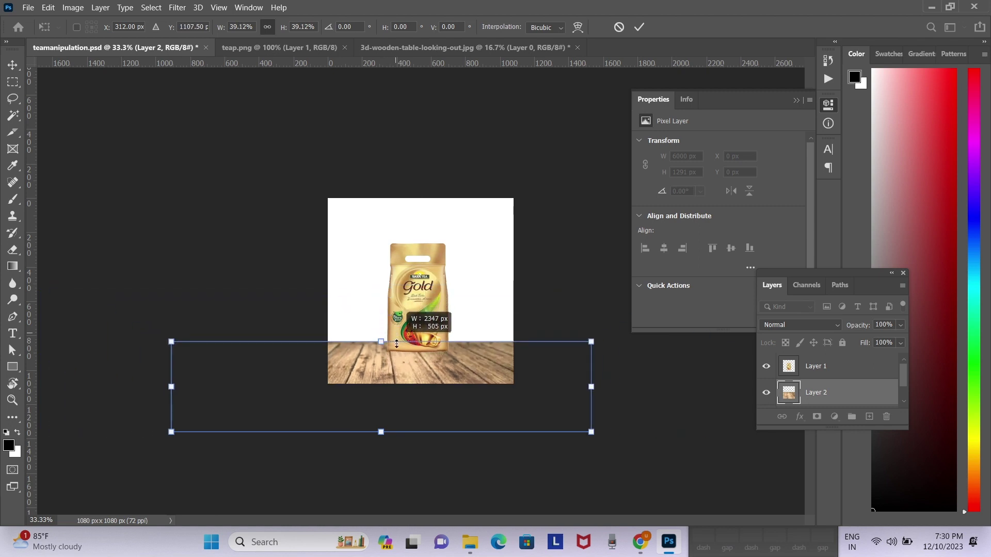
left_click_drag(386, 282, 385, 354)
left_click_drag(416, 397, 454, 387)
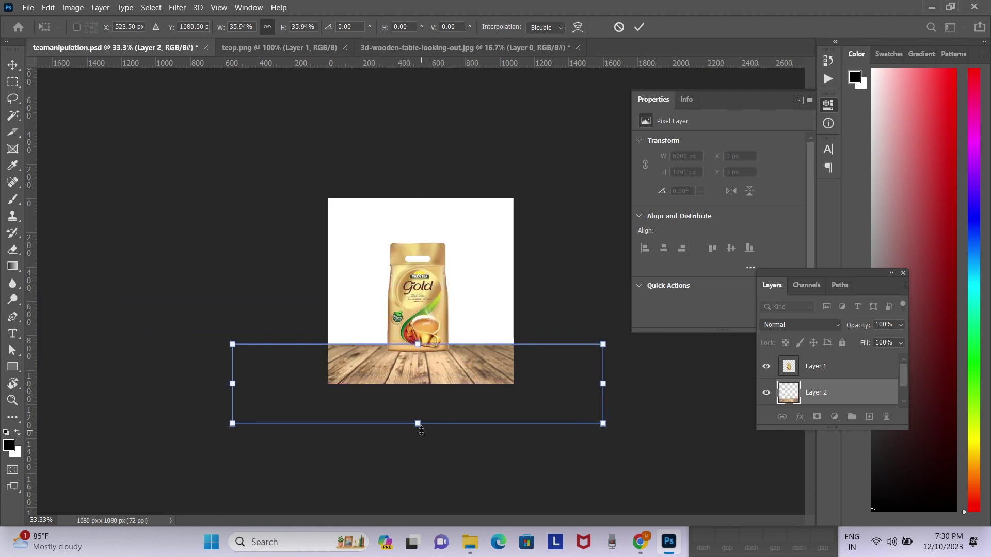
left_click_drag(422, 430, 423, 414)
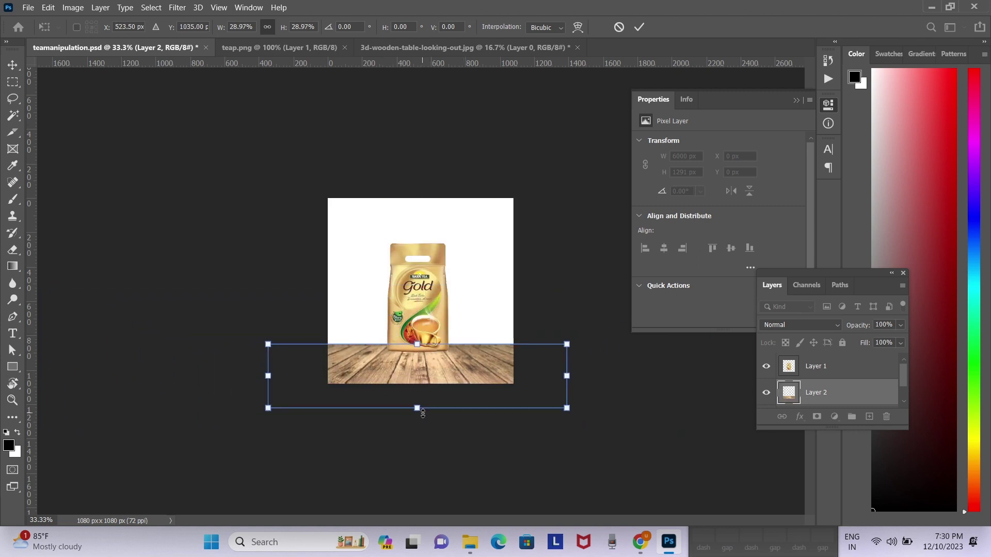
key("Return")
Move the tea pack down to rest on the tabletop, then reselect the table layer
right_click(438, 321)
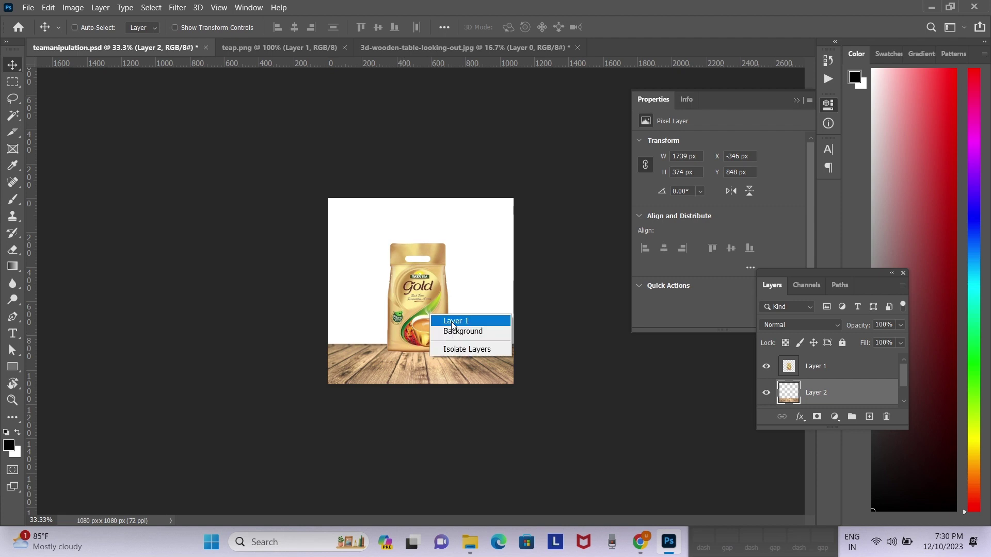
left_click(440, 320)
left_click_drag(440, 323, 440, 347)
right_click(490, 372)
left_click(491, 369)
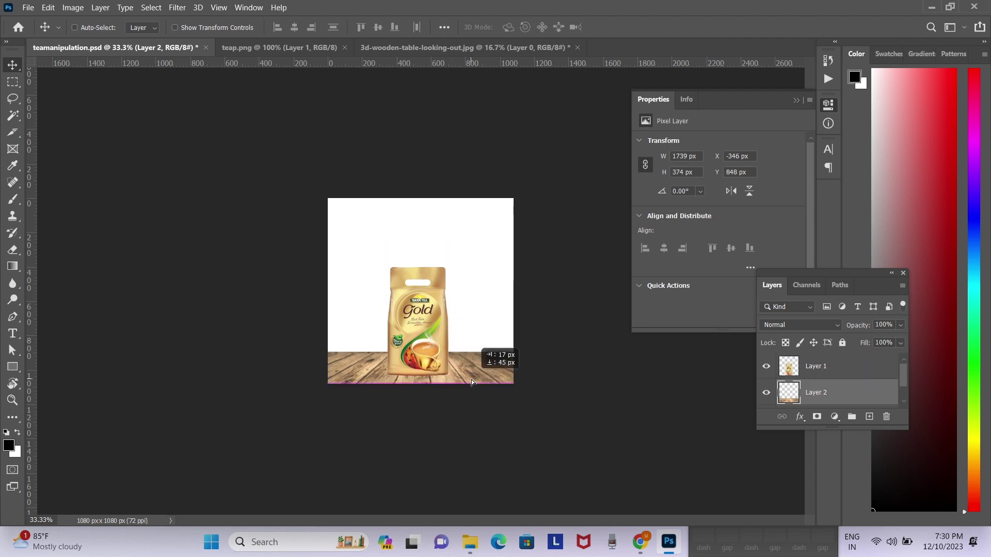
key("ctrl+plus")
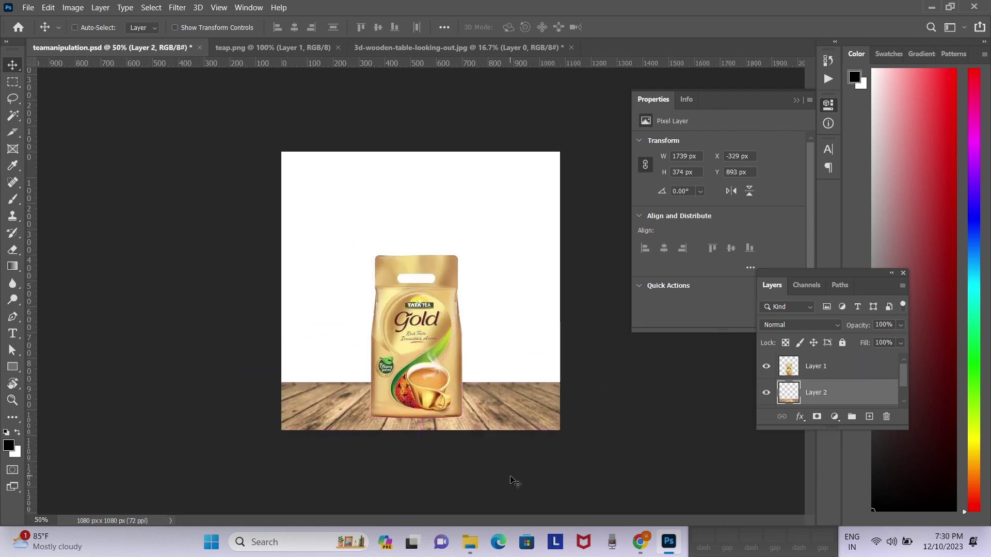
Open cup-png from Downloads and drag the teacup into teamanipulation.psd
key("ctrl+o")
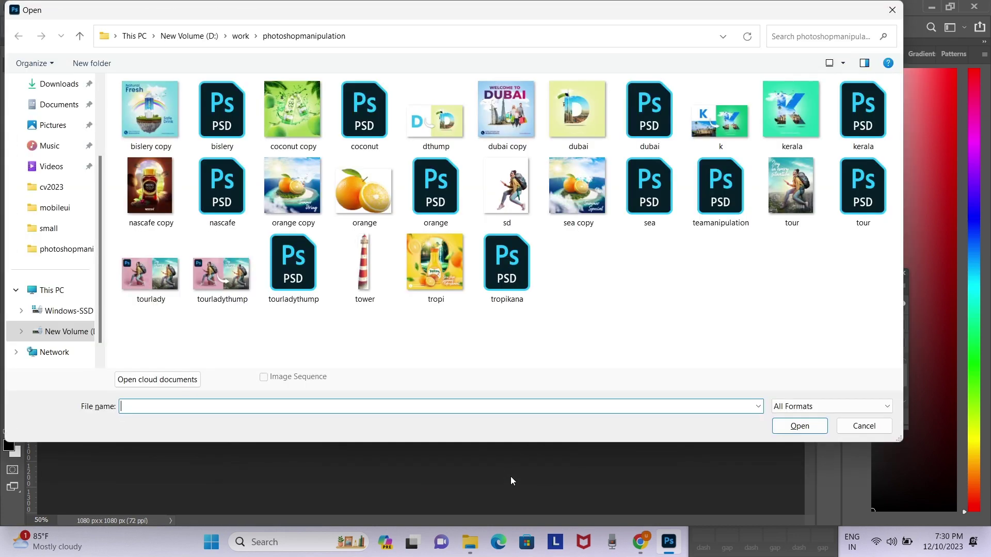
scroll(76, 209, "up", 3)
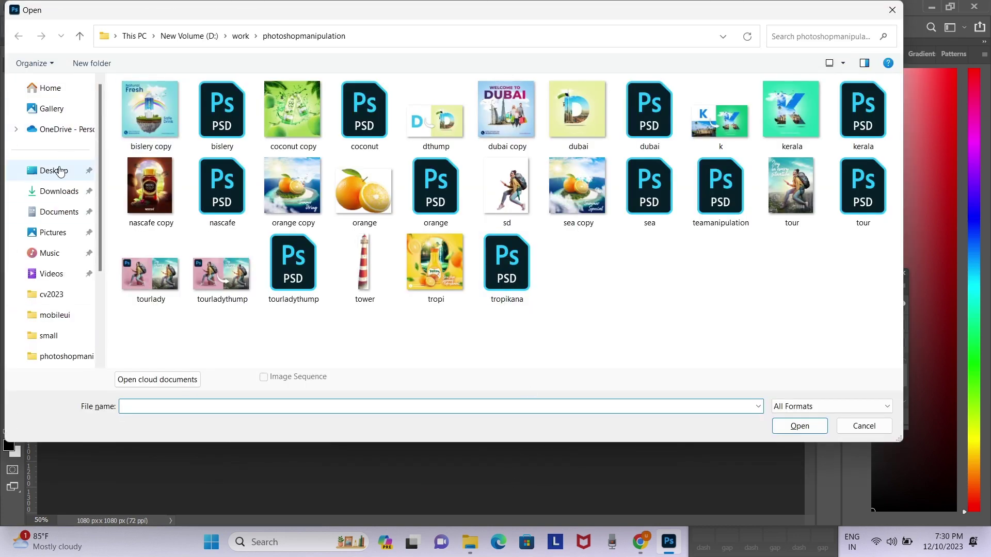
left_click(58, 191)
double_click(783, 129)
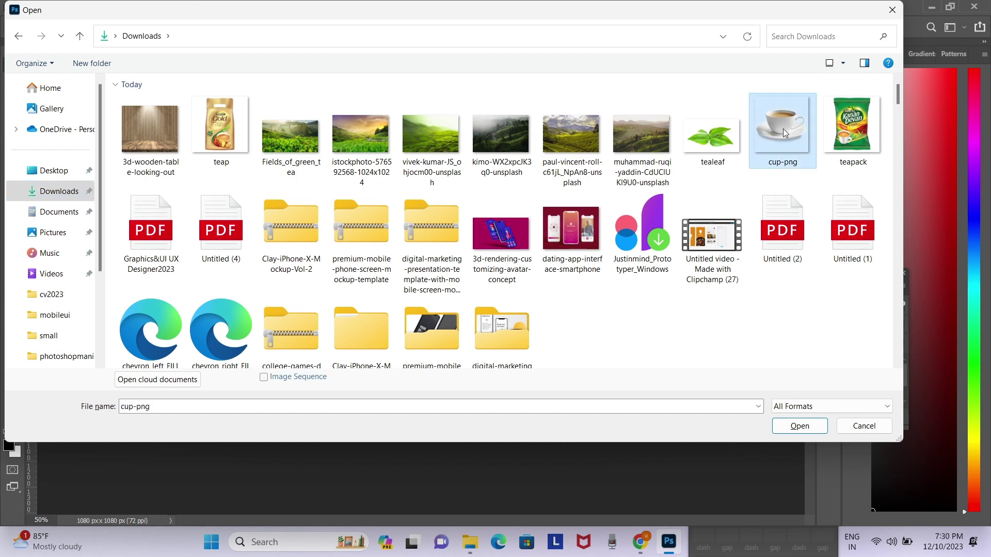
mouse_move(482, 282)
left_mouse_down()
mouse_move(474, 339)
mouse_move(496, 388)
left_mouse_up()
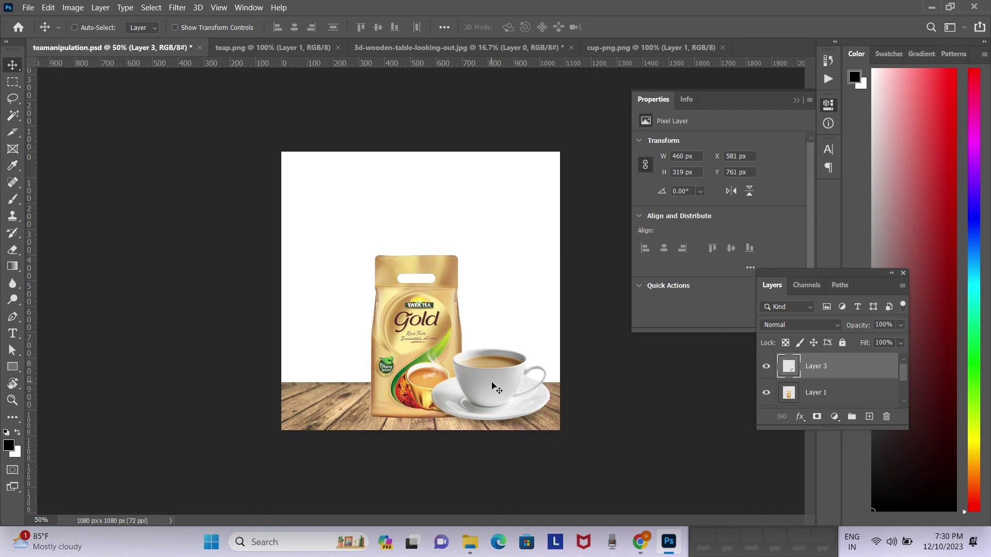
Scale the teacup down beside the pack and nudge both slightly left
key("ctrl+t")
left_click_drag(548, 345, 532, 363)
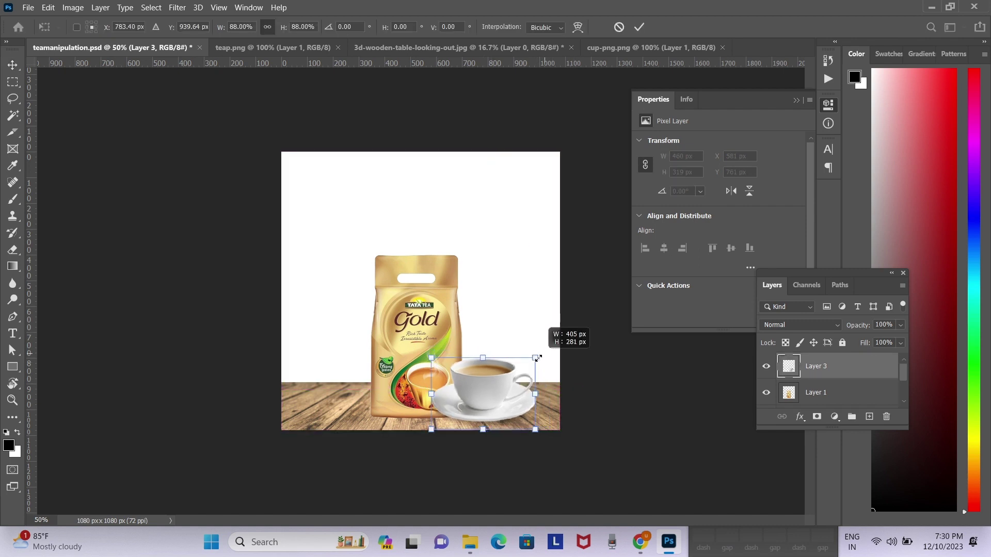
left_click_drag(481, 398, 484, 398)
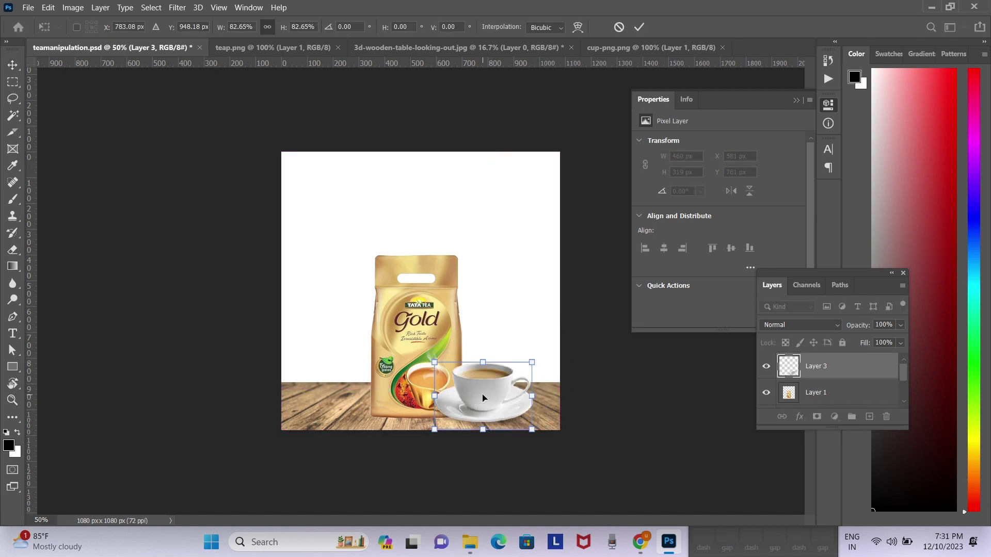
key("Return")
key("shift+Left")
key("shift+Left")
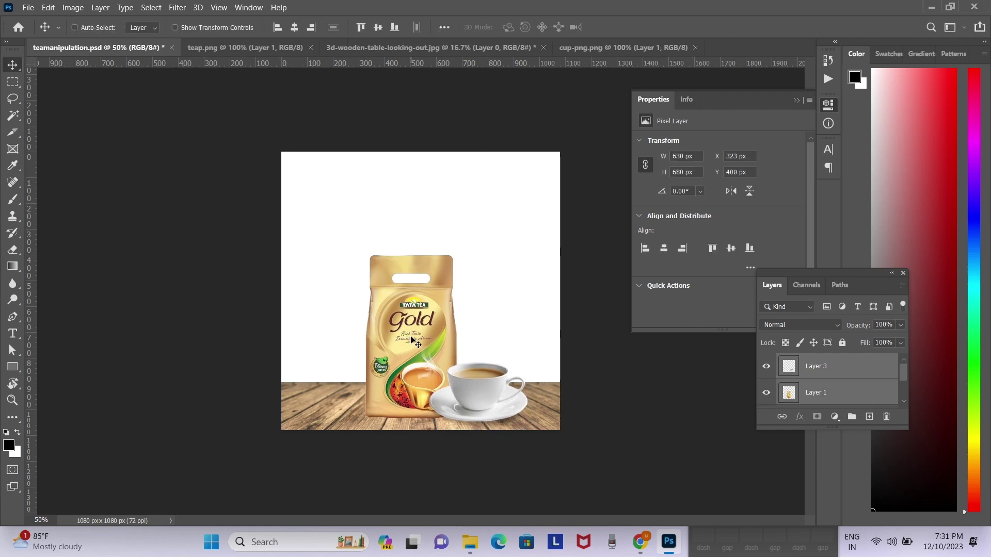
key("shift+Left")
key("shift+Left")
key("shift+Left")
key("shift+Left")
Open tealeaf.png and close the cup and wooden table documents without saving
key("ctrl+o")
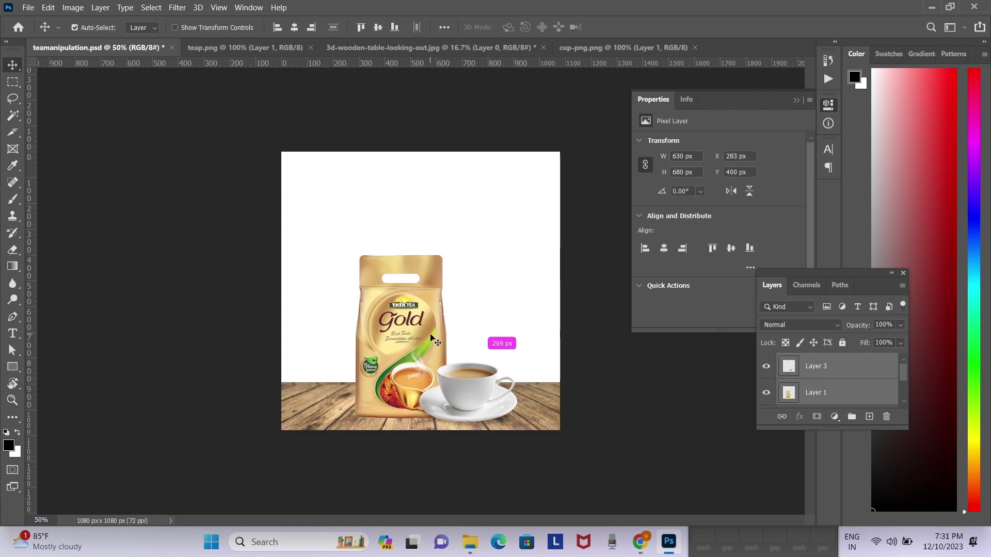
left_click(729, 140)
double_click(729, 138)
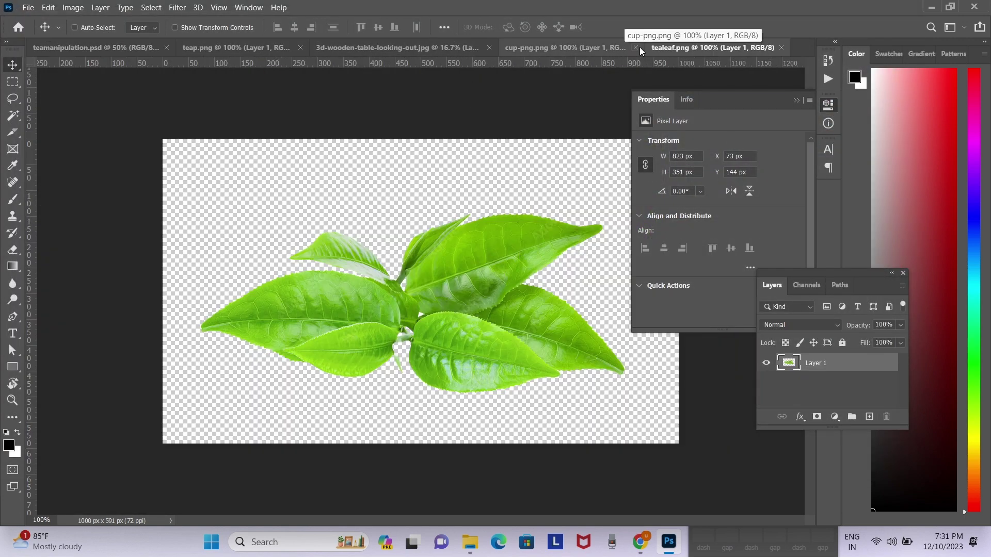
left_click(636, 48)
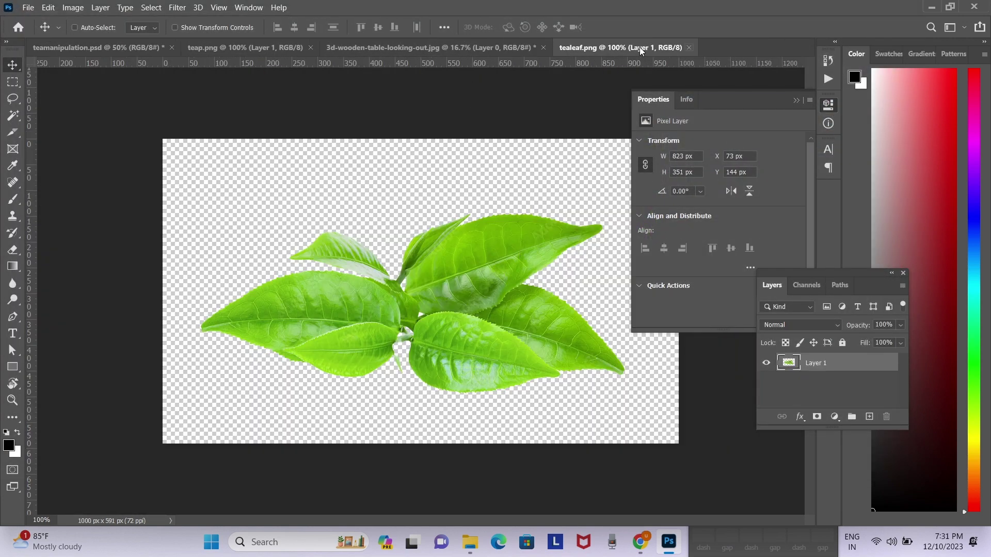
left_click(545, 48)
left_click(529, 214)
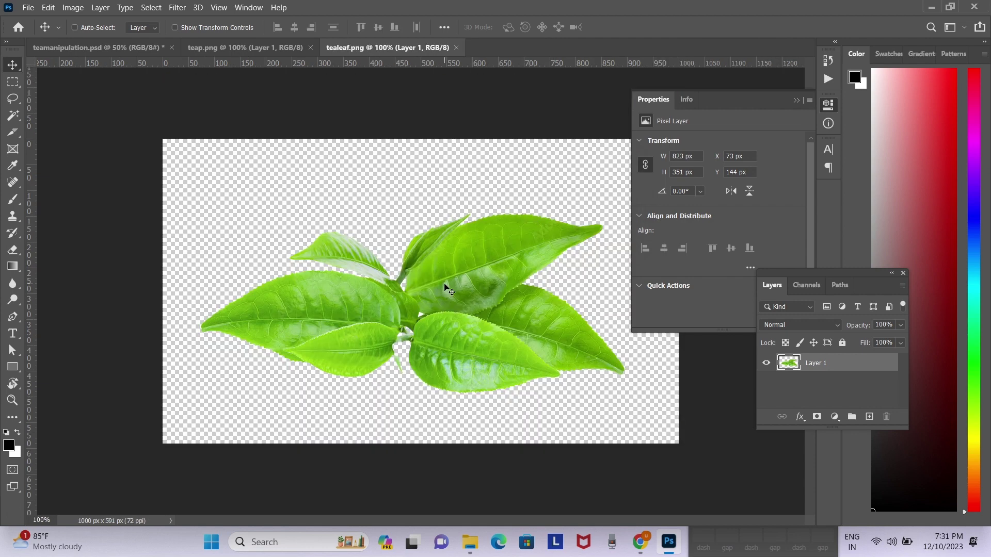
Bring the tea leaves in and shrink them onto the table, front-left of the pack
mouse_move(445, 288)
left_mouse_down()
mouse_move(395, 309)
mouse_move(375, 389)
left_mouse_up()
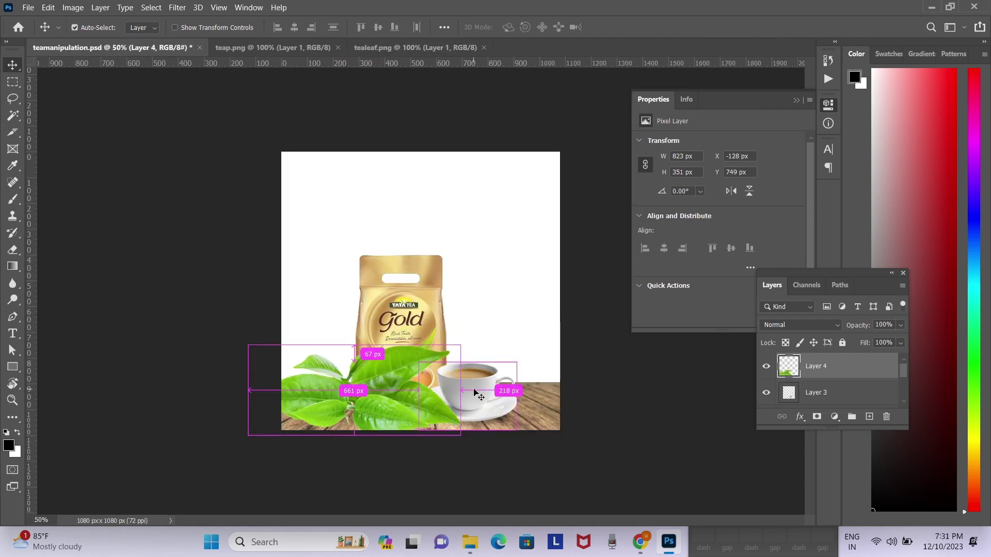
key("ctrl+t")
mouse_move(460, 345)
left_mouse_down()
mouse_move(365, 385)
mouse_move(378, 404)
mouse_move(343, 424)
left_mouse_up()
key("Return")
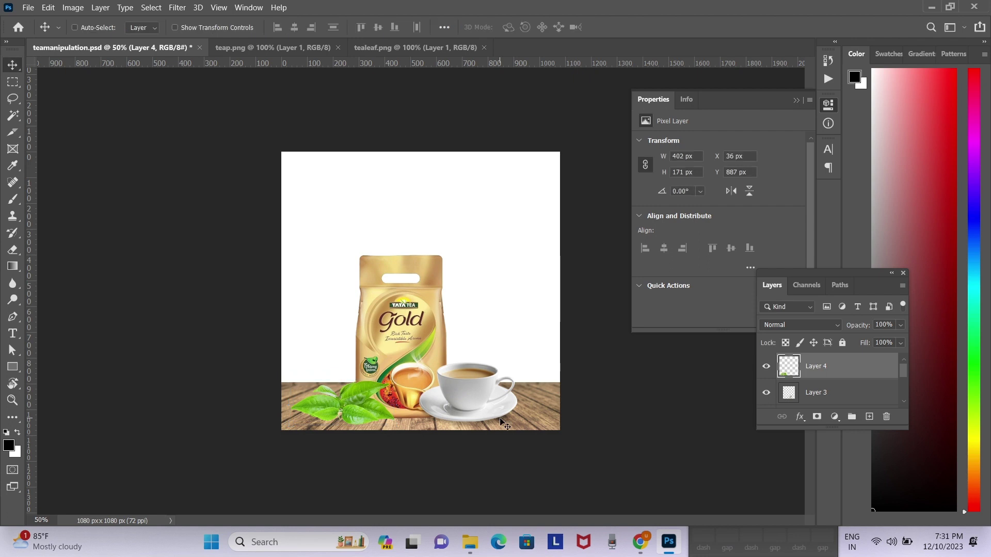
right_click(500, 418)
left_click(511, 416)
Nudge the teacup slightly right, then enlarge the tea pack and move it up
left_click_drag(502, 419, 509, 423)
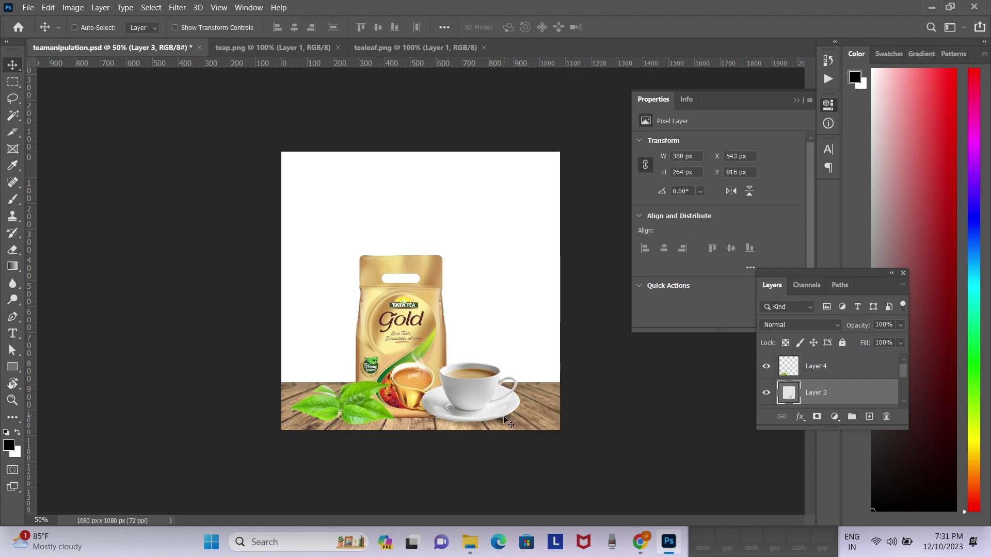
right_click(418, 312)
left_click(431, 317)
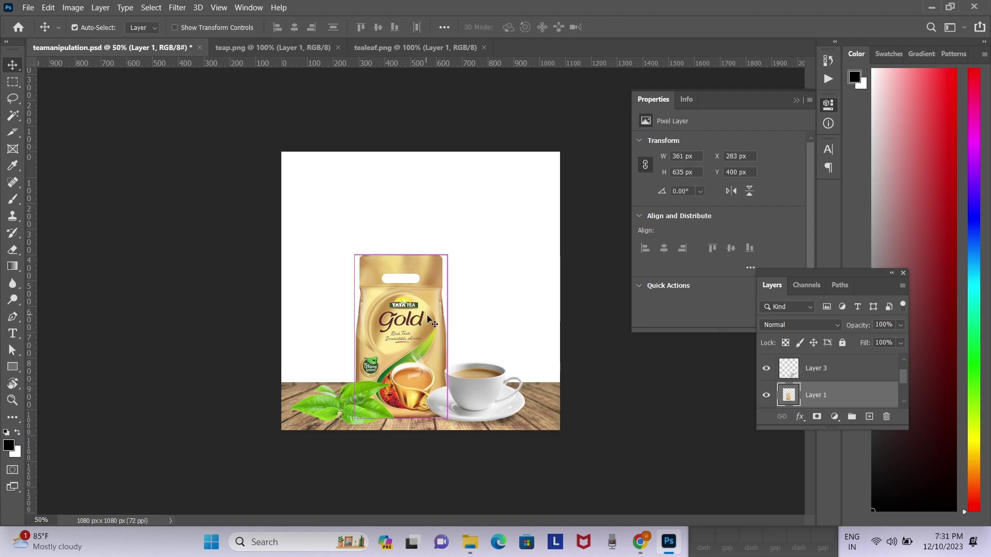
key("ctrl+t")
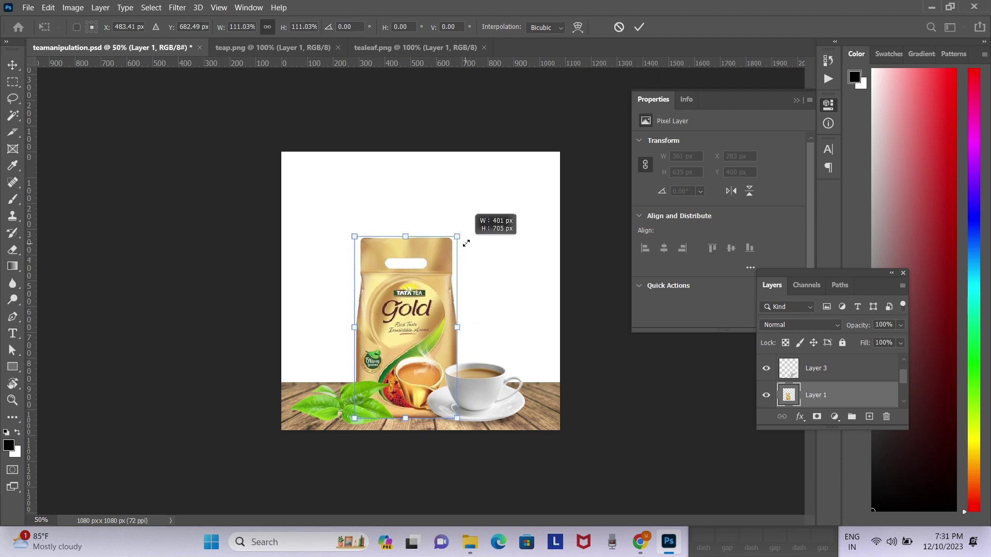
left_click_drag(447, 255, 459, 232)
left_click_drag(423, 303, 424, 293)
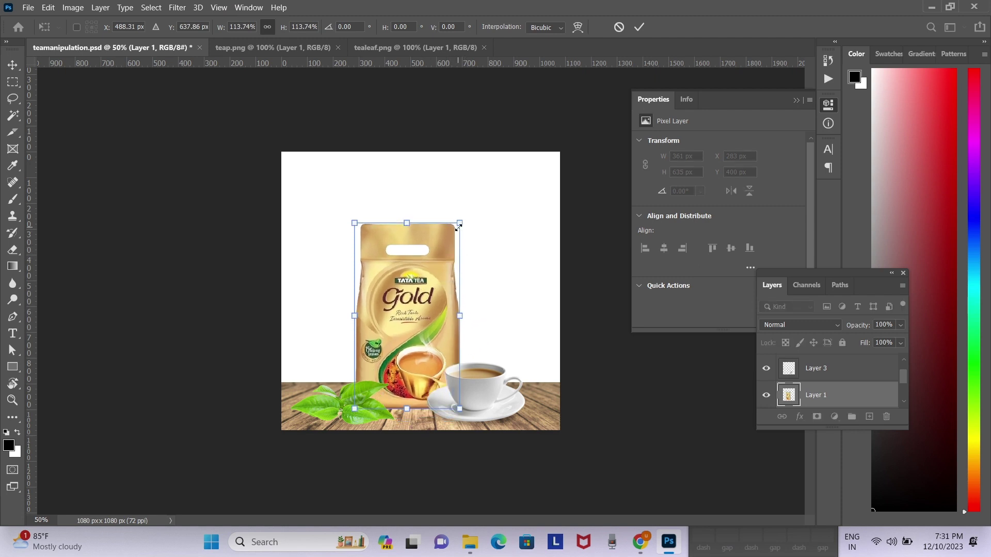
left_click_drag(458, 227, 468, 210)
key("Return")
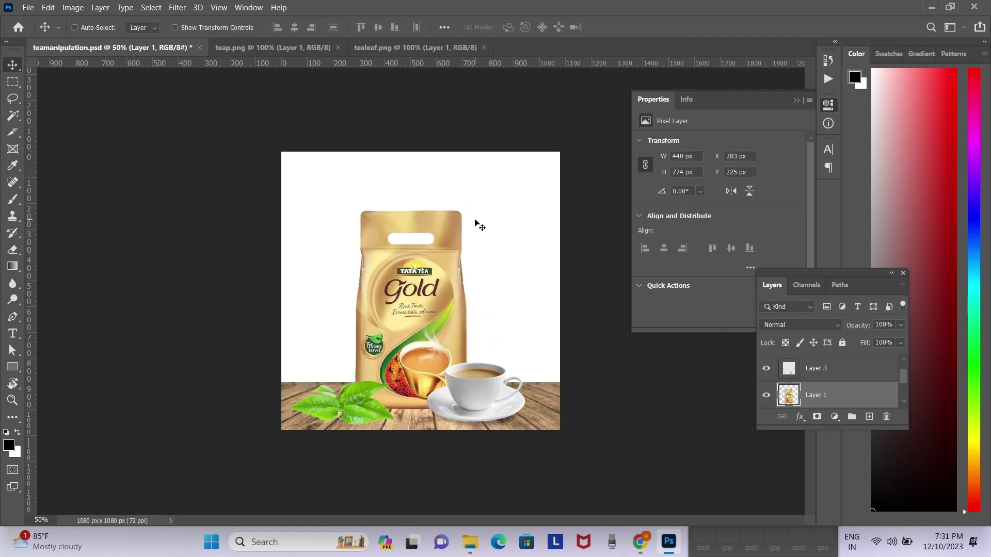
Select the Background layer and bring up the Open dialog on Downloads
right_click(506, 287)
left_click(516, 288)
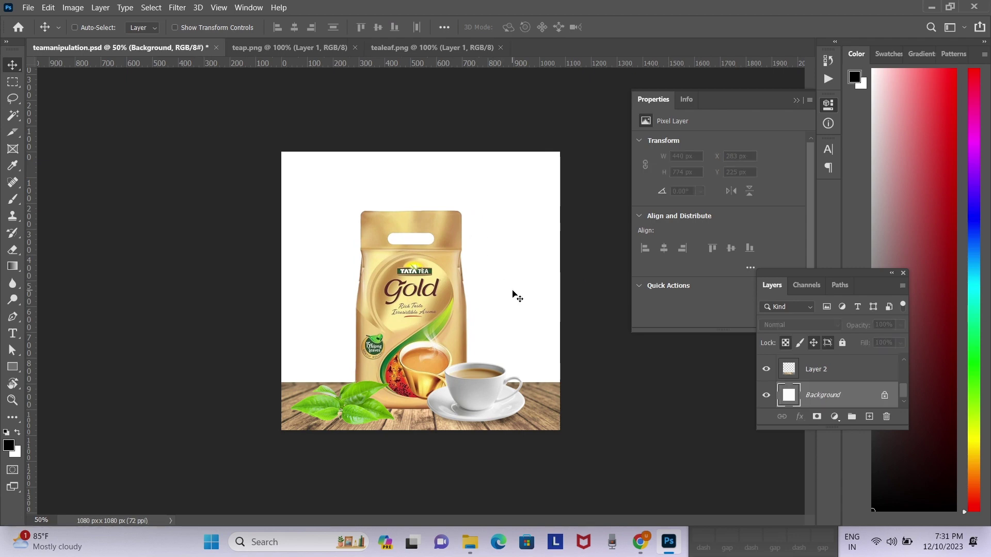
key("ctrl+o")
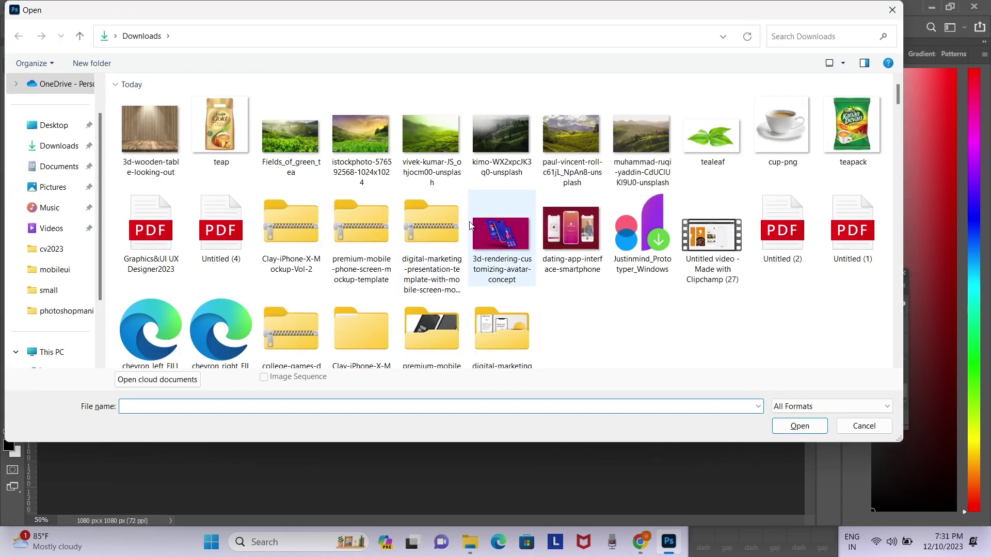
Open and unlock the sunset plantation photo, then place it enlarged behind the tea pack
double_click(363, 134)
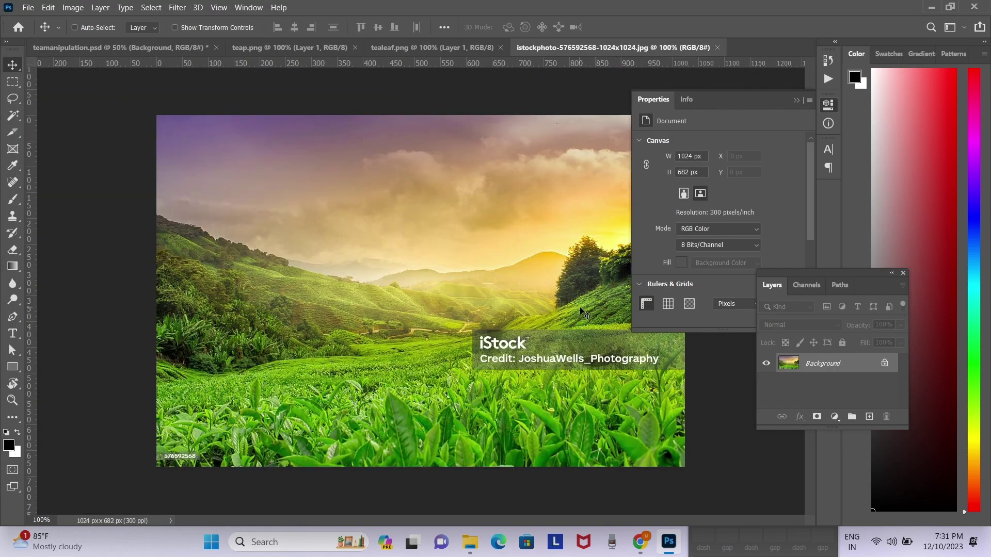
left_click(884, 363)
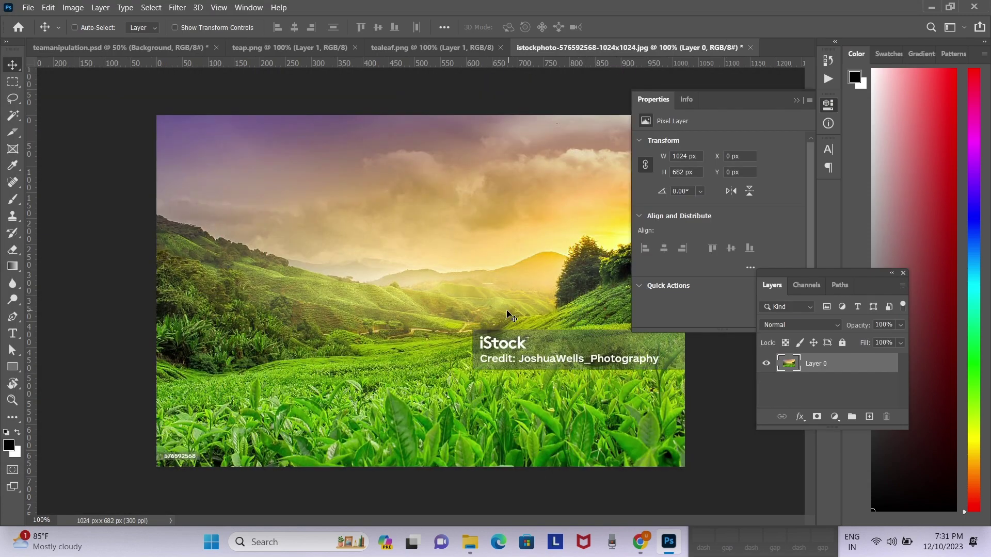
left_click_drag(509, 312, 118, 48)
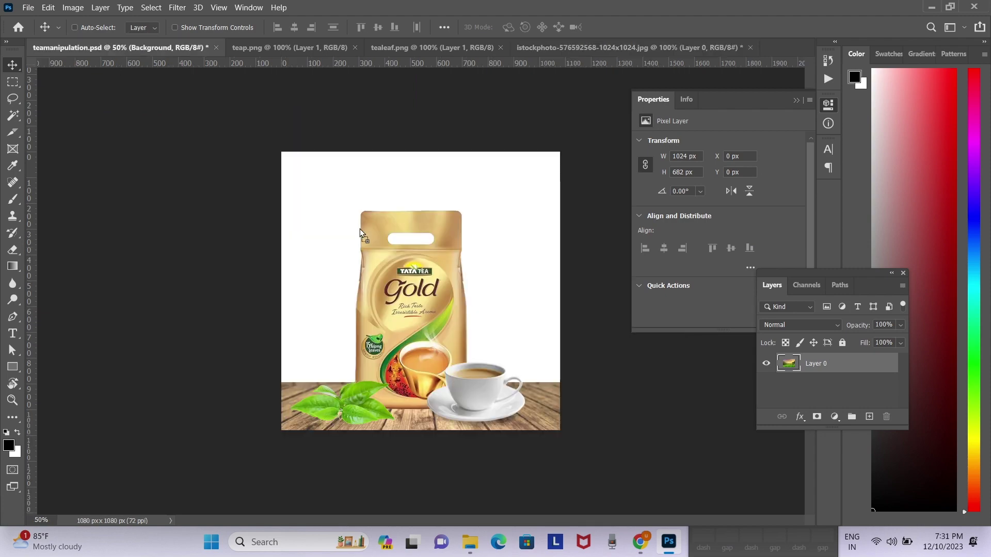
left_click_drag(360, 229, 501, 299)
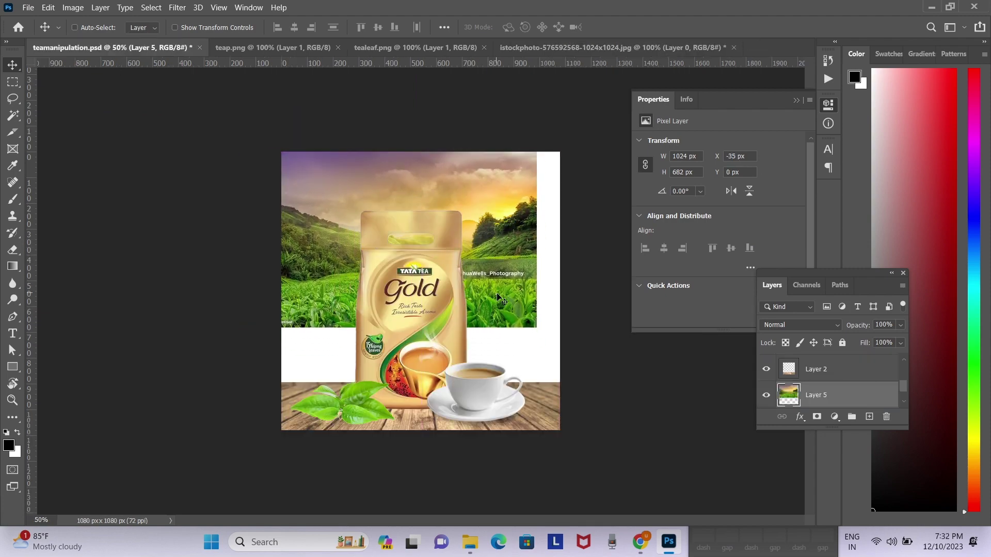
key("ctrl+t")
left_click_drag(537, 327, 559, 341)
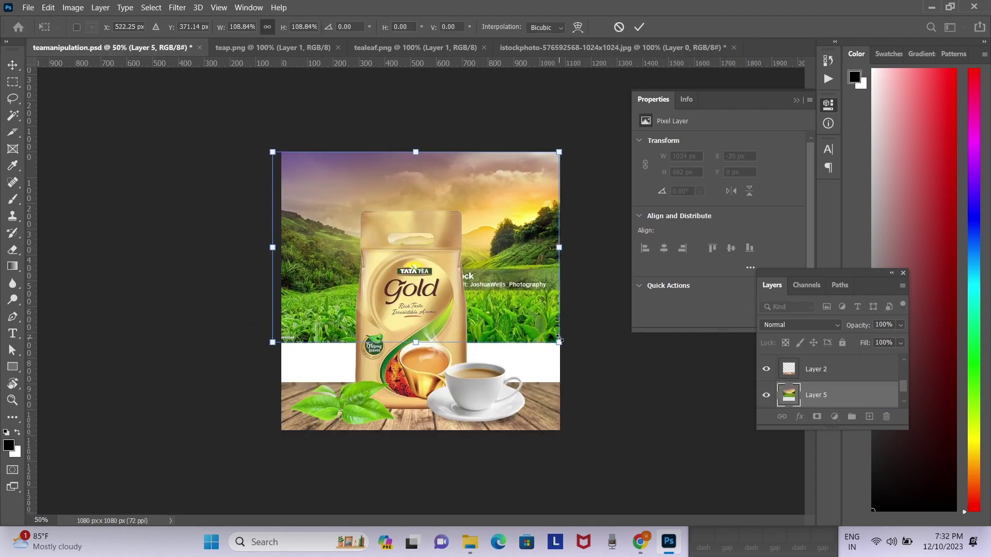
key("Return")
Open Fields_of_green_tea.jpg and unlock its layer
key("ctrl+o")
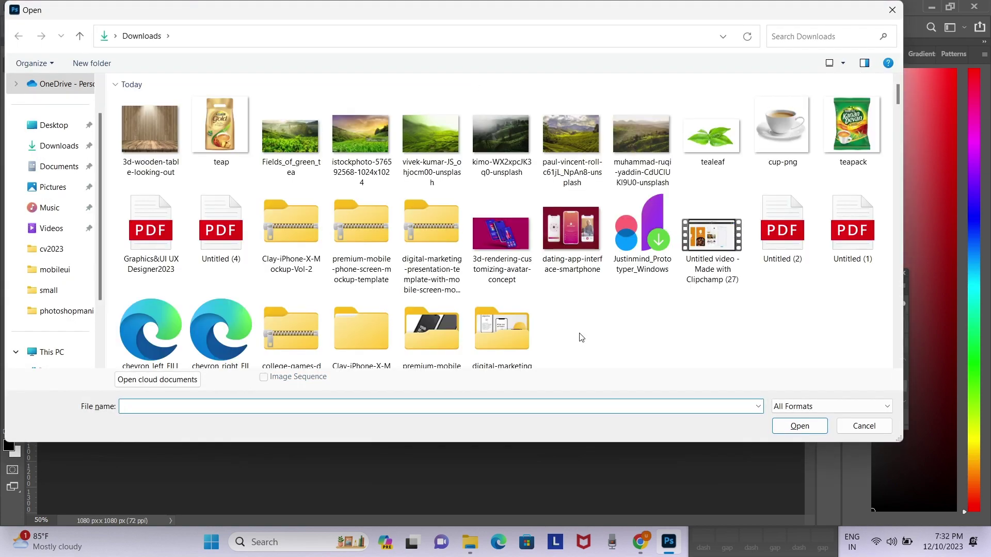
double_click(299, 128)
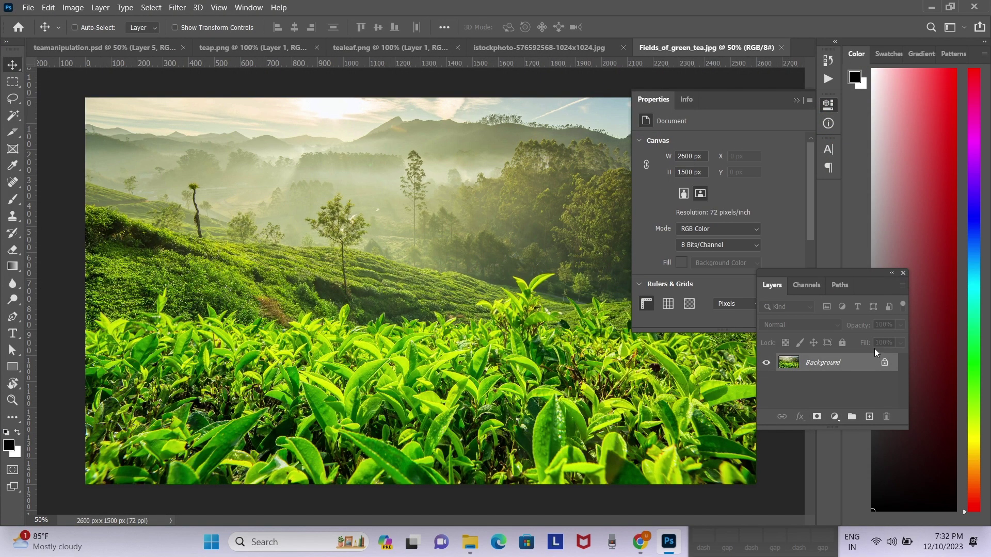
left_click(884, 362)
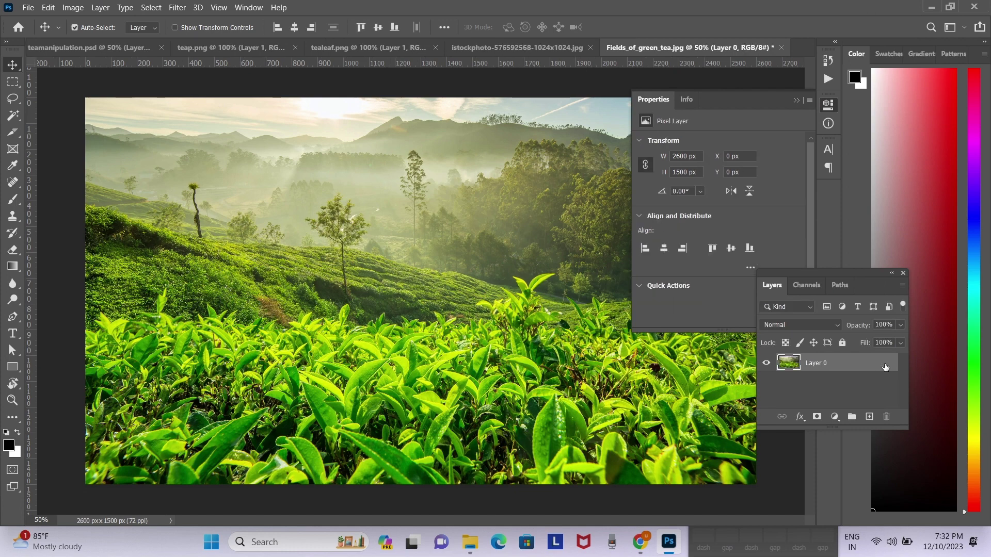
Copy the whole green tea-field photo and paste it into the tea ad as Layer 6
key("ctrl+a")
left_click(50, 48)
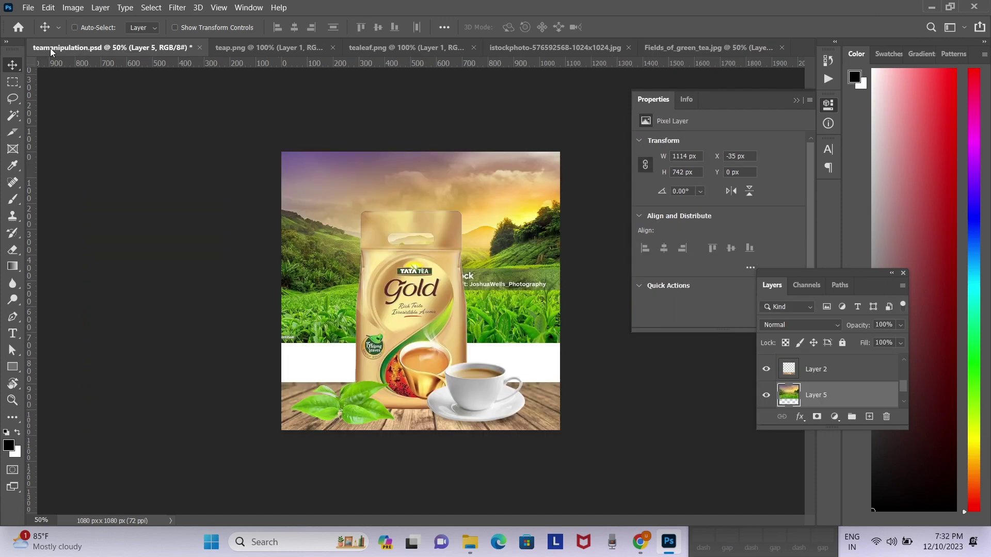
right_click(534, 246)
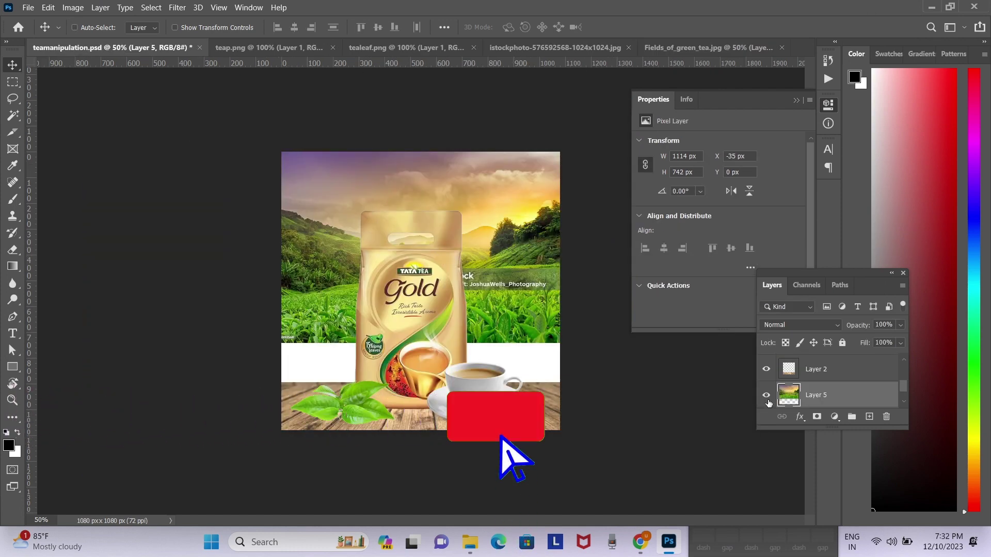
key("ctrl+comma")
key("ctrl+v")
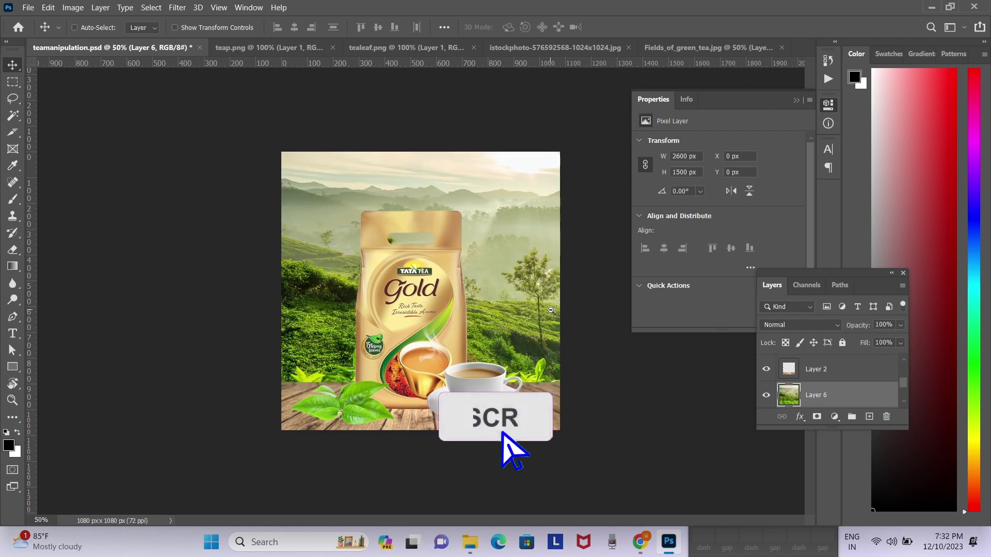
key("ctrl+minus")
left_click_drag(510, 270, 454, 246)
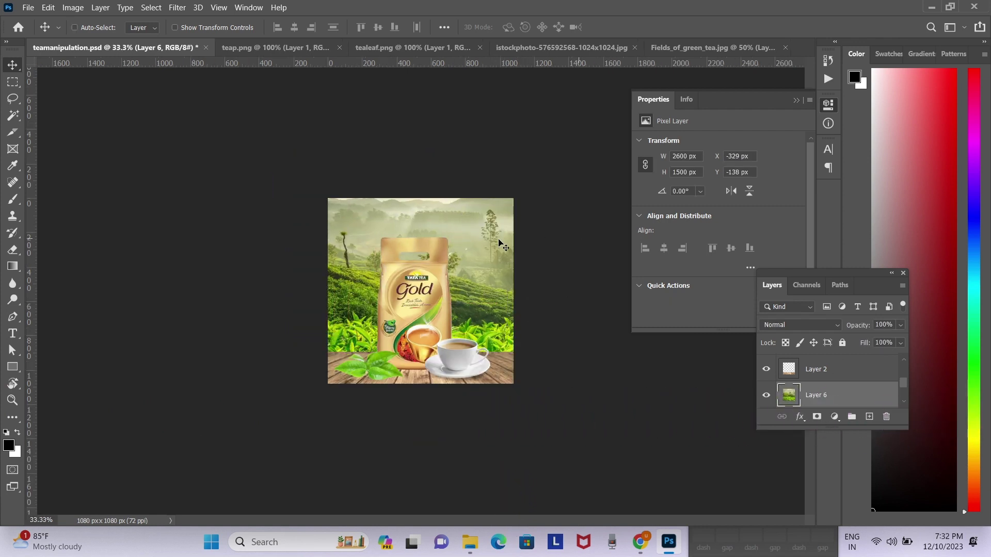
Scale the tea-field image to about 77%, center it on the canvas, and commit
key("ctrl+t")
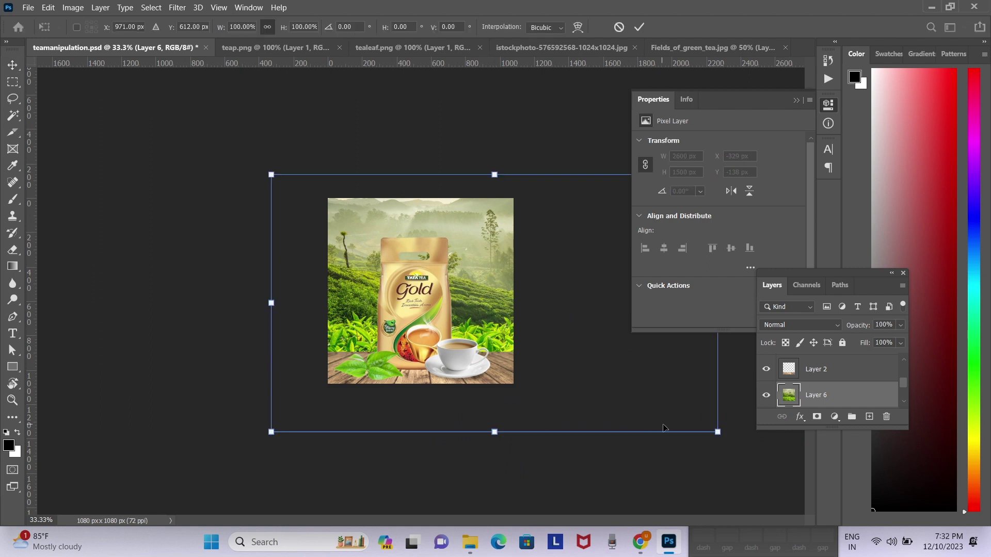
left_click_drag(717, 432, 607, 368)
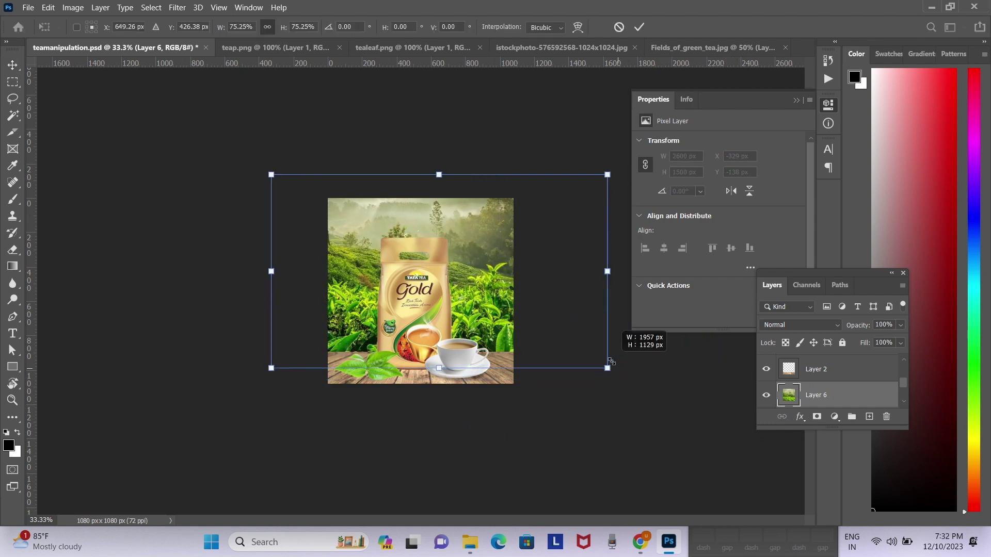
left_click_drag(604, 174, 572, 193)
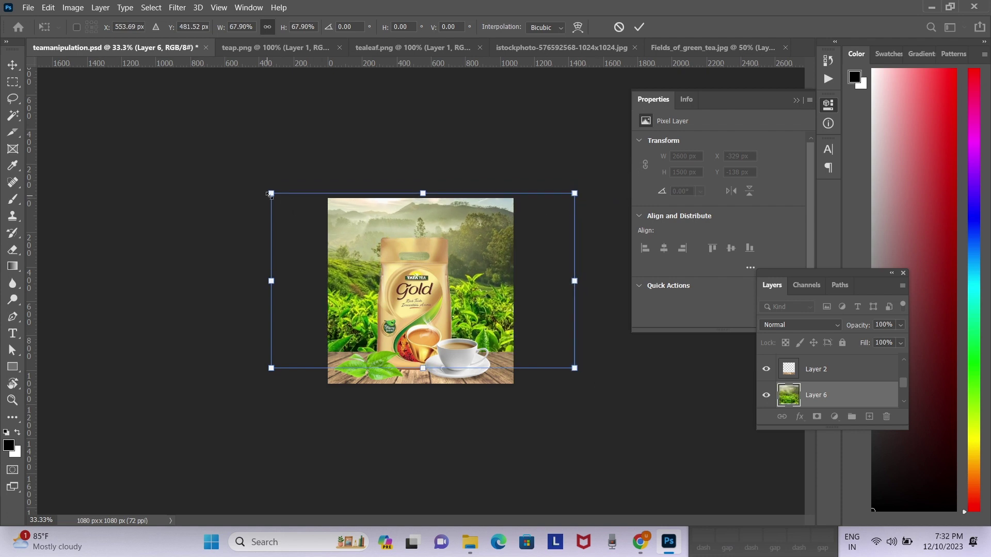
left_click_drag(270, 194, 278, 197)
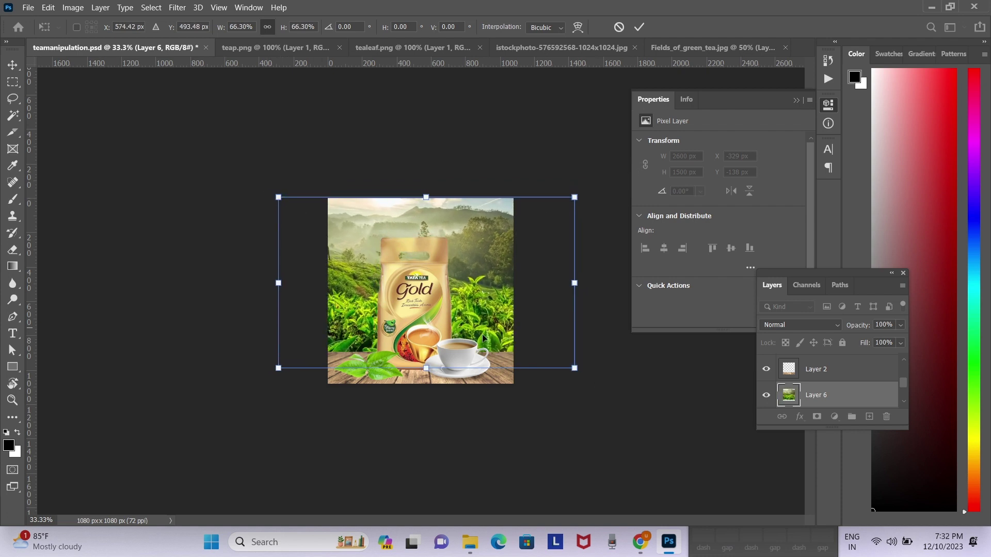
mouse_move(577, 370)
left_mouse_down()
mouse_move(606, 401)
mouse_move(620, 394)
left_mouse_up()
left_click_drag(536, 345, 512, 341)
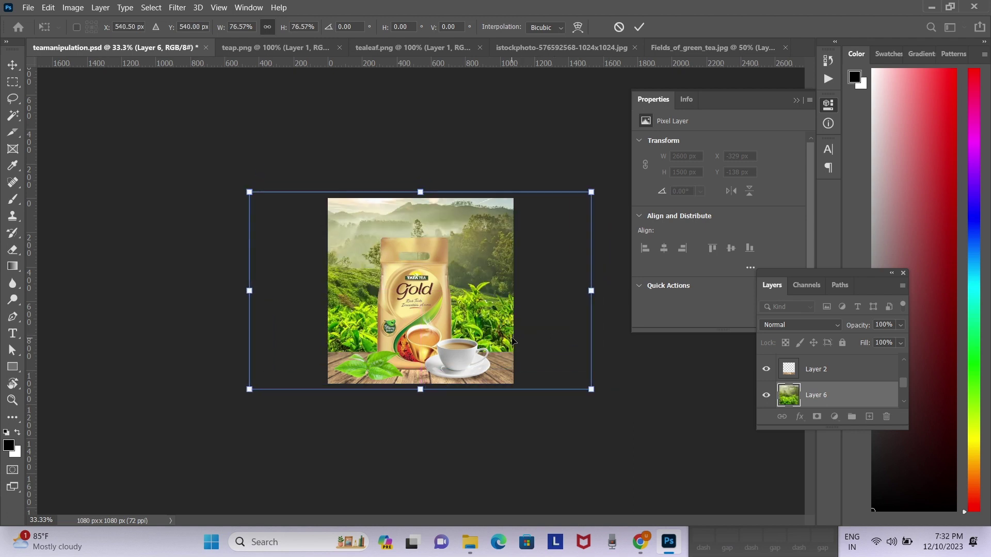
key("Return")
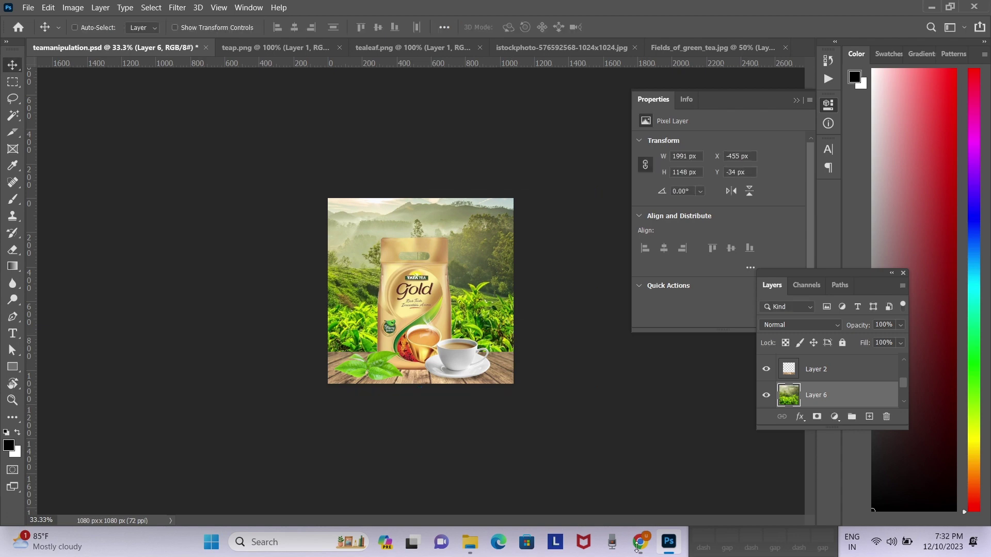
left_click(639, 542)
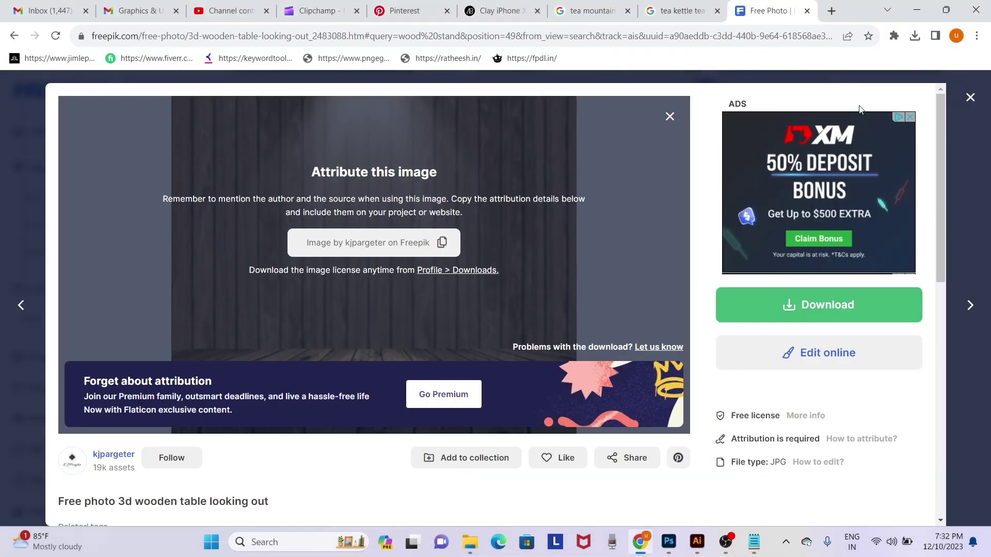
Search Google Images for 'sunset gradient' and browse the results
left_click(783, 37)
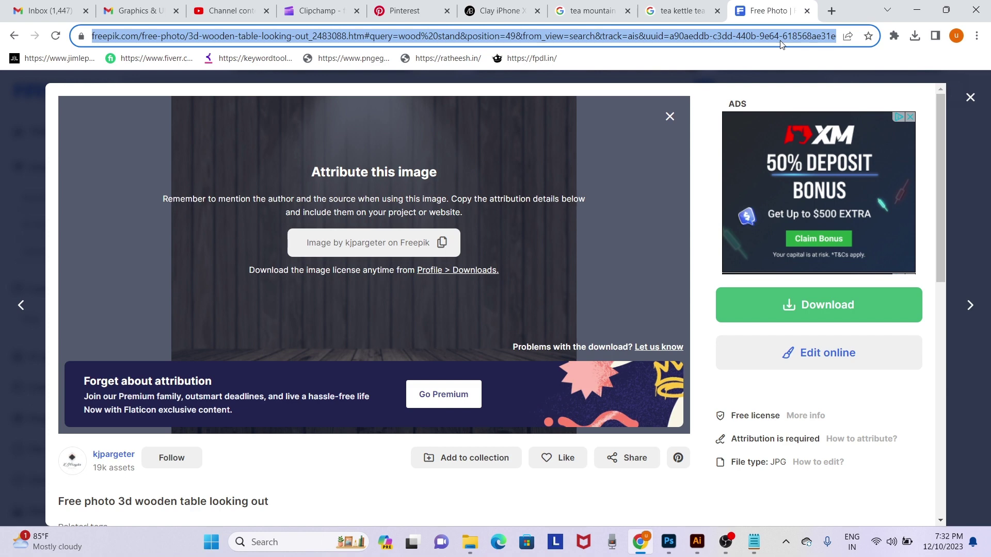
type("graphic designer jobs in dubai")
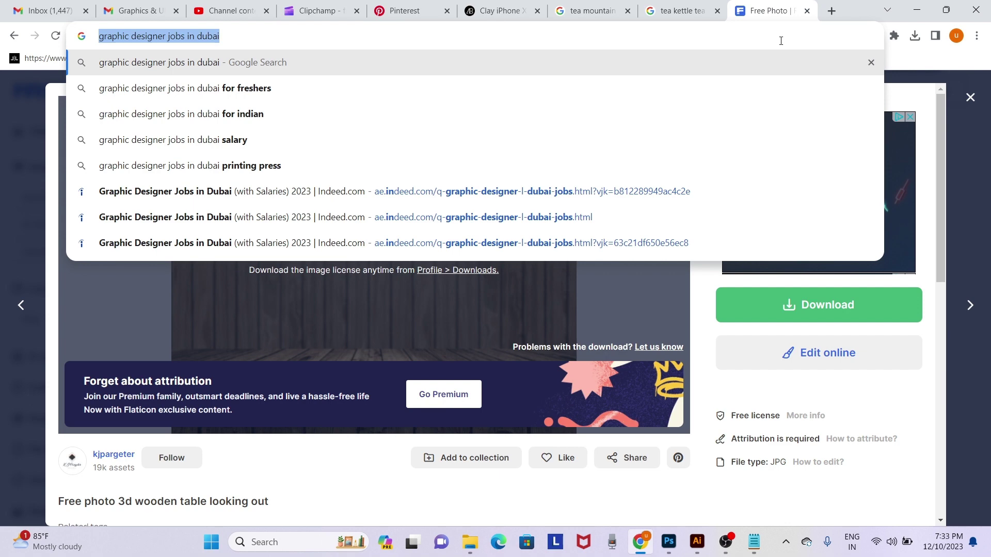
type("sun")
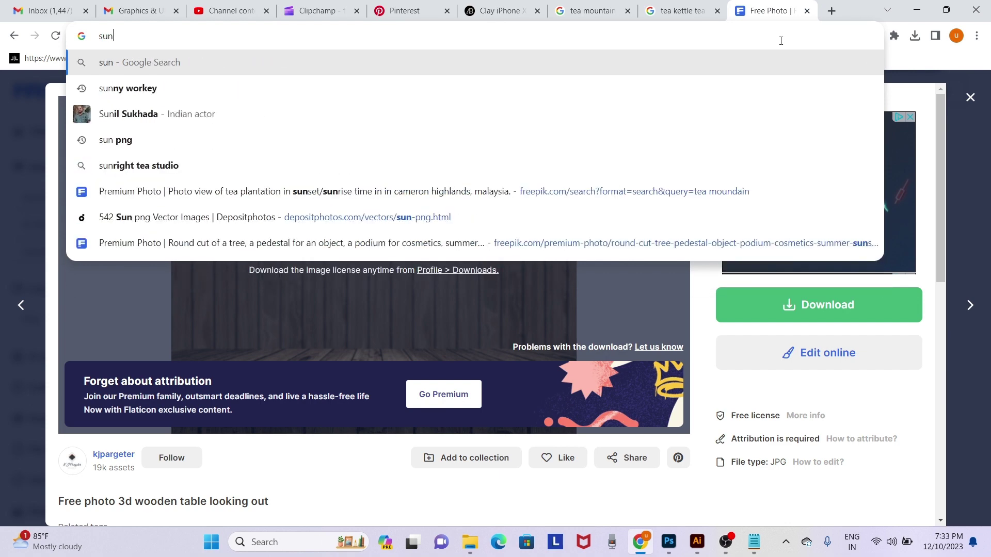
type("set")
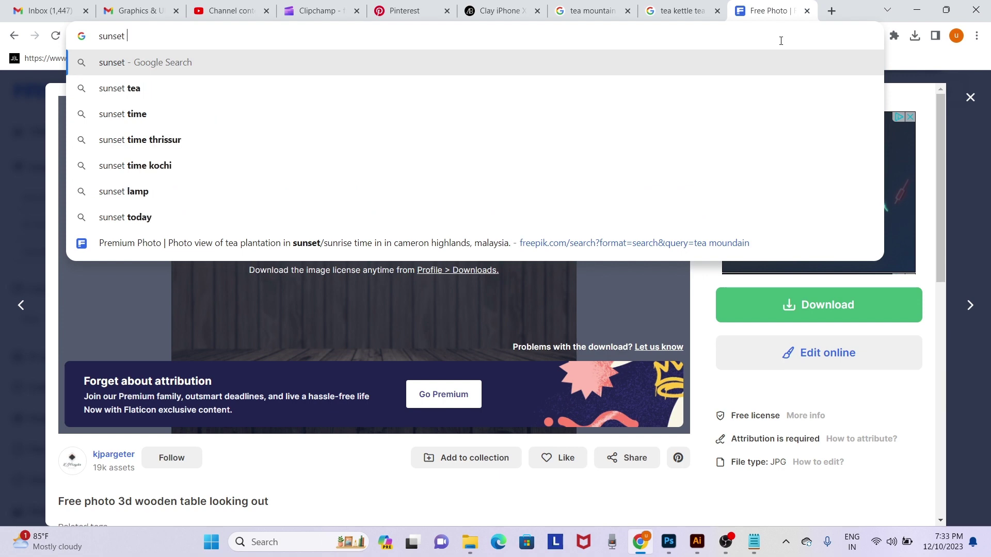
type(" gradi")
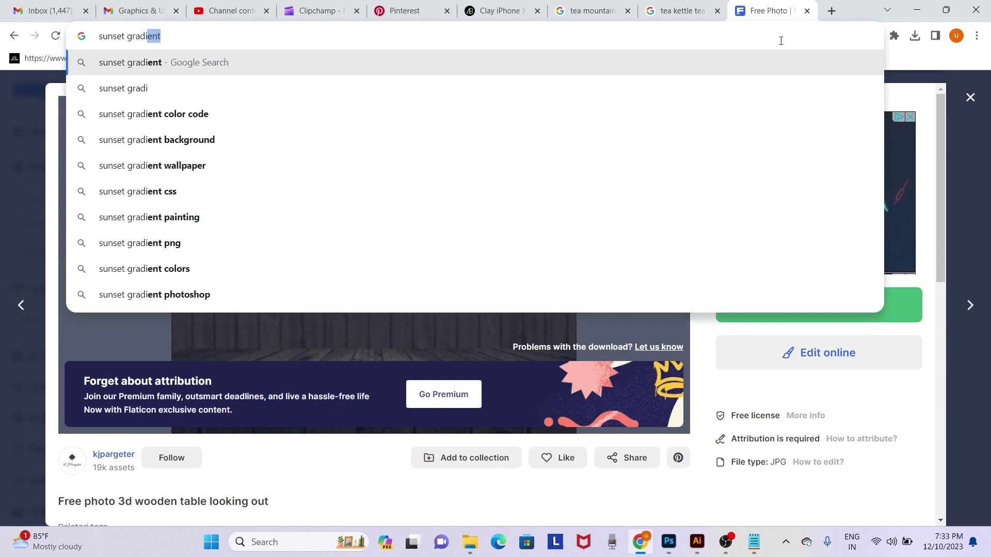
type("ent")
key("Return")
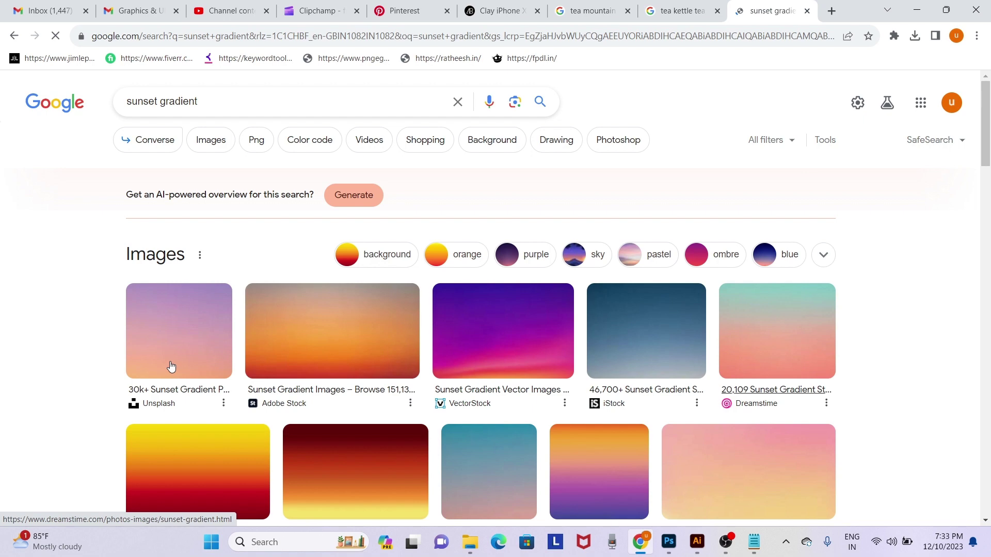
scroll(972, 109, "down", 4)
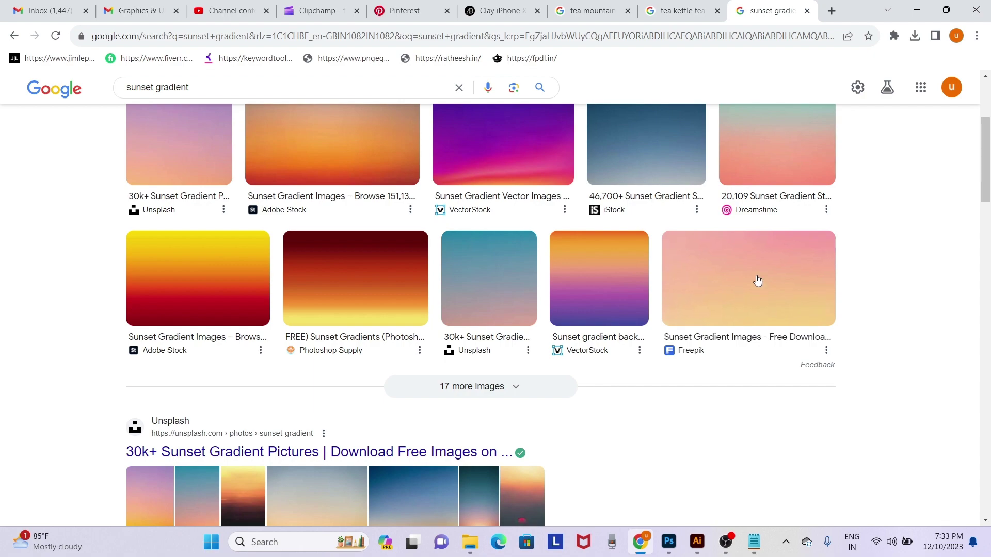
scroll(720, 365, "up", 3)
scroll(720, 365, "down", 4)
scroll(720, 365, "down", 2)
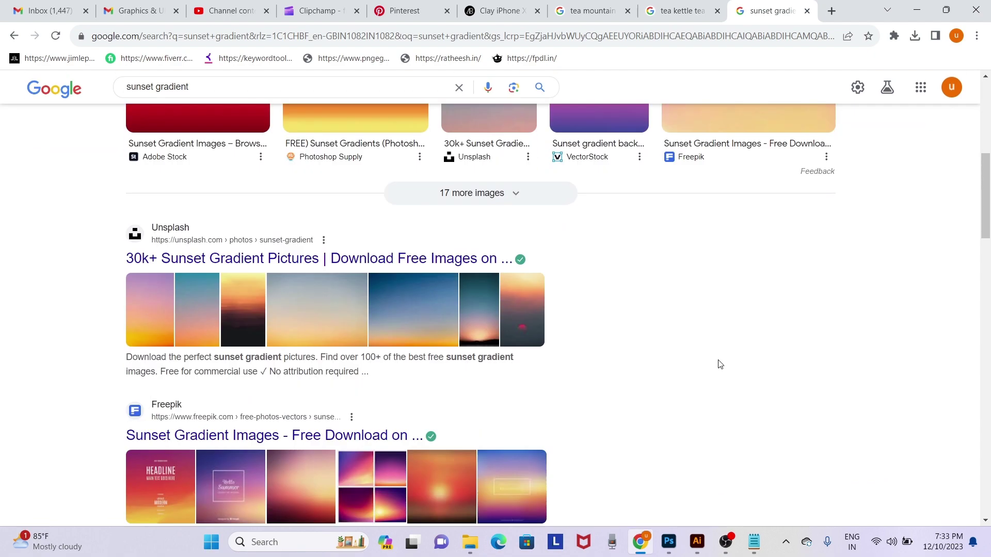
scroll(720, 365, "down", 2)
scroll(720, 365, "down", 3)
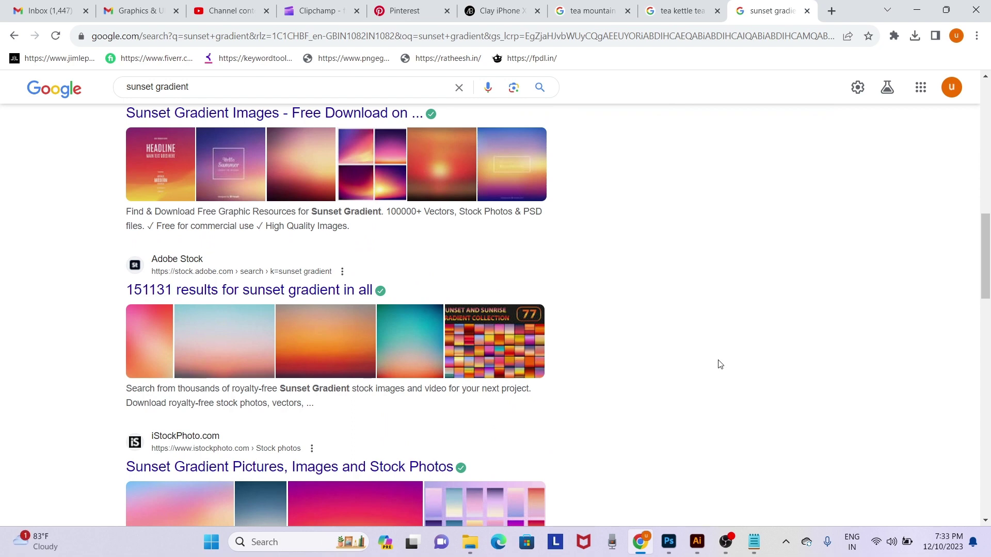
scroll(720, 365, "up", 1)
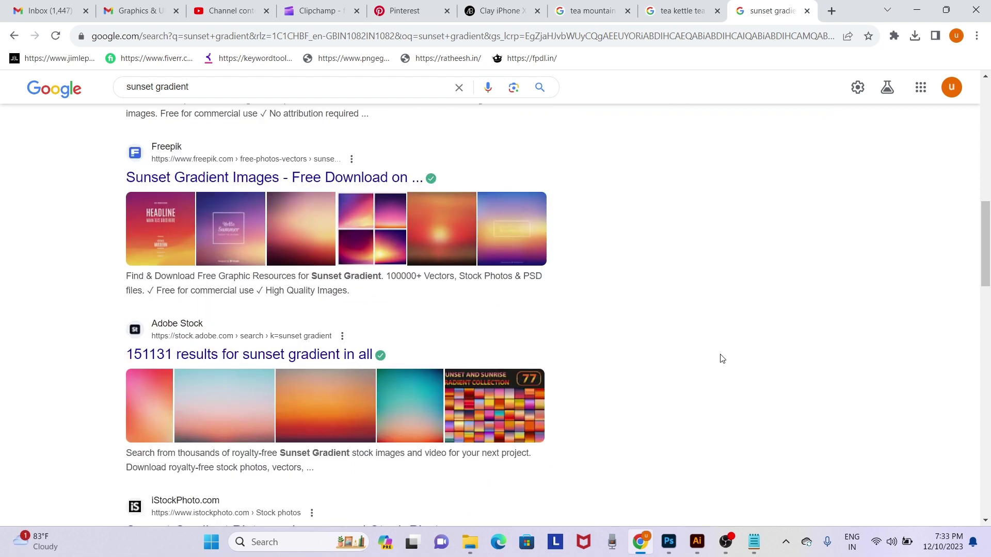
scroll(722, 358, "up", 5)
scroll(722, 357, "up", 3)
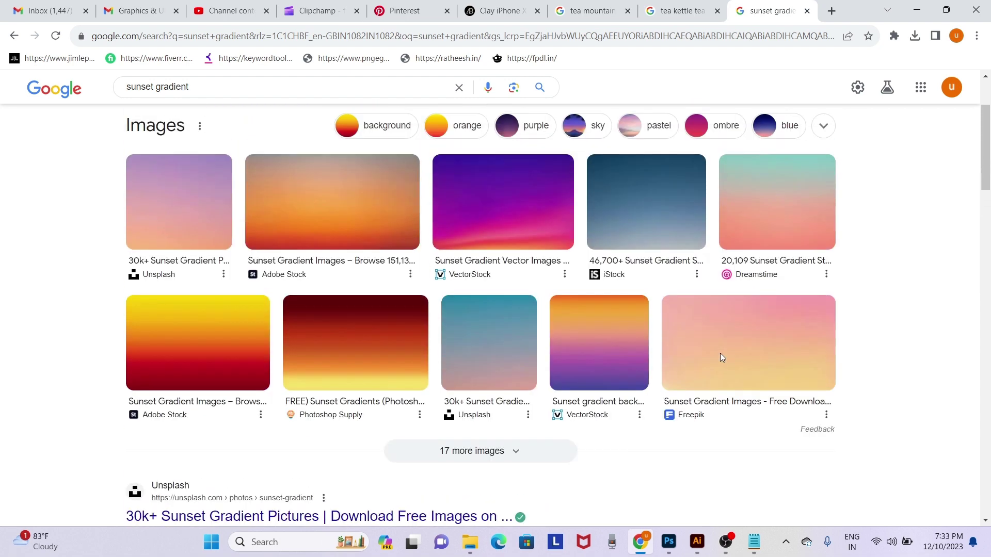
Preview the gradient results and copy the orange-to-purple sunset gradient image
left_click(225, 351)
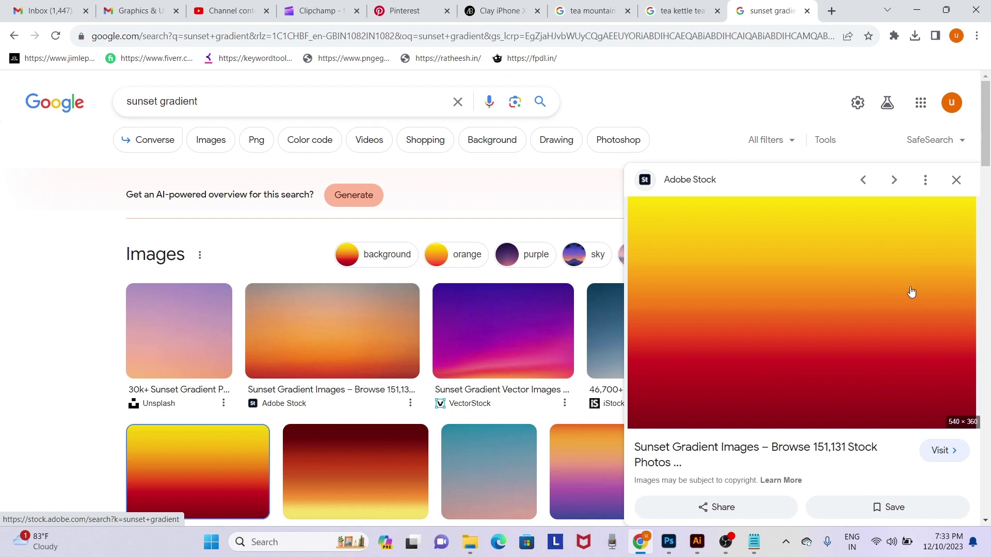
left_click(957, 180)
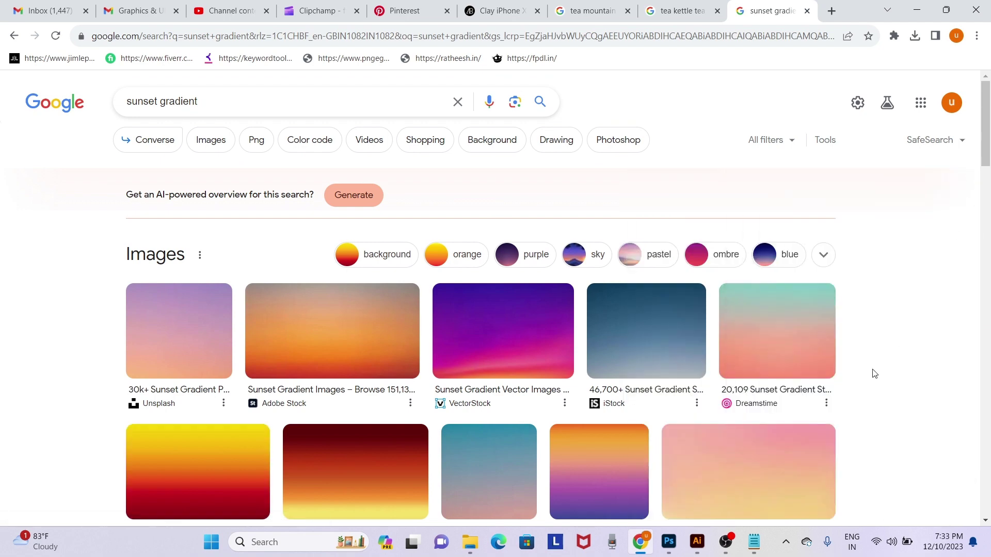
scroll(874, 374, "down", 5)
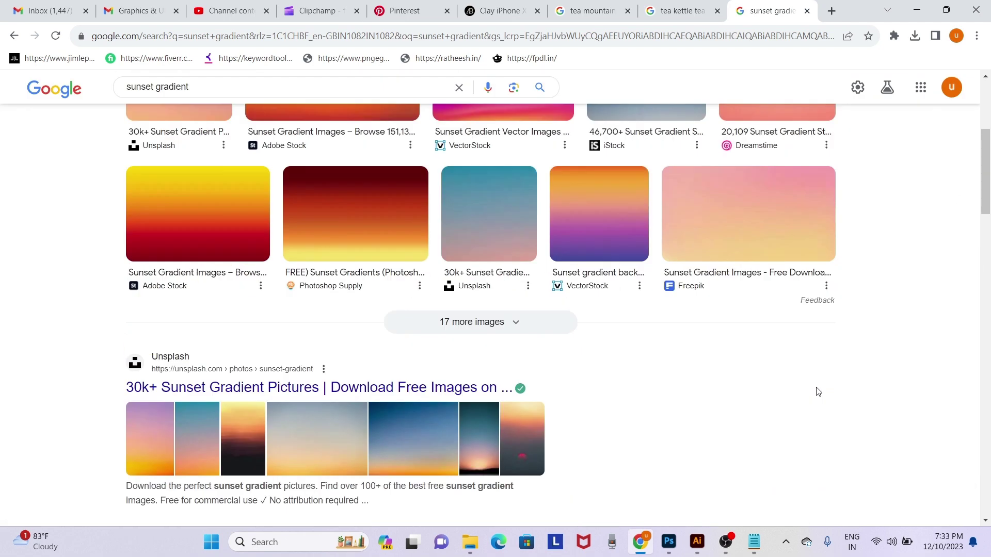
left_click(614, 225)
right_click(778, 217)
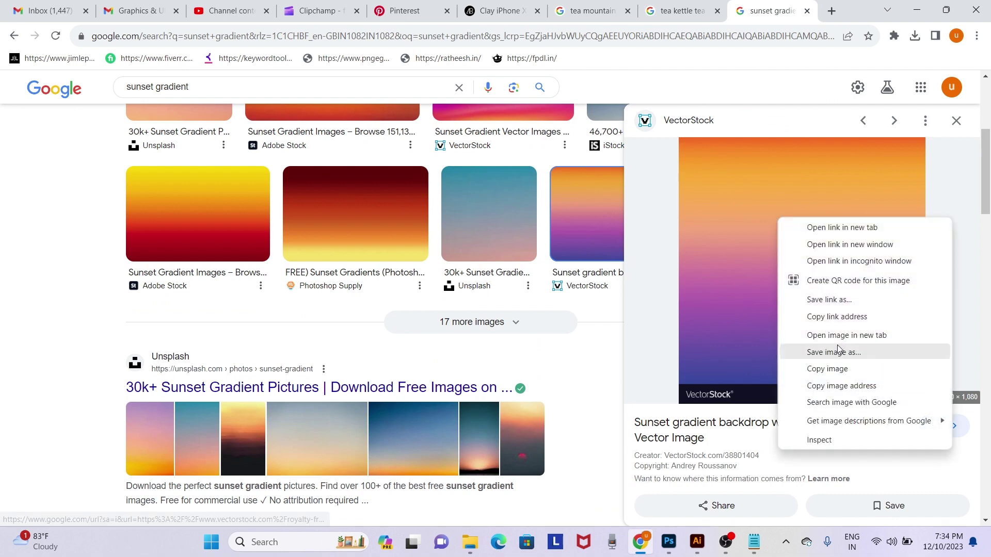
left_click(836, 368)
Paste the sunset gradient as Layer 7, stretch it over the canvas, and set Hard Light
left_click(669, 542)
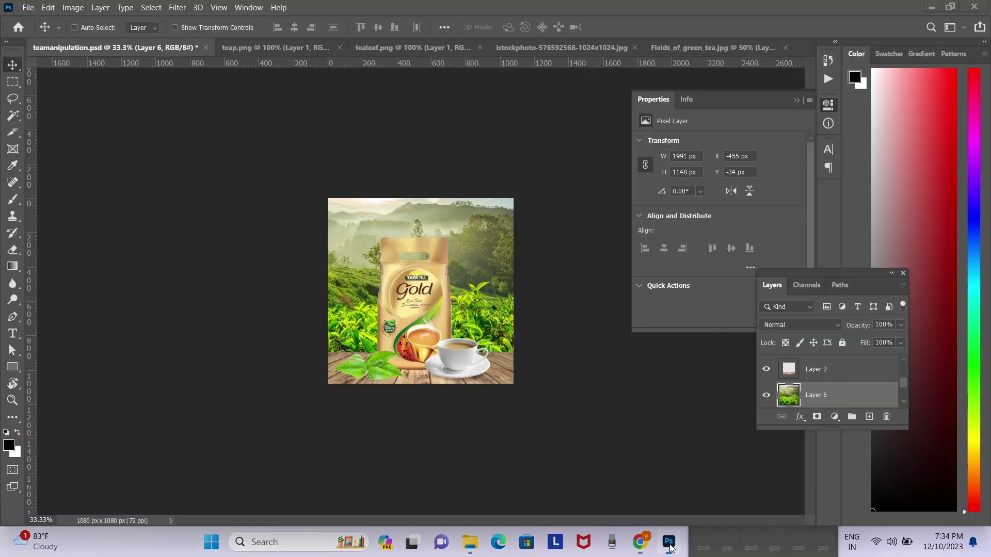
right_click(488, 279)
key("Escape")
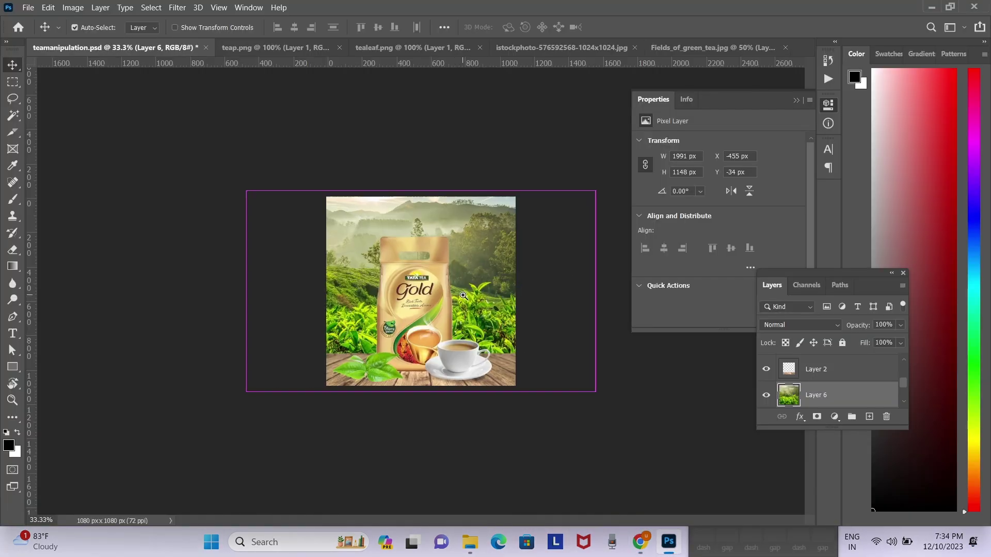
key("ctrl+plus")
key("ctrl+v")
mouse_move(491, 302)
left_mouse_down()
mouse_move(472, 297)
mouse_move(560, 272)
left_mouse_up()
key("ctrl+t")
key("Return")
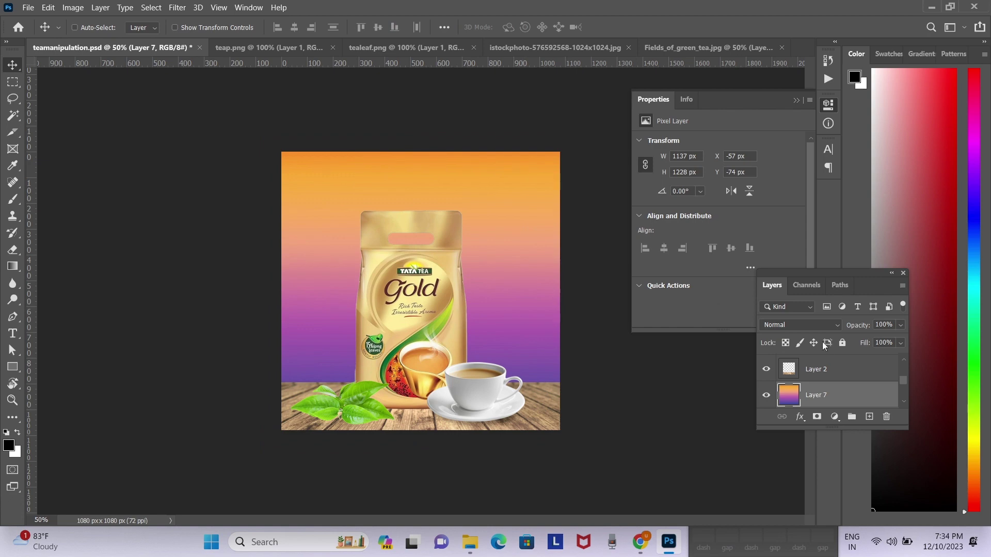
left_click(811, 330)
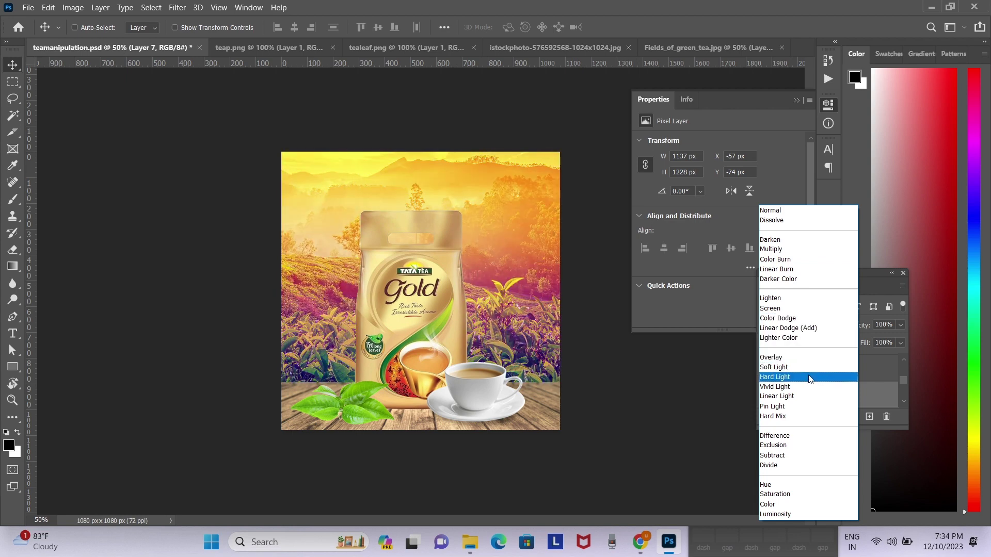
left_click(808, 381)
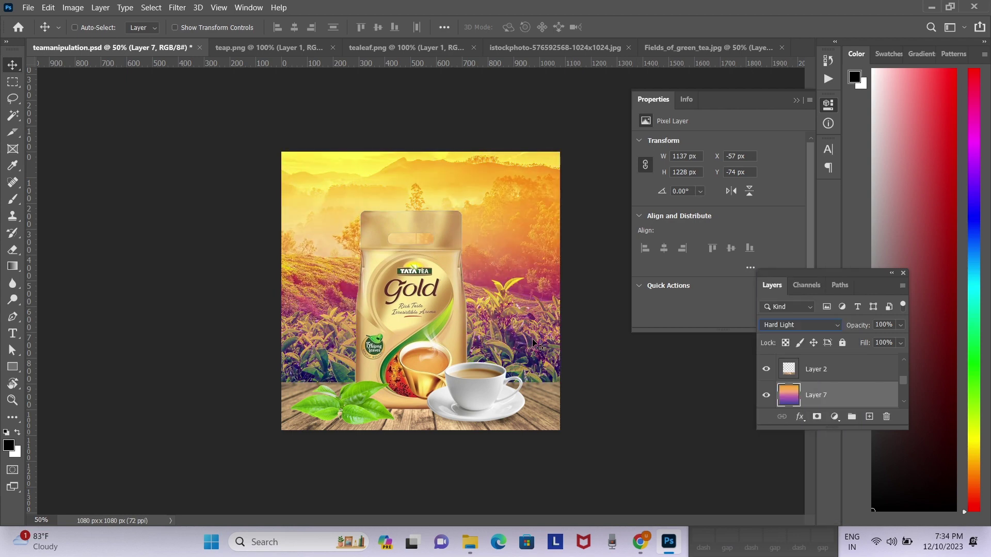
Erase Layer 7's sunset tint from the lower tea bushes with a larger eraser at 45% flow
key("e")
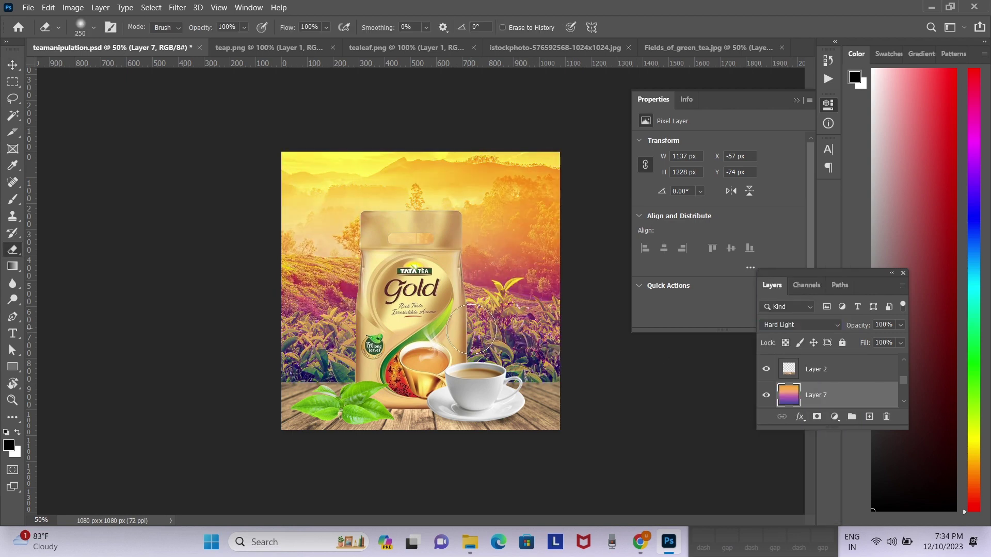
left_click(336, 403)
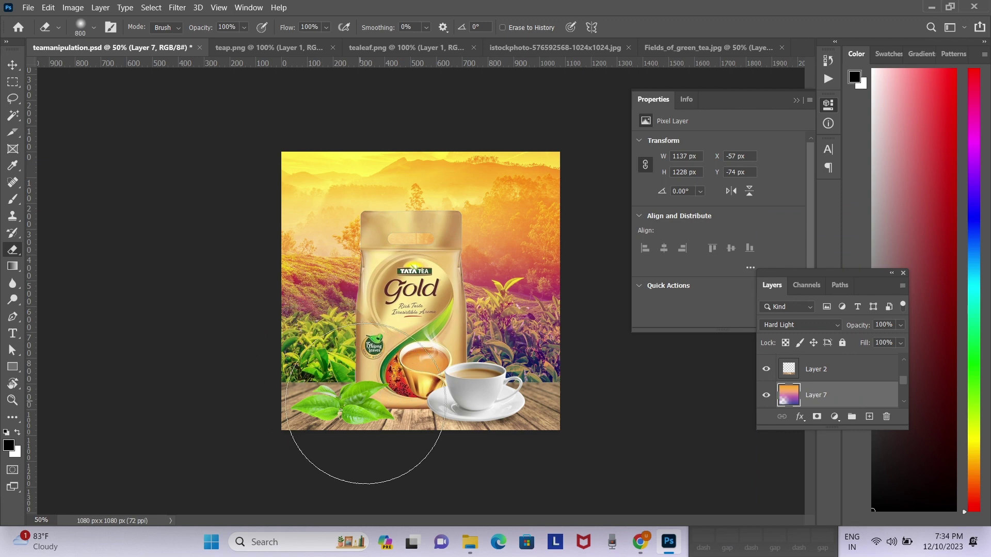
key("bracketright")
key("bracketright")
key("bracketright")
left_click(464, 393)
left_click_drag(464, 394, 375, 374)
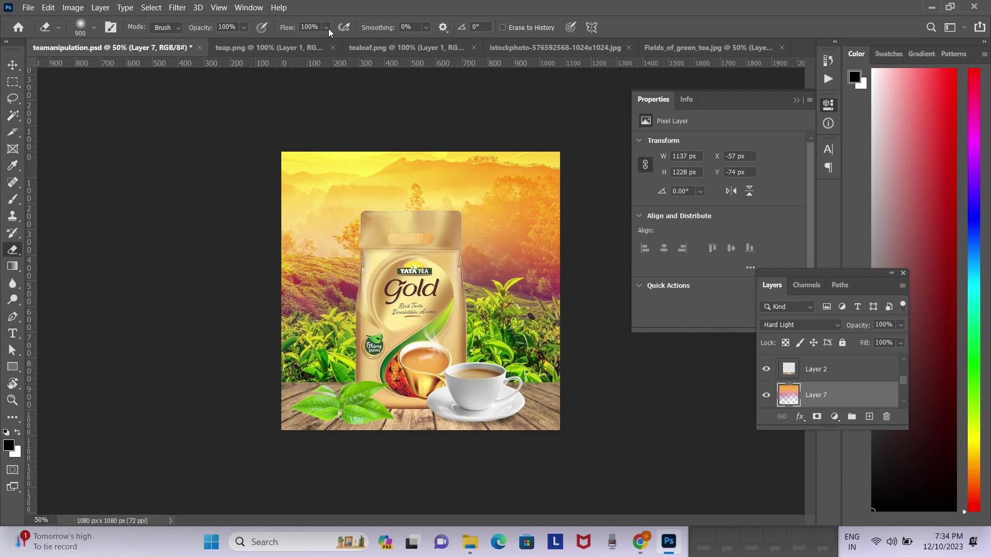
left_click_drag(327, 27, 308, 43)
key("bracketright")
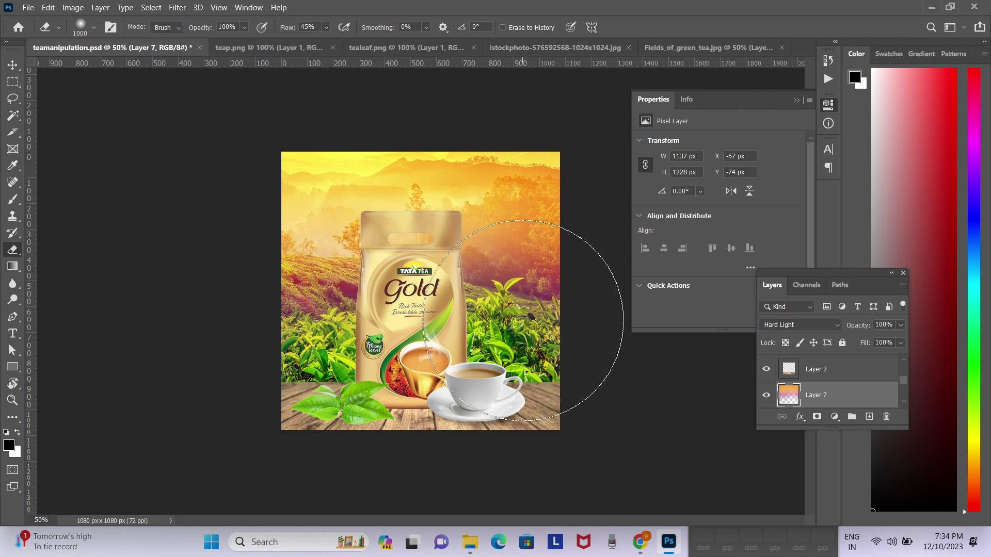
key("bracketright")
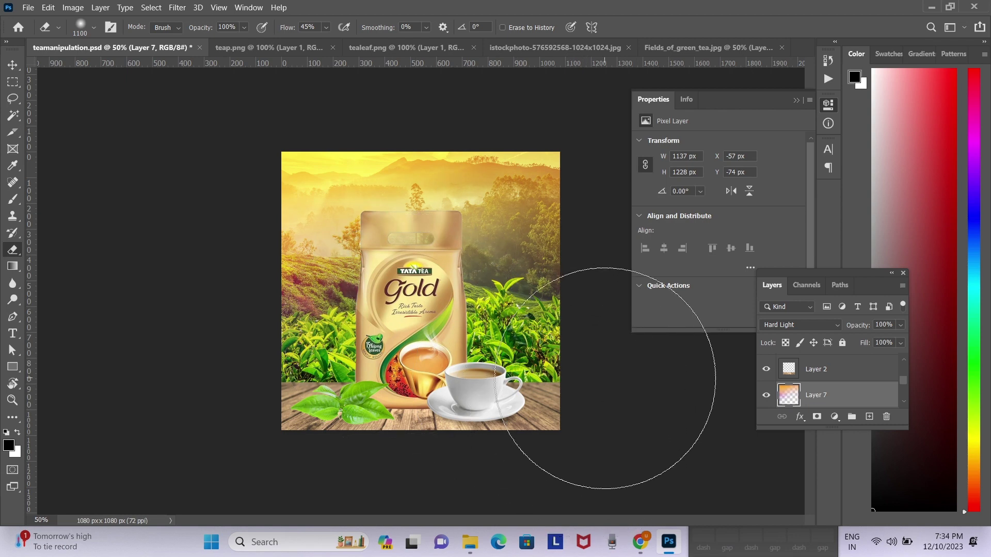
key("v")
right_click(488, 410)
Nudge the teacup slightly right and duplicate the plantation background Layer 6
left_click(492, 414)
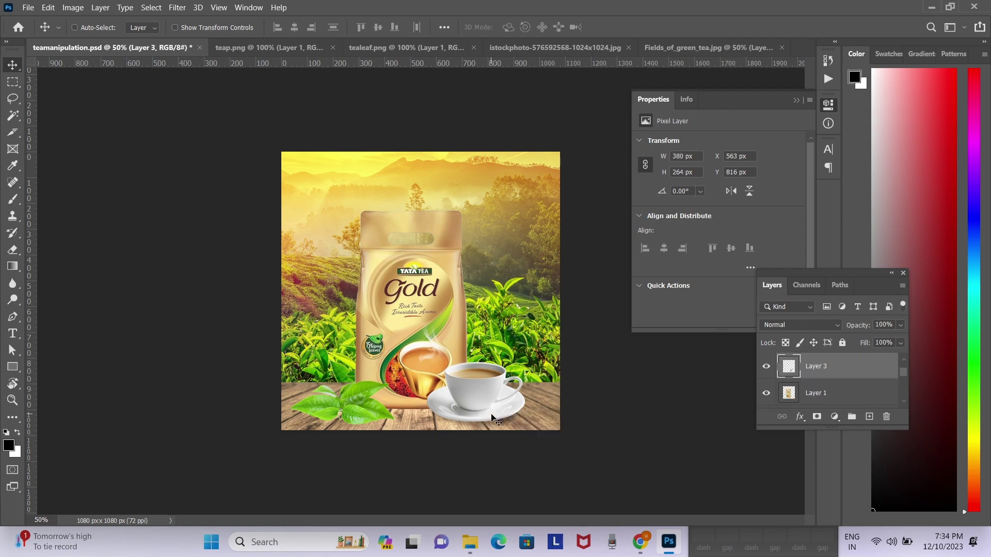
left_click_drag(487, 413, 491, 415)
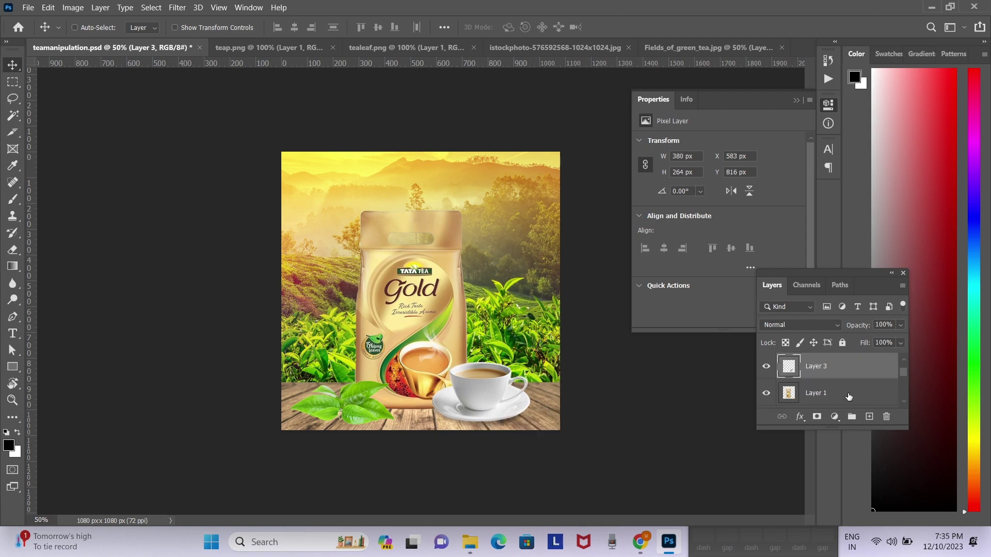
scroll(849, 396, "up", 2)
left_click(849, 393)
right_click(543, 343)
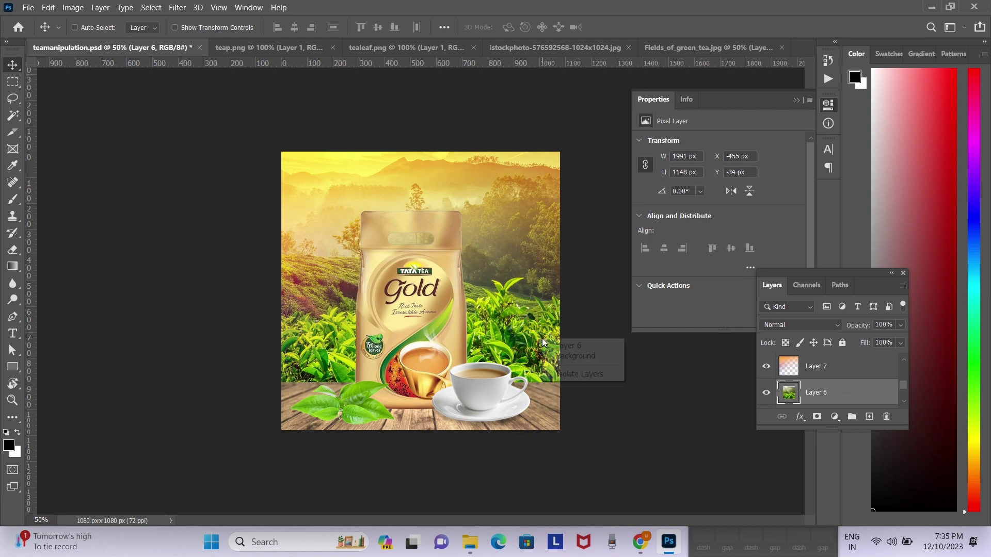
left_click(548, 345)
left_click_drag(549, 346, 553, 350, "alt")
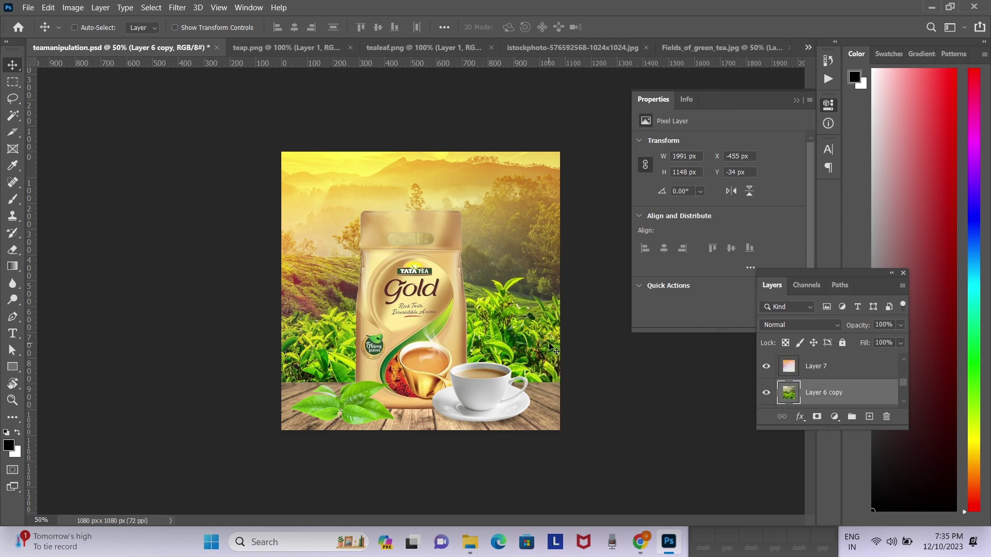
Apply a Gaussian Blur of radius 3.2 to the Layer 6 copy
left_click(151, 7)
mouse_move(178, 8)
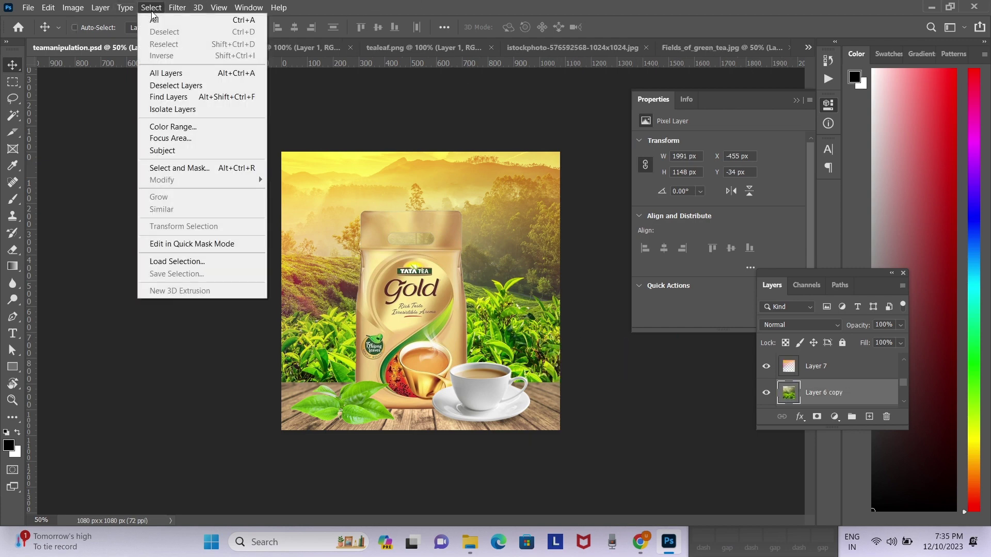
mouse_move(184, 144)
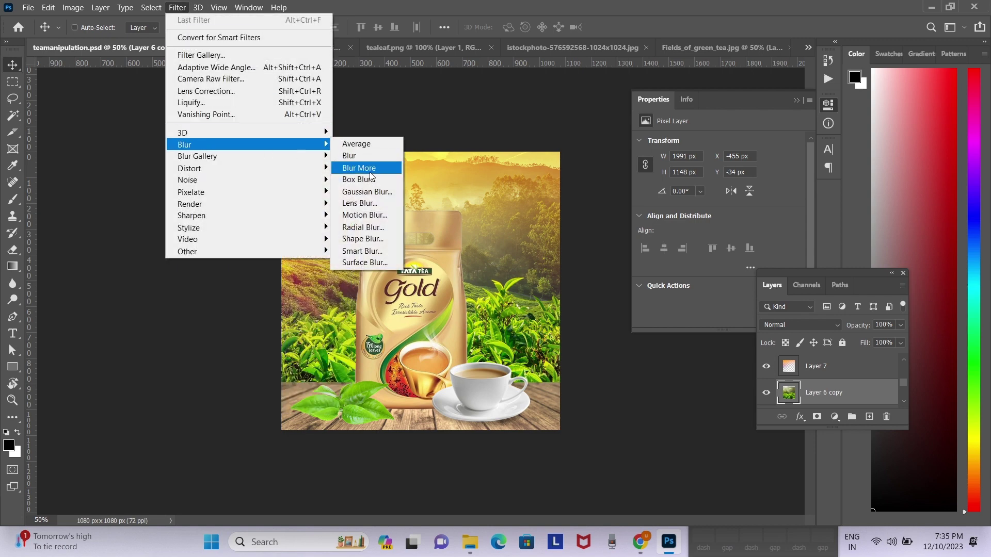
left_click(371, 194)
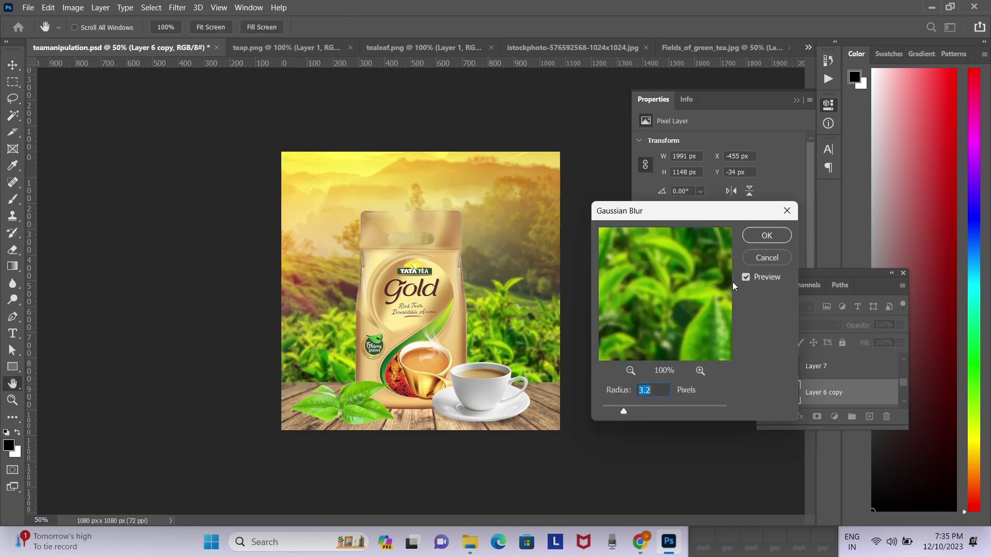
key("Return")
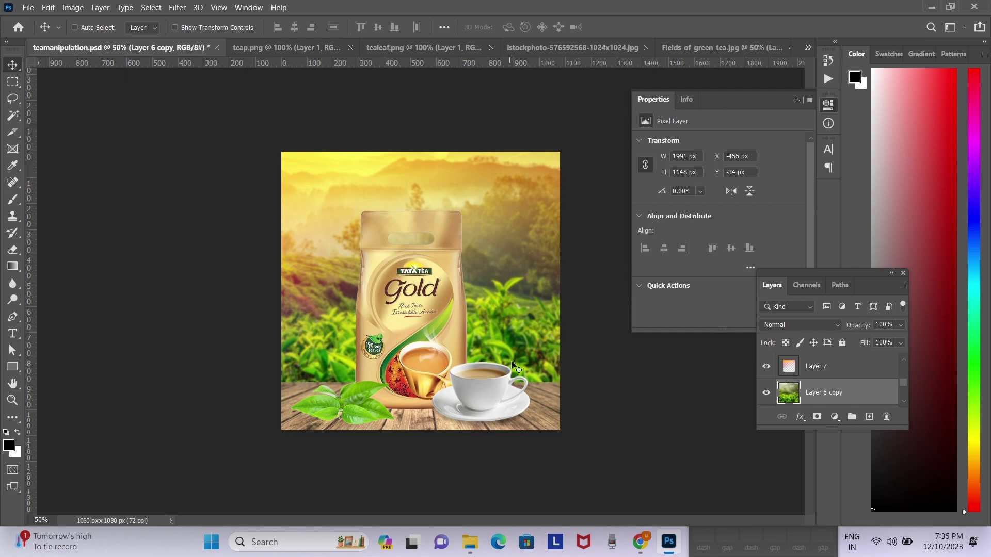
key("e")
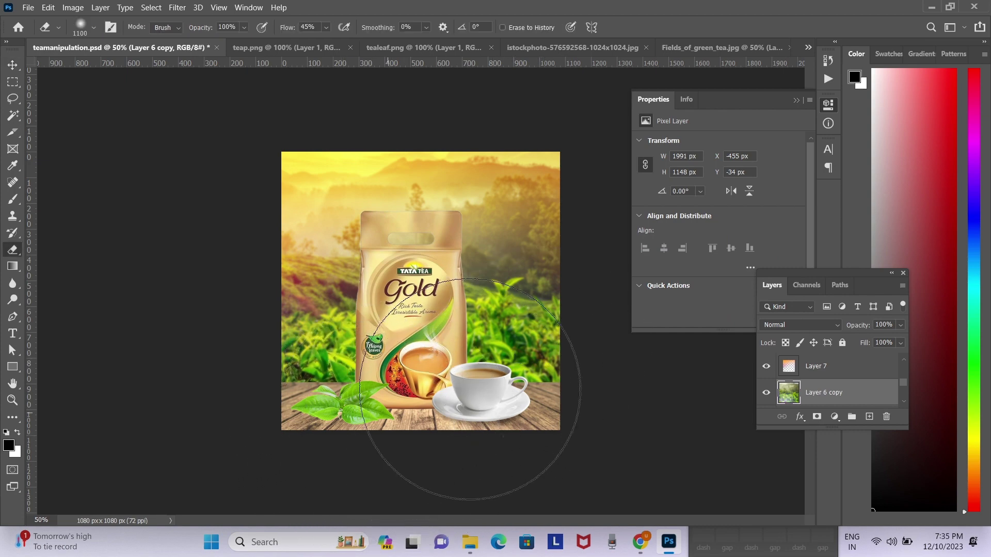
Erase the blurred Layer 6 copy near the teacup with a smaller brush
left_click_drag(470, 390, 517, 413)
key("bracketleft")
key("bracketleft")
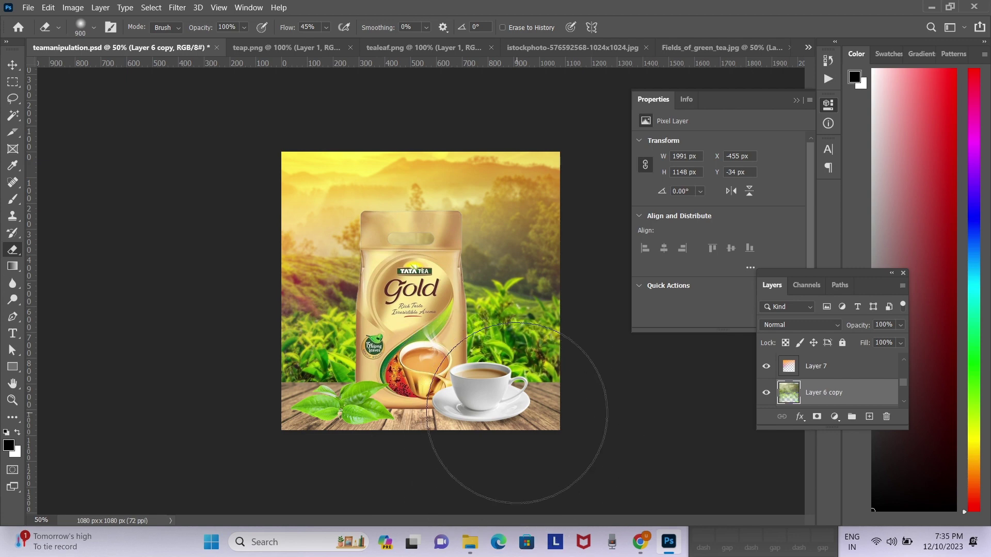
key("bracketleft")
key("bracketleft")
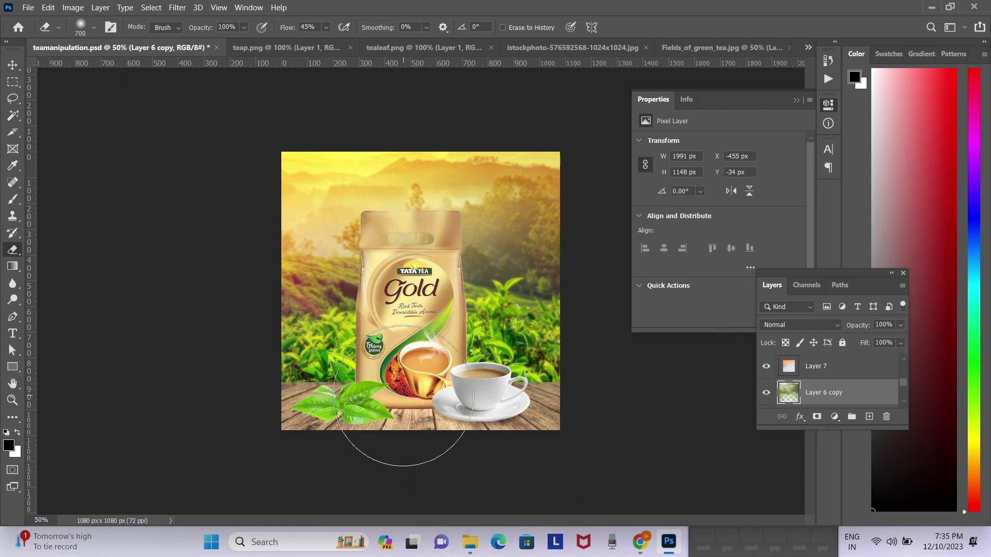
key("bracketleft")
key("bracketleft")
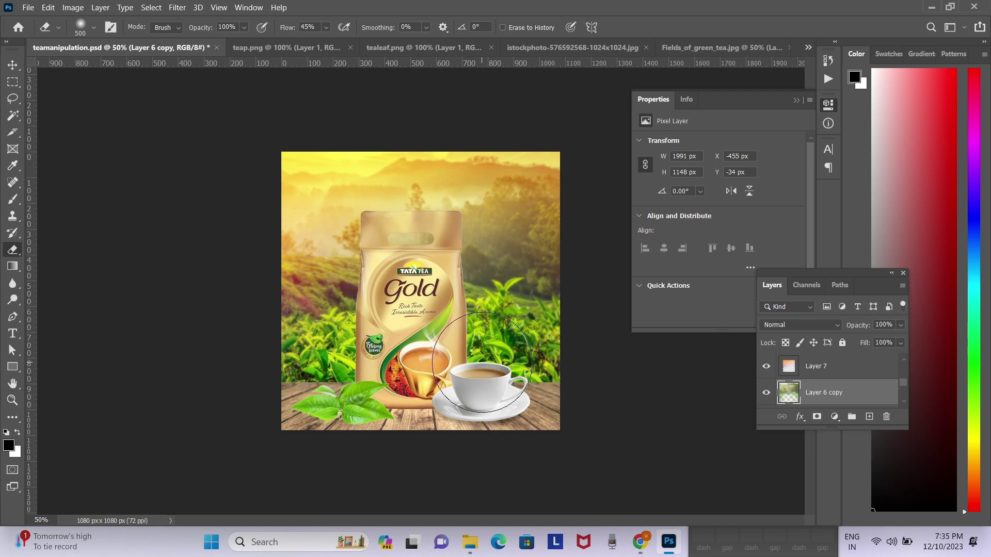
key("c")
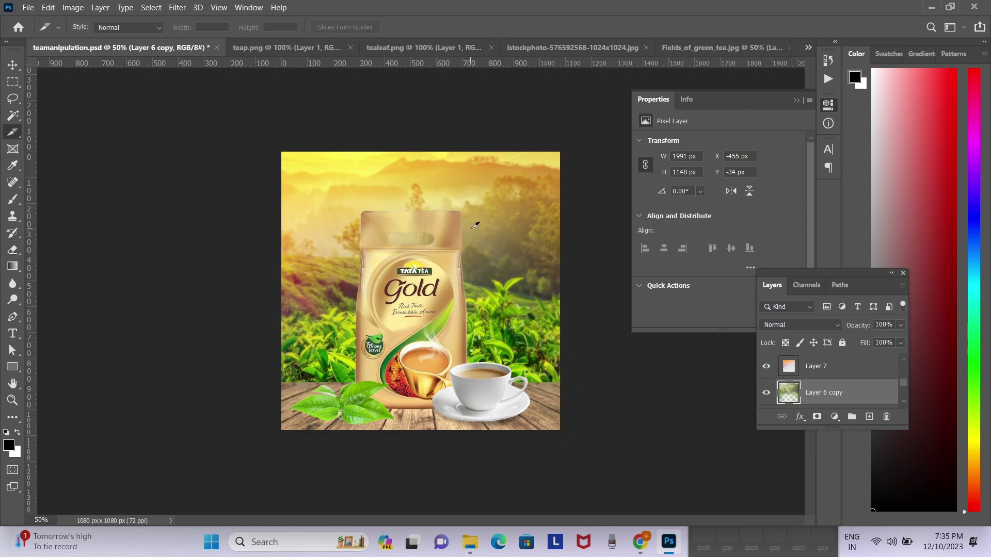
key("v")
Erase the sunset gradient Layer 7 around the tea pack
right_click(389, 203)
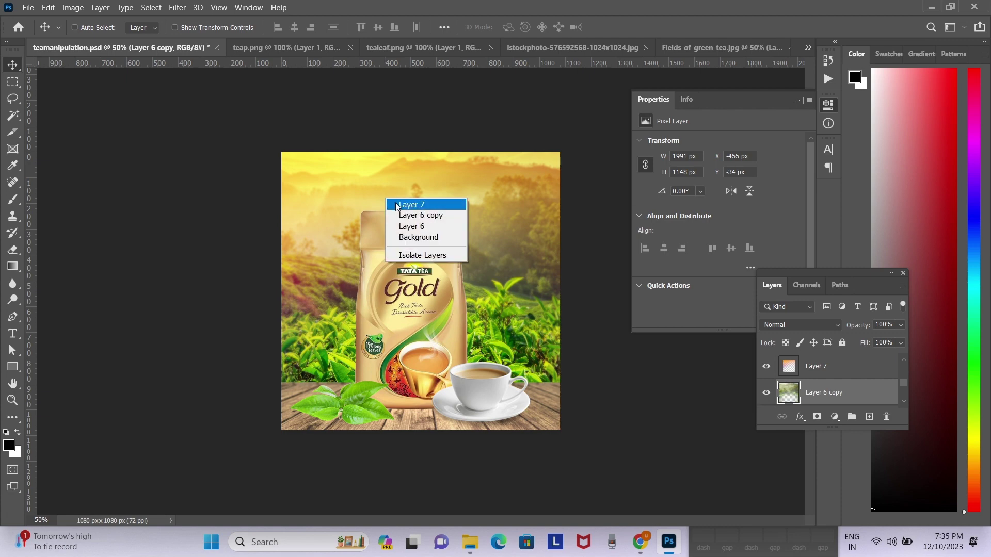
left_click(405, 205)
key("e")
left_click_drag(374, 271, 376, 250)
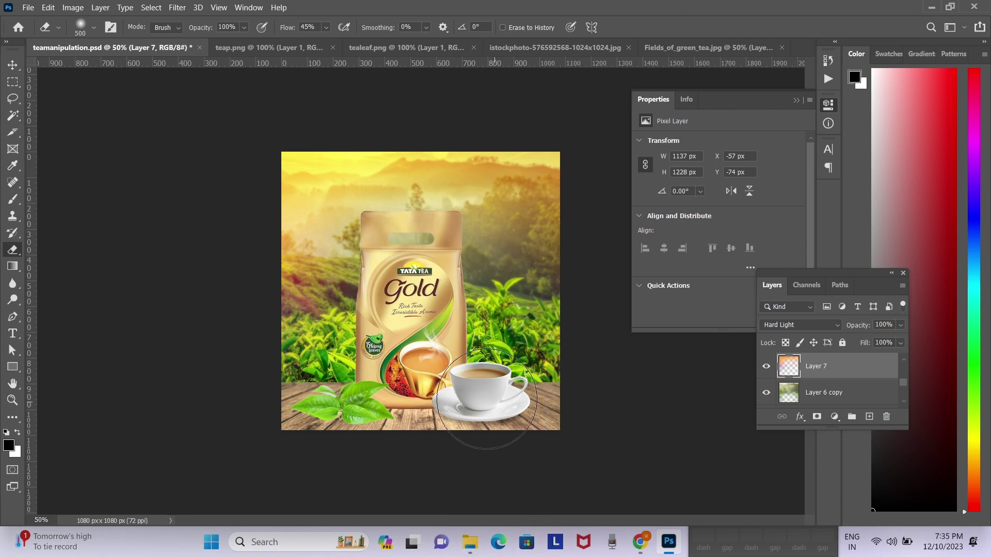
key("c")
key("v")
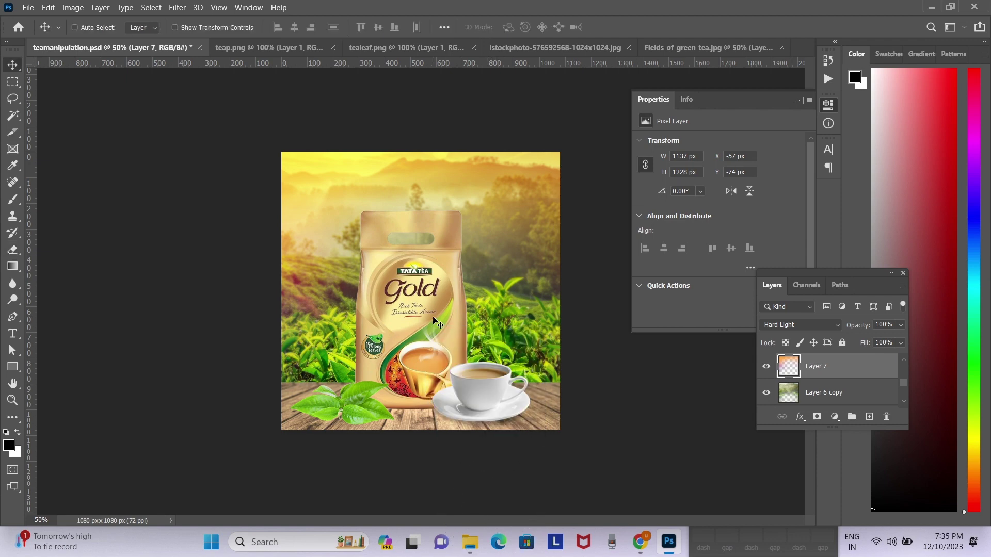
right_click(436, 322)
left_click(450, 327)
Duplicate the tea pack layer and set the copy to Soft Light blending
key("ctrl+j")
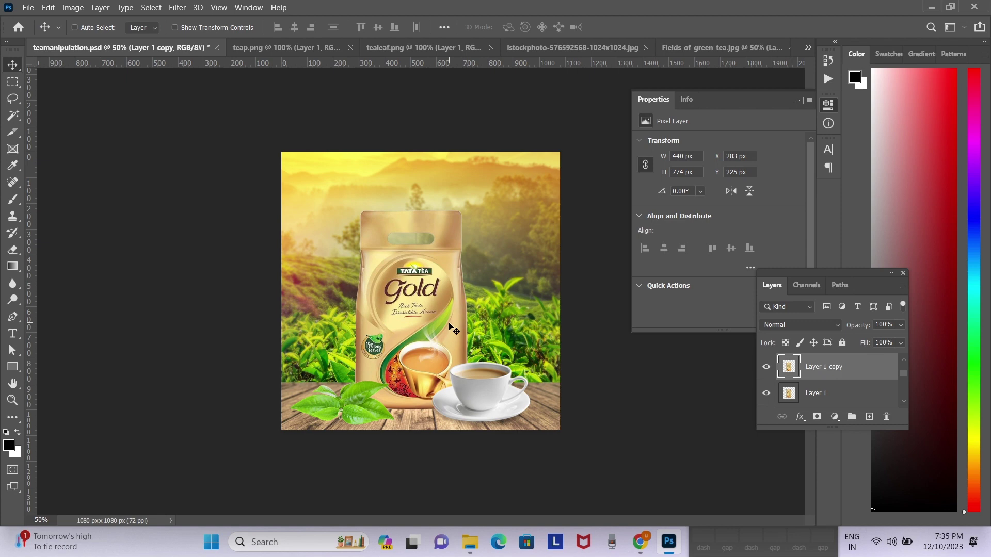
left_click(782, 329)
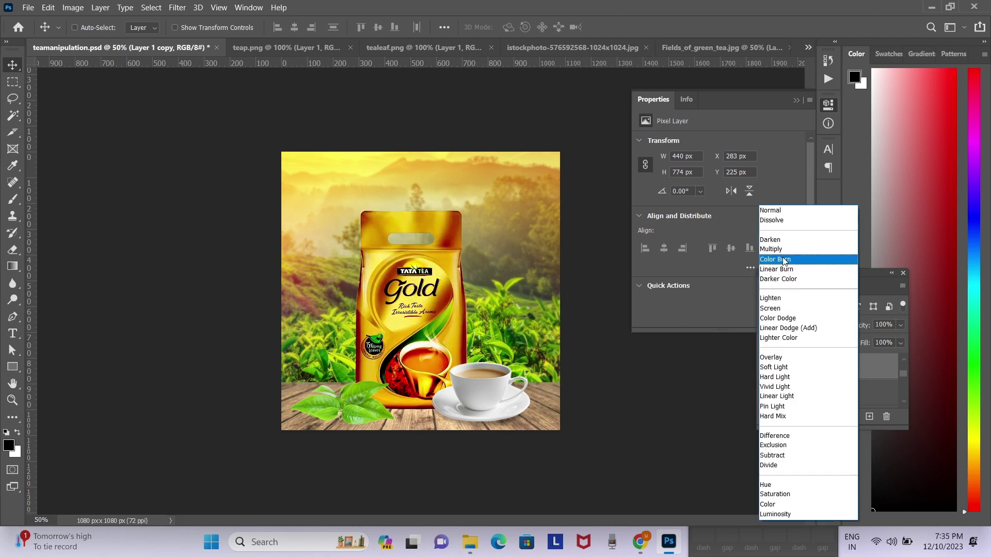
left_click(783, 368)
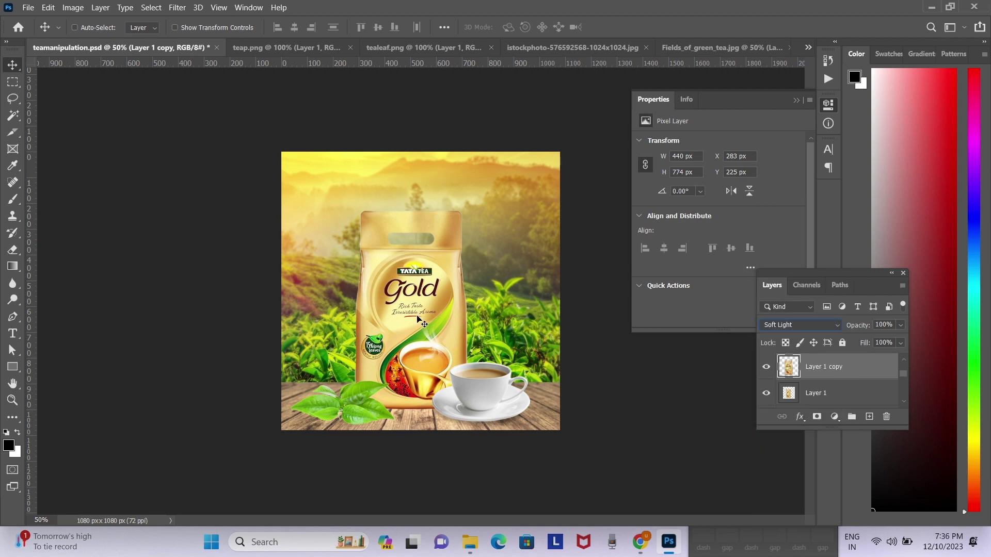
Erase most of the Soft Light copy at 100% flow and reposition it
key("e")
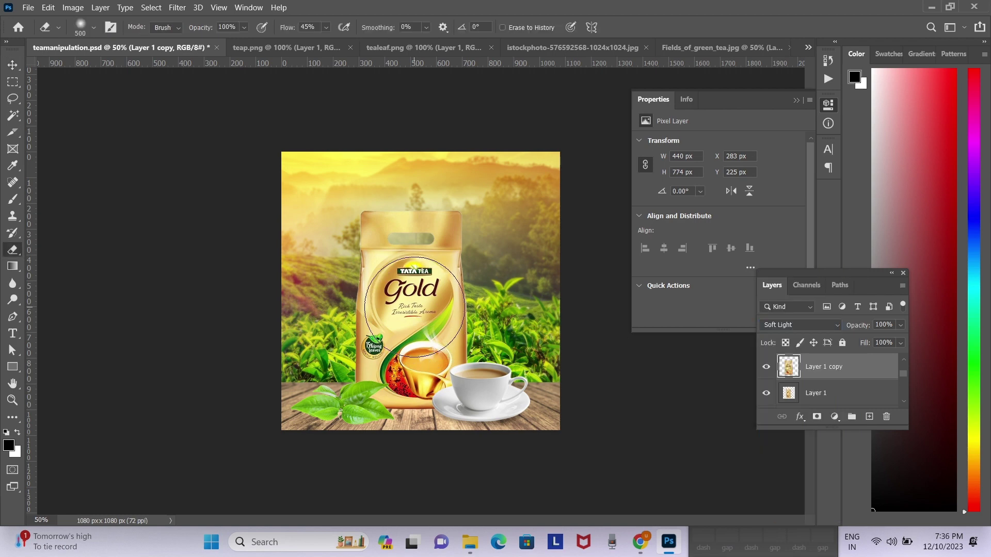
key("bracketleft")
key("bracketleft")
key("bracketleft")
left_click(326, 28)
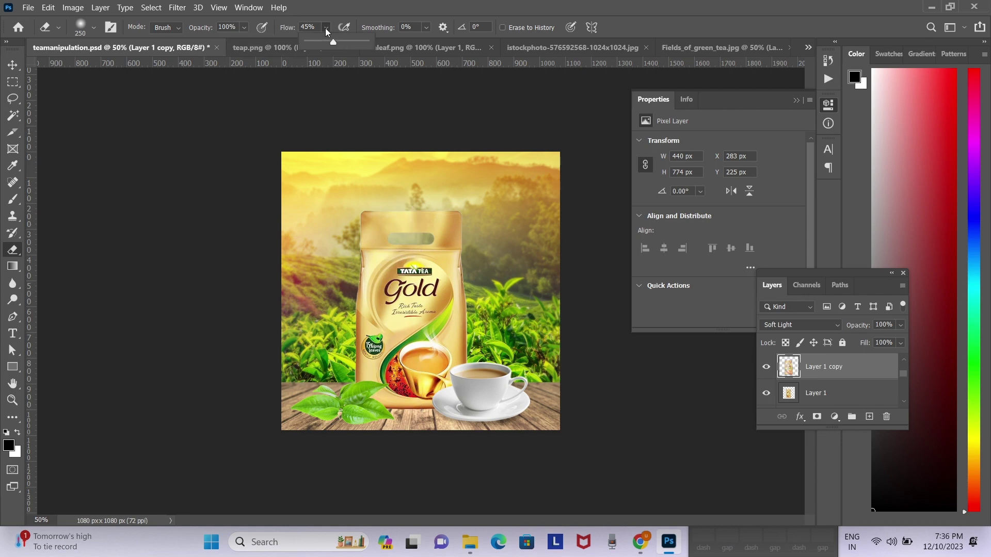
left_click_drag(333, 41, 386, 48)
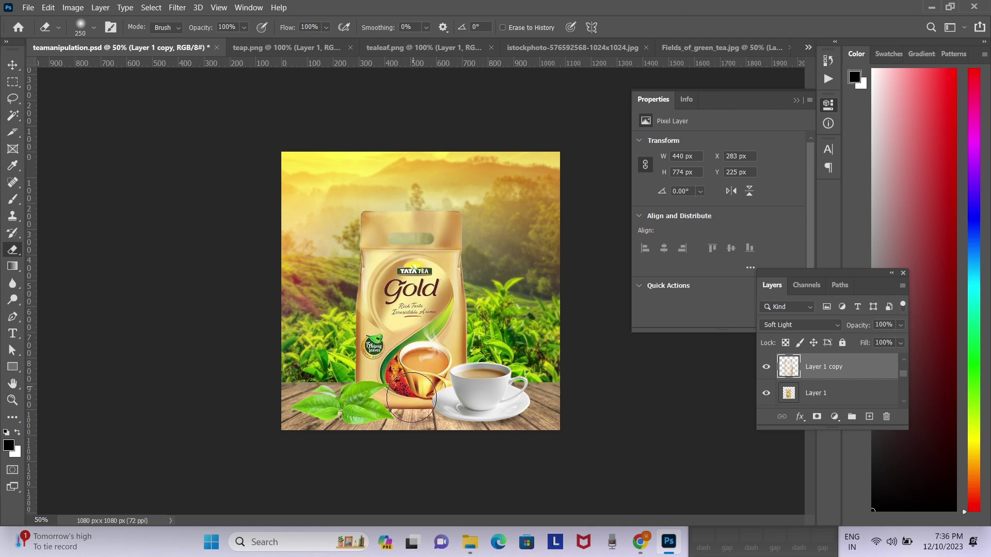
left_click_drag(416, 254, 411, 429)
key("ctrl")
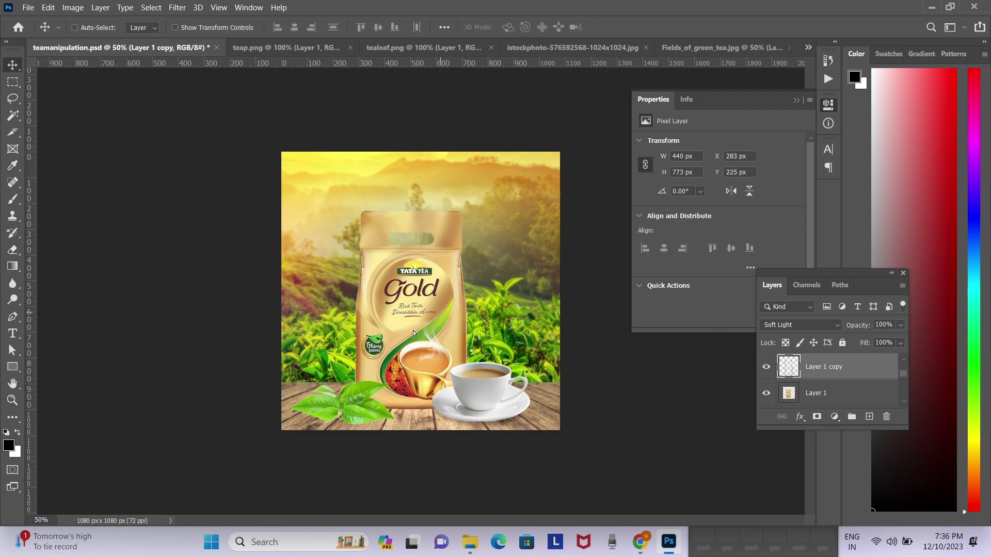
mouse_move(382, 304)
left_mouse_down()
mouse_move(420, 309)
mouse_move(514, 355)
left_mouse_up()
Boost the glow layer's lightness to +100 with Hue/Saturation
key("ctrl+u")
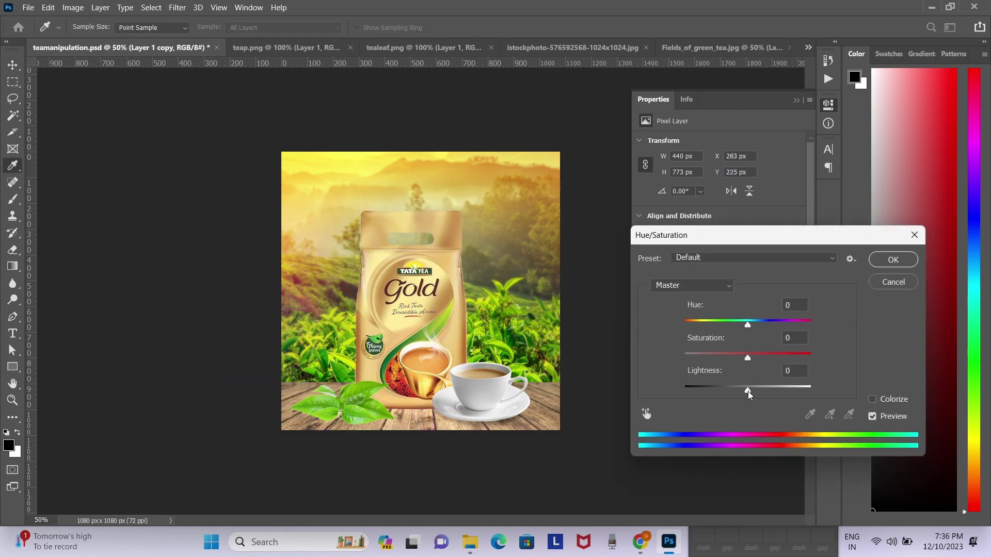
left_click_drag(748, 391, 843, 393)
key("Return")
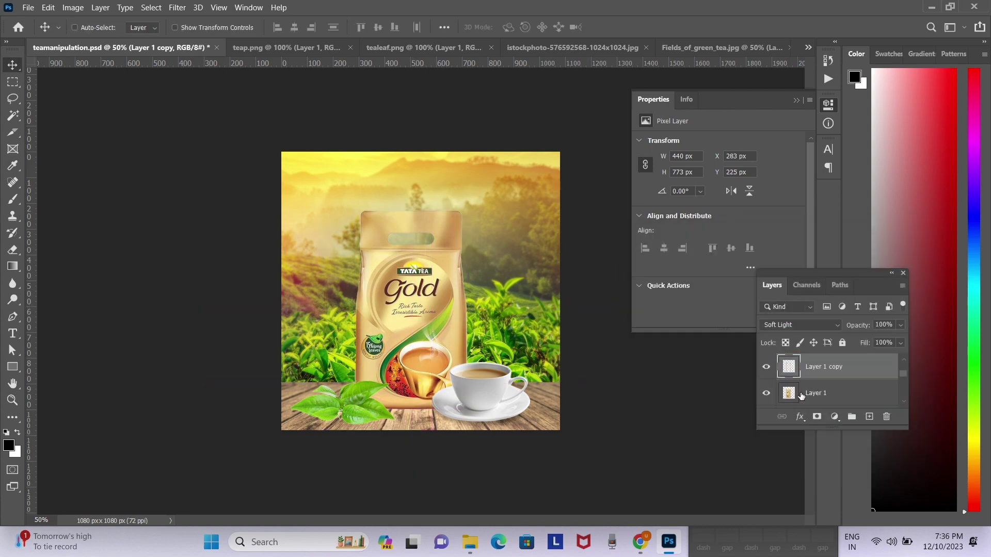
Apply Exposure +0.45, offset +0.2233 and gamma 0.63 to the pack's glow layer
left_click(73, 7)
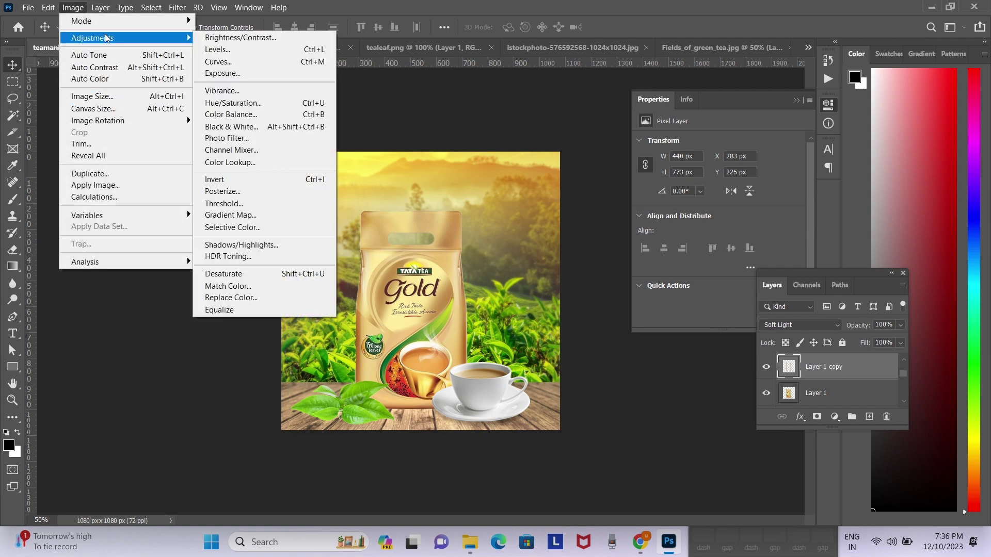
mouse_move(92, 38)
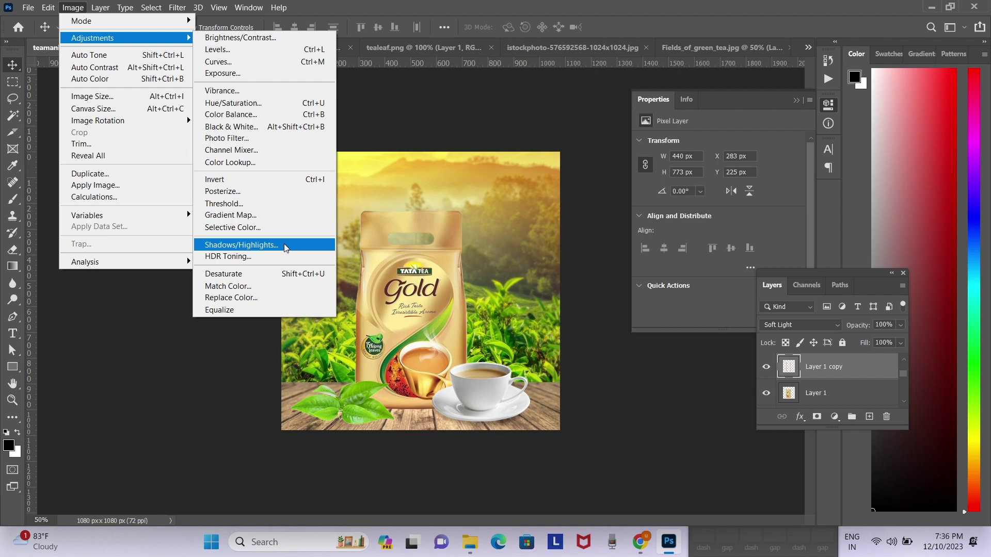
left_click(253, 73)
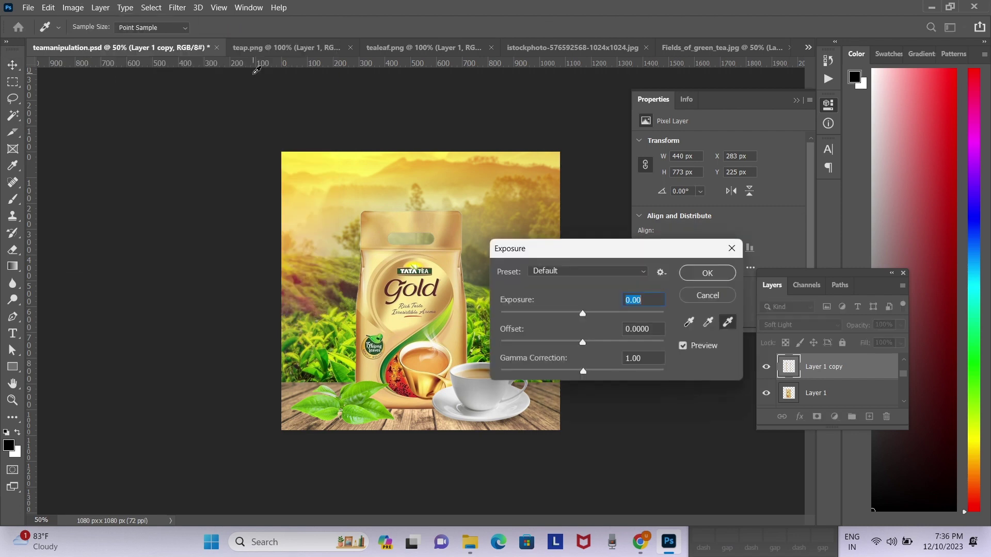
mouse_move(583, 314)
left_mouse_down()
mouse_move(615, 344)
mouse_move(559, 343)
mouse_move(618, 343)
left_mouse_up()
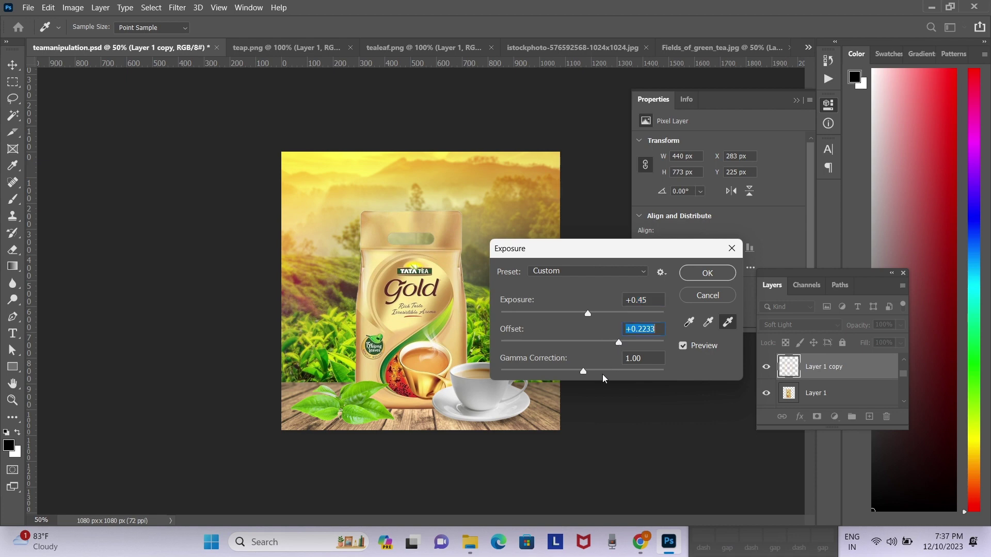
mouse_move(583, 372)
left_mouse_down()
mouse_move(628, 372)
mouse_move(555, 373)
mouse_move(606, 371)
left_mouse_up()
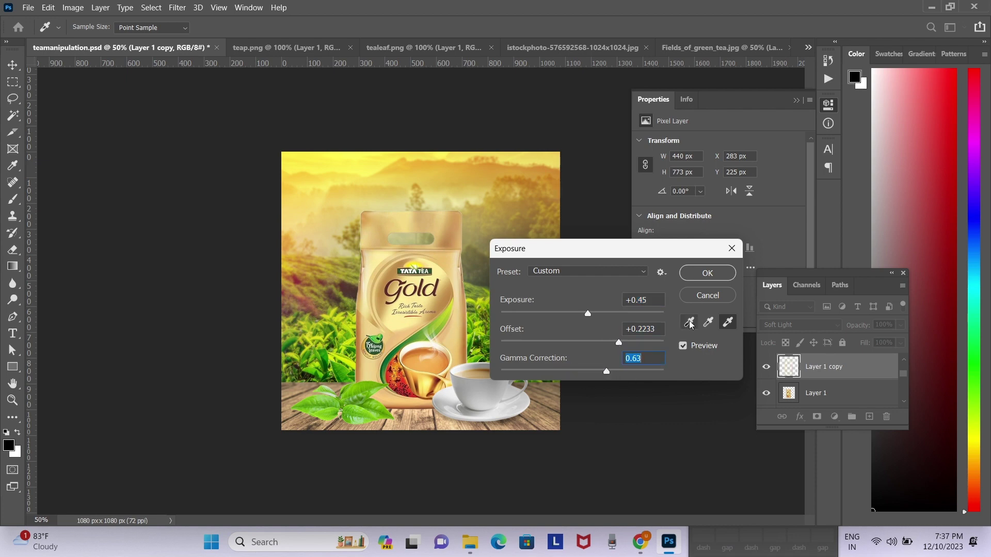
left_click(683, 346)
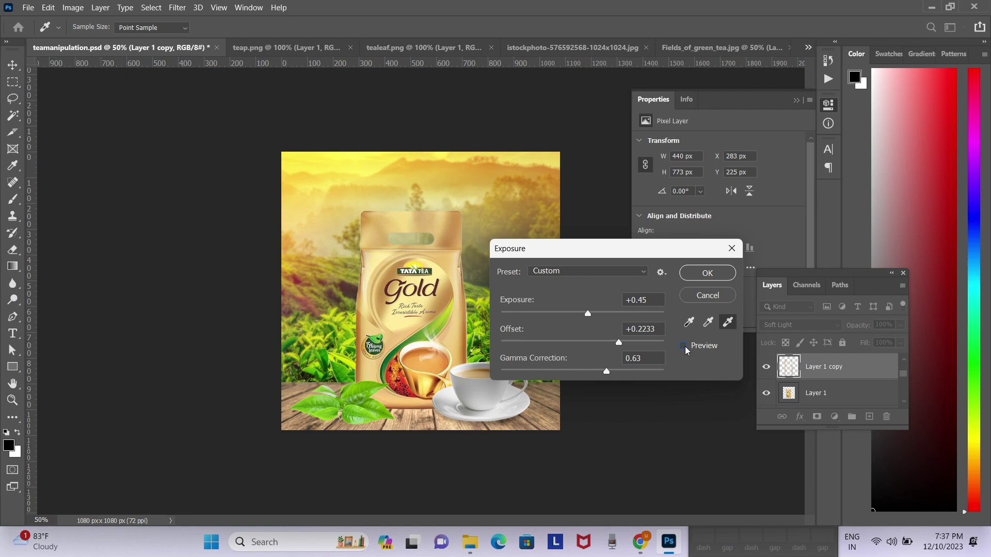
left_click(717, 274)
left_click_drag(443, 352, 457, 305)
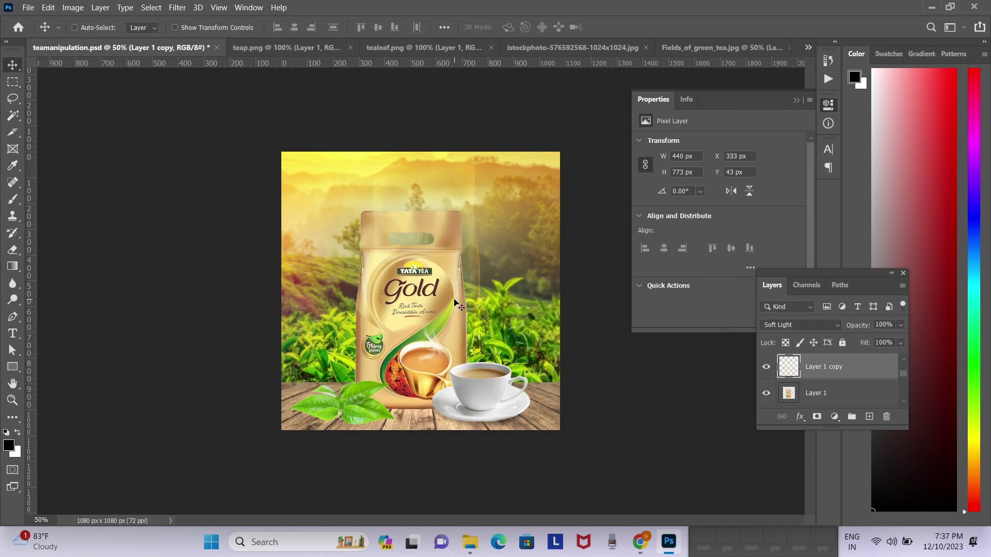
Undo the accidental glow-layer move and add one more duplicate of the glow layer
key("ctrl+z")
key("ctrl")
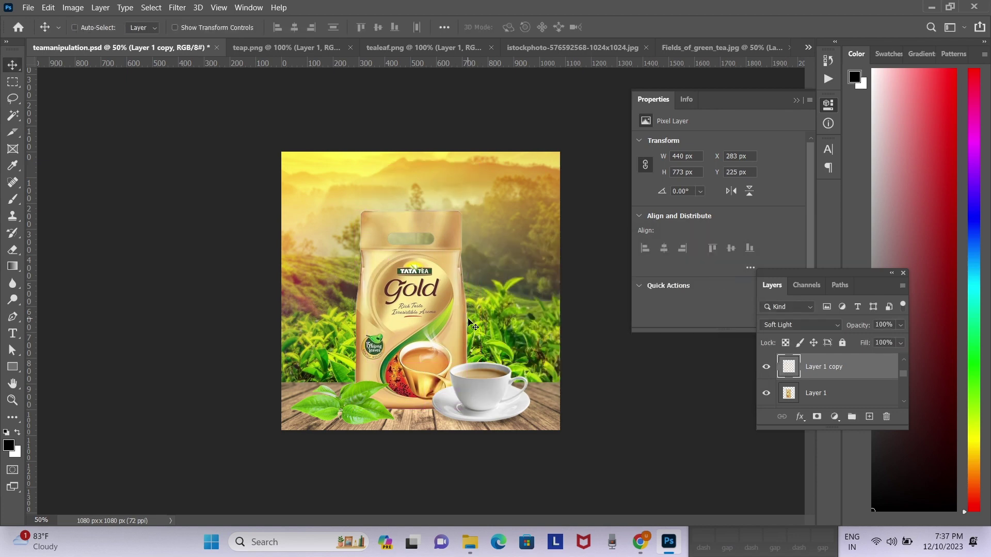
key("ctrl+j")
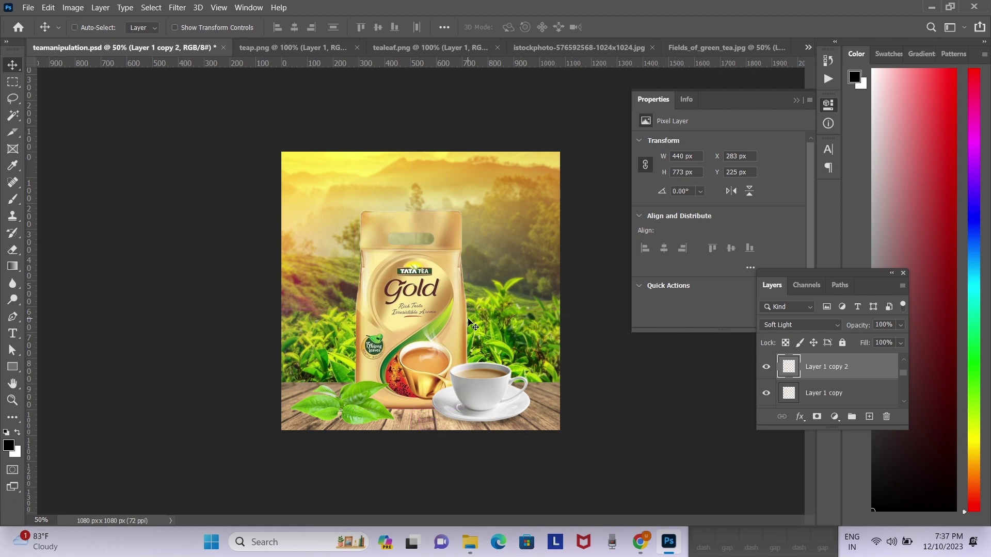
key("ctrl")
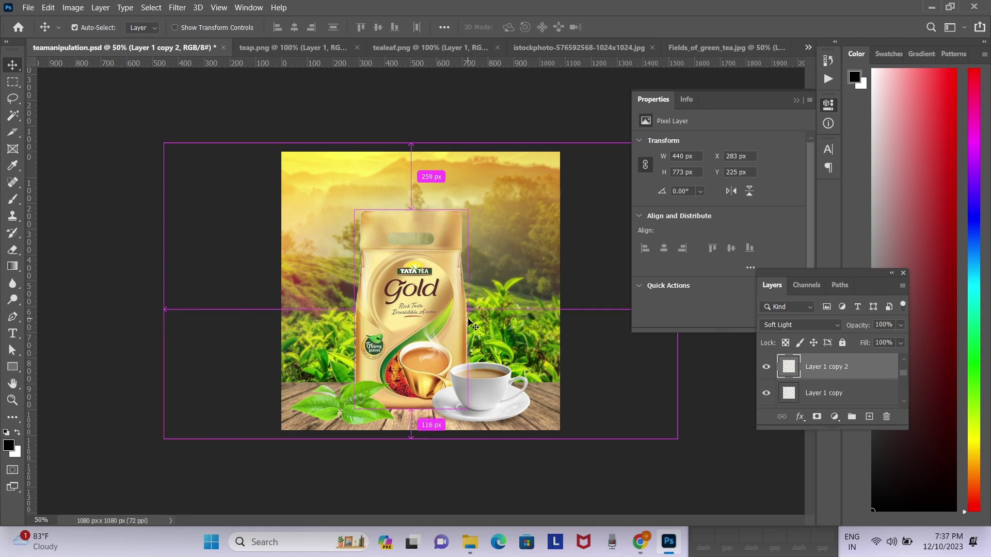
key("ctrl+j")
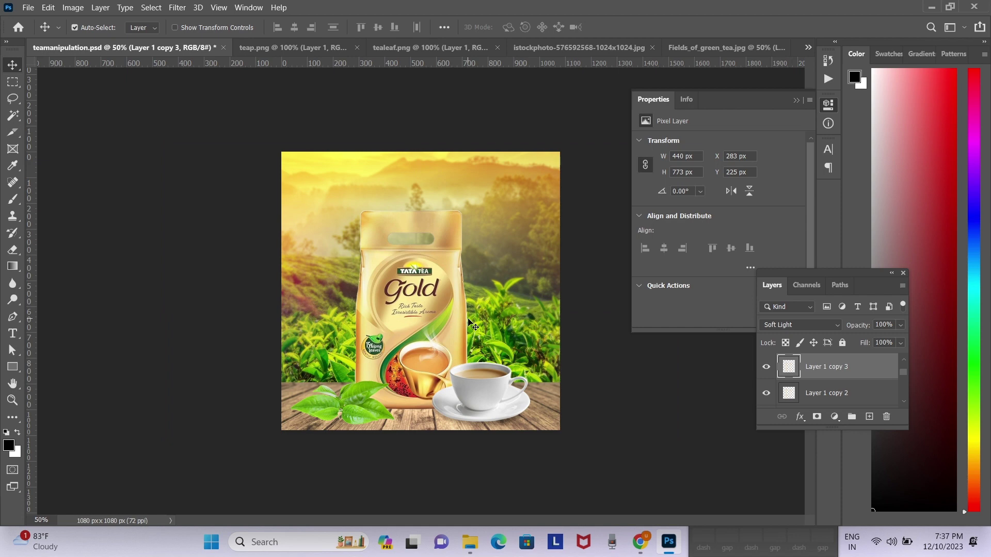
key("ctrl+z")
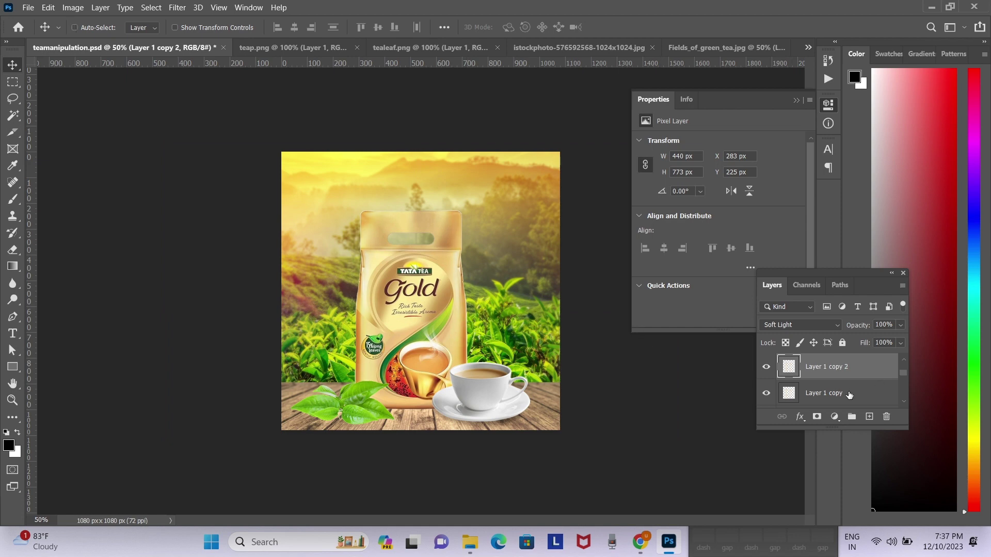
Duplicate the original tea bag Layer 1 and try Levels highlight and output-white settings
scroll(849, 395, "down", 2)
scroll(850, 395, "up", 1)
left_click(844, 367)
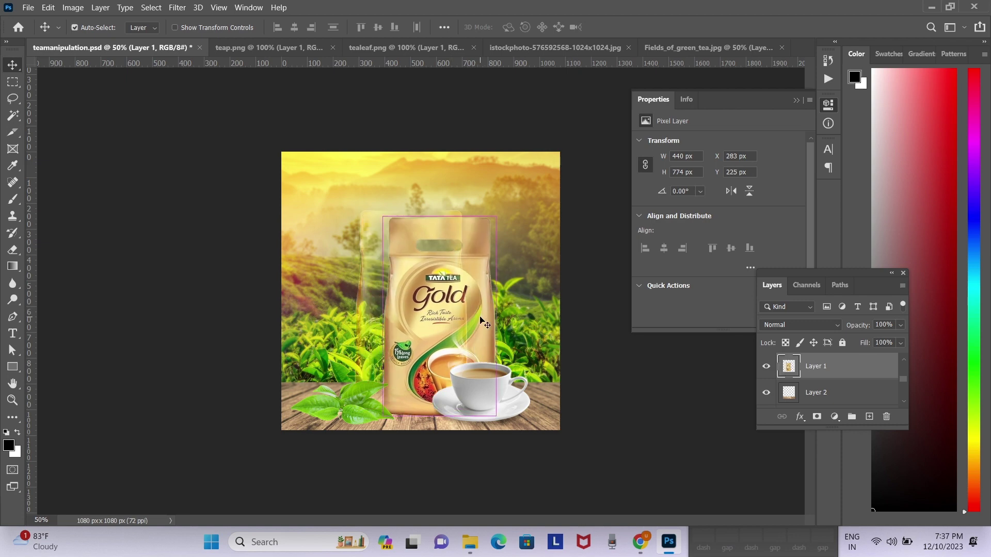
left_click(484, 323, "alt")
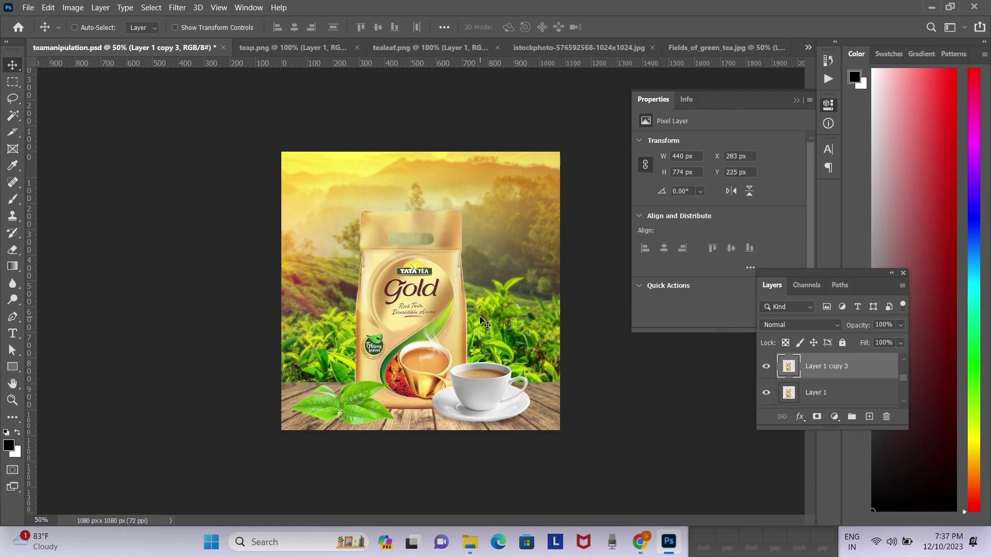
key("ctrl+l")
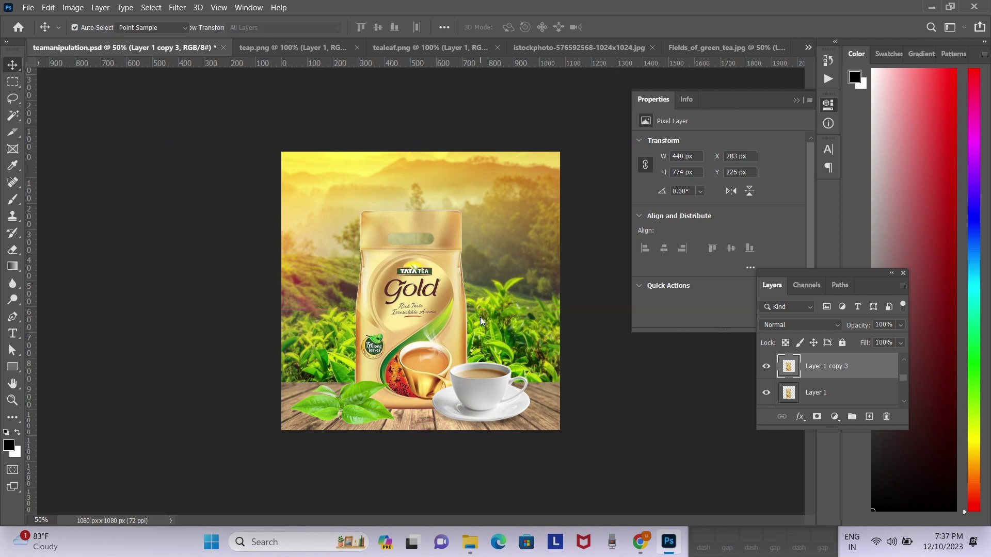
mouse_move(715, 293)
left_mouse_down()
mouse_move(700, 294)
mouse_move(715, 293)
left_mouse_up()
mouse_move(716, 348)
left_mouse_down()
mouse_move(695, 348)
mouse_move(756, 348)
left_mouse_up()
Cancel Levels and pull a Curves point down to about Input 110 / Output 84
left_click(771, 199)
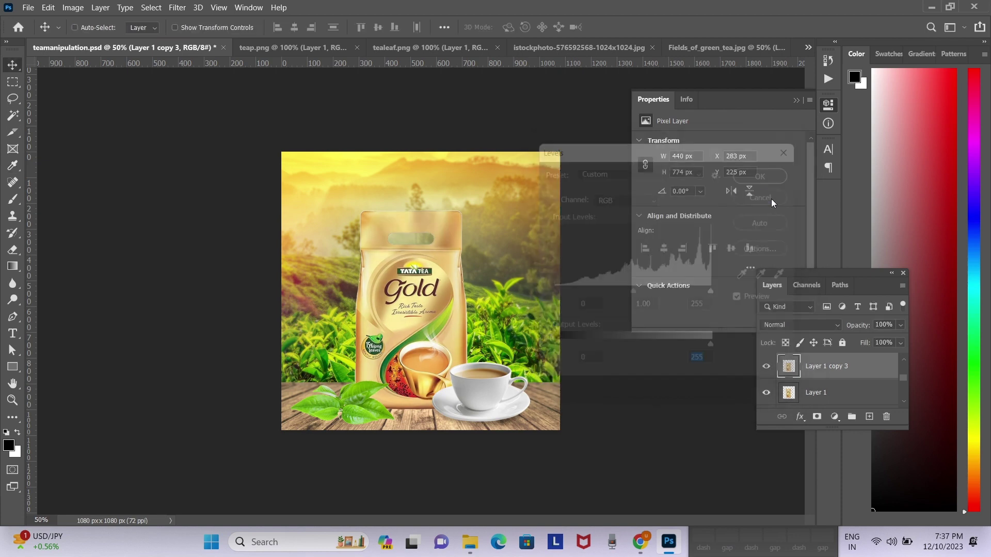
key("ctrl+m")
left_click_drag(511, 75, 753, 197)
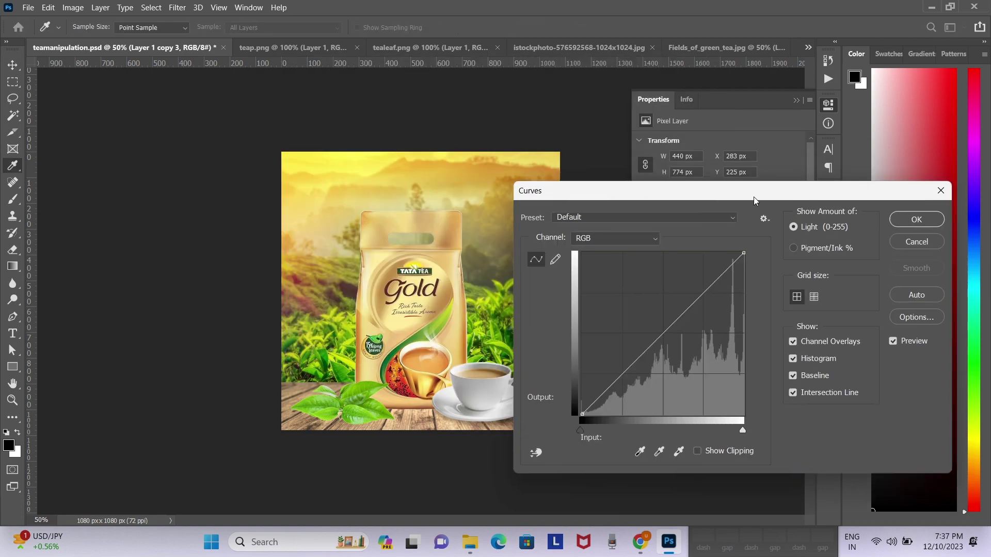
mouse_move(621, 360)
left_mouse_down()
mouse_move(640, 371)
mouse_move(649, 356)
left_mouse_up()
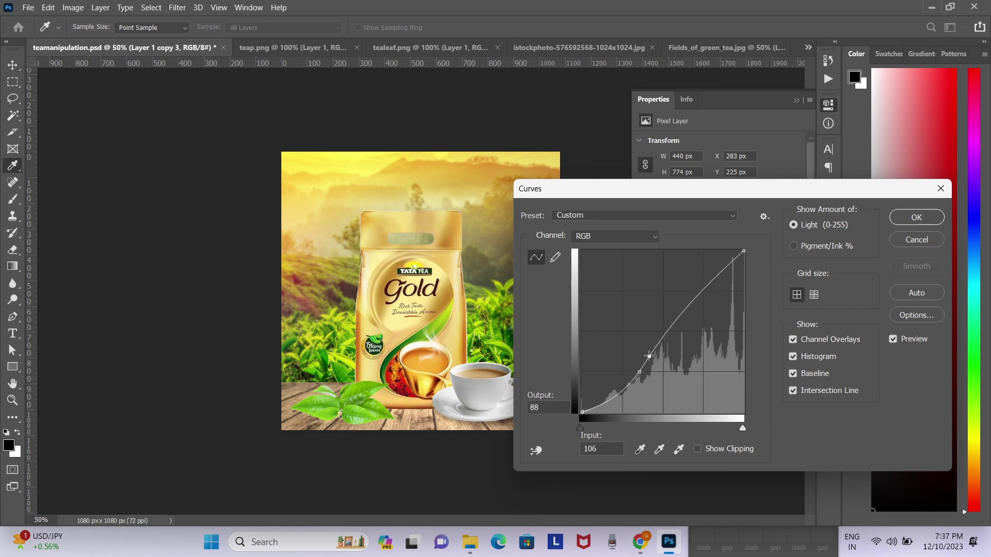
left_click_drag(649, 356, 650, 355)
Apply the curve, then duplicate the teacup layer as a Color Dodge copy
left_click(907, 218)
key("v")
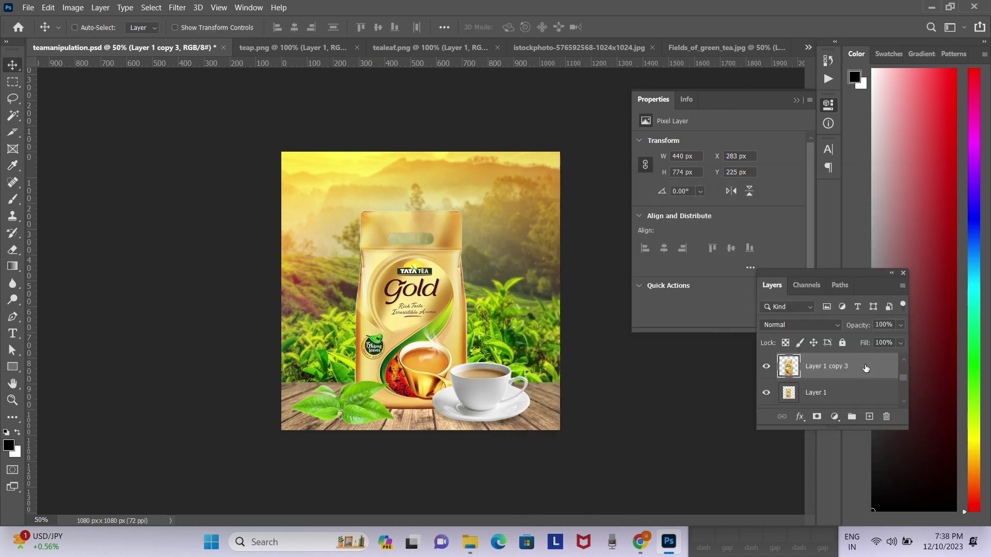
key("ctrl+plus")
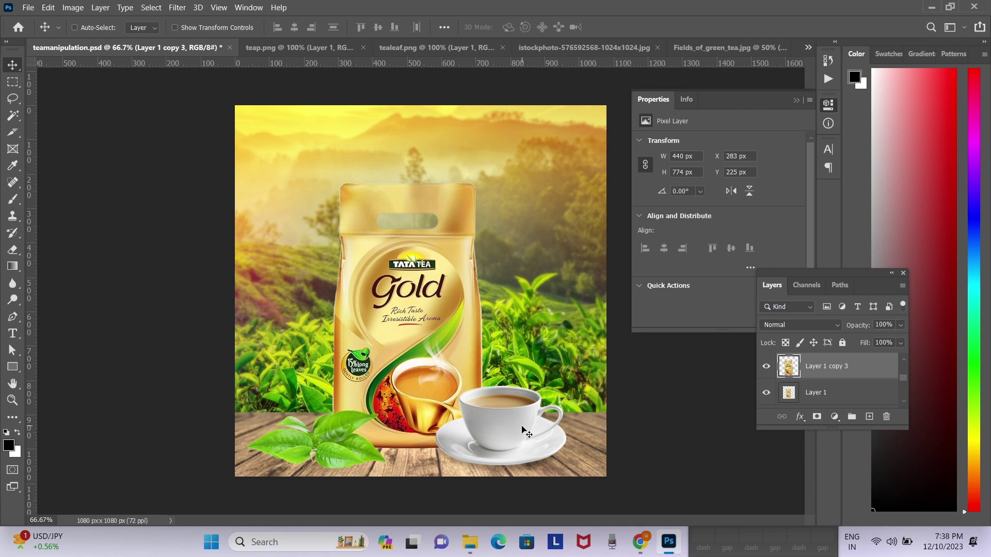
right_click(522, 429)
left_click(541, 435)
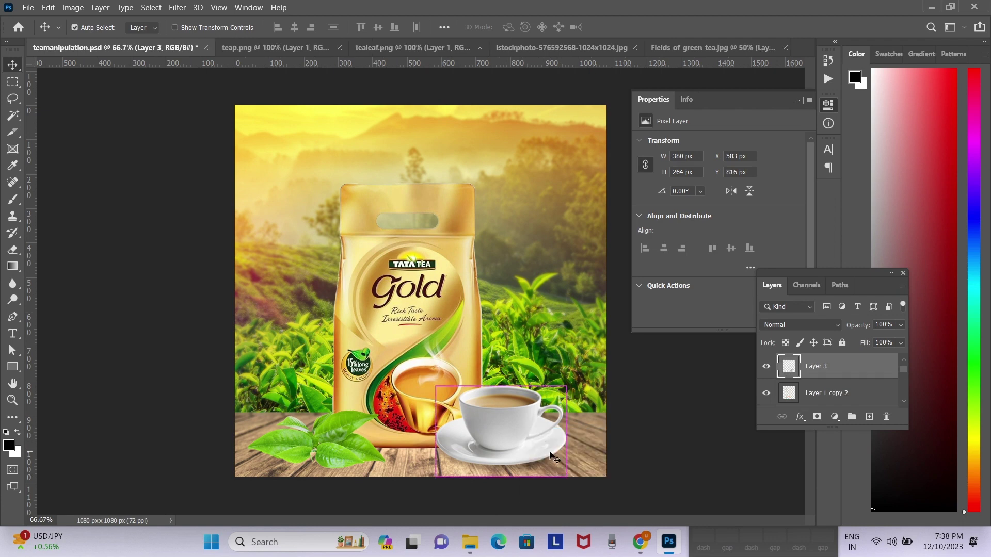
key("ctrl+j")
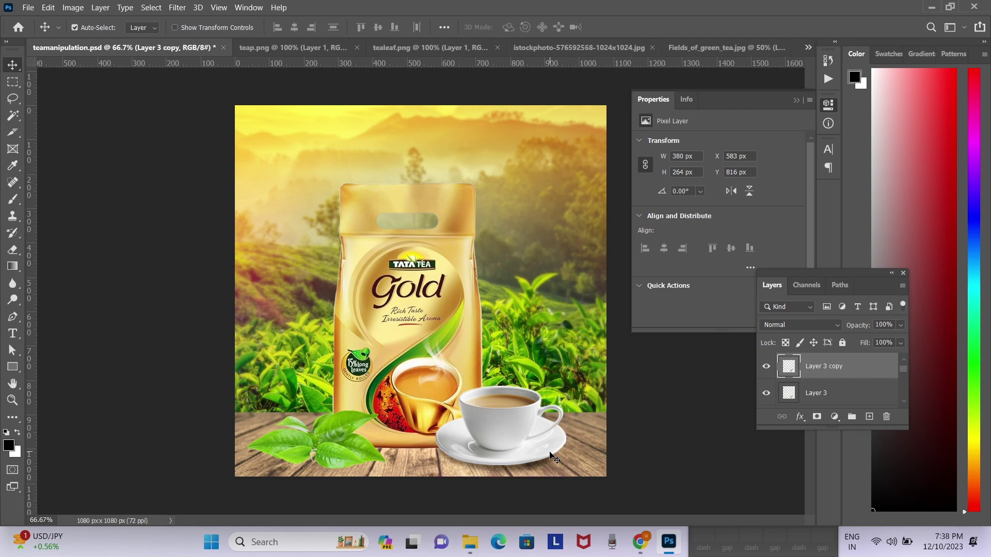
left_click(806, 327)
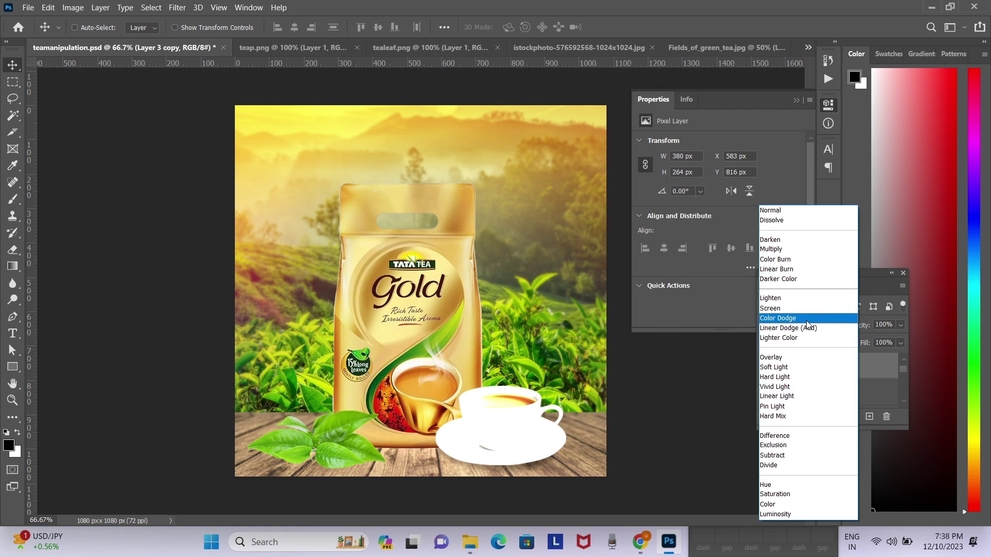
left_click(808, 319)
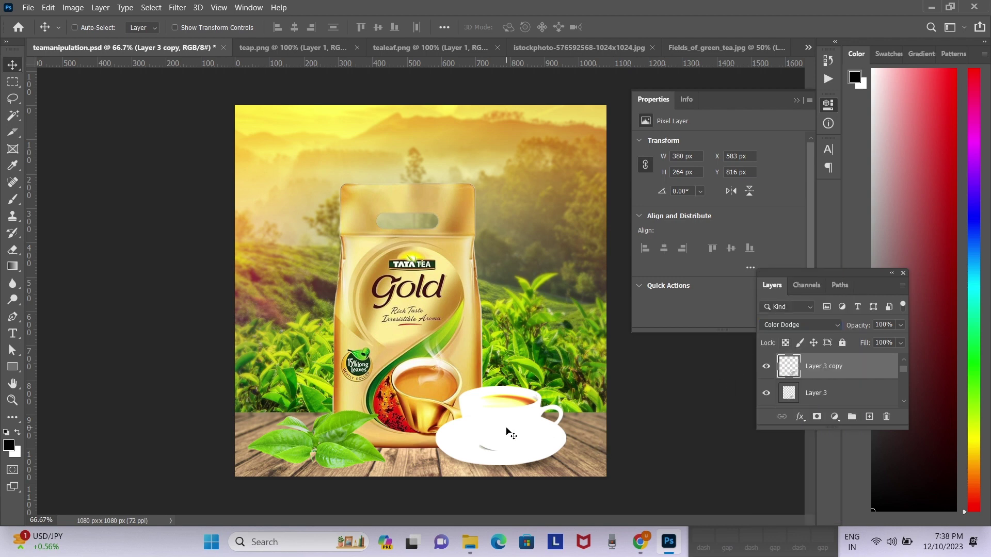
Erase the Color Dodge glow over the pack, cup handle and tea surface
key("e")
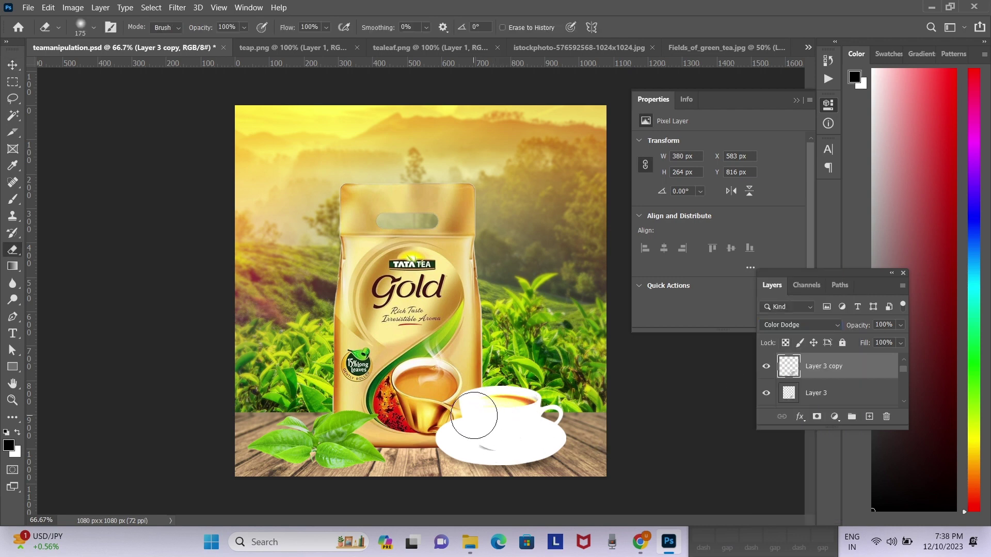
mouse_move(473, 416)
left_mouse_down()
mouse_move(453, 398)
mouse_move(463, 394)
mouse_move(436, 411)
left_mouse_up()
key("bracketright")
key("bracketright")
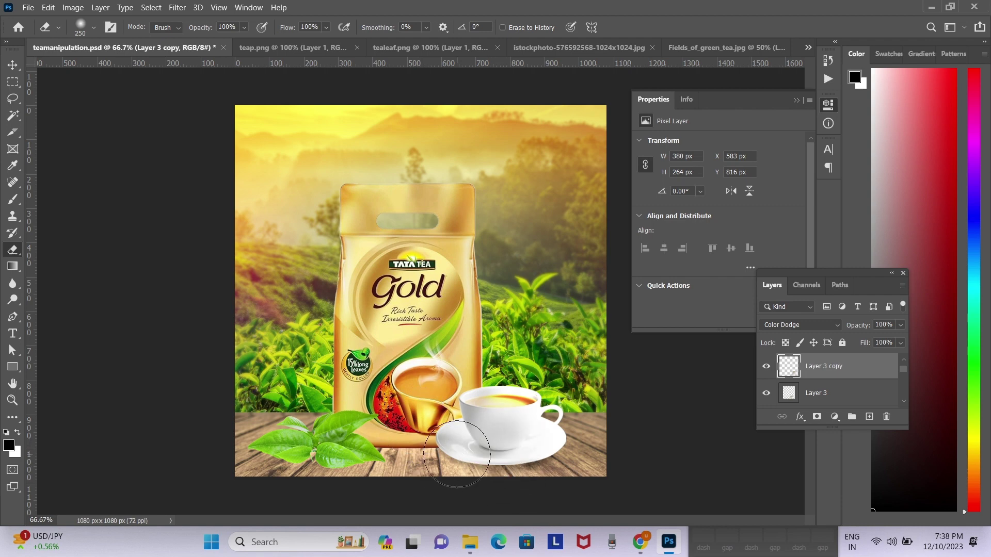
key("bracketleft")
key("bracketleft")
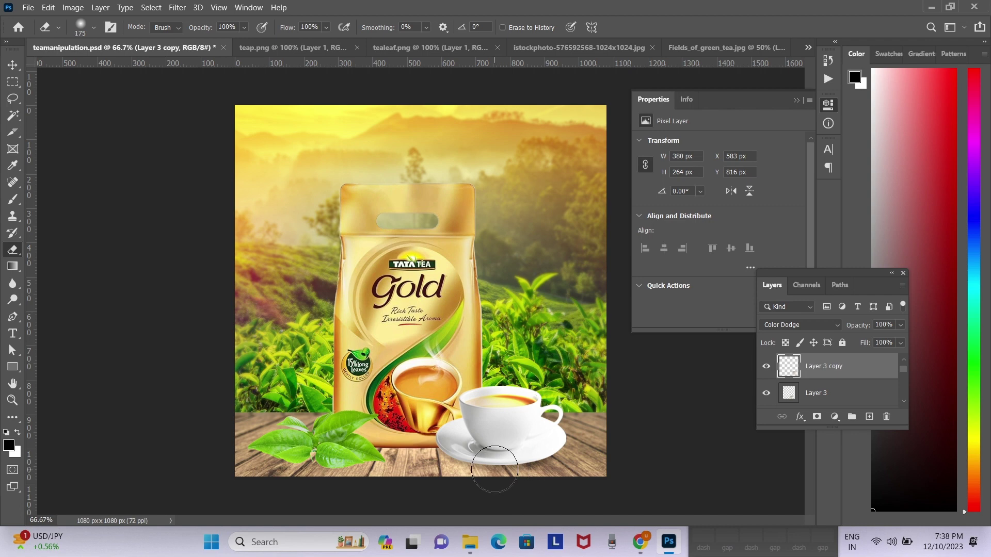
key("bracketleft")
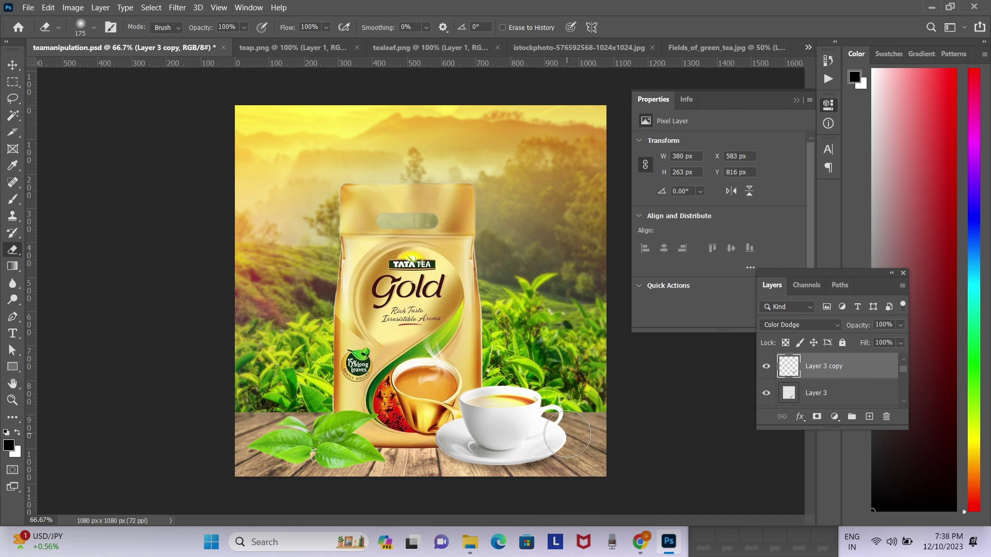
left_click_drag(555, 395, 547, 400)
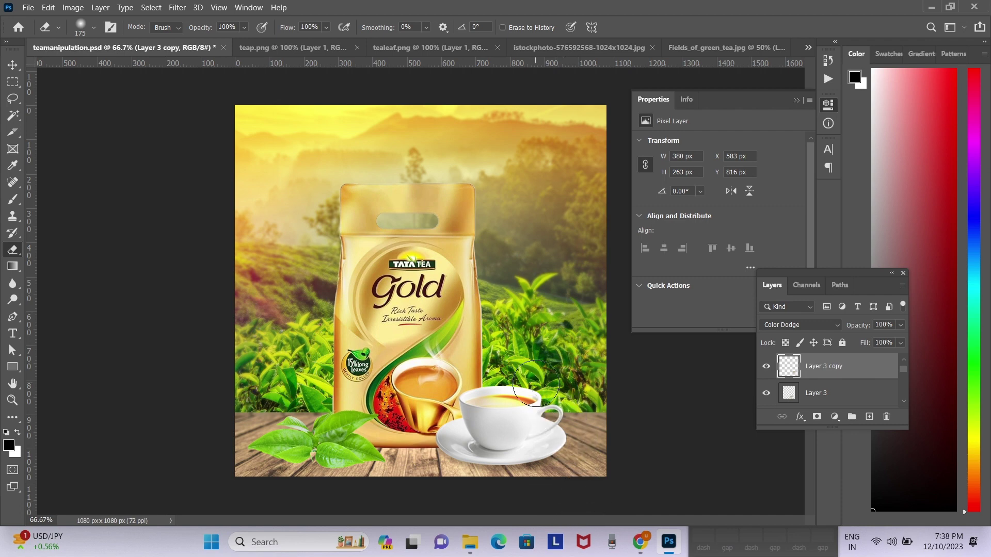
key("bracketleft")
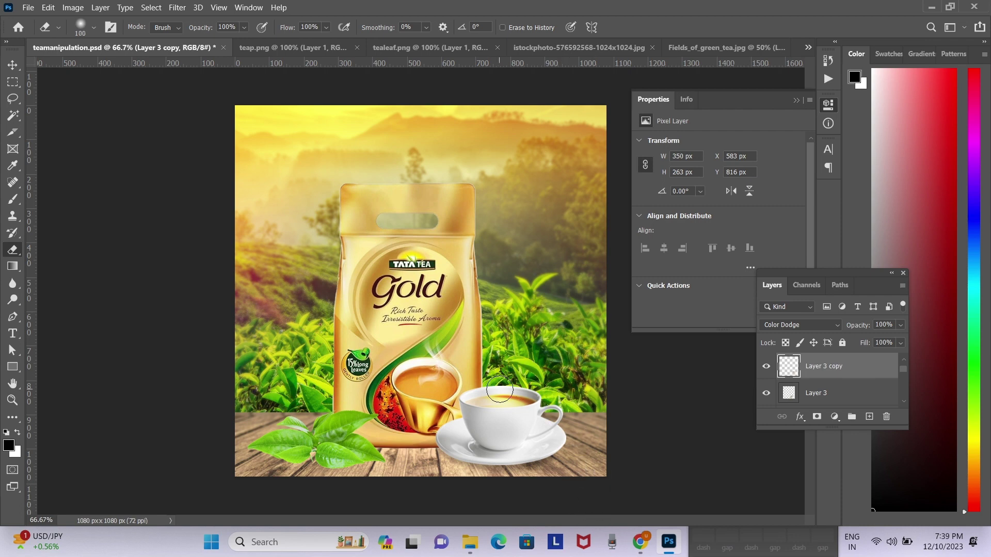
key("bracketleft")
key("bracketleft")
key("bracketleft")
left_click_drag(488, 401, 529, 399)
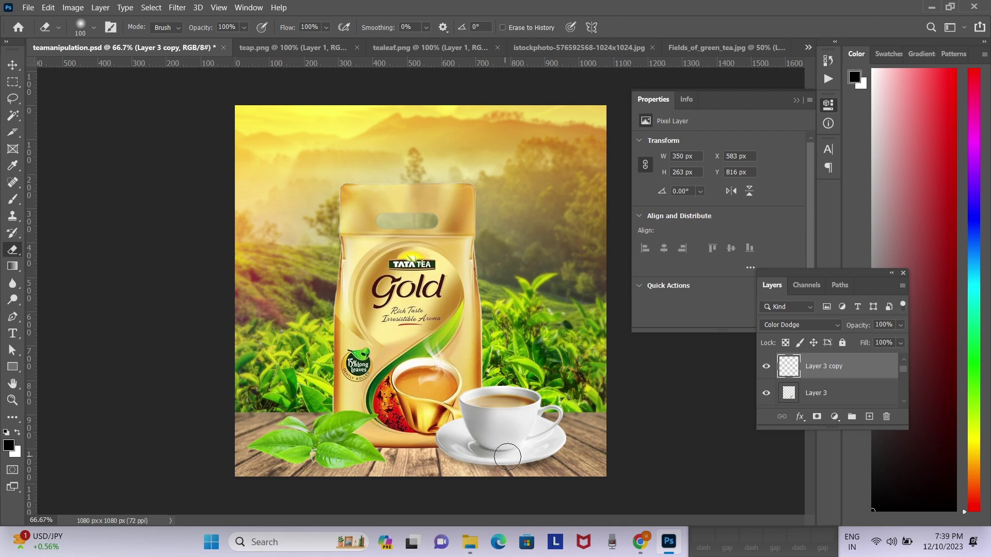
Select the wooden table layer and create a new Layer 8
key("v")
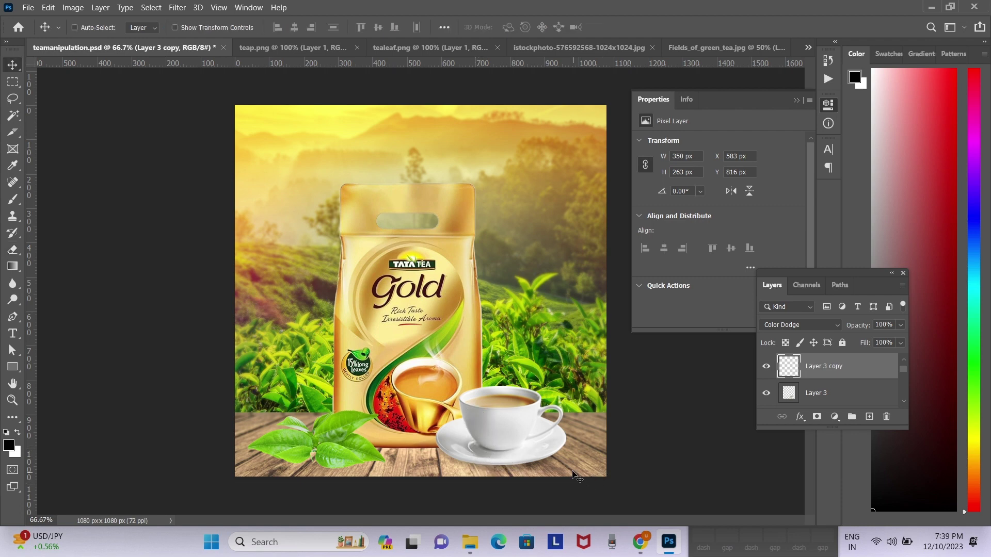
right_click(573, 474)
left_click(593, 401)
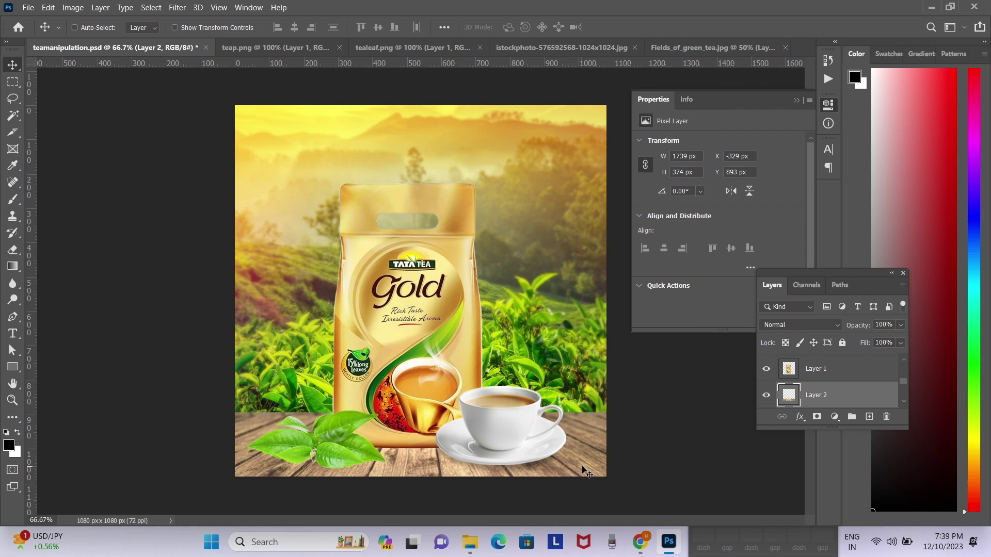
key("ctrl")
key("ctrl+shift+n")
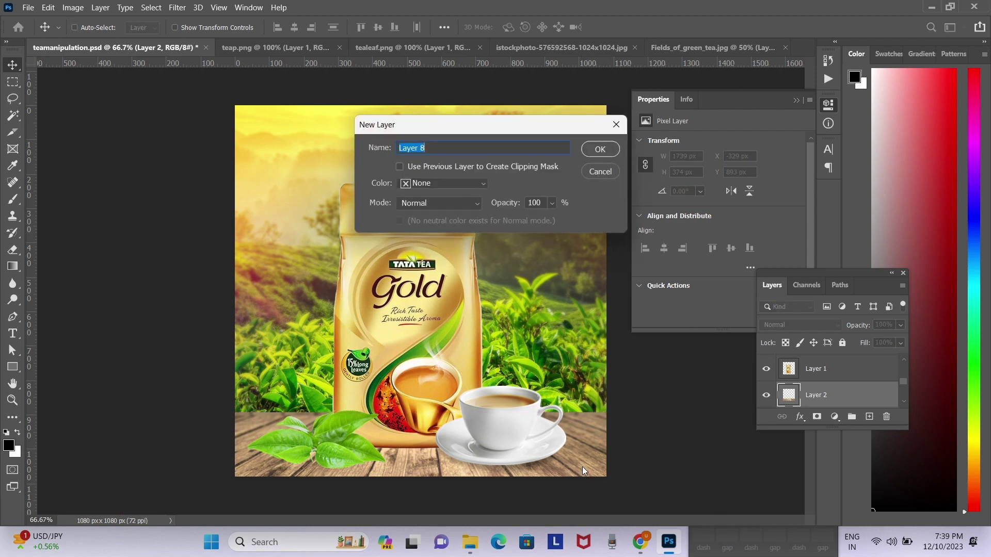
key("Return")
Paint a soft dark grey shadow around the saucer with a soft round brush
key("b")
right_click(375, 300)
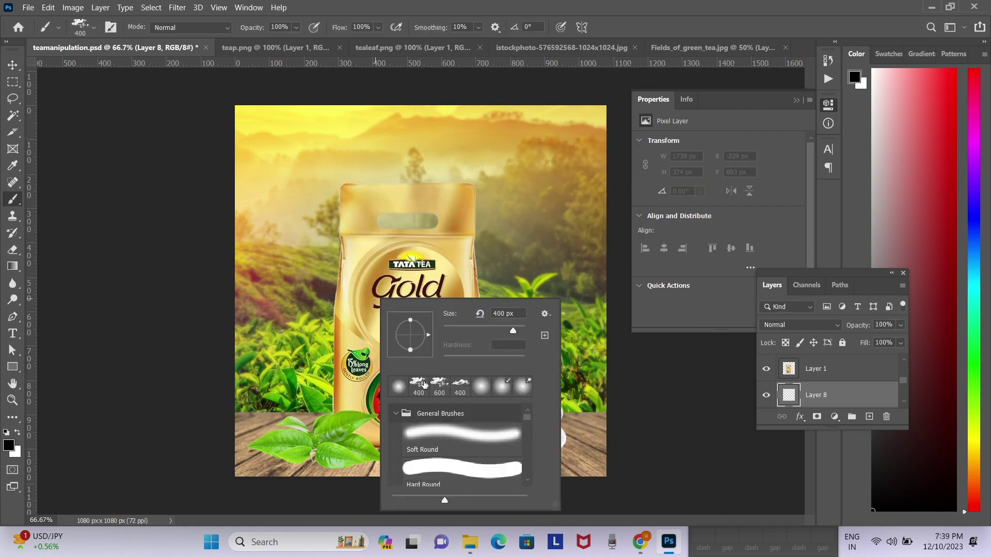
left_click(398, 387)
key("Return")
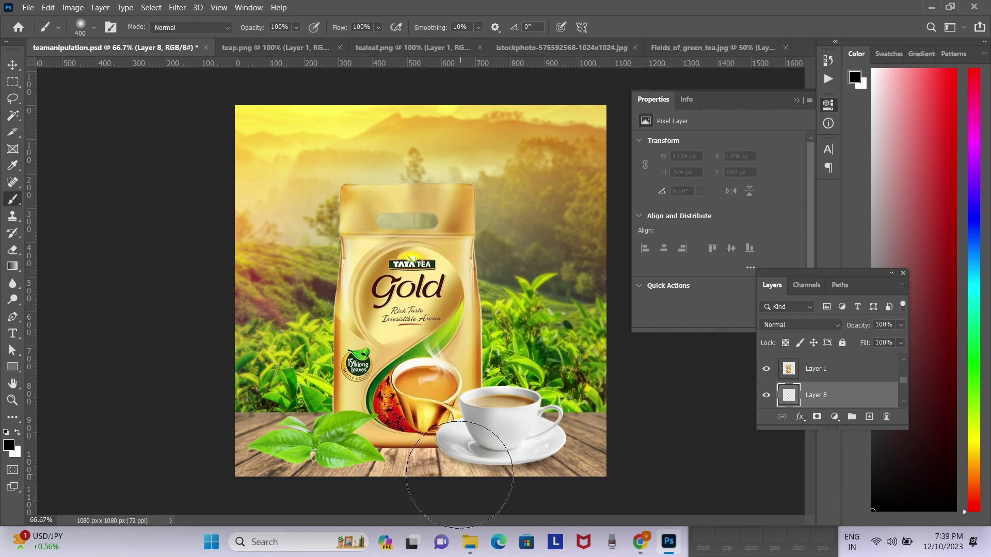
left_click(575, 467, "alt")
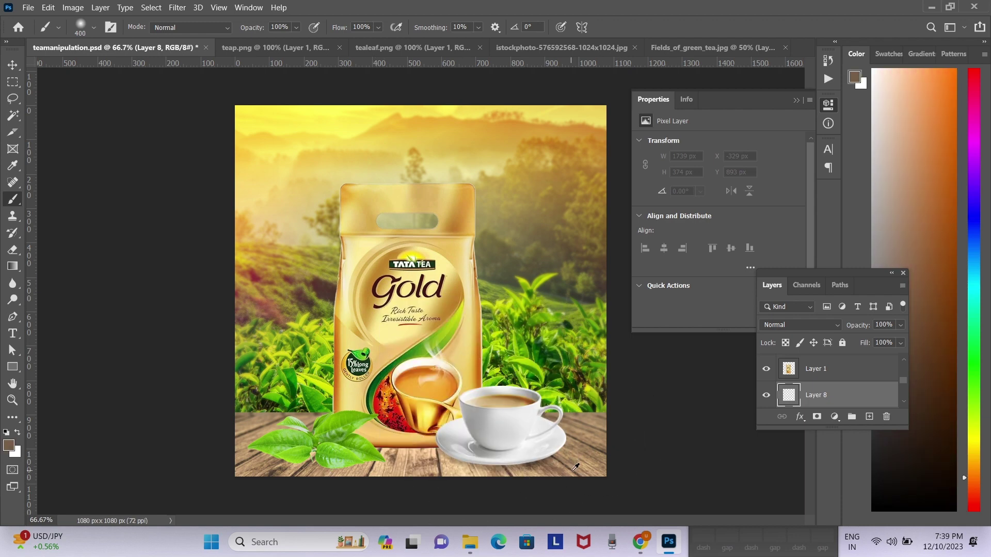
left_click(662, 441, "alt")
key("bracketleft")
key("bracketleft")
key("bracketleft")
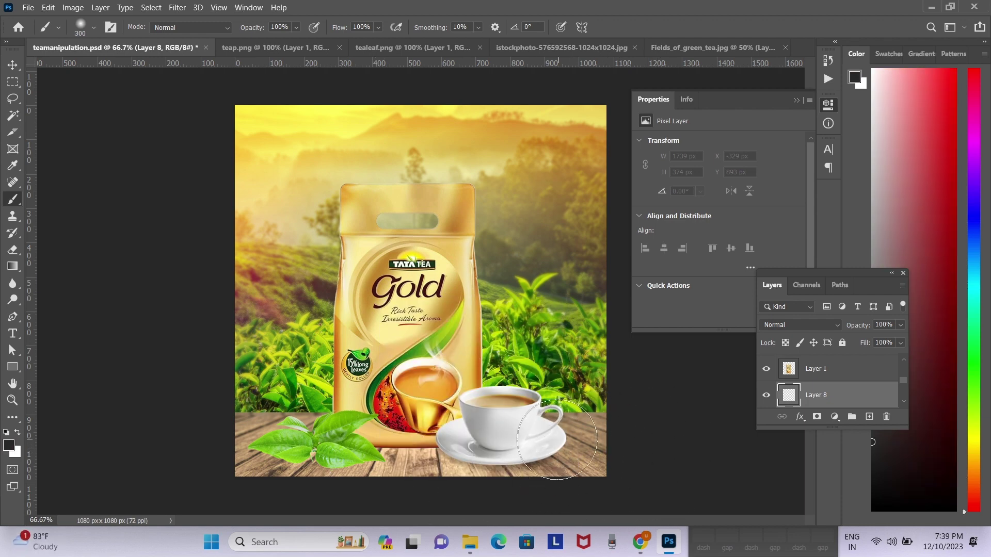
mouse_move(462, 445)
left_mouse_down()
mouse_move(541, 439)
mouse_move(471, 447)
left_mouse_up()
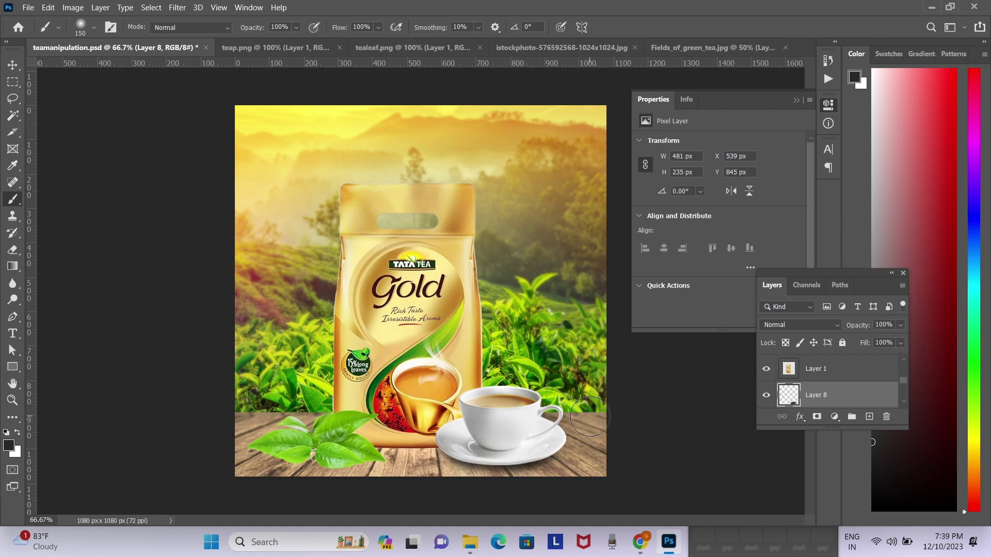
Erase the shadow paint from inside the cup handle
key("e")
left_click_drag(542, 407, 576, 413)
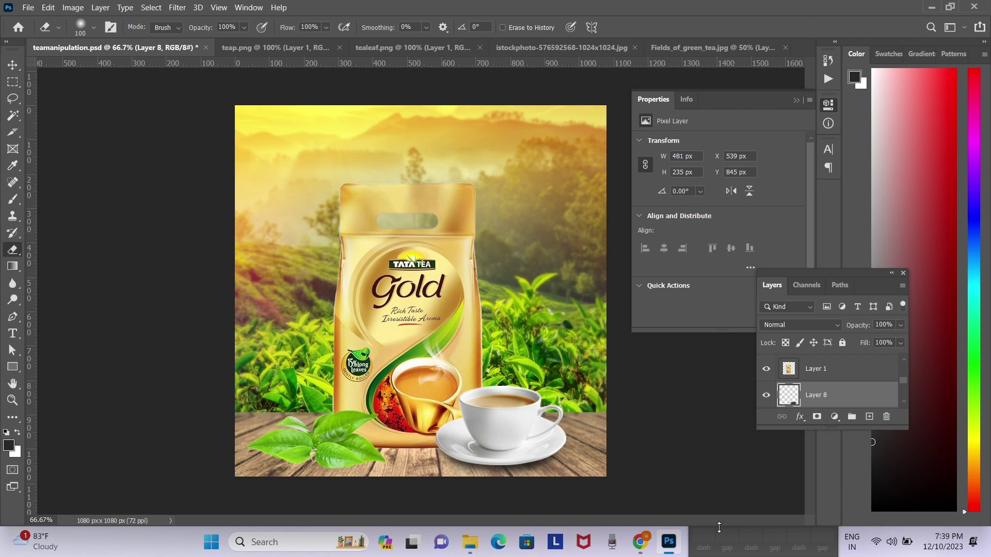
key("v")
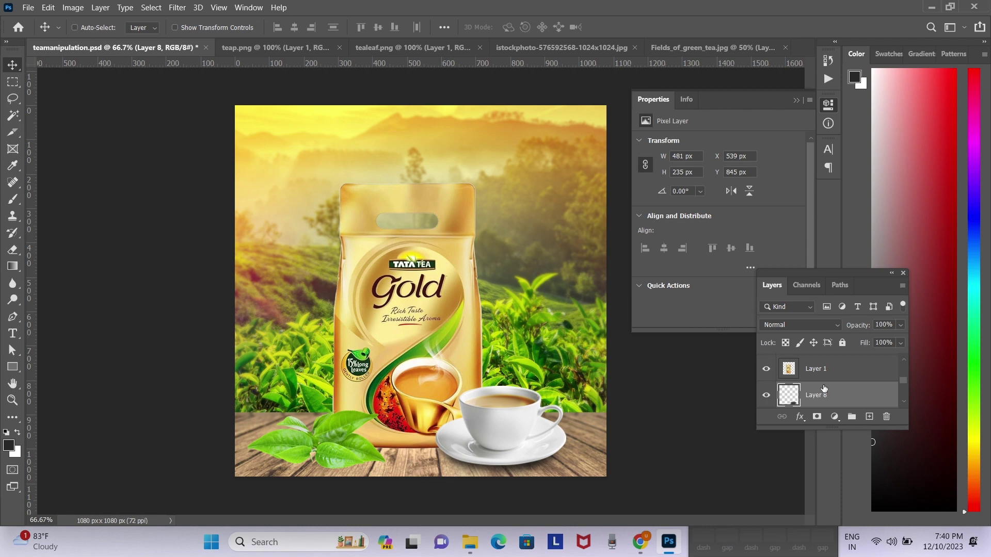
Select the wooden table layer and create a new Layer 9
left_click(811, 378)
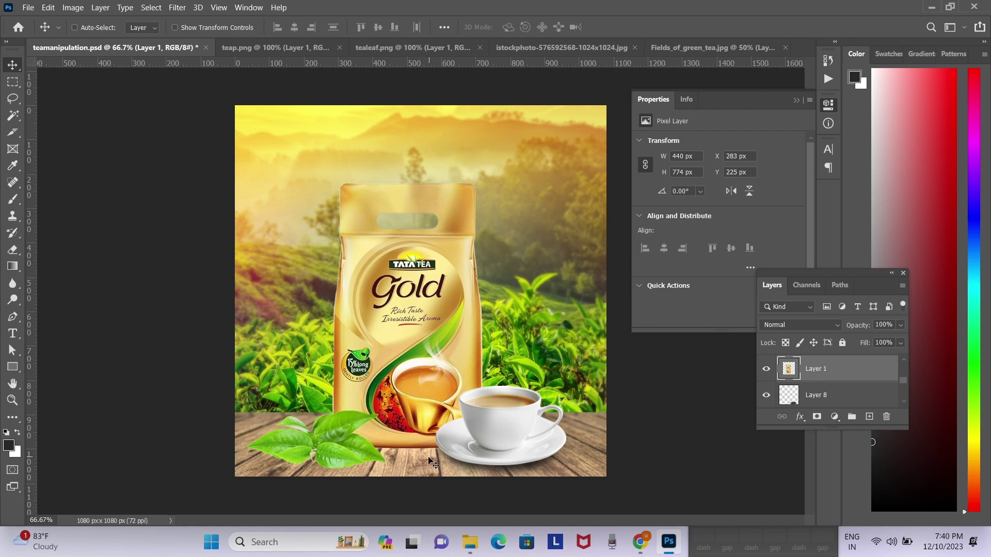
right_click(408, 473)
left_click(426, 478)
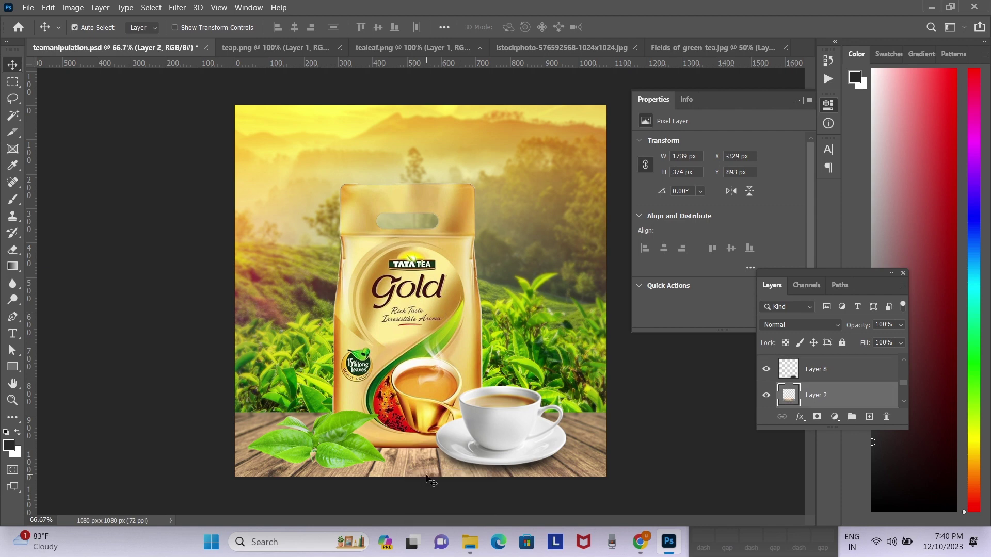
key("ctrl+shift+n")
key("Return")
Paint a dark red tint, sampled from the cup, across the bottom of the table
key("b")
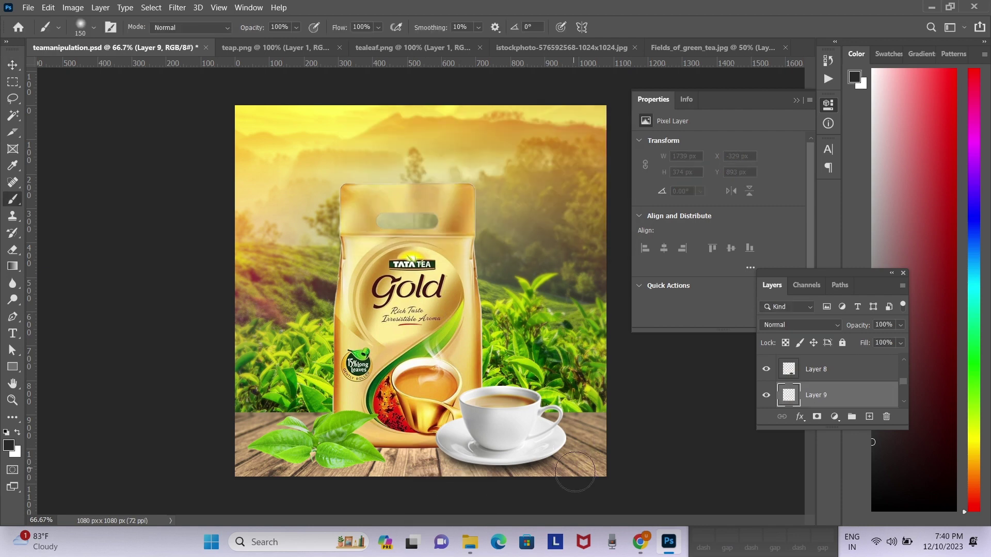
left_click(413, 428, "alt")
key("bracketright")
key("bracketright")
key("bracketright")
key("bracketright")
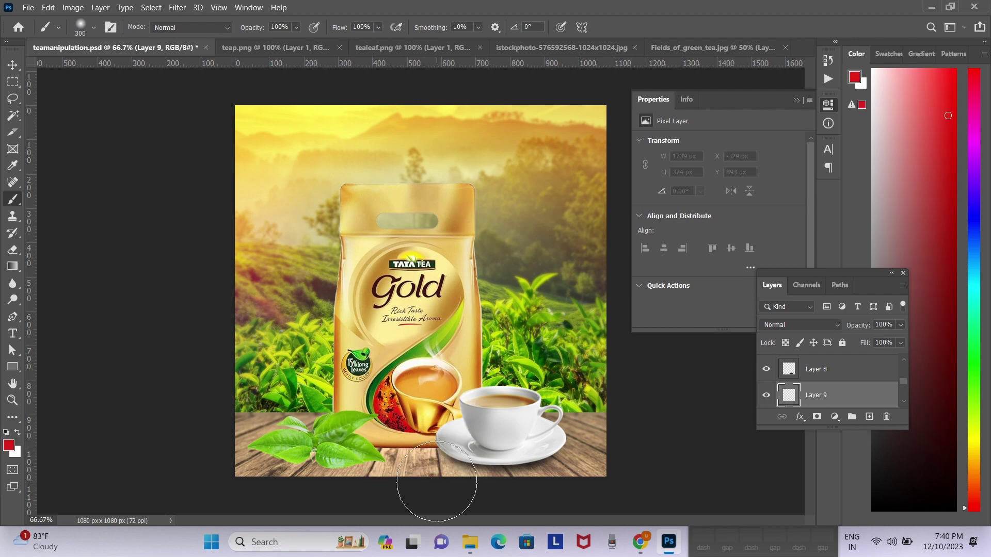
key("bracketright")
key("bracketright")
key("bracketright")
left_click(447, 408, "alt")
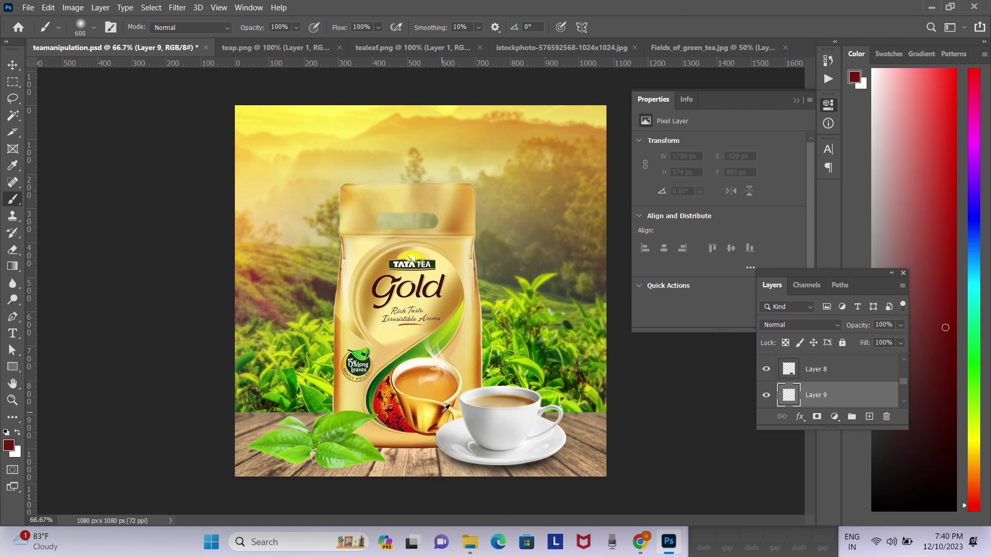
mouse_move(391, 509)
left_mouse_down()
mouse_move(408, 487)
mouse_move(511, 487)
left_mouse_up()
Reduce the red tint's saturation with Hue/Saturation
key("v")
key("ctrl+u")
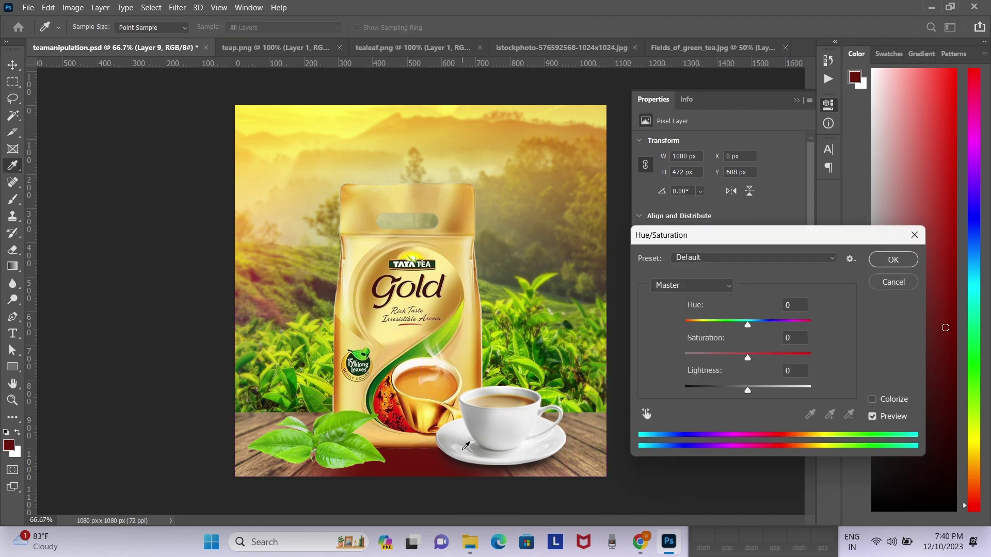
left_click_drag(747, 358, 732, 358)
key("Return")
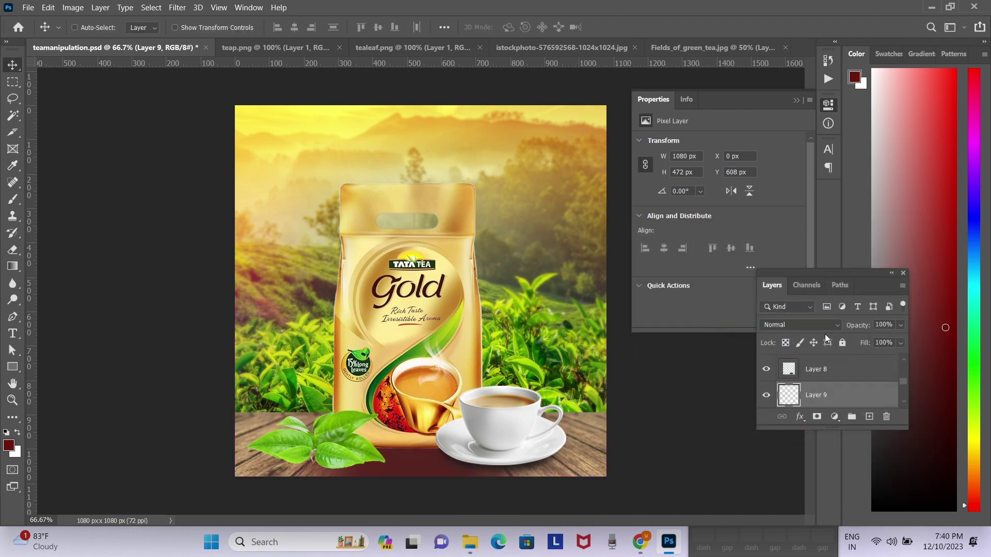
Try Linear Burn on the tint layer, set 80% opacity and browse other blend modes
left_click(779, 320)
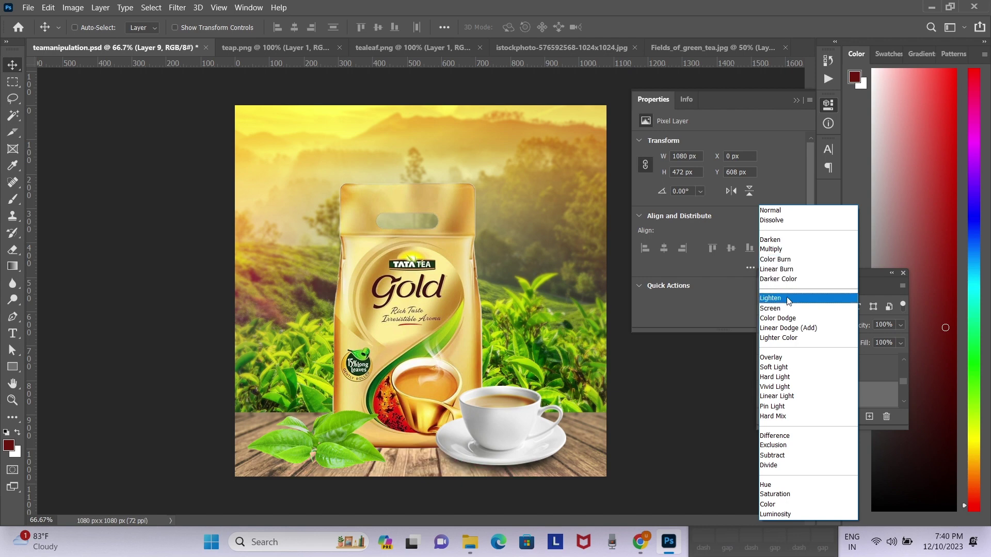
left_click(788, 271)
key("5")
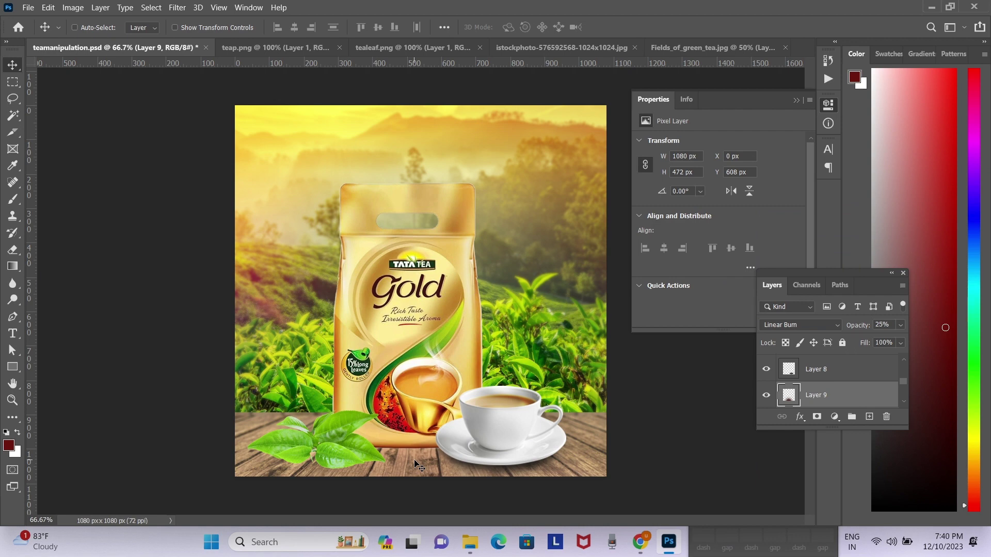
key("5")
key("8")
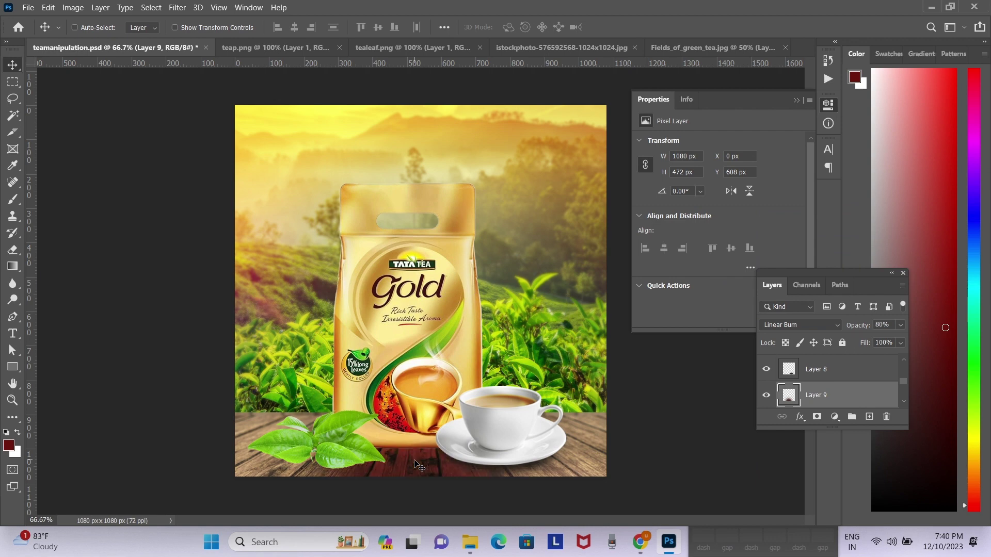
left_click(789, 327)
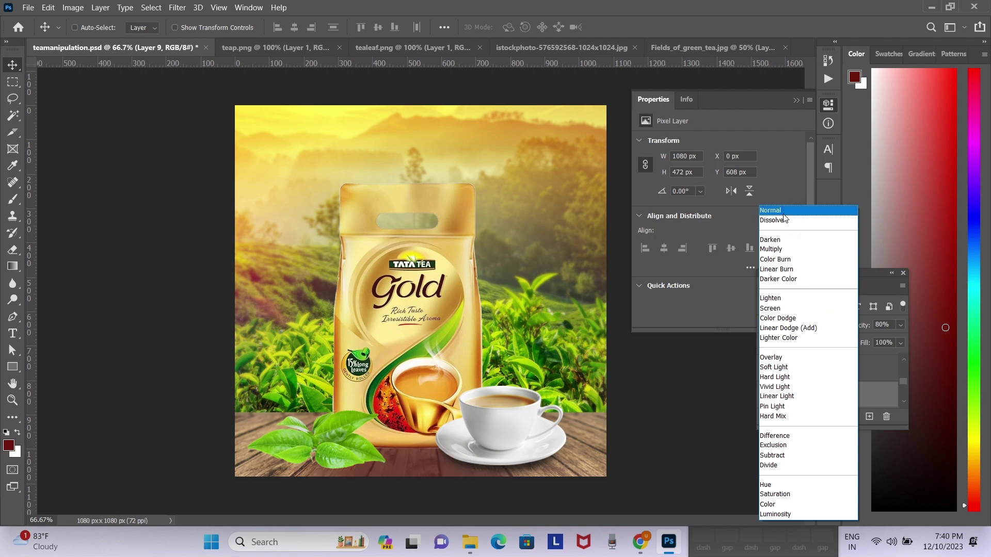
left_click(783, 214)
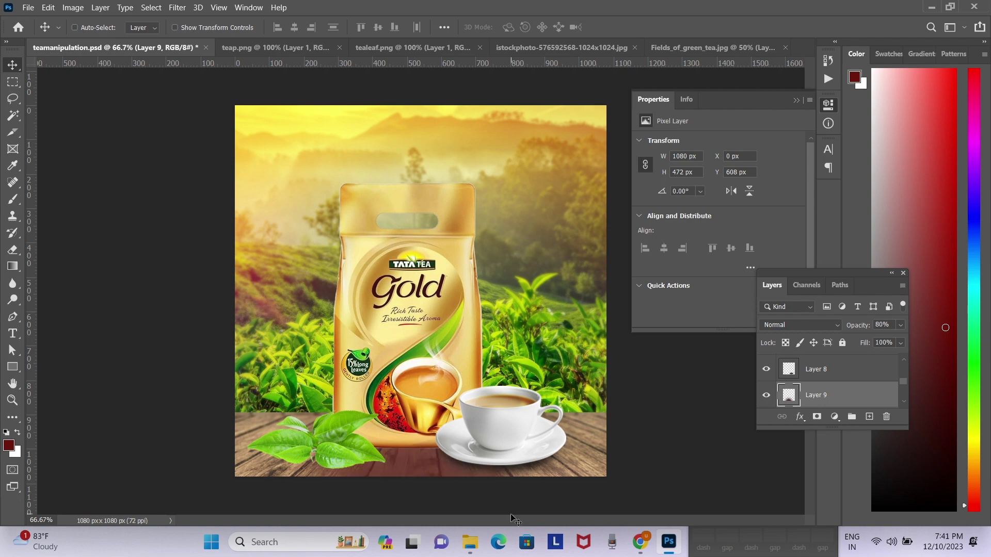
left_click(825, 325)
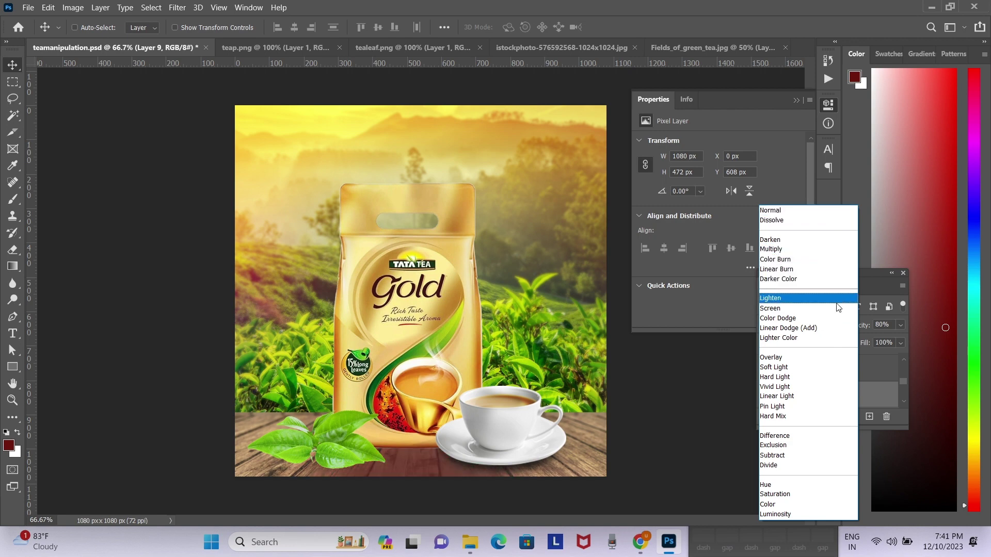
Set the tint to Hard Light and stretch it past both table edges
left_click(843, 379)
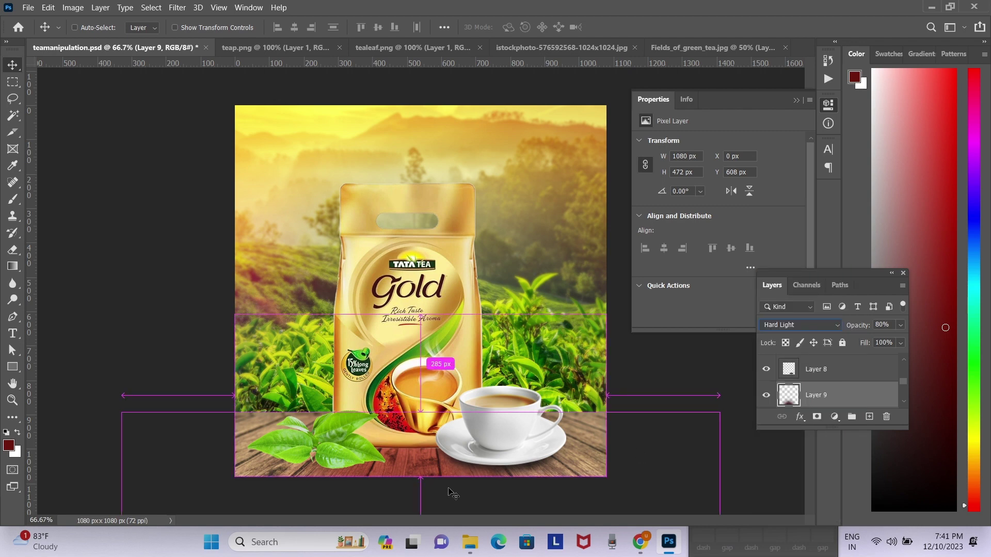
key("ctrl+t")
left_click_drag(218, 400, 93, 365)
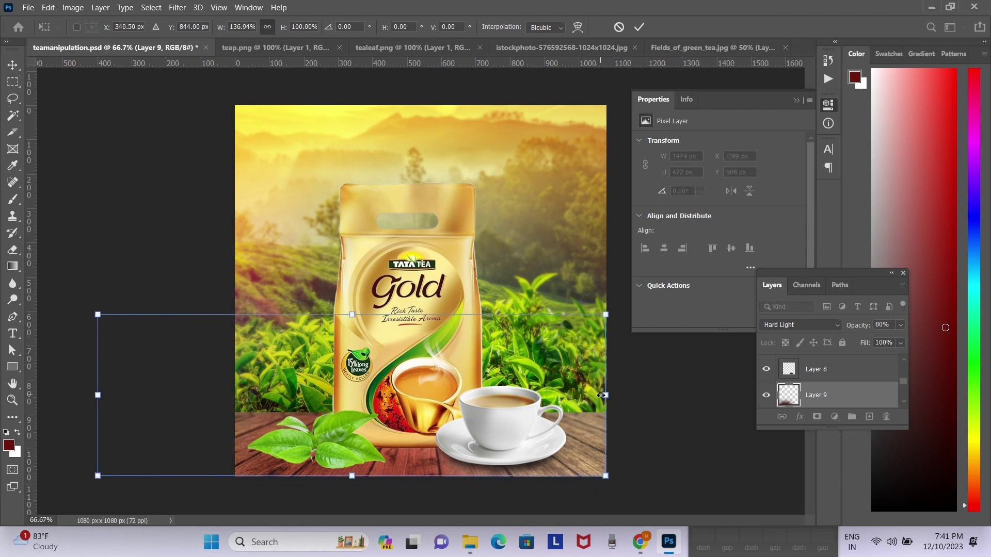
left_click_drag(602, 396, 906, 417)
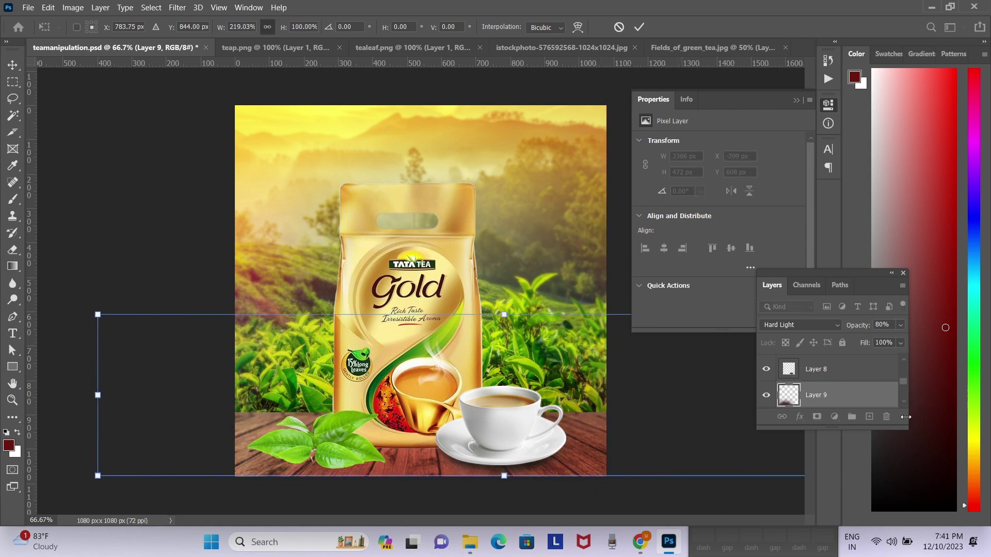
key("Return")
Erase the tint from the lower-right wood
key("e")
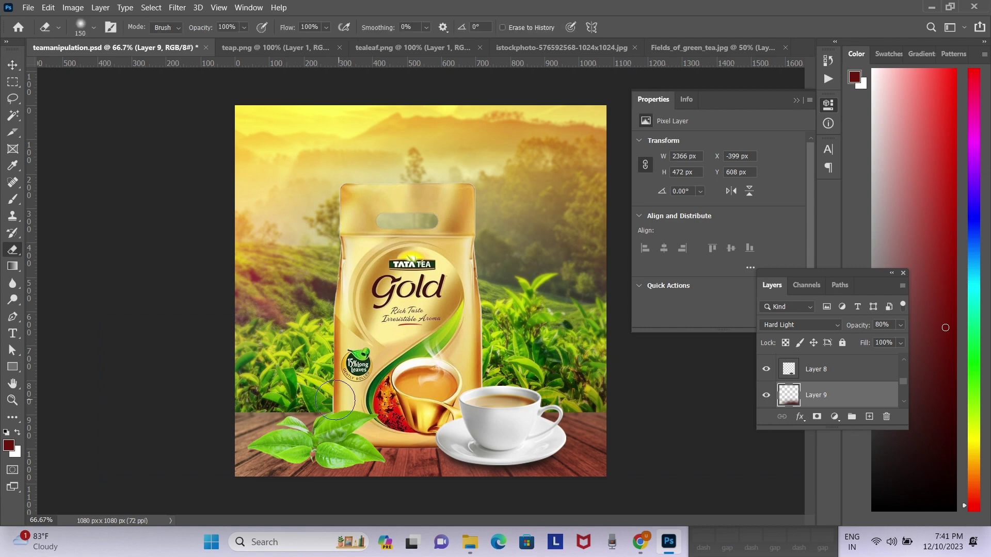
key("bracketright")
key("bracketright")
key("bracketright")
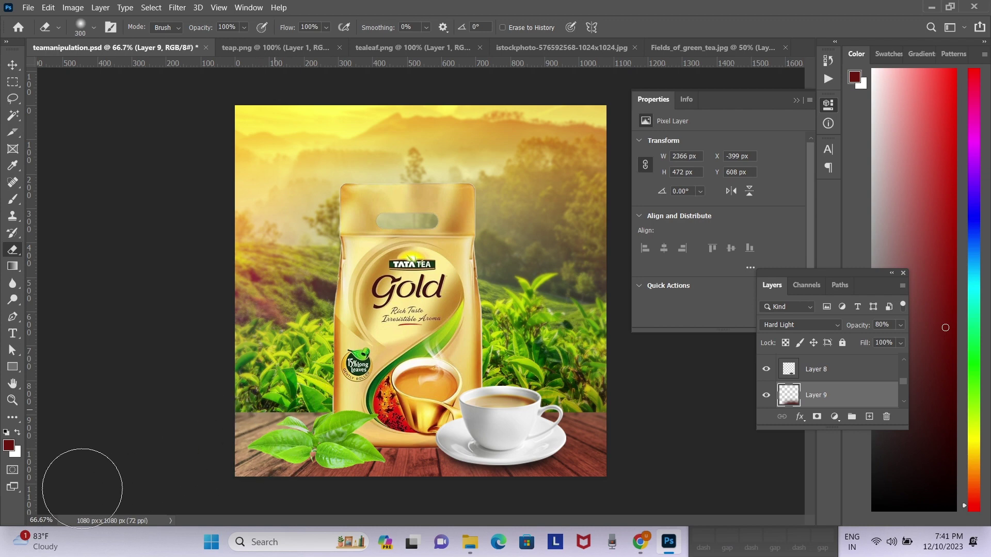
key("bracketleft")
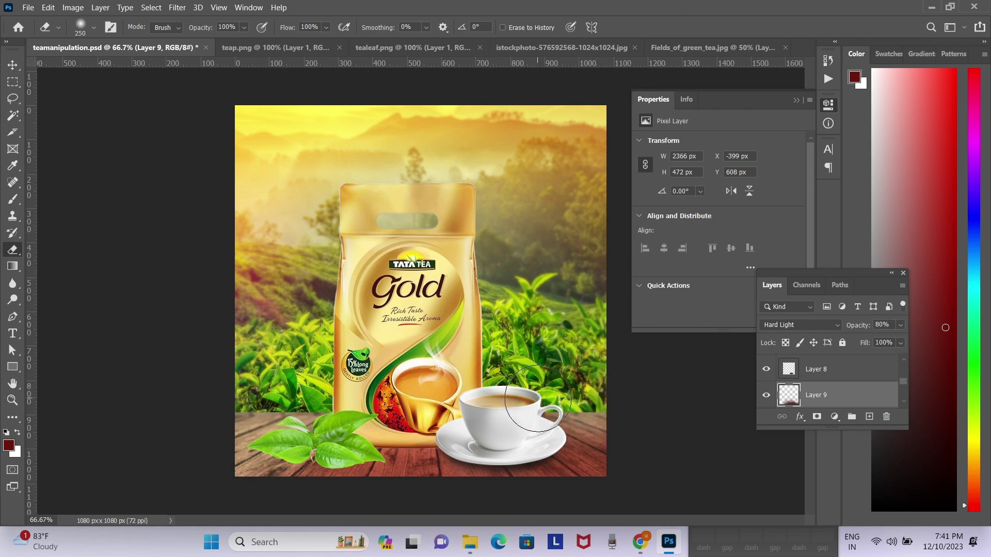
mouse_move(596, 441)
left_mouse_down()
mouse_move(619, 488)
mouse_move(611, 494)
left_mouse_up()
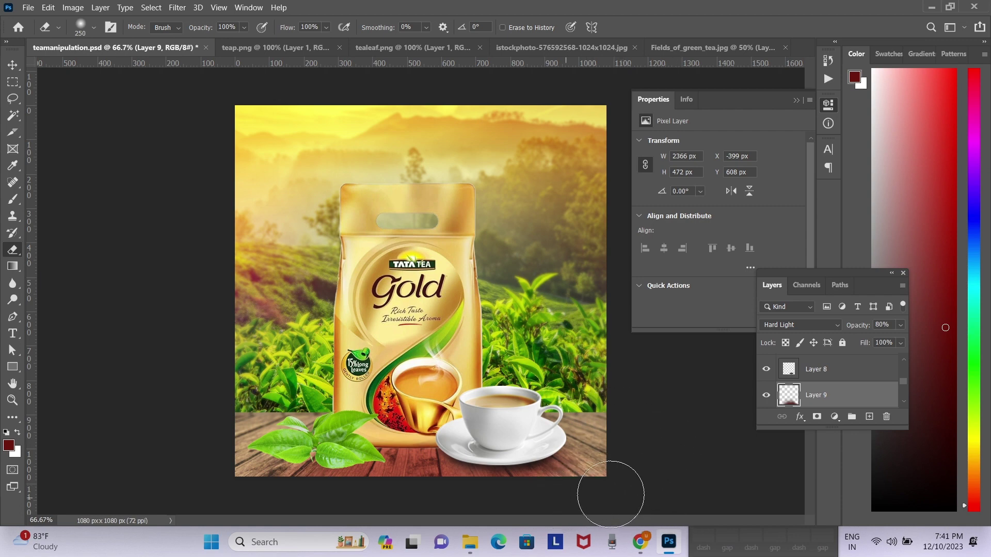
Lower the table tint's saturation to -36
key("ctrl+u")
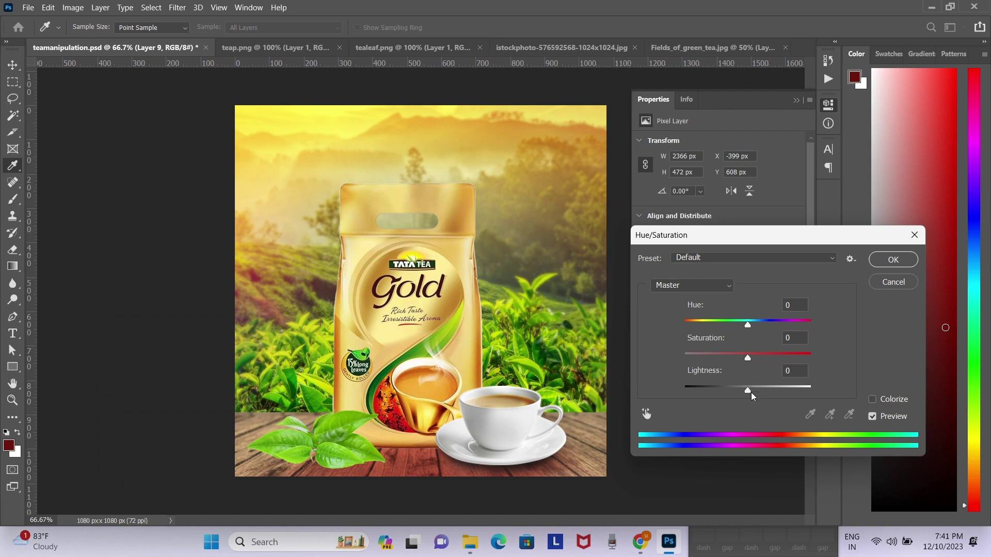
left_click_drag(747, 358, 725, 357)
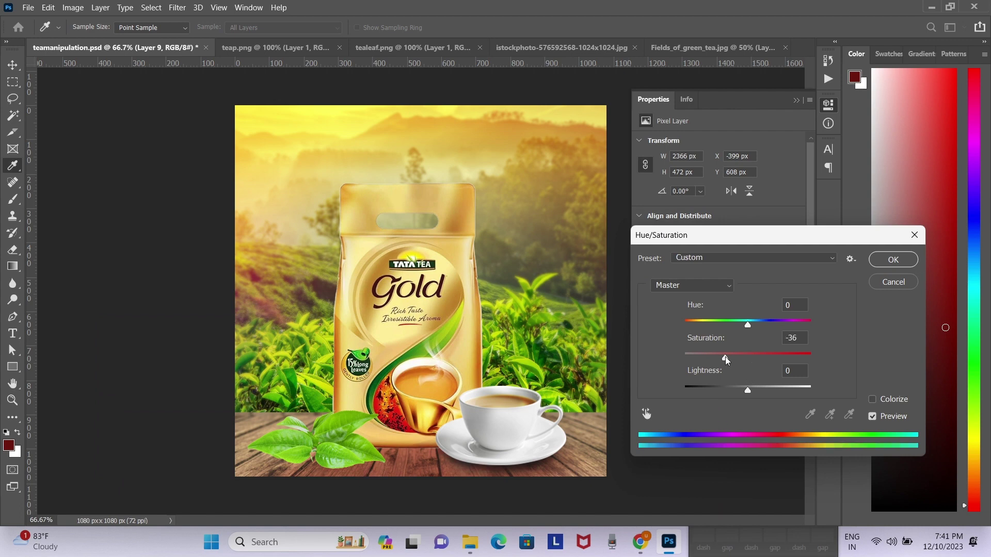
key("Return")
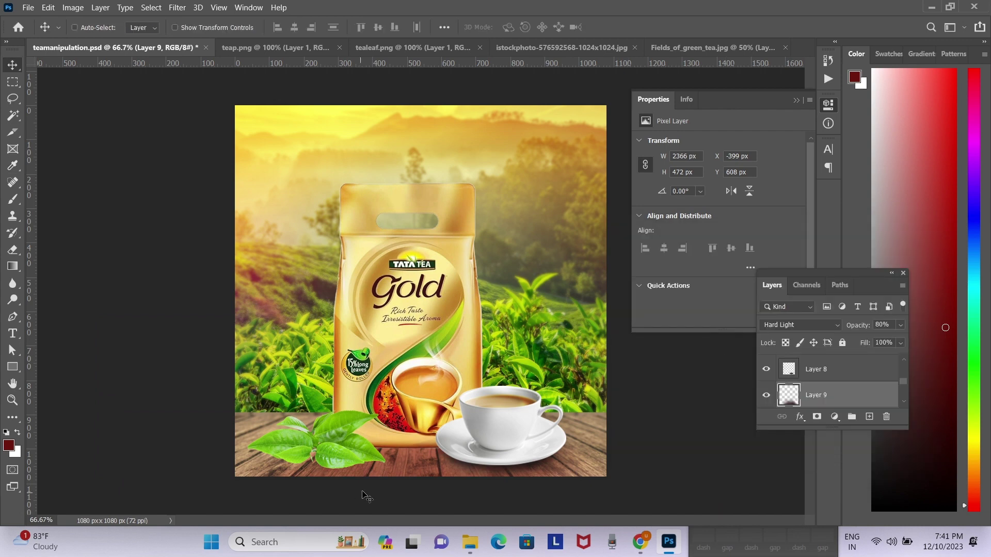
On new Layer 10, paint table-brown shadows under the pack and between leaves and saucer
key("ctrl+shift+n")
key("Return")
key("b")
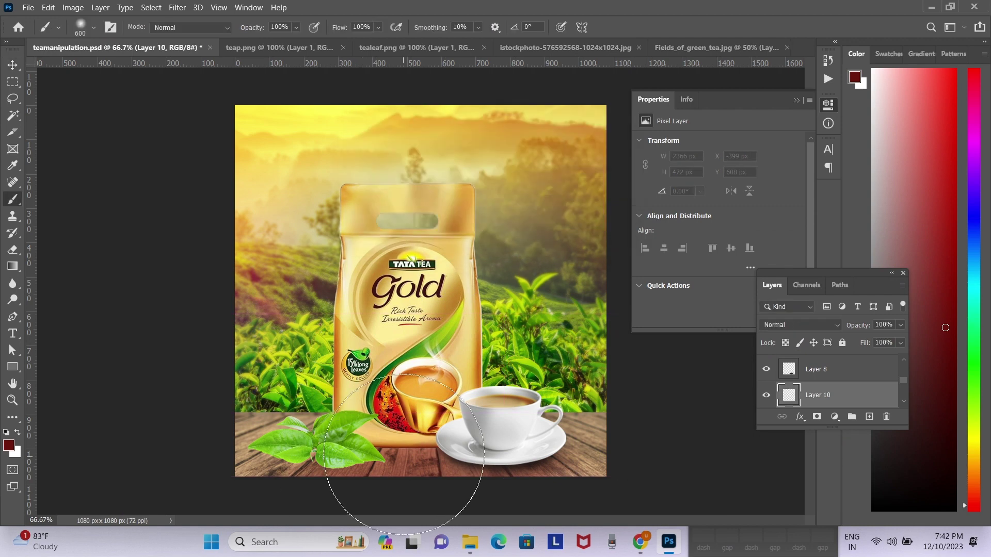
key("bracketleft")
key("bracketleft")
key("bracketleft")
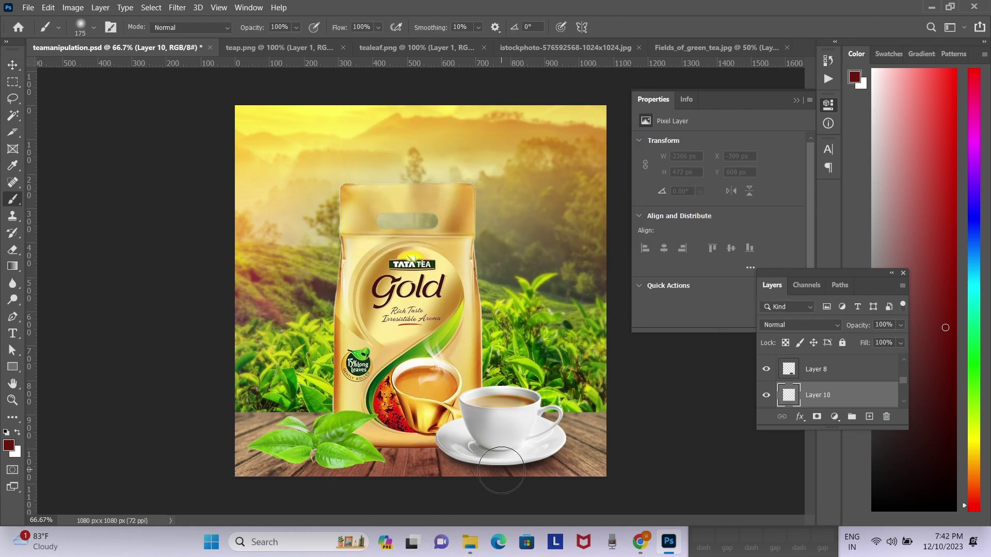
left_click(497, 464, "alt")
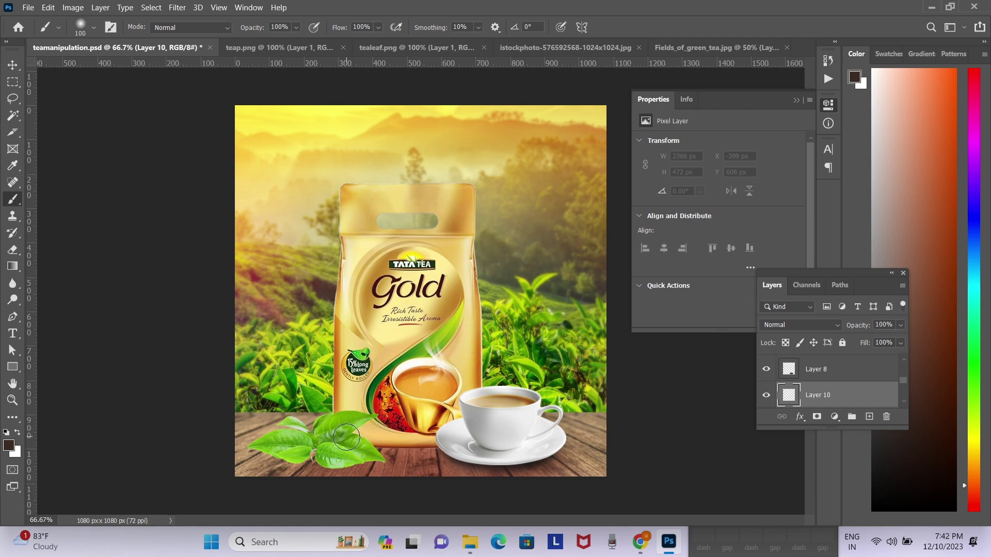
left_click(347, 437)
key("bracketleft")
key("bracketleft")
key("bracketleft")
left_click(473, 438, "shift")
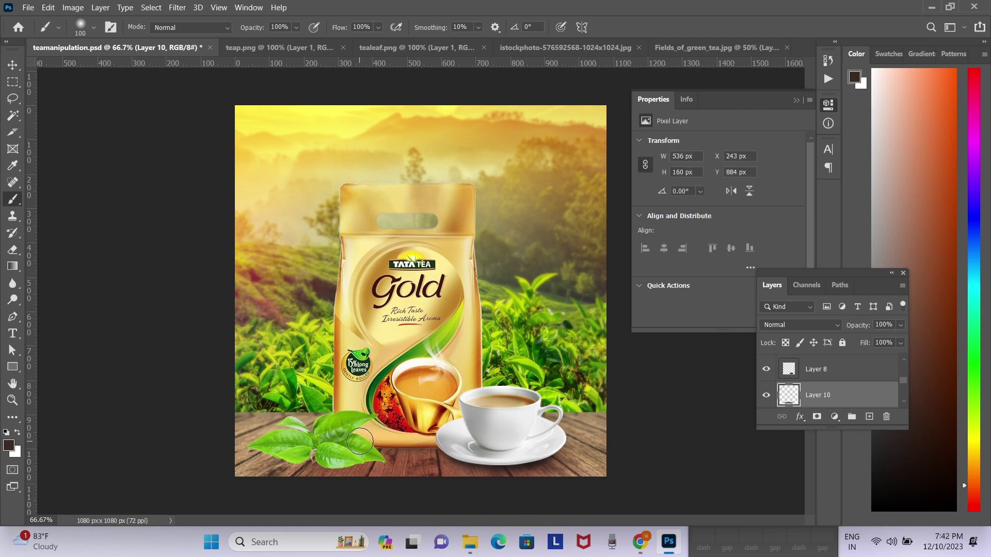
left_click_drag(360, 441, 472, 438)
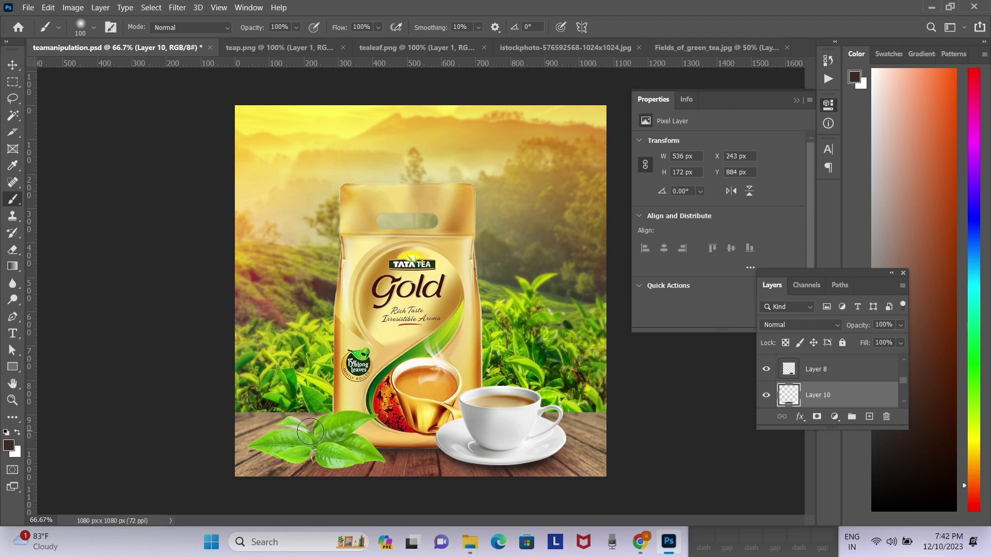
key("v")
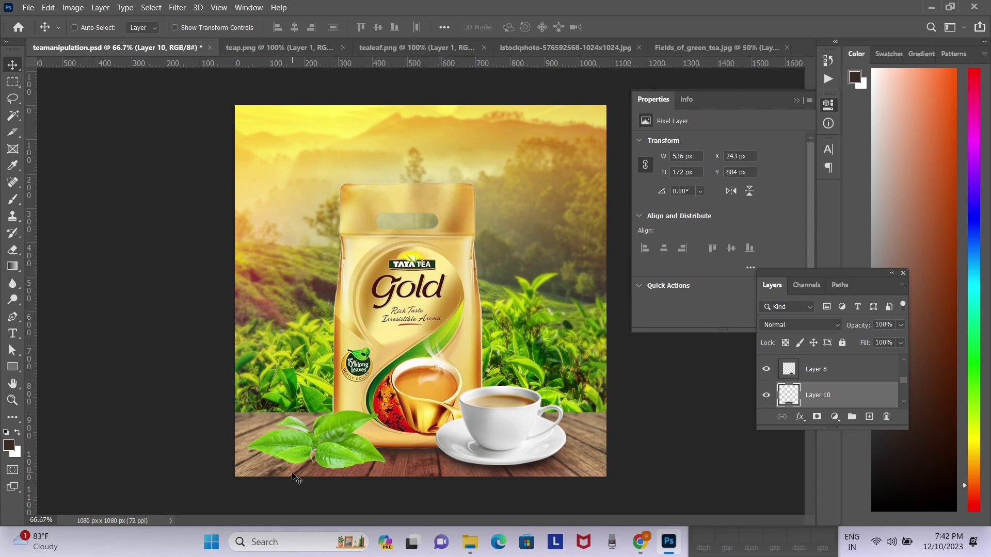
On new Layer 11, brush dark shadow beneath and around the tea leaves
key("ctrl+shift+n")
key("Return")
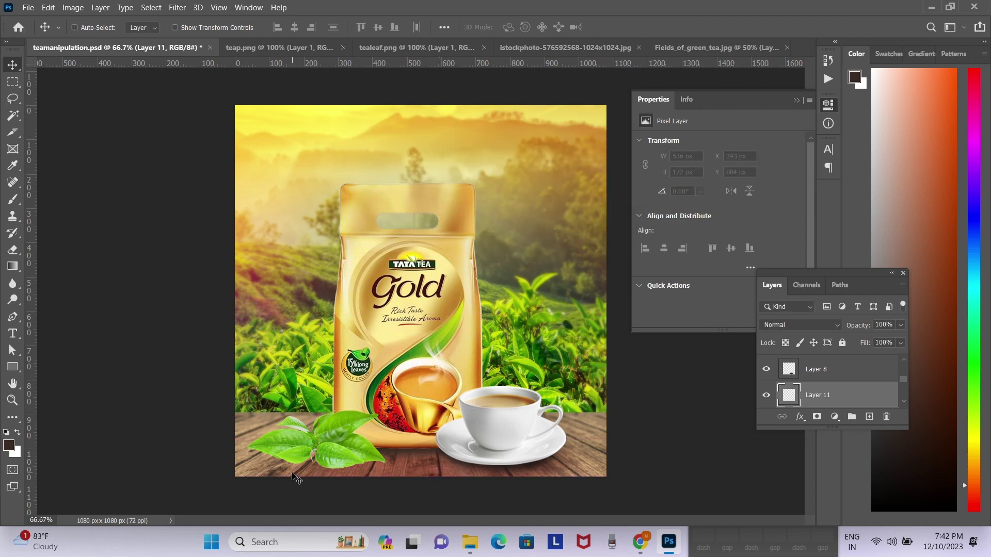
key("b")
left_click_drag(284, 459, 298, 457)
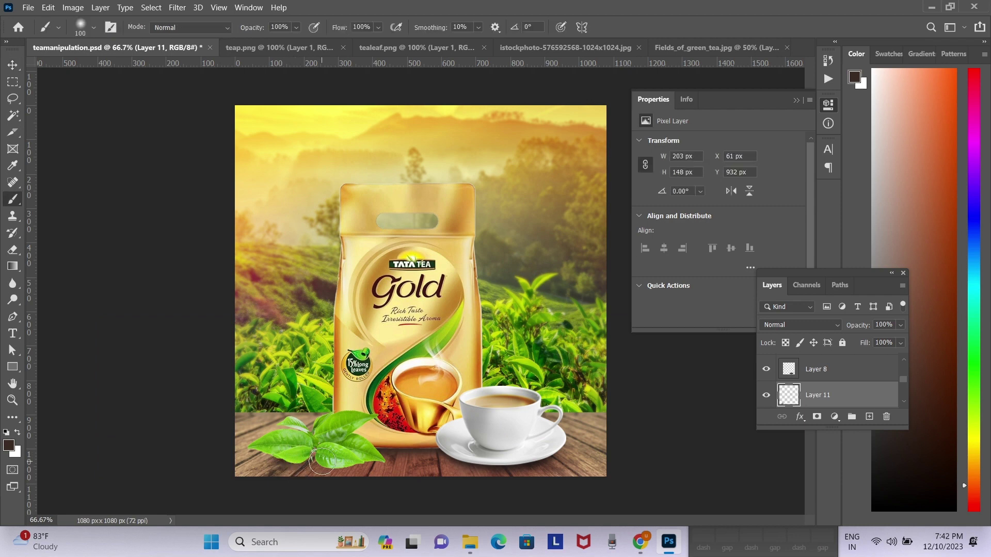
left_click_drag(341, 459, 367, 452)
left_click_drag(279, 447, 346, 437)
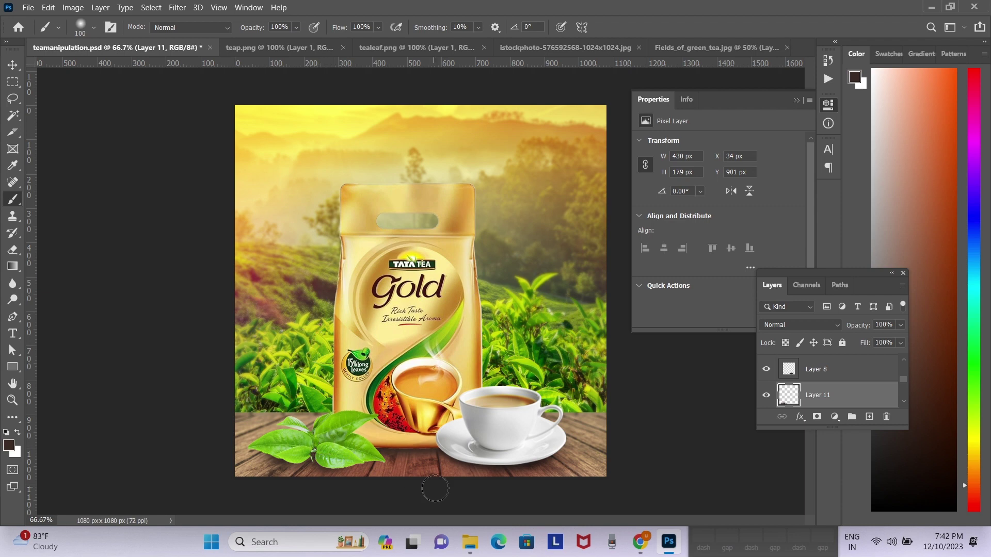
key("v")
right_click(335, 454)
Duplicate the Layer 4 copy tea leaves and darken it with Levels output whites at 171
left_click(372, 363)
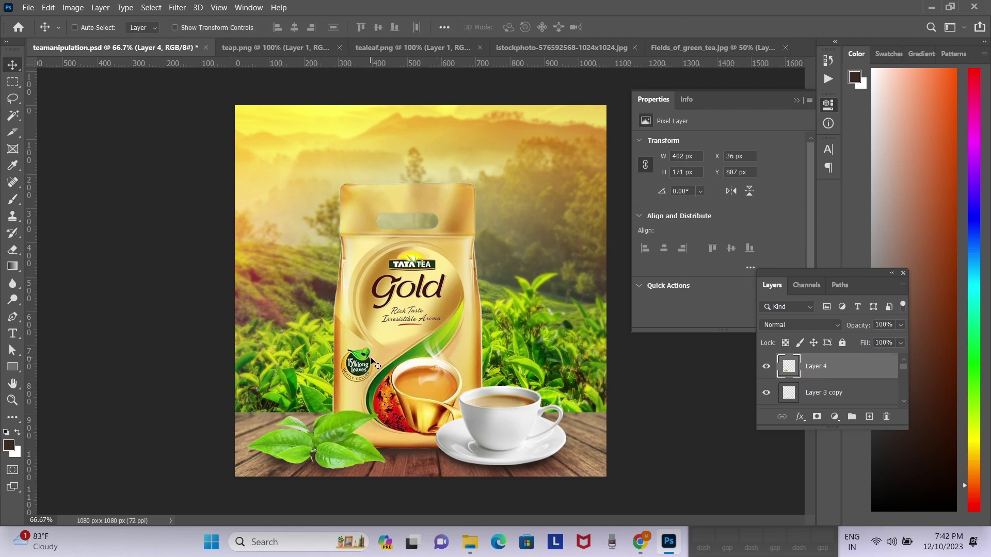
right_click(343, 443)
left_click(374, 351)
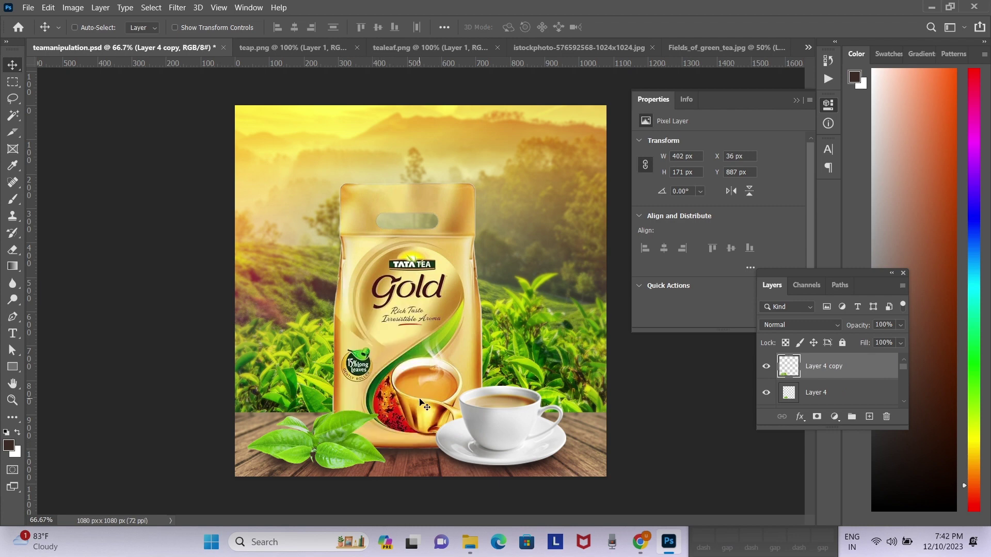
key("ctrl+j")
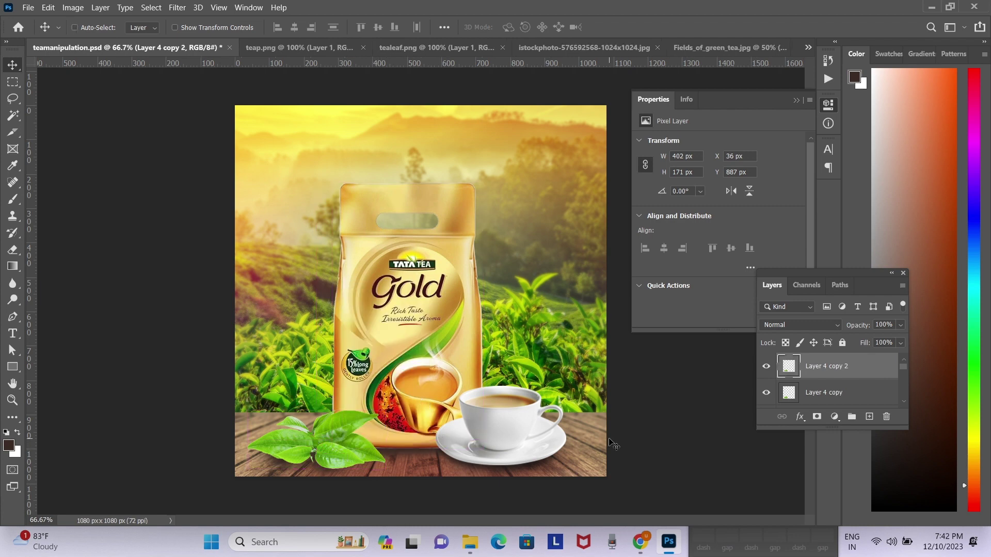
key("ctrl+l")
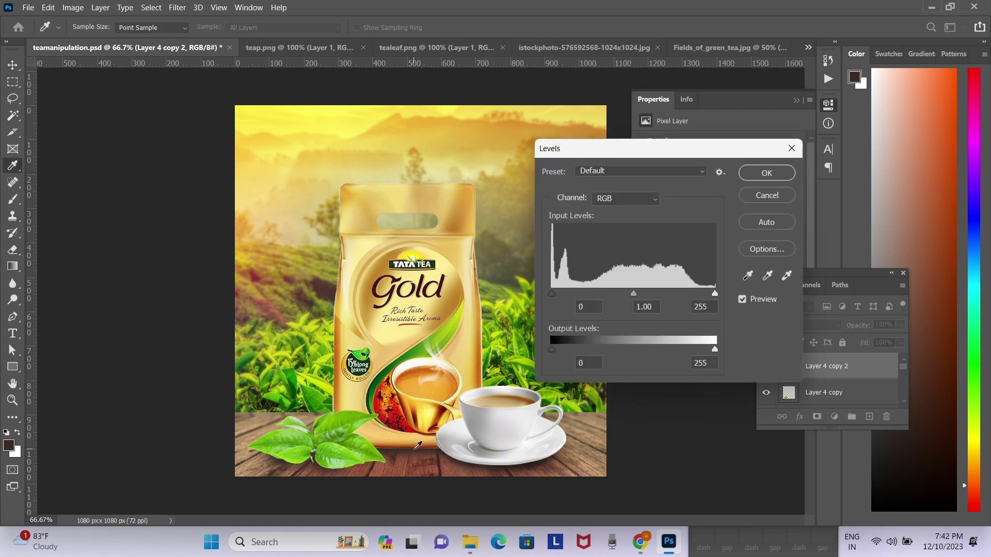
left_click_drag(714, 352, 672, 354)
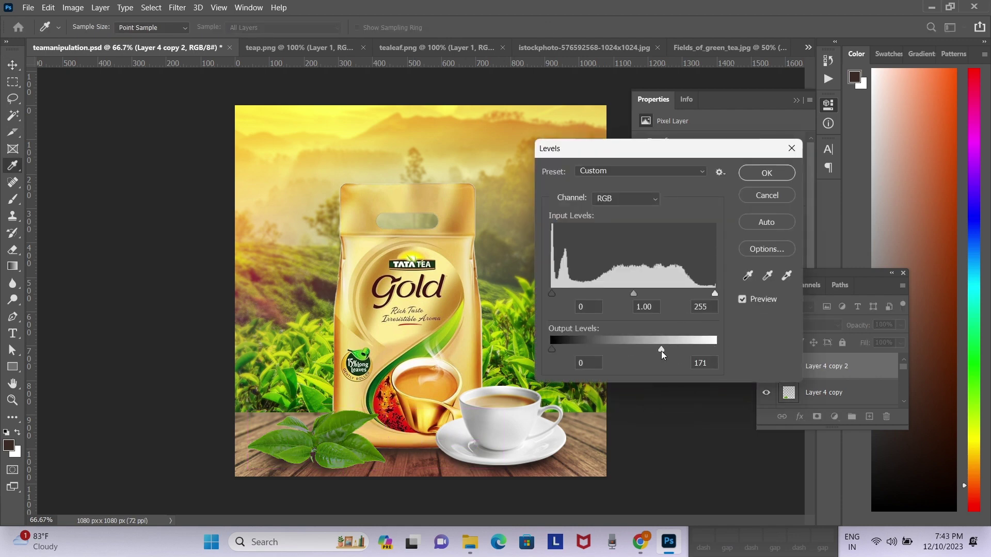
key("Return")
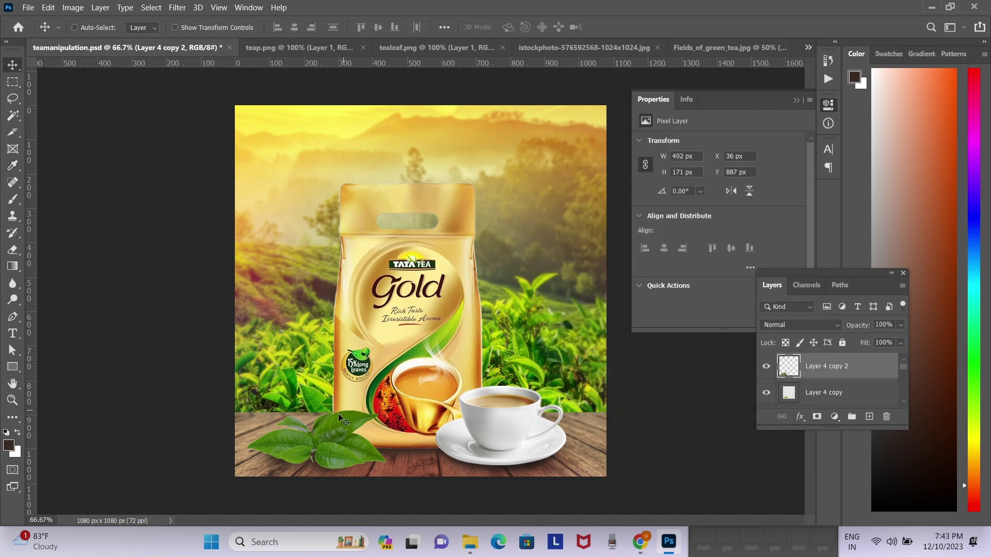
Switch to the Eraser, check its flow setting and make the brush slightly smaller
key("e")
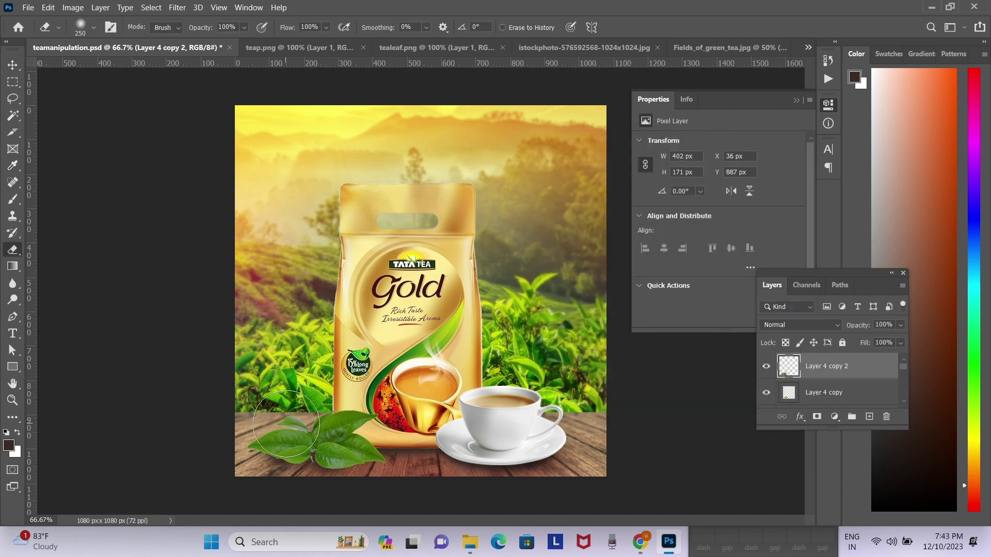
left_click(327, 28)
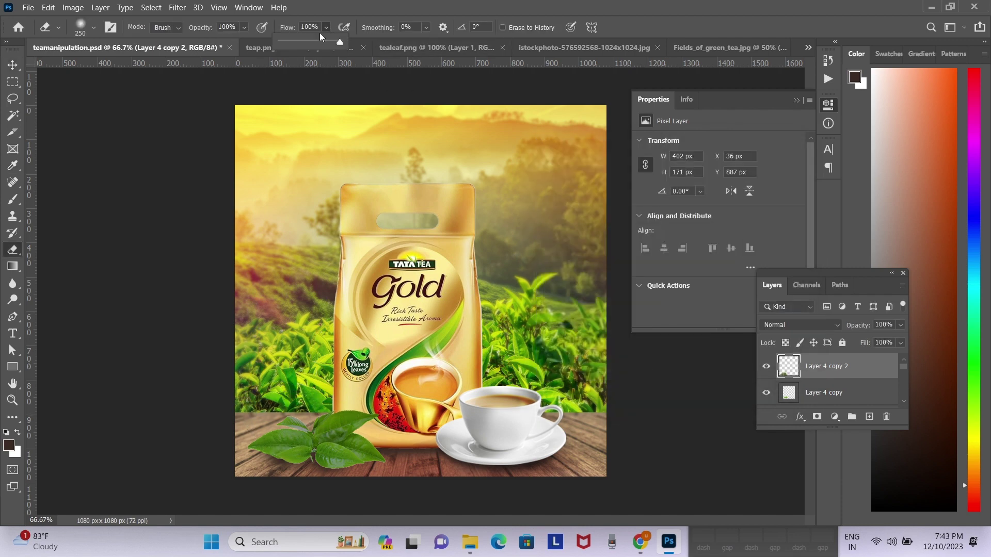
left_click(291, 427)
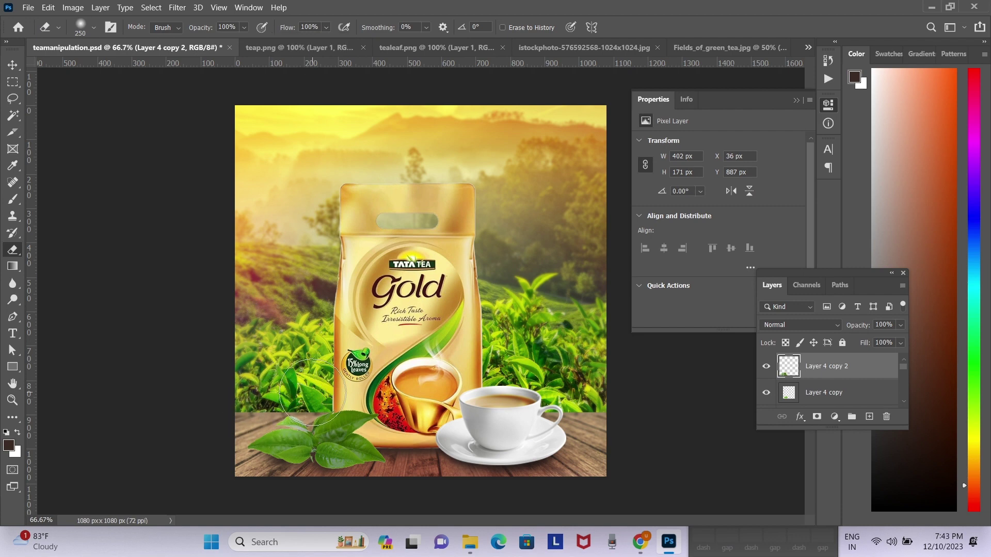
key("bracketleft")
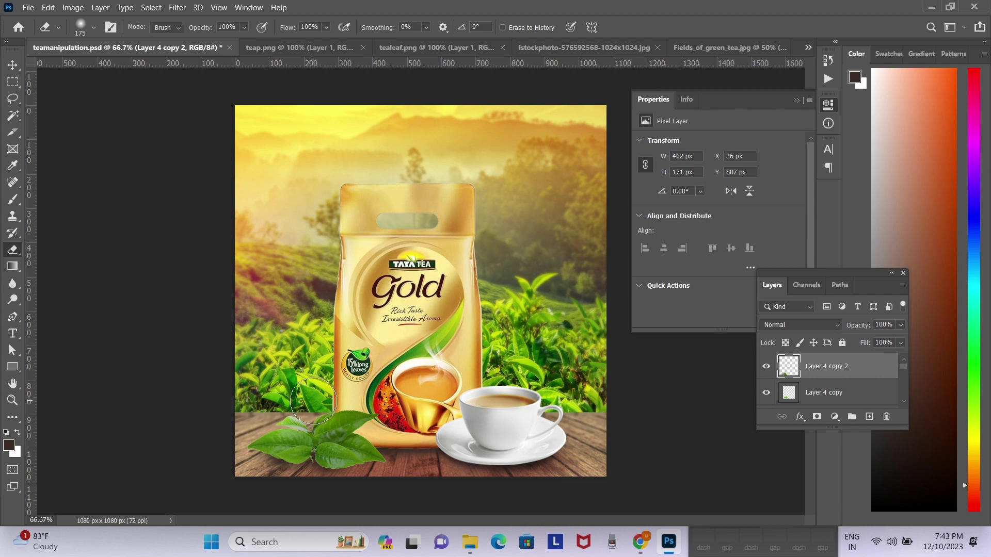
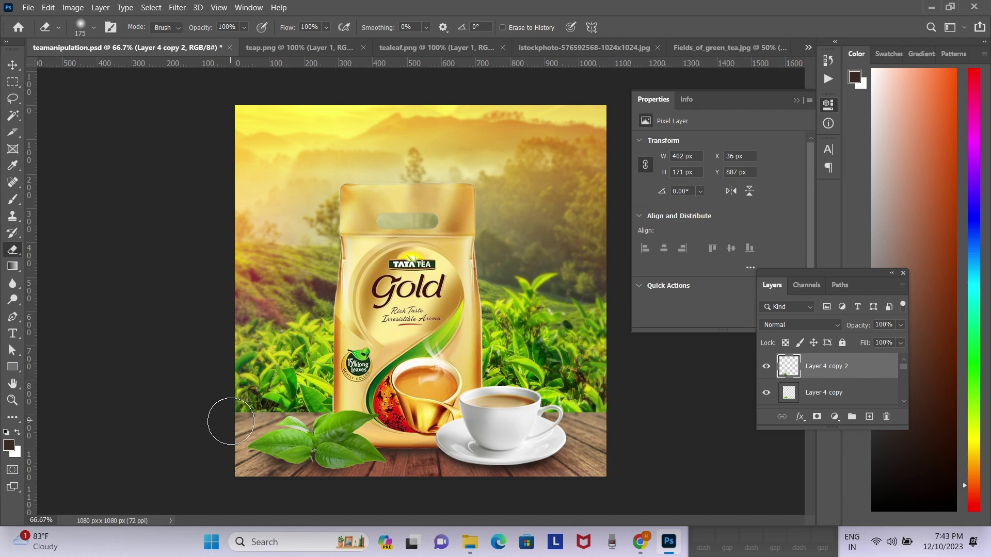
With the Move tool, select the tea packet's layer by clicking the packet
key("v")
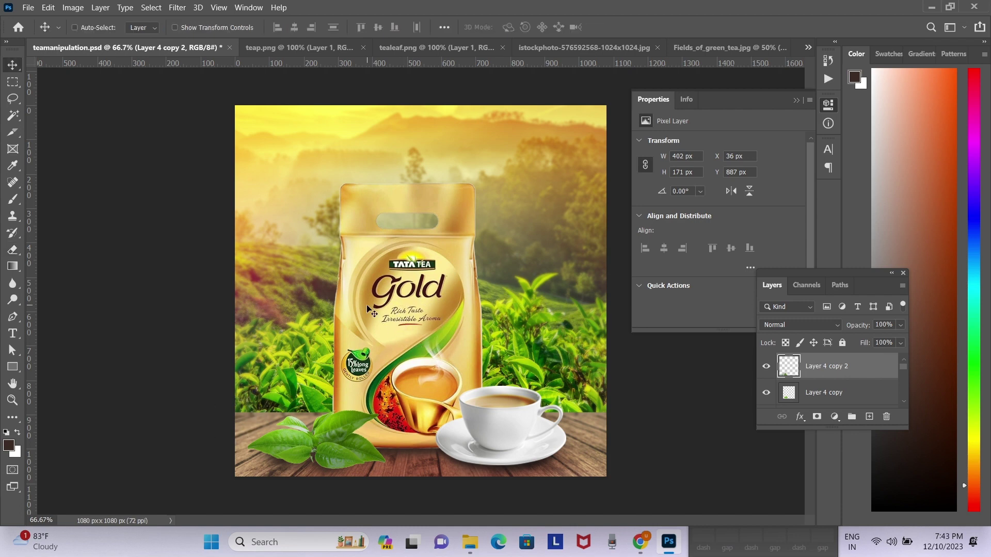
left_click(361, 306, "ctrl")
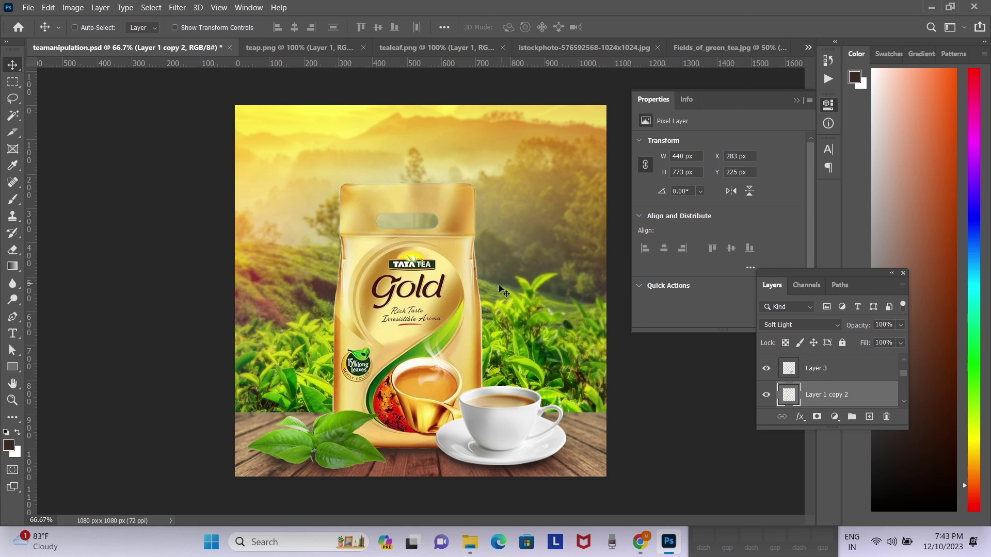
Duplicate the packet's Layer 1, place the copy above Layer 1 copy 2, and set it to Color Dodge
right_click(470, 217)
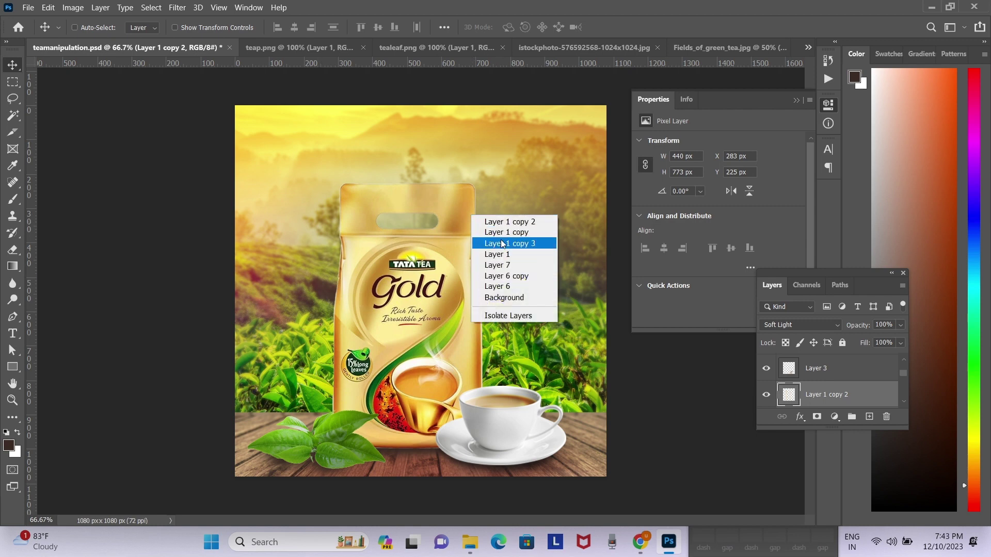
left_click(503, 254)
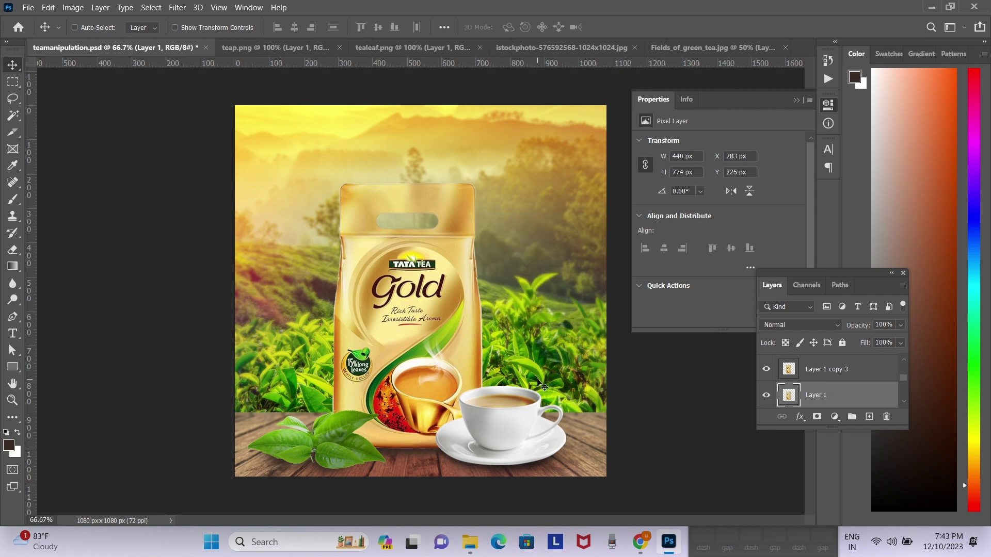
key("ctrl+j")
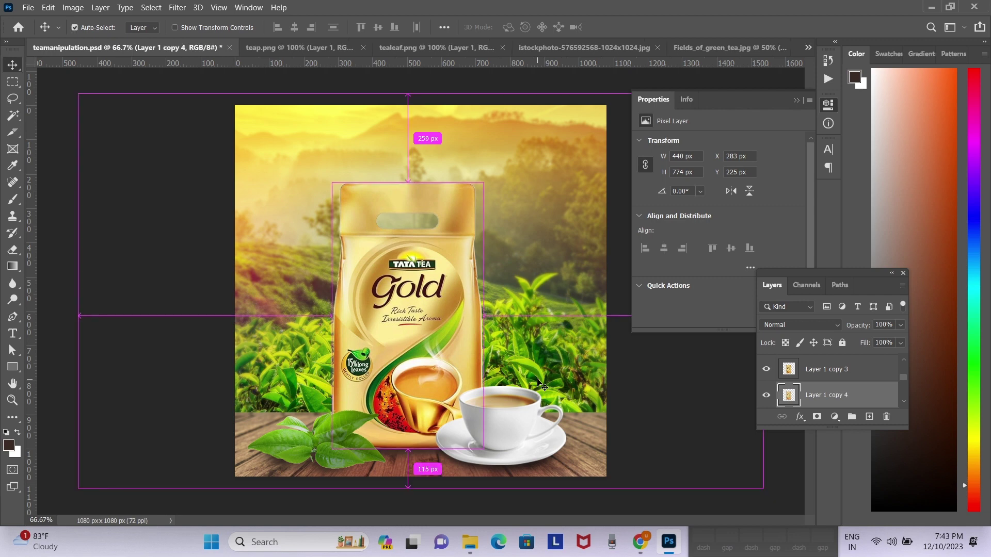
key("ctrl+shift+bracketright")
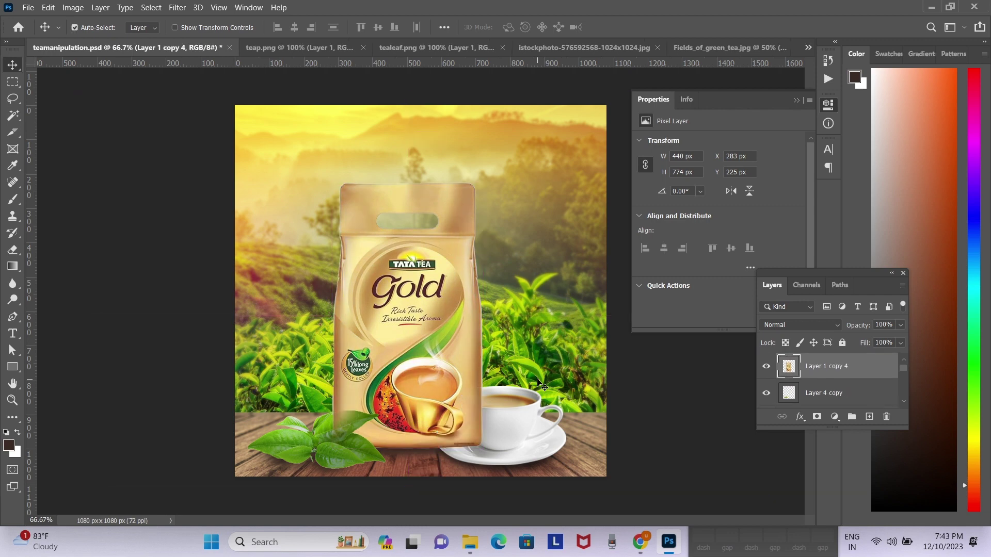
key("ctrl+bracketleft")
key("ctrl+bracketleft")
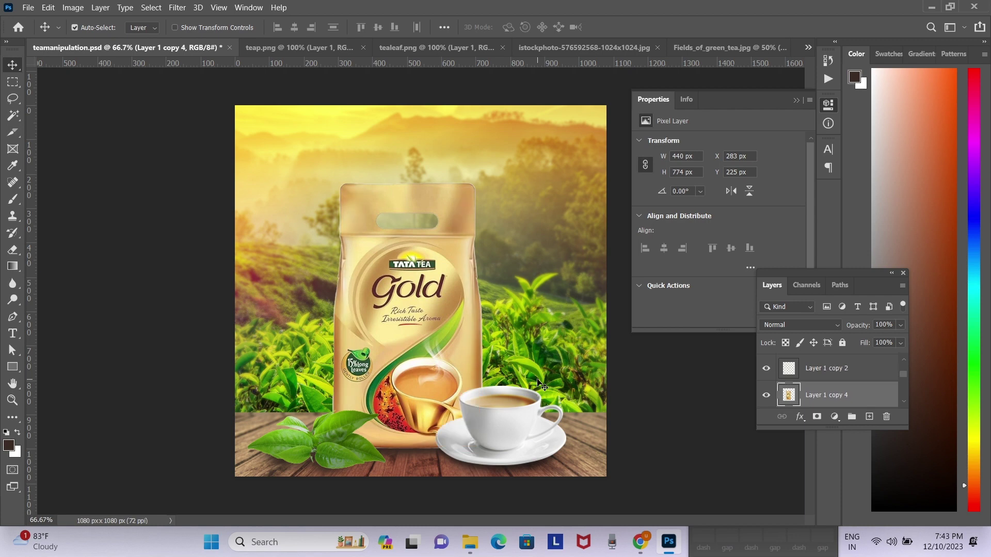
key("ctrl+bracketright")
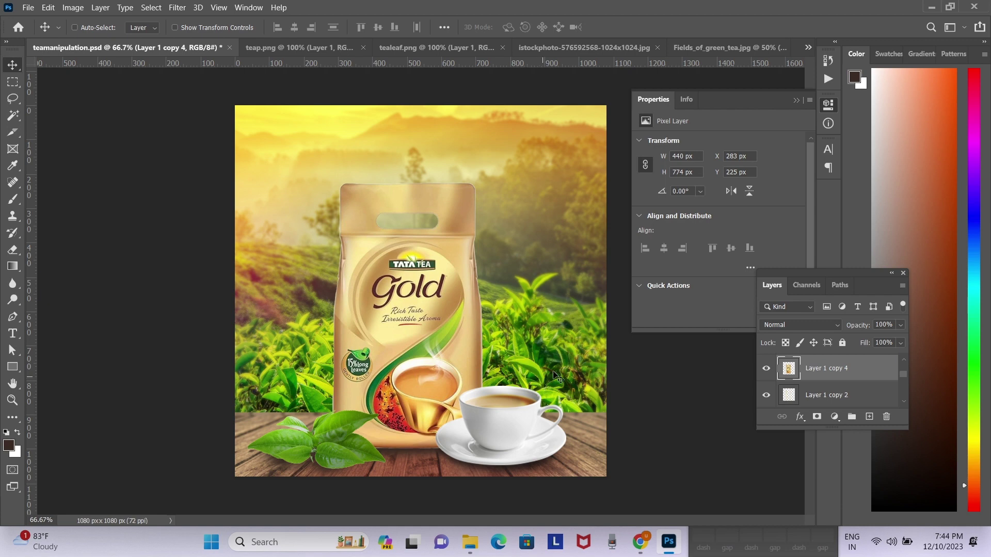
left_click(776, 326)
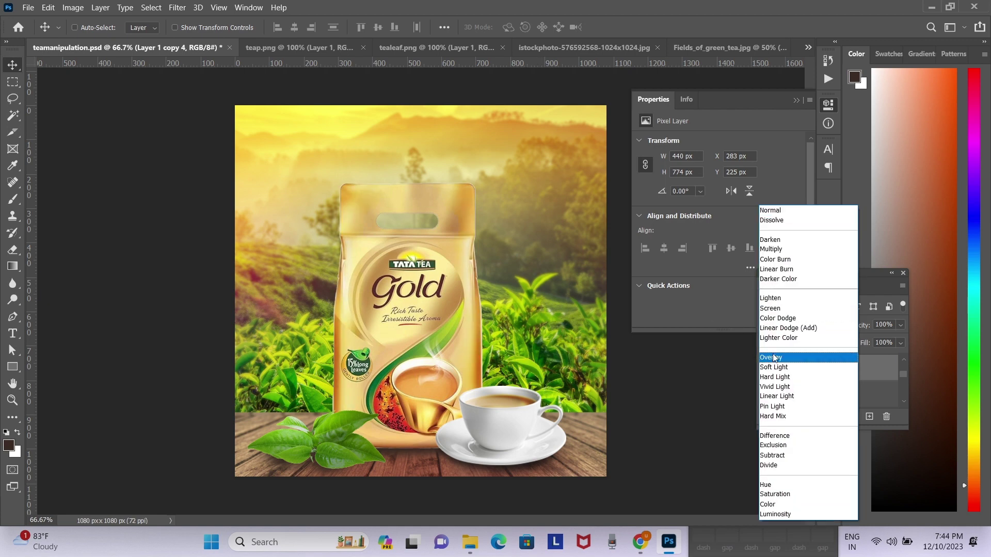
left_click(774, 319)
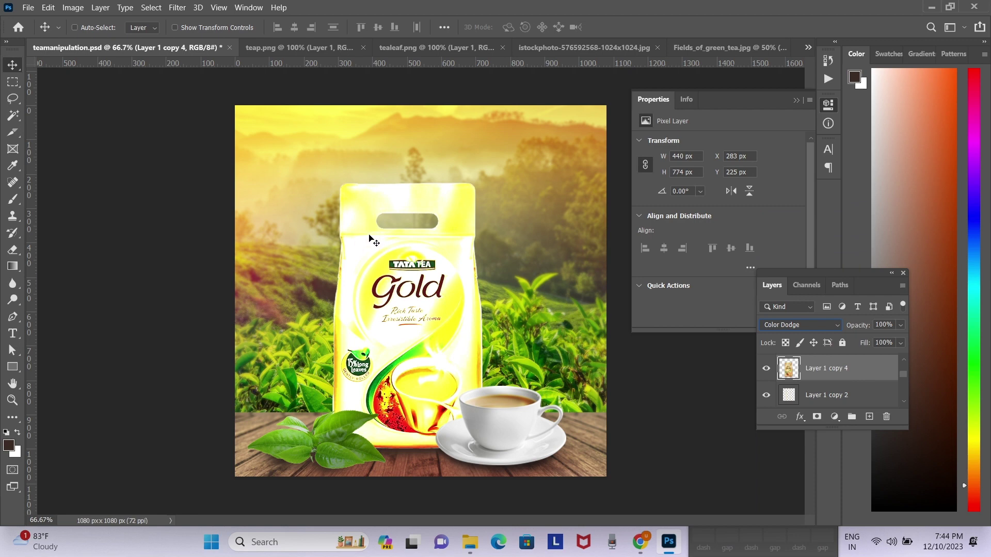
Erase the Color Dodge glow from the packet's upper left, right side, left edge and lower edge
key("e")
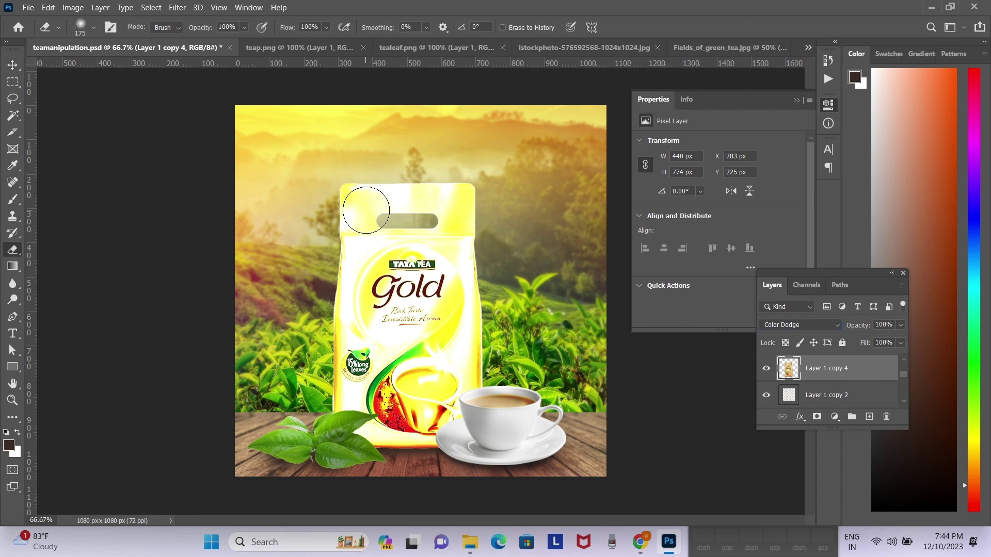
mouse_move(366, 210)
left_mouse_down()
mouse_move(379, 223)
mouse_move(369, 361)
mouse_move(380, 242)
mouse_move(360, 206)
mouse_move(369, 199)
mouse_move(361, 202)
mouse_move(462, 199)
mouse_move(452, 274)
mouse_move(454, 246)
left_mouse_up()
key("bracketright")
key("bracketleft")
key("bracketleft")
key("bracketleft")
mouse_move(451, 355)
left_mouse_down()
mouse_move(450, 269)
mouse_move(438, 403)
left_mouse_up()
mouse_move(356, 245)
left_mouse_down()
mouse_move(346, 390)
mouse_move(356, 445)
left_mouse_up()
mouse_move(369, 237)
left_mouse_down()
mouse_move(343, 385)
mouse_move(405, 461)
left_mouse_up()
Clear leftover glow around the cup, near the canvas bottom and by the leaves, resizing the eraser
key("bracketright")
key("bracketright")
key("bracketright")
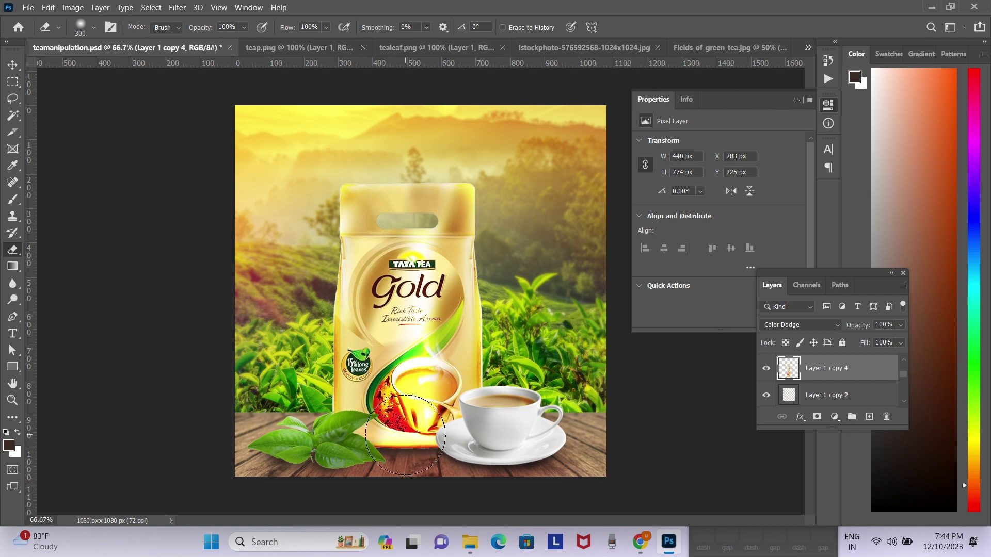
left_click_drag(413, 403, 381, 438)
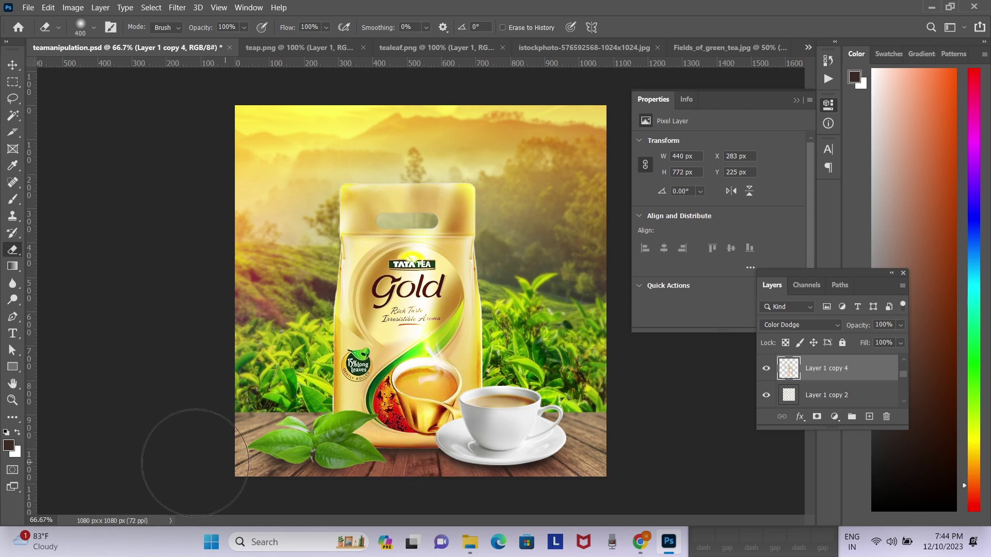
left_click_drag(361, 480, 408, 498)
key("bracketleft")
key("bracketleft")
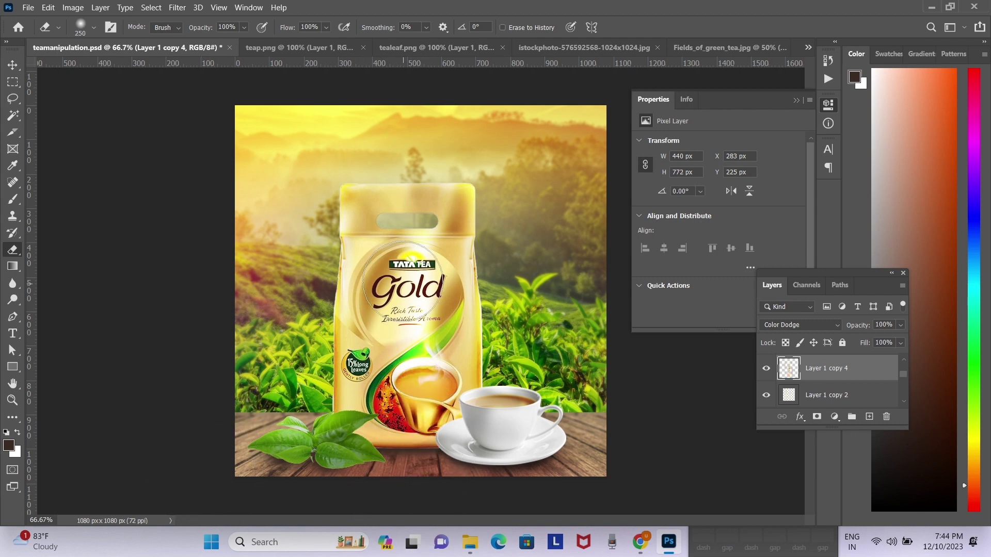
key("bracketleft")
key("bracketleft")
key("bracketleft")
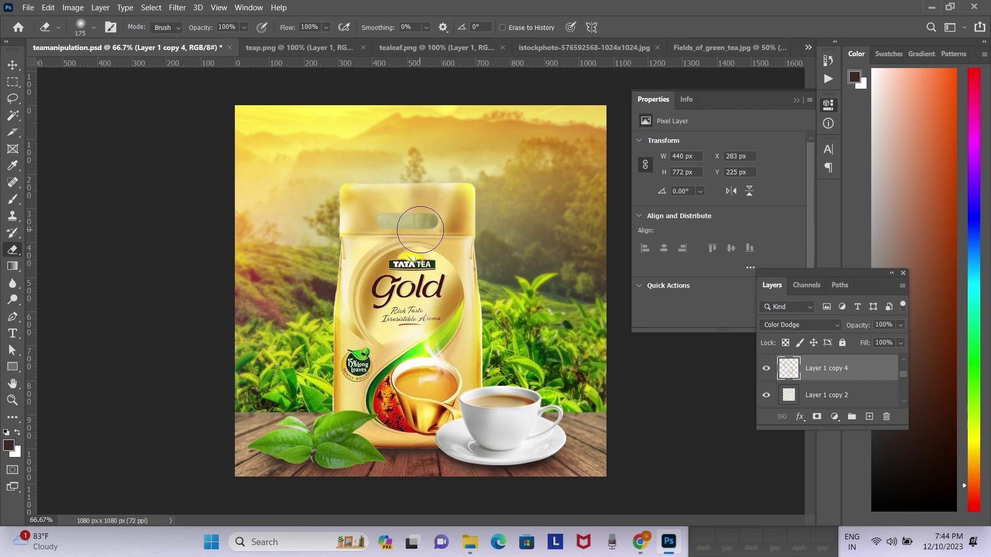
key("bracketleft")
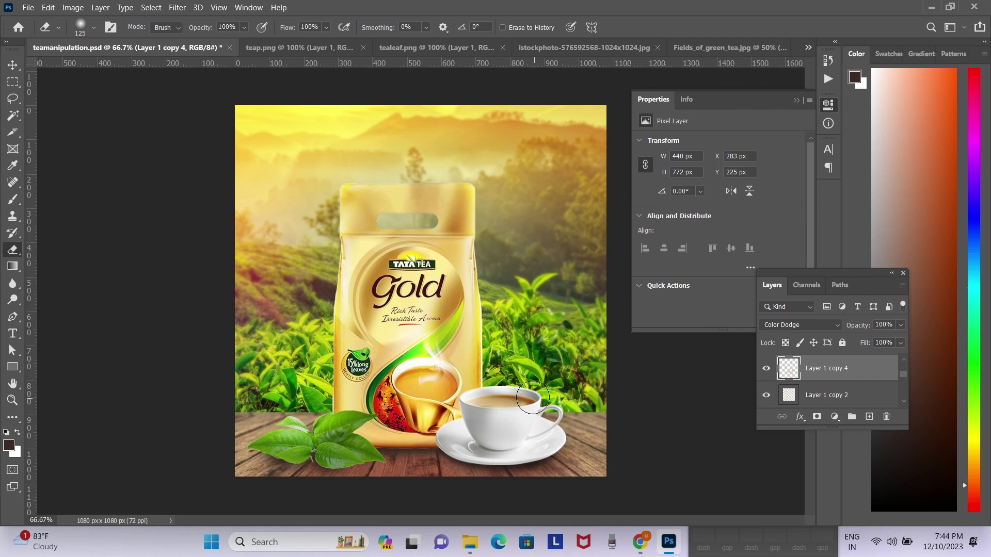
key("bracketright")
key("bracketright")
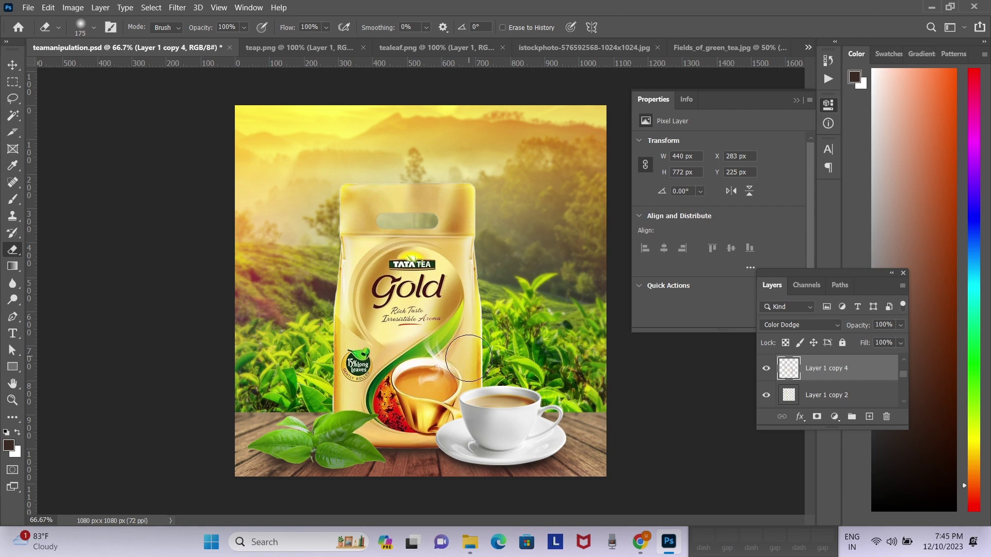
left_click_drag(426, 456, 421, 476)
Nudge the glow layer left and back, then erase the remaining glow near the leaves
key("v")
left_click_drag(475, 377, 467, 376)
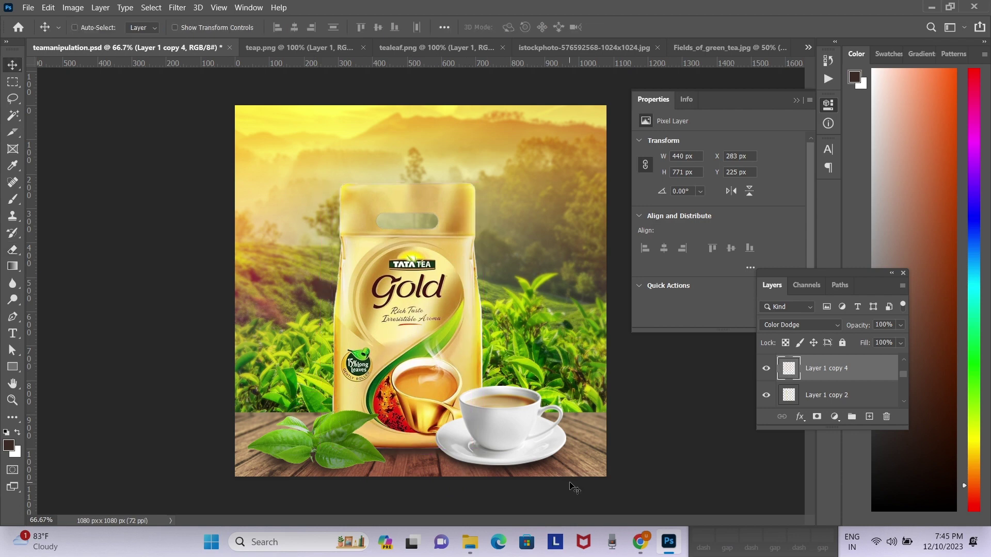
key("Left")
key("Left")
key("Right")
key("Right")
key("e")
left_click_drag(304, 403, 331, 428)
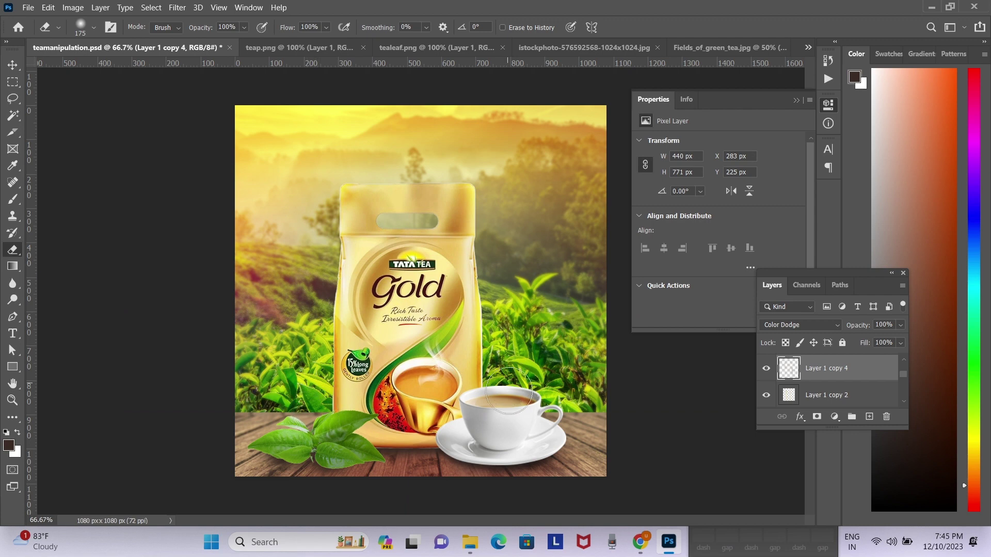
key("v")
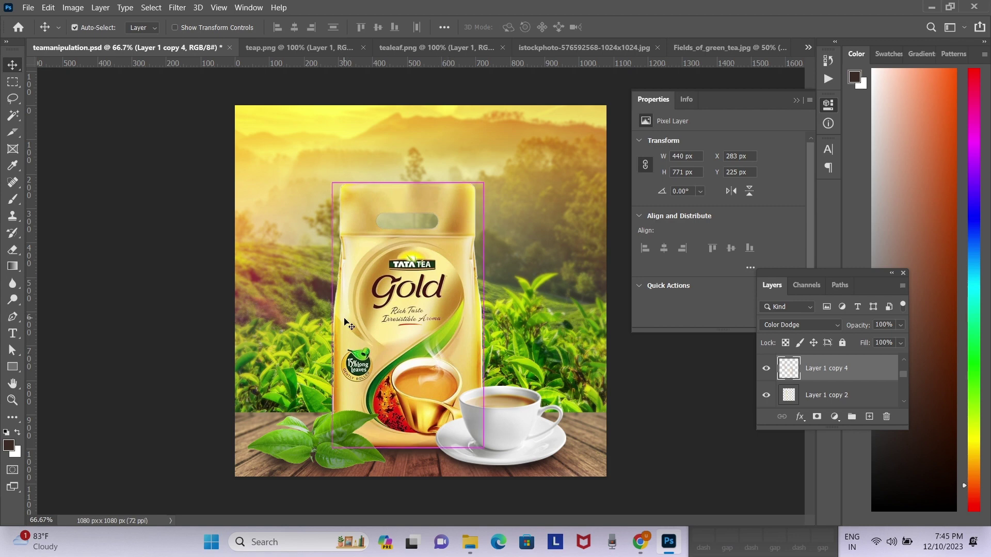
key("alt+shift")
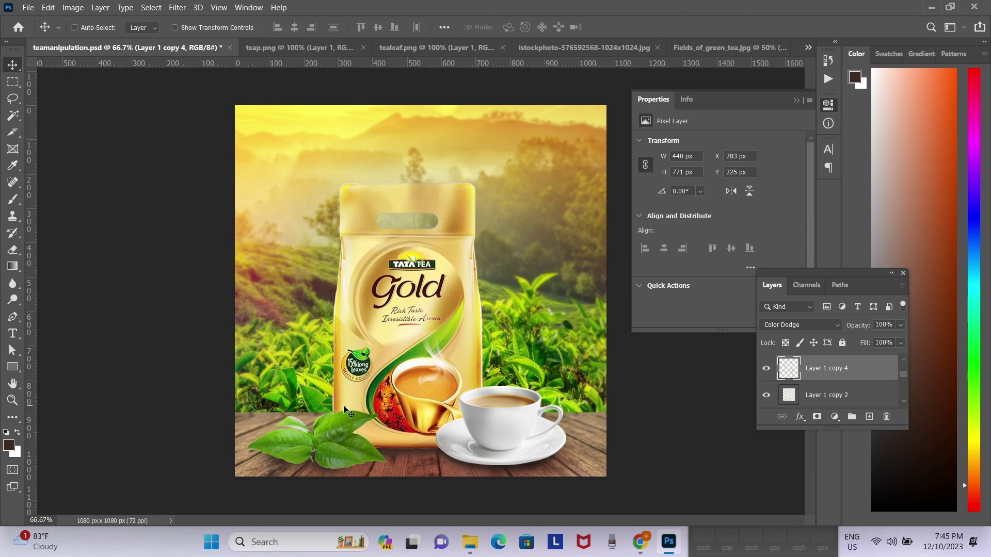
Try a near-white brush dab beside the packet, then undo it
key("b")
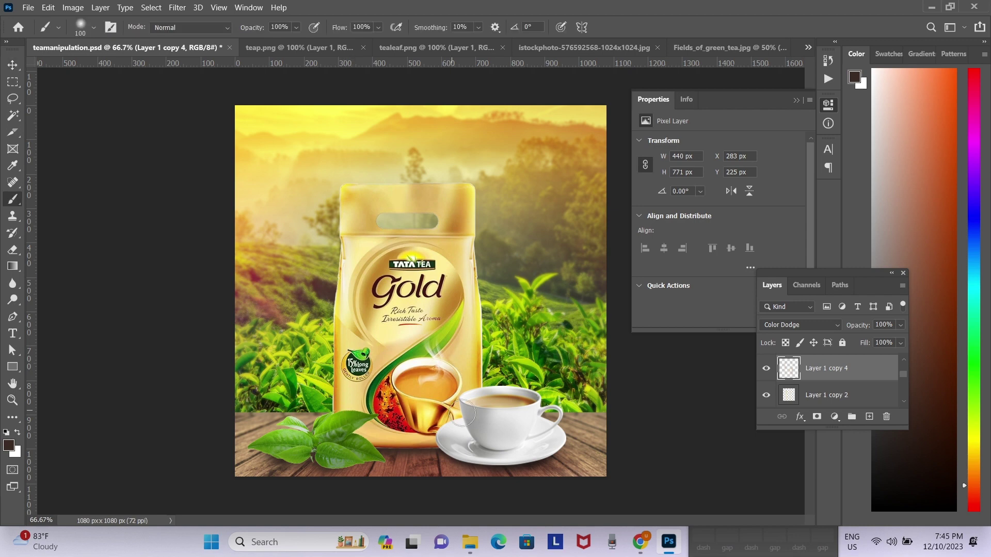
left_click(433, 354, "alt")
key("bracketright")
key("bracketright")
key("bracketright")
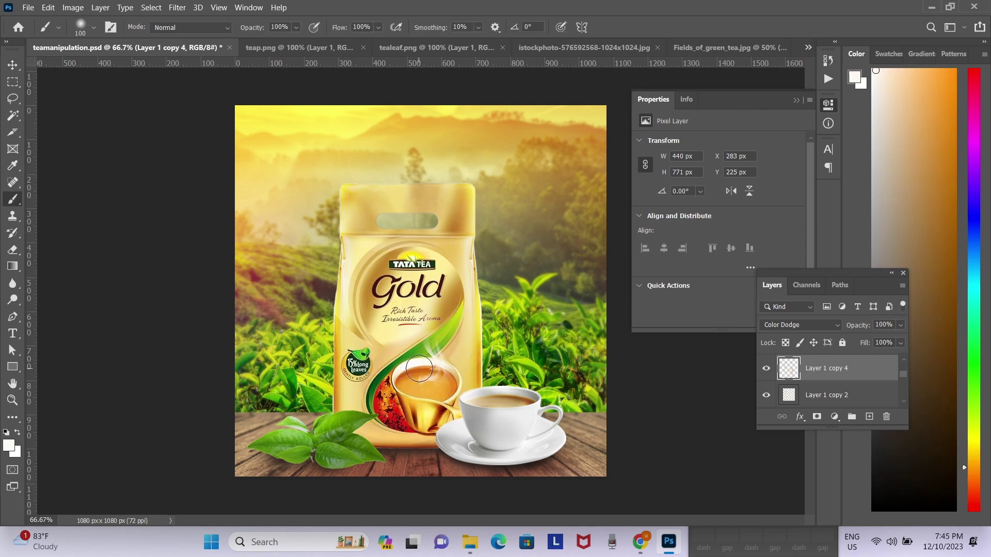
left_click(334, 310)
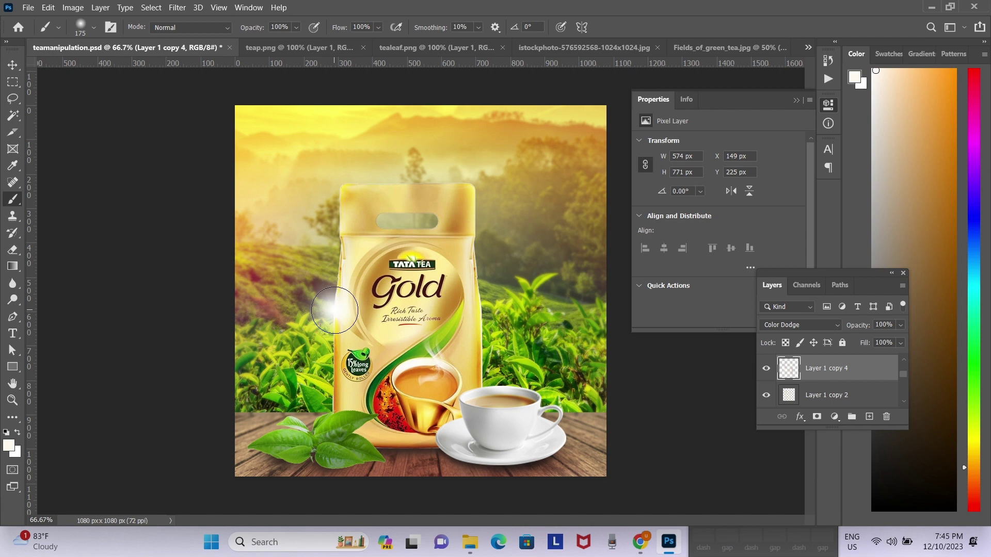
key("v")
key("ctrl+t")
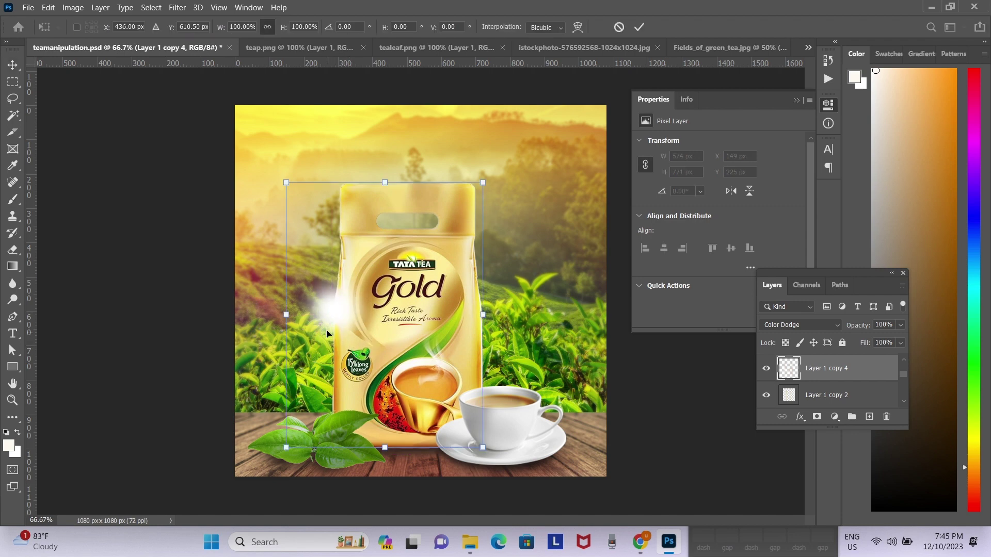
key("Escape")
key("ctrl+z")
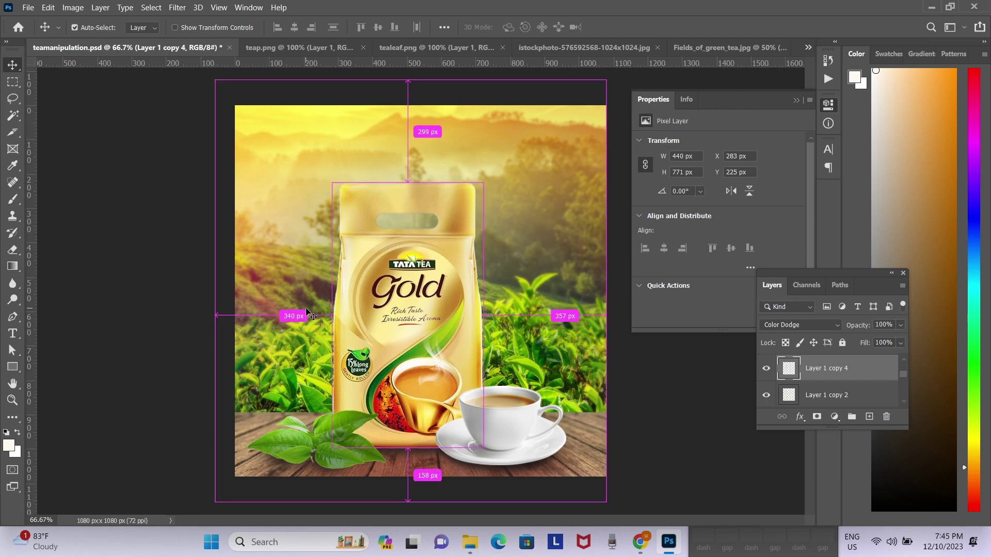
On a new layer, paint a soft white glow and squeeze it into a thin streak beside the bag
key("ctrl+shift+n")
key("Return")
key("b")
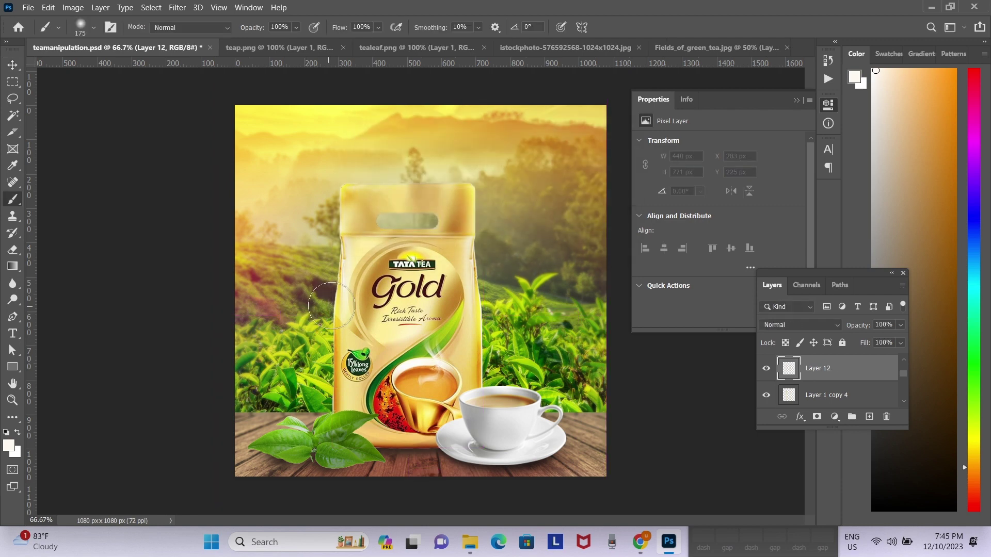
left_click(336, 305)
key("v")
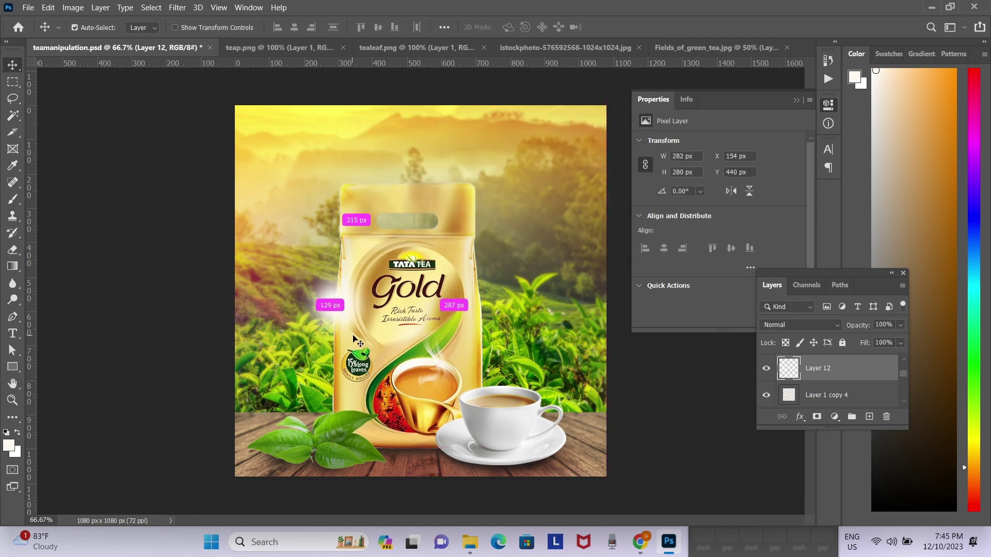
key("ctrl+t")
left_click_drag(383, 304, 301, 309)
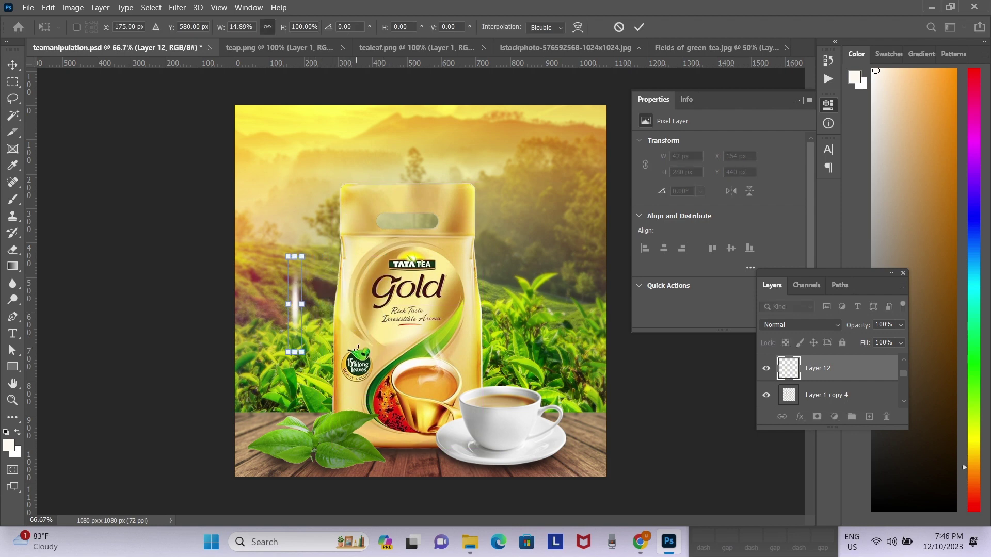
key("Return")
mouse_move(305, 300)
left_mouse_down()
mouse_move(342, 308)
mouse_move(386, 341)
left_mouse_up()
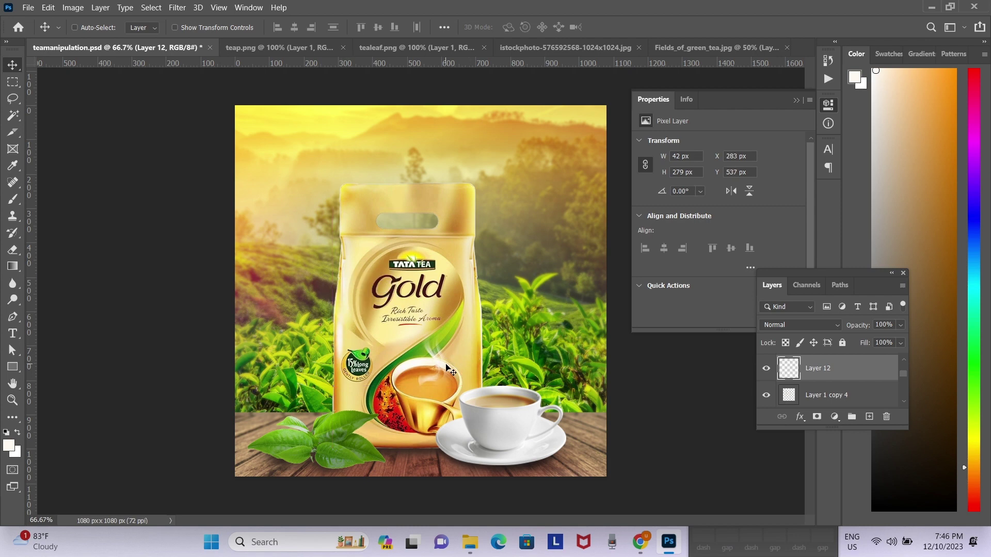
Nudge the streak into place on the bag's left edge, and shift a duplicate onto its right edge
key("shift+Left")
key("shift+Down")
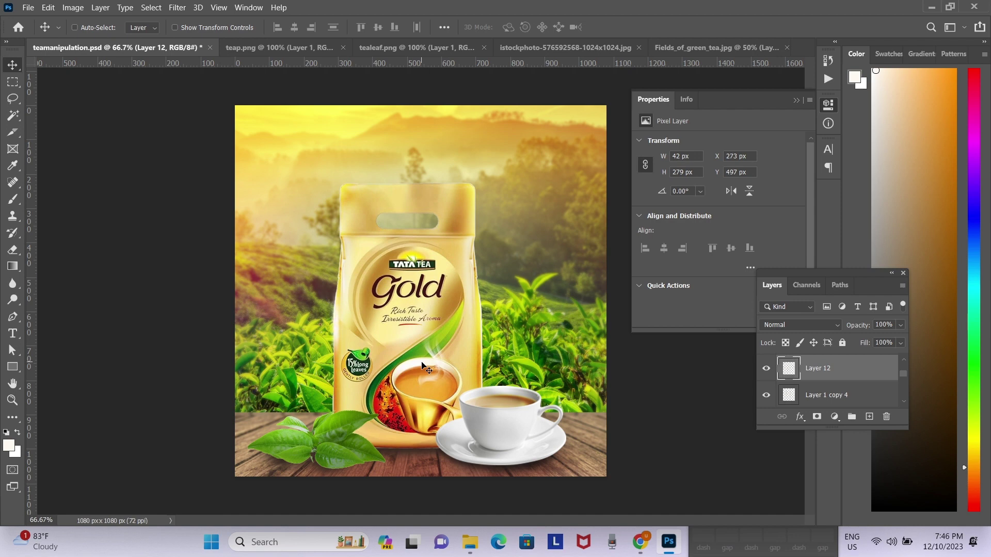
key("shift+Down")
key("shift+Down")
key("shift+Down")
key("shift+Right")
key("ctrl+j")
key("shift+Right")
key("shift+Right")
key("shift+Right")
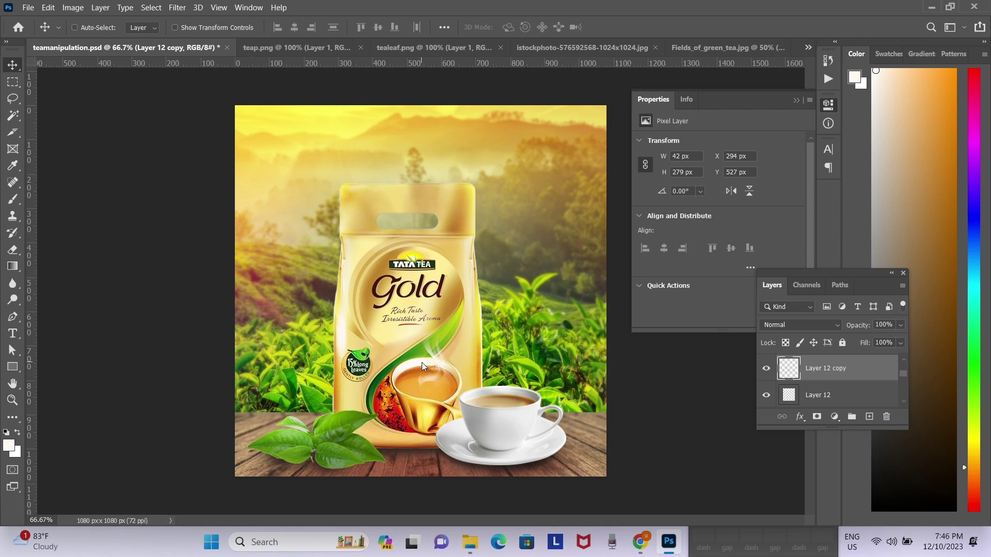
key("shift+Right")
key("shift+Right")
key("shift+Right")
key("shift+Right")
key("shift+Right")
key("shift+Right")
key("shift+Right")
key("shift+Right")
key("shift+Right")
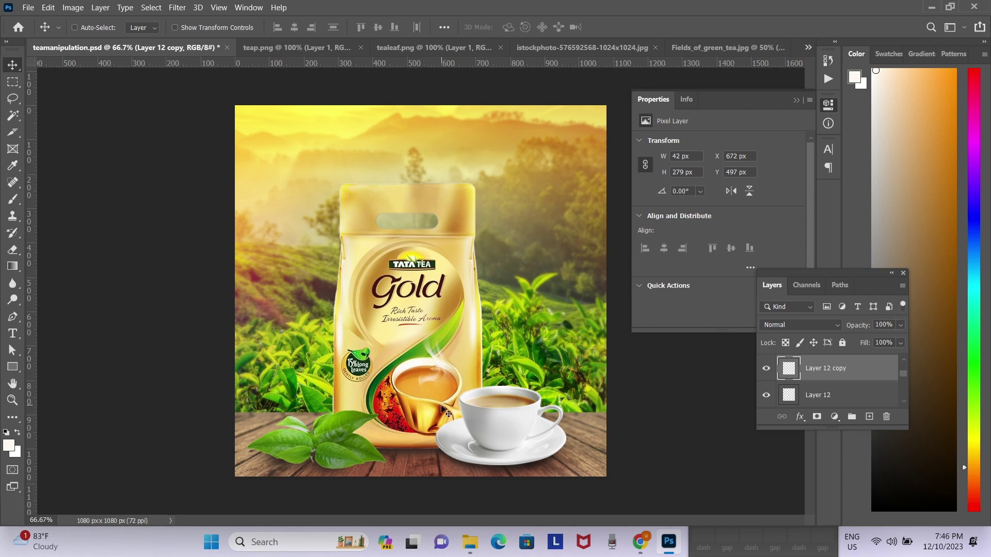
On a new layer, paint a soft golden-yellow dab at the bag's top-left edge
key("ctrl+shift+n")
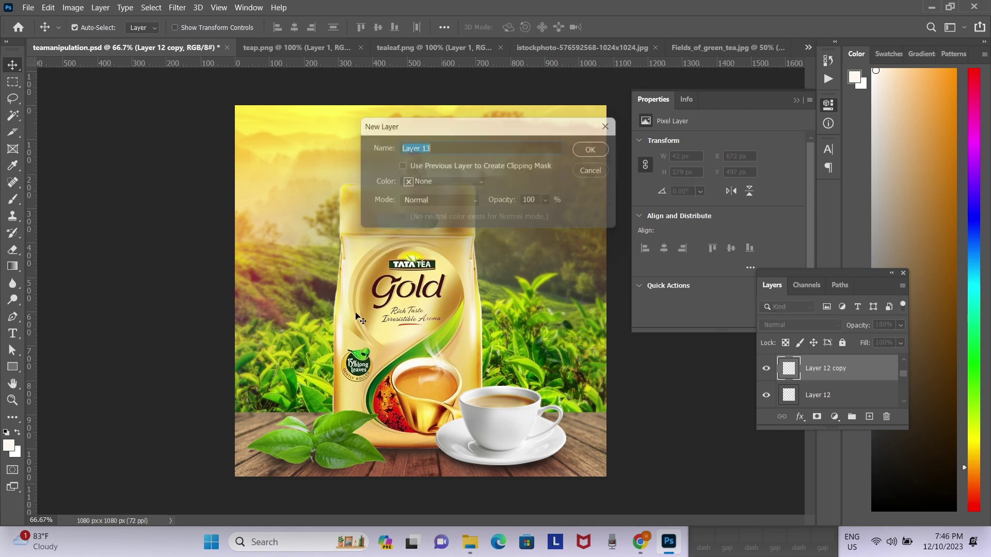
key("Return")
key("b")
left_click(427, 413, "alt")
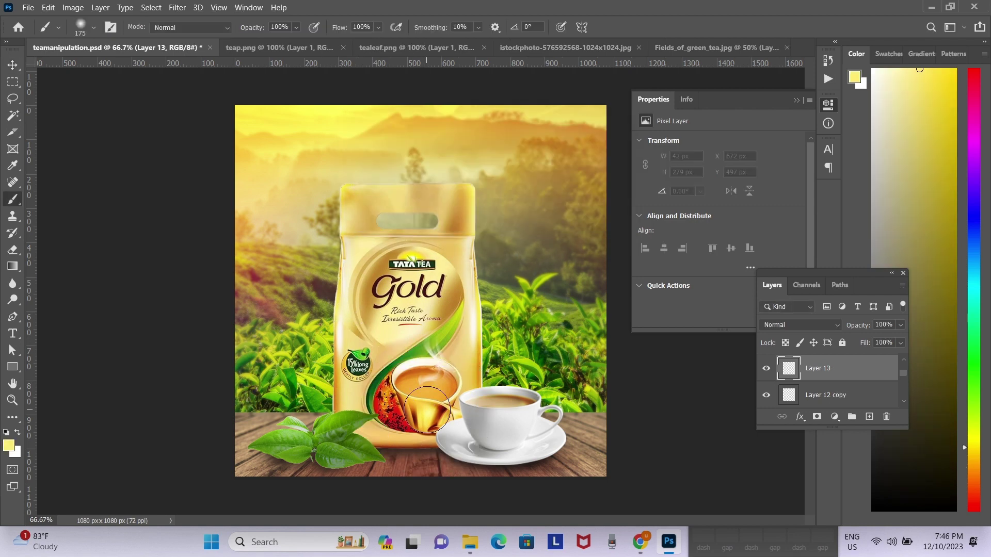
key("bracketleft")
key("bracketleft")
key("bracketleft")
left_click(338, 228)
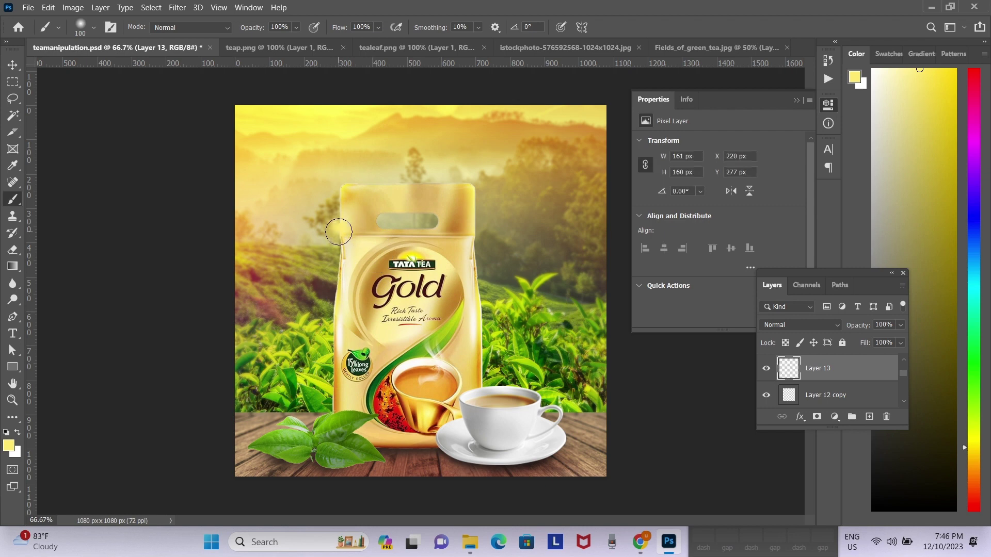
Set the glow layer to Overlay, add a little more glow, and trim the excess with the eraser
left_click(806, 330)
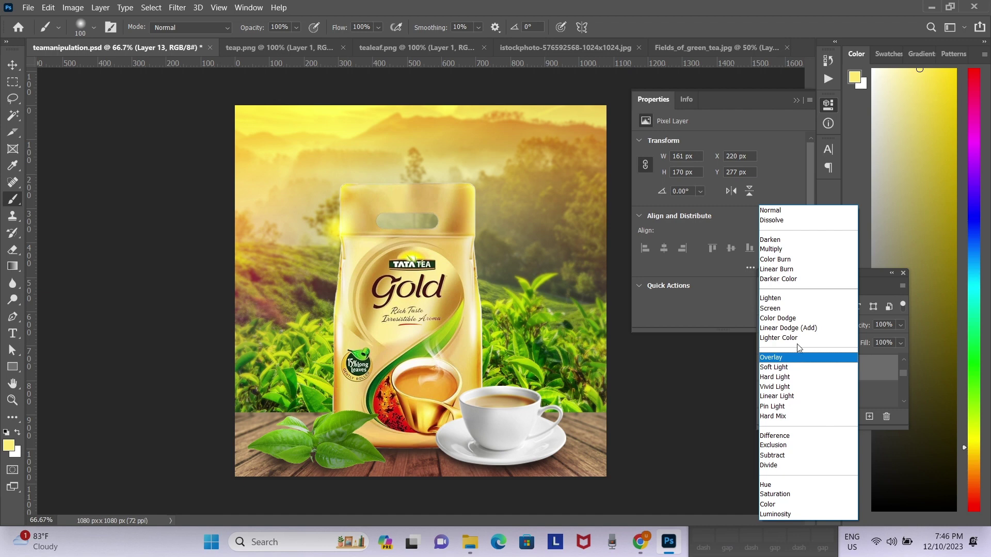
key("Escape")
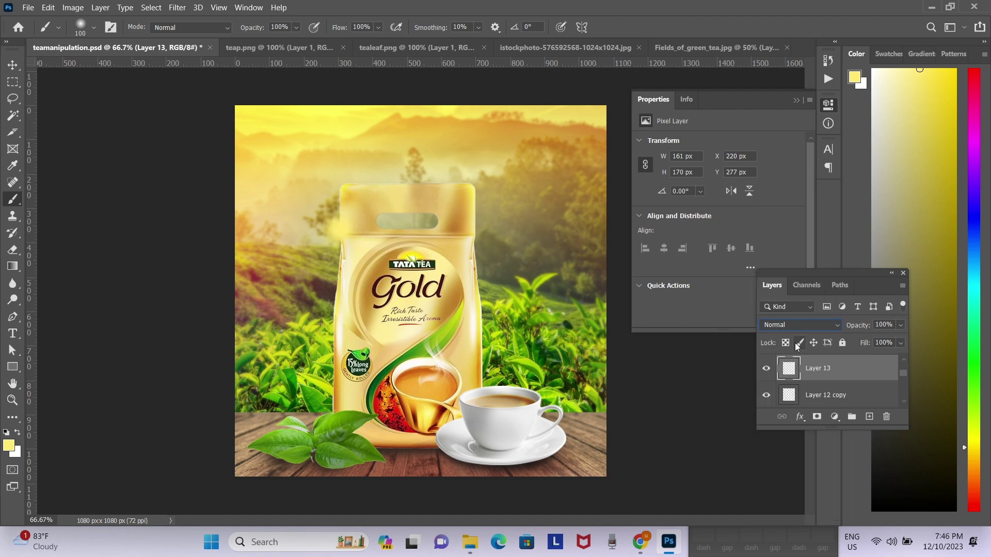
key("o")
mouse_move(322, 244)
left_mouse_down()
mouse_move(321, 219)
mouse_move(321, 255)
left_mouse_up()
key("e")
key("bracketleft")
key("bracketleft")
key("bracketleft")
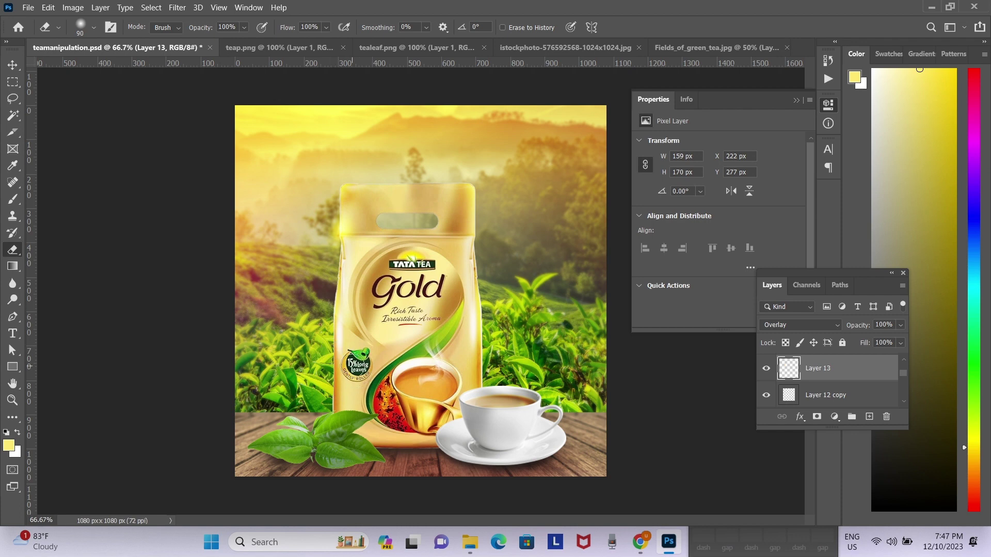
On new Layer 14, brush yellow up the bag's left edge in Hard Light and erase the excess
key("ctrl+shift+n")
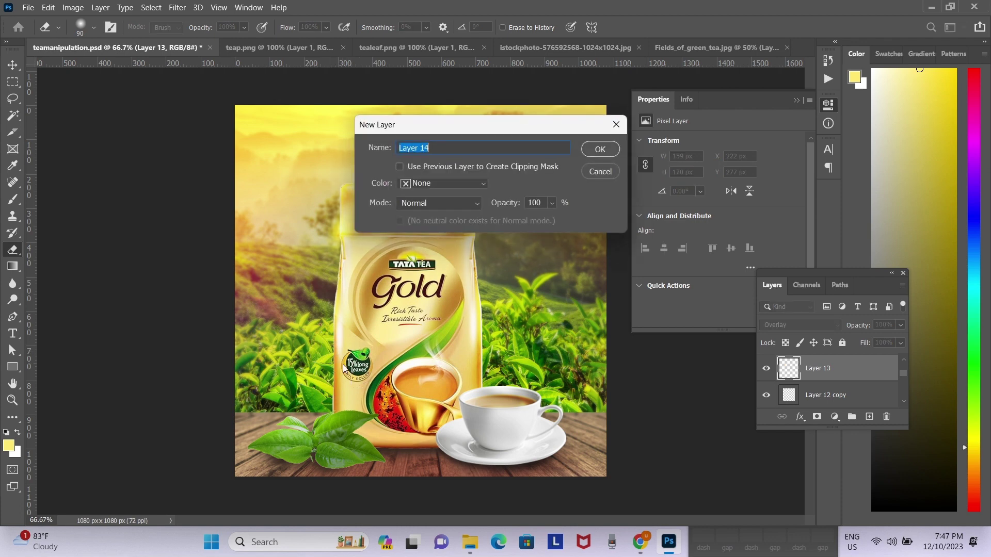
key("Return")
key("b")
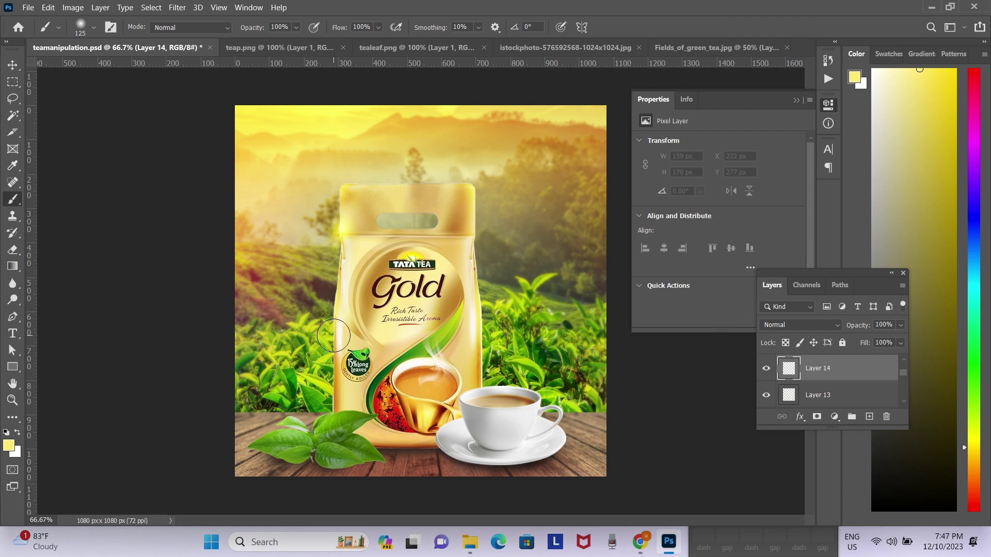
left_click_drag(334, 306, 335, 302)
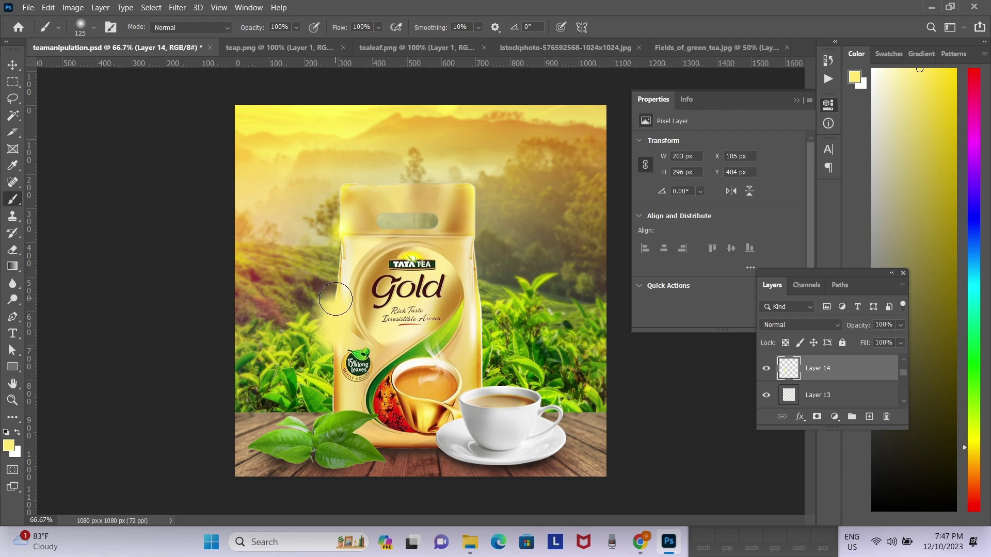
left_click(805, 326)
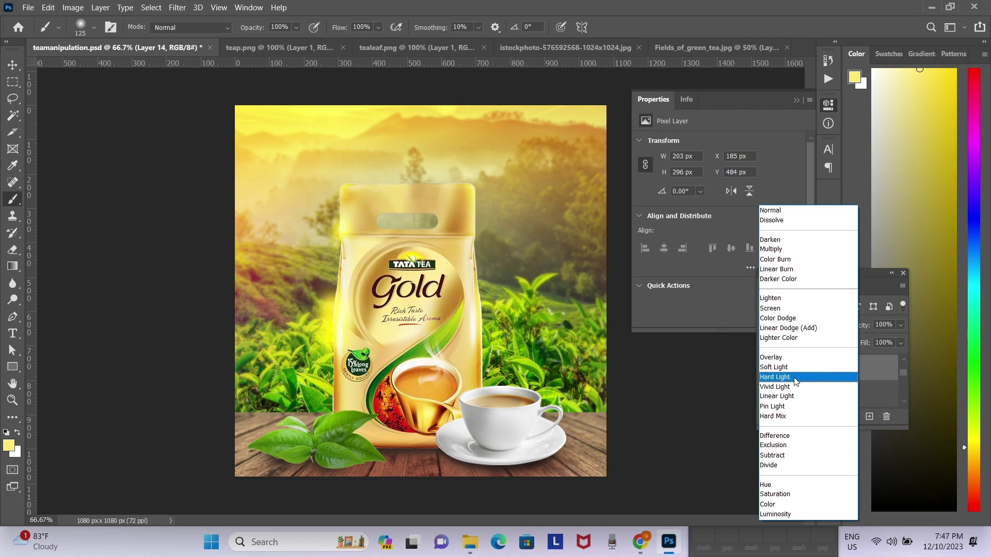
left_click(795, 382)
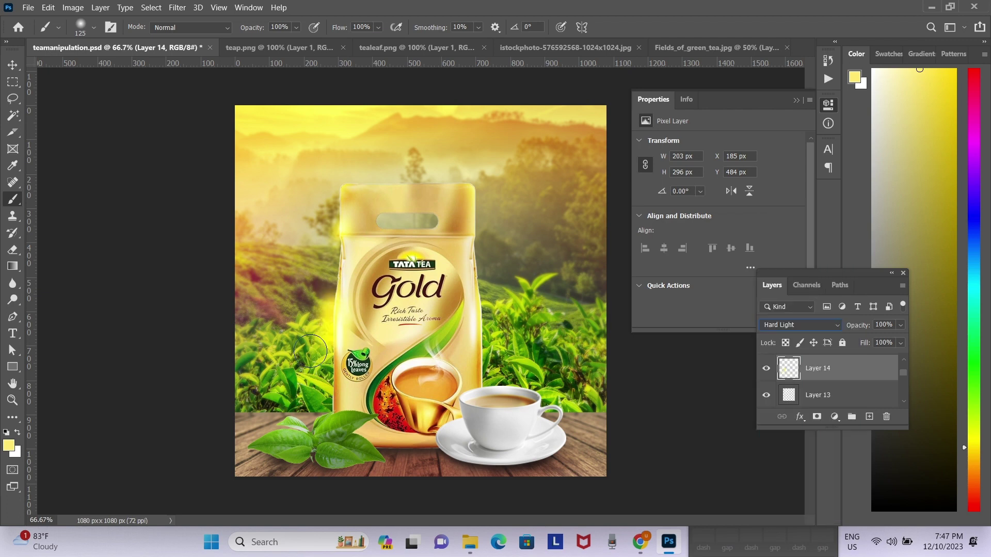
left_click_drag(355, 395, 311, 303)
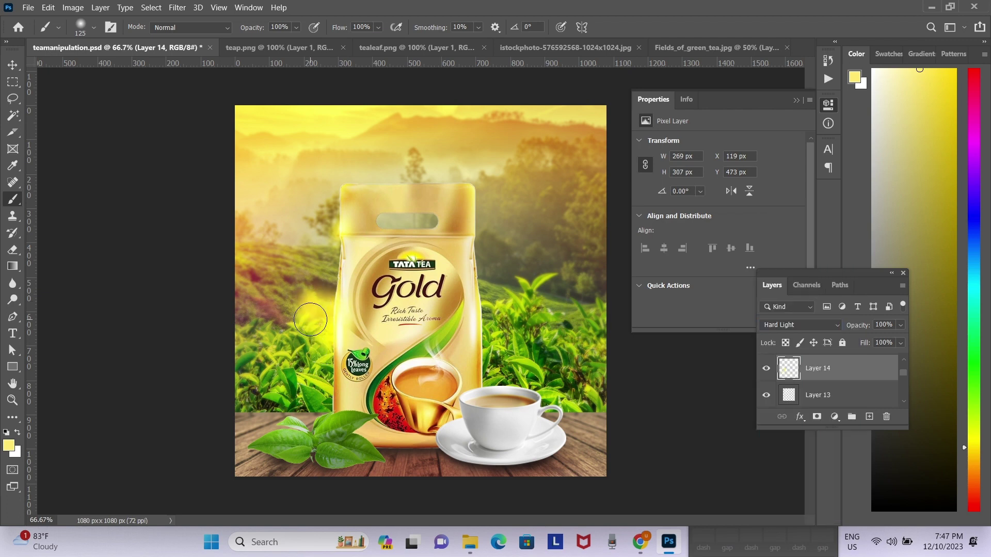
key("e")
left_click_drag(312, 331, 323, 300)
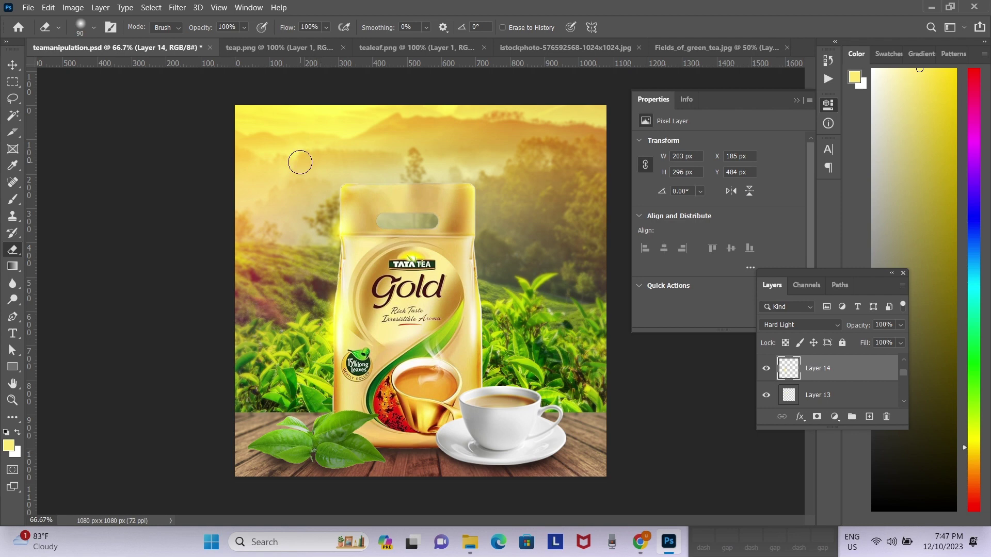
Open the sun-flare image pngwing.com (5).png from the D:\element folder
key("ctrl+o")
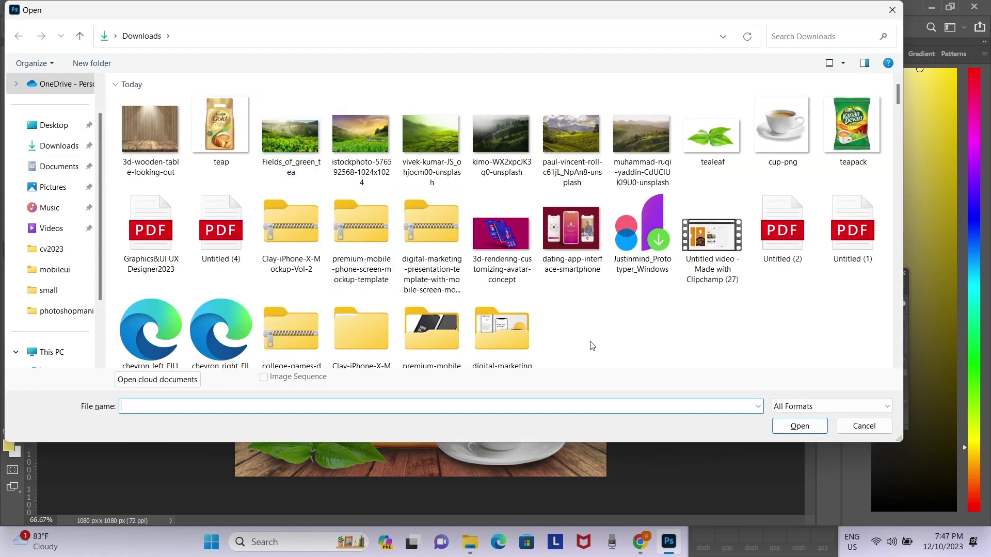
scroll(67, 271, "down", 2)
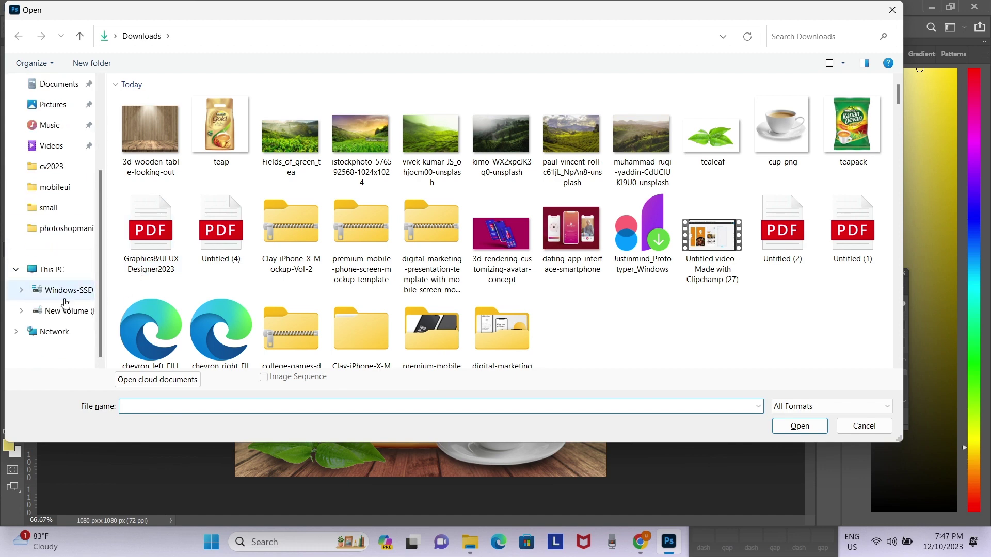
left_click(69, 310)
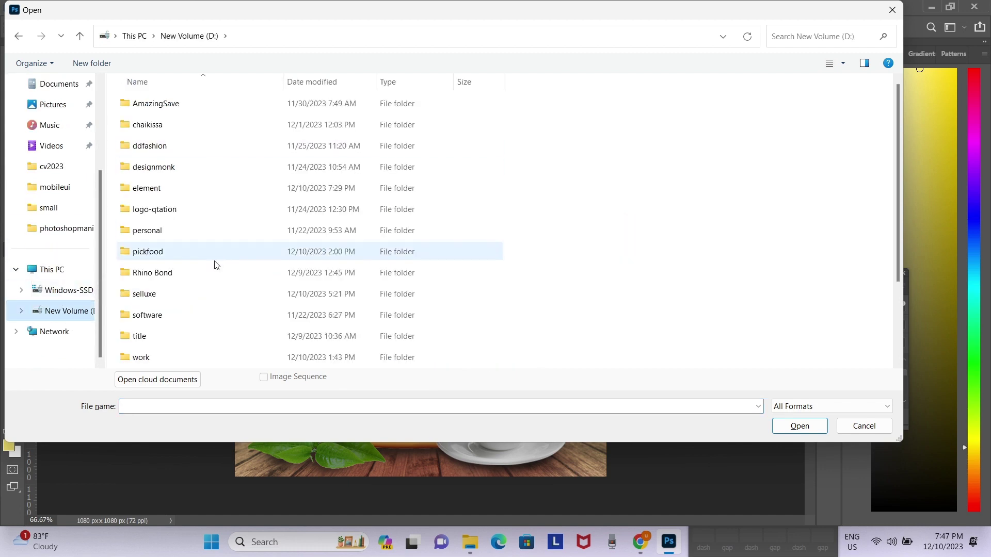
double_click(187, 190)
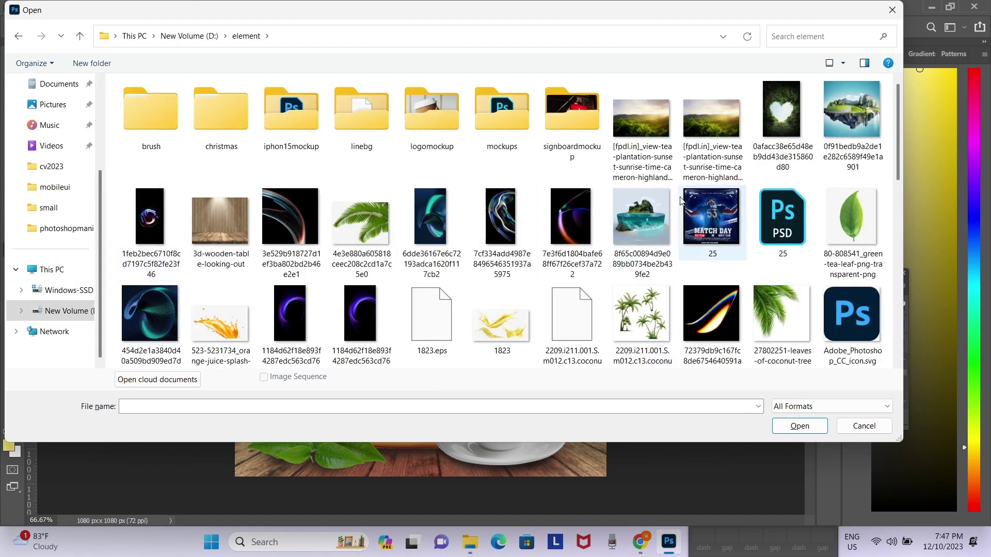
scroll(677, 221, "down", 2)
scroll(676, 221, "down", 3)
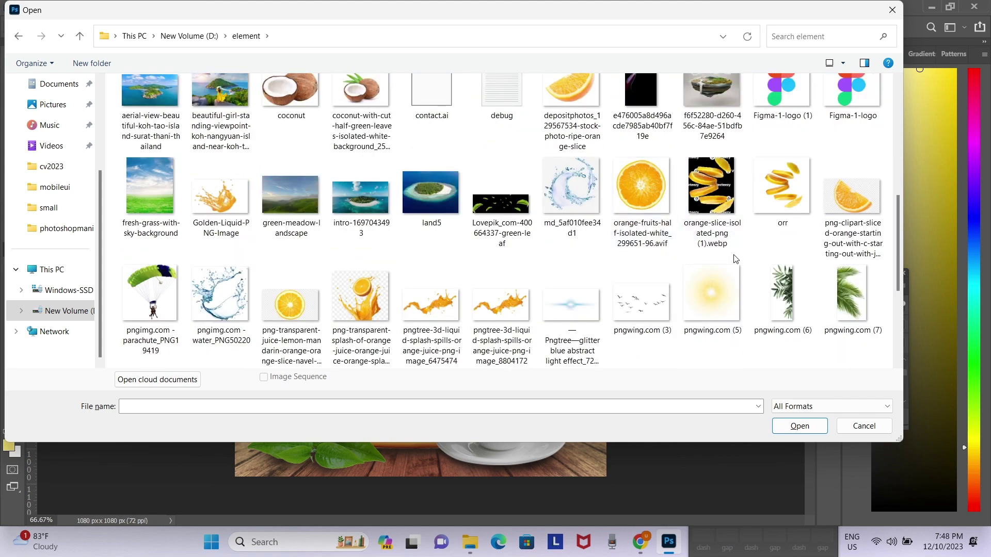
double_click(712, 300)
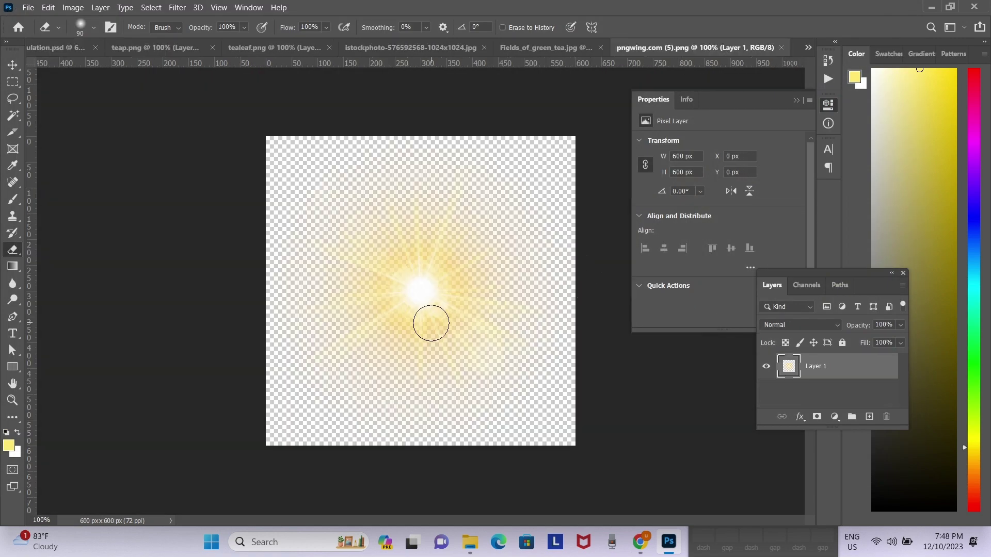
Shift the flare left and up, then close the istockphoto image without saving and the teap.png document
key("v")
left_click_drag(421, 304, 376, 296)
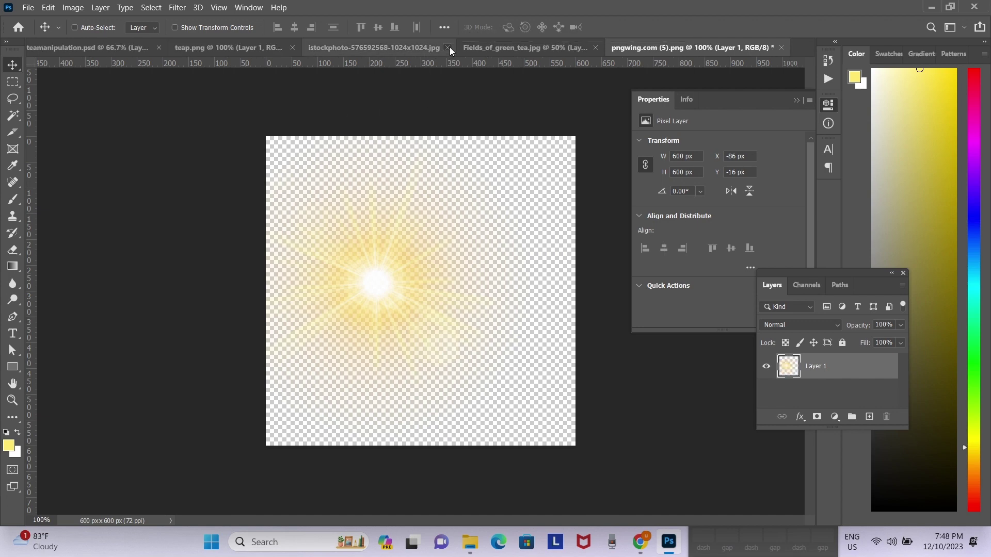
left_click(447, 48)
left_click(527, 216)
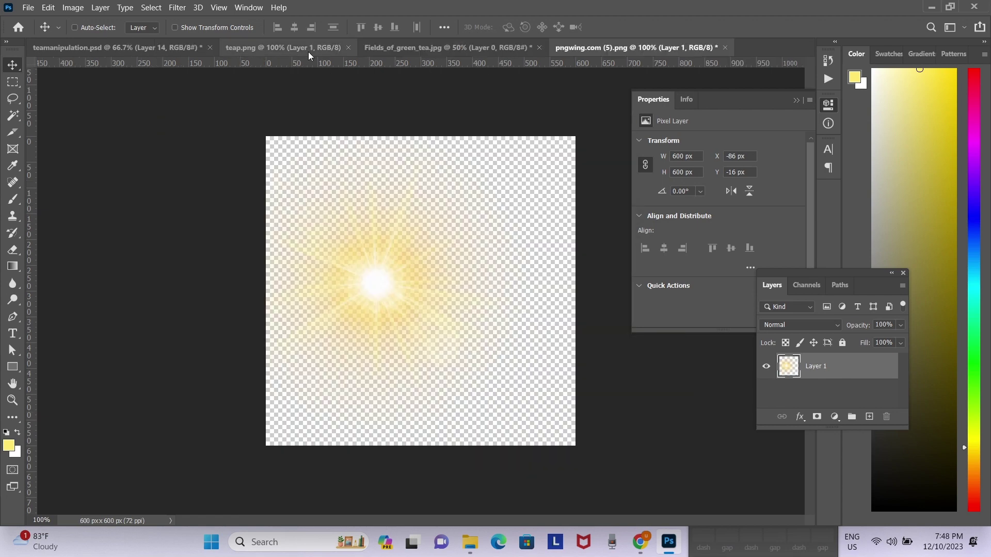
left_click(350, 48)
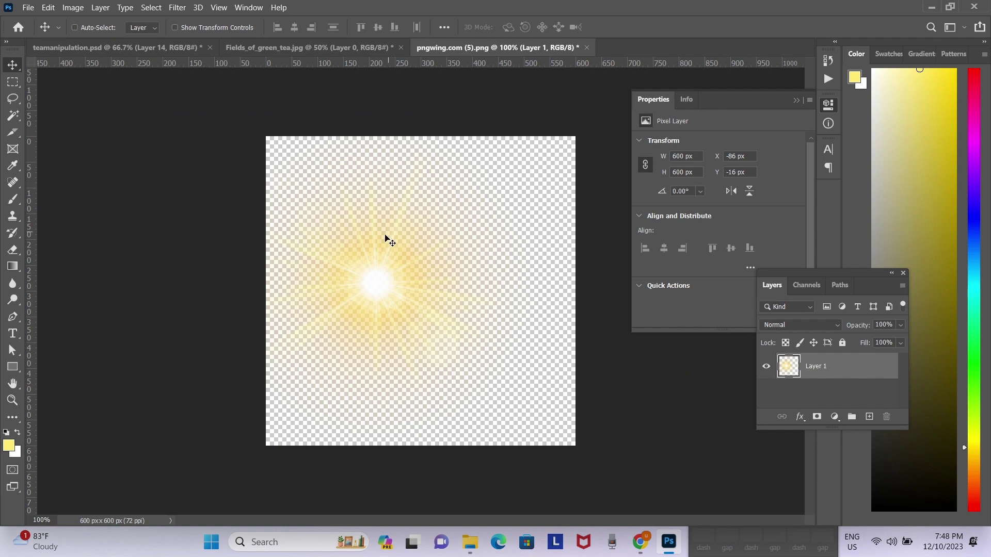
left_click(93, 47)
Place the sun flare into the tea-pack composite and enlarge it slightly
left_click_drag(131, 71, 310, 210)
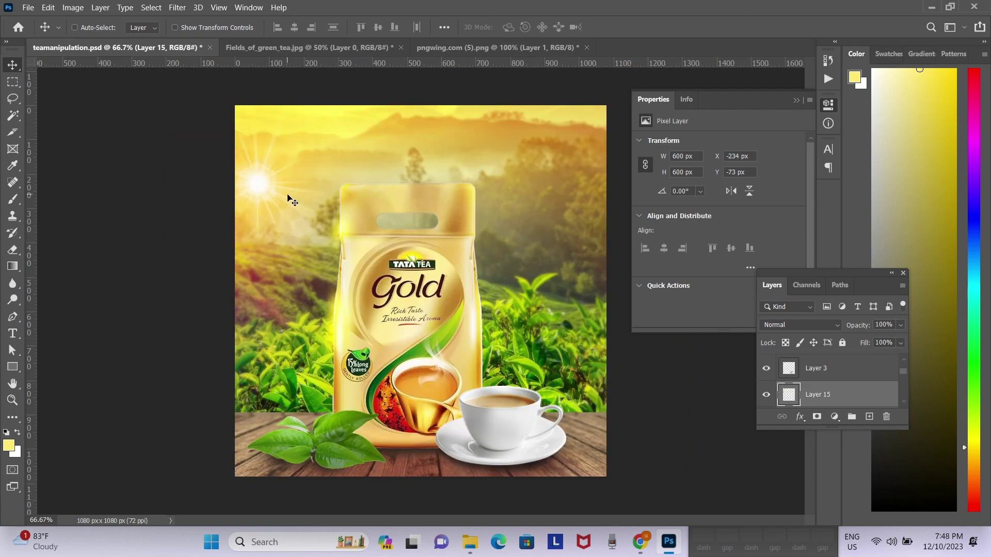
key("ctrl+t")
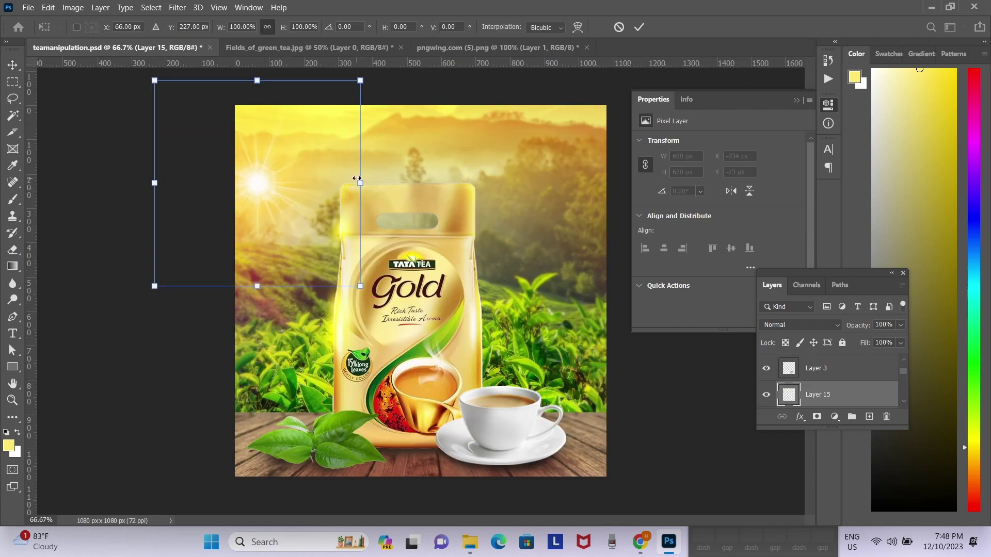
mouse_move(359, 182)
left_mouse_down()
mouse_move(395, 149)
mouse_move(280, 133)
mouse_move(295, 139)
left_mouse_up()
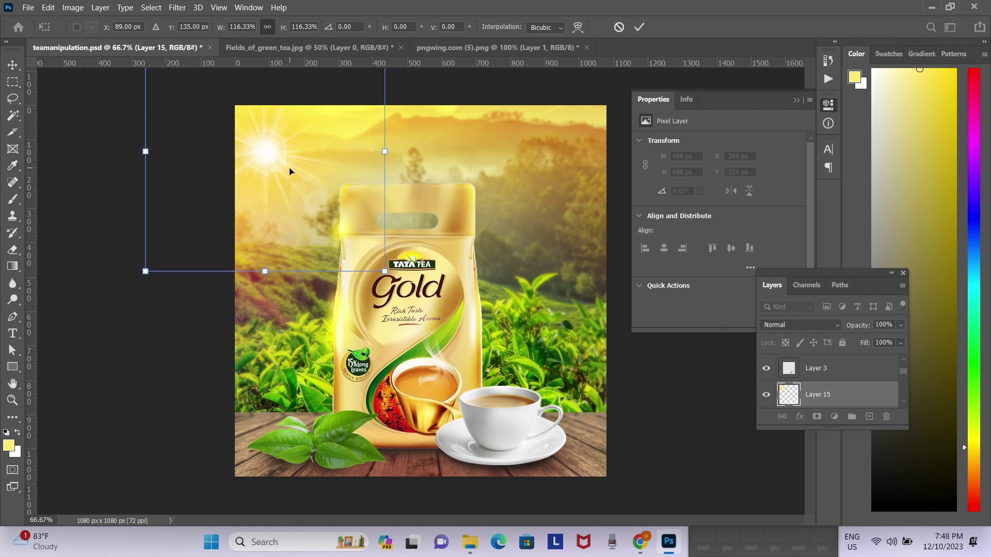
key("Return")
Apply a 5.8-pixel Gaussian Blur to the flare layer and save the composite
left_click(177, 8)
mouse_move(184, 144)
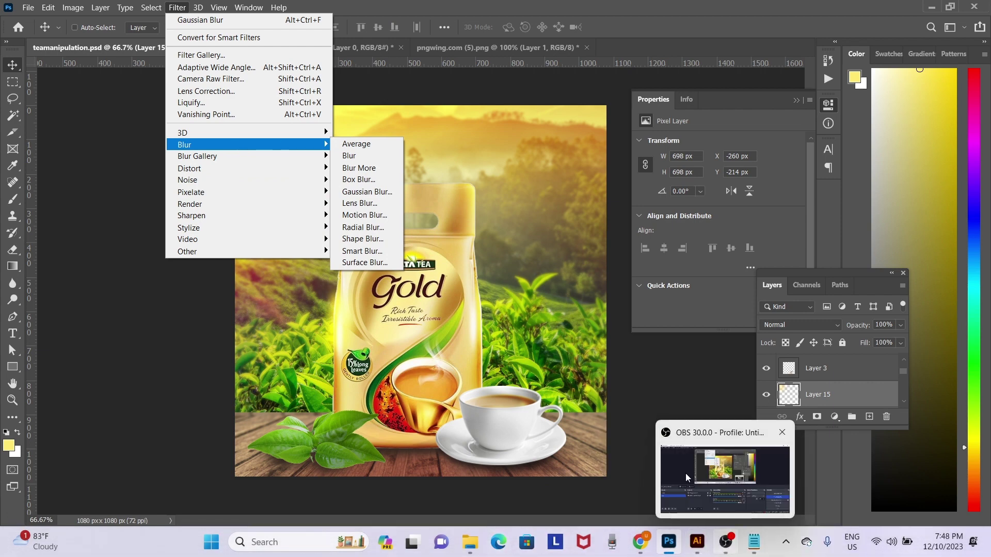
left_click(379, 195)
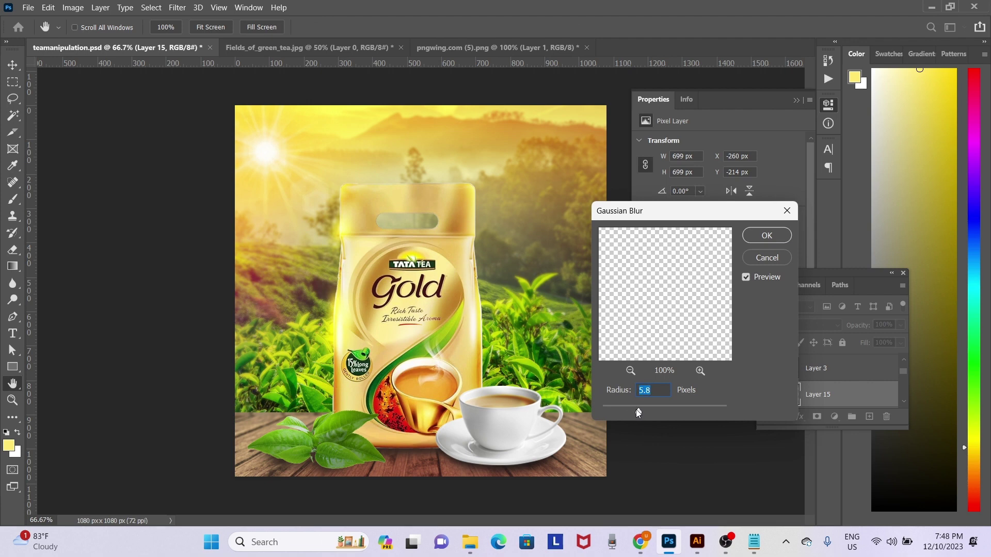
left_click(756, 240)
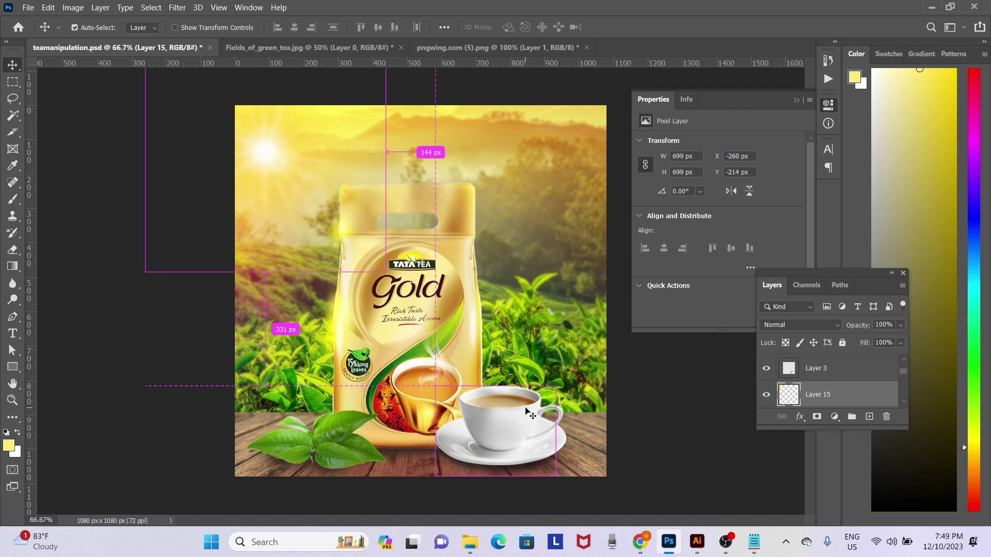
key("ctrl+s")
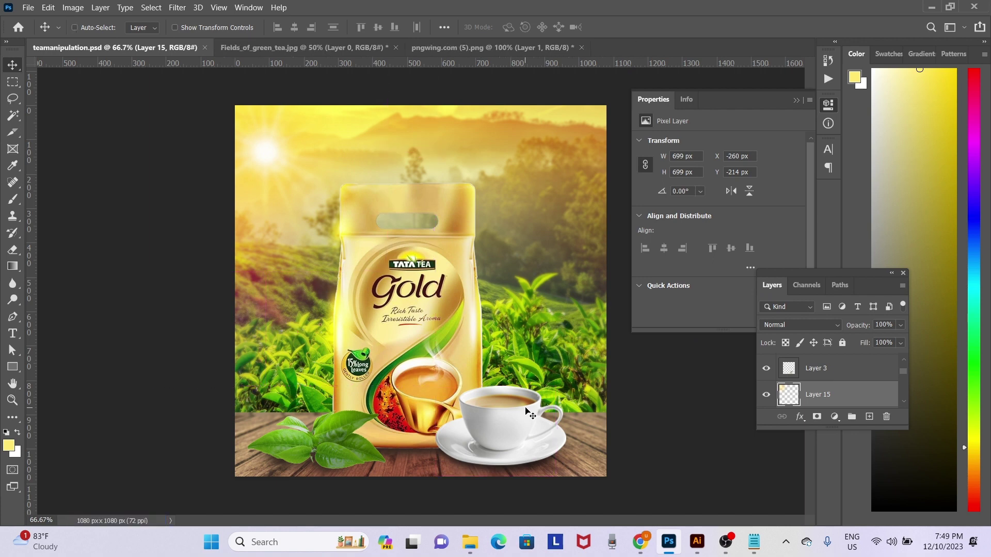
On a new layer, paint a soft pale-yellow glow just above the front teacup's rim
key("ctrl+shift+n")
key("Return")
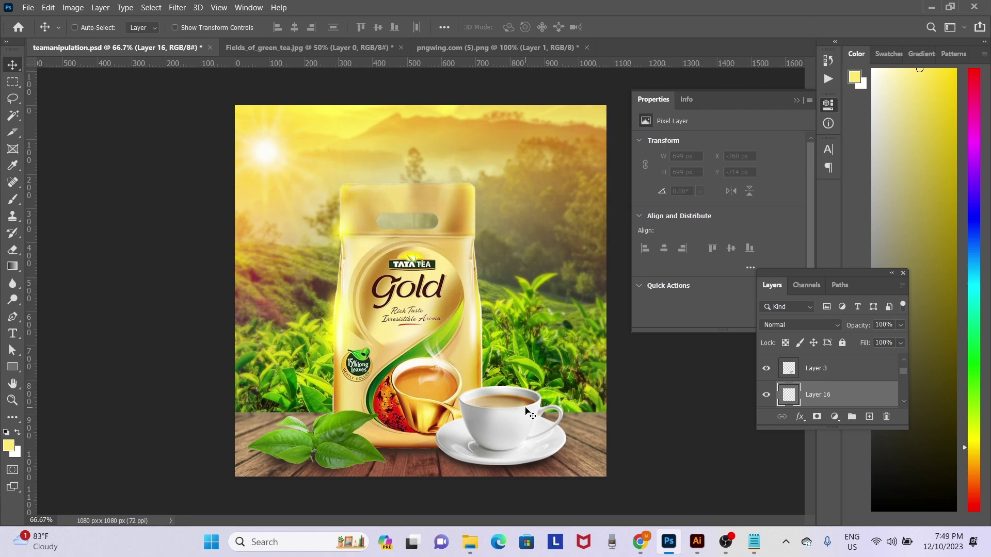
key("b")
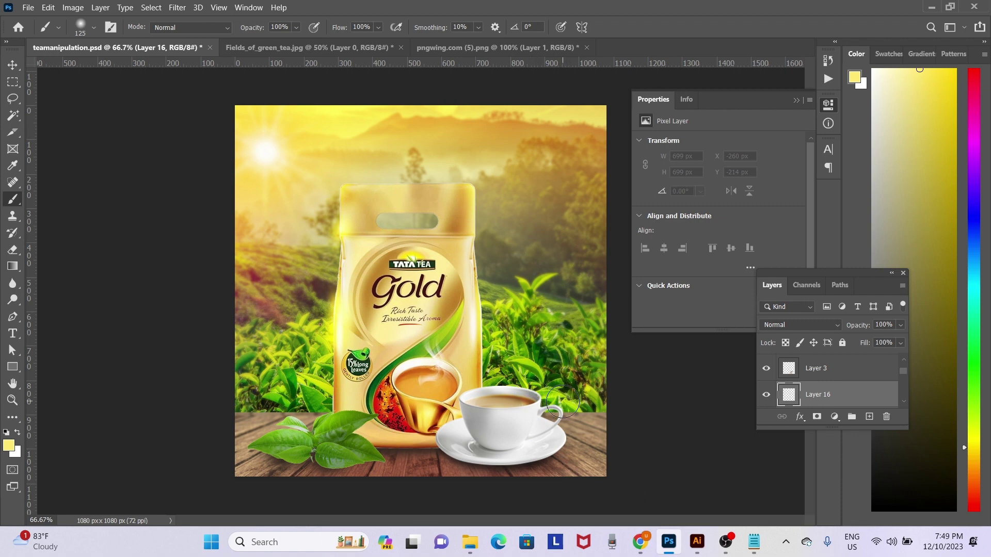
scroll(511, 402, "up", 1)
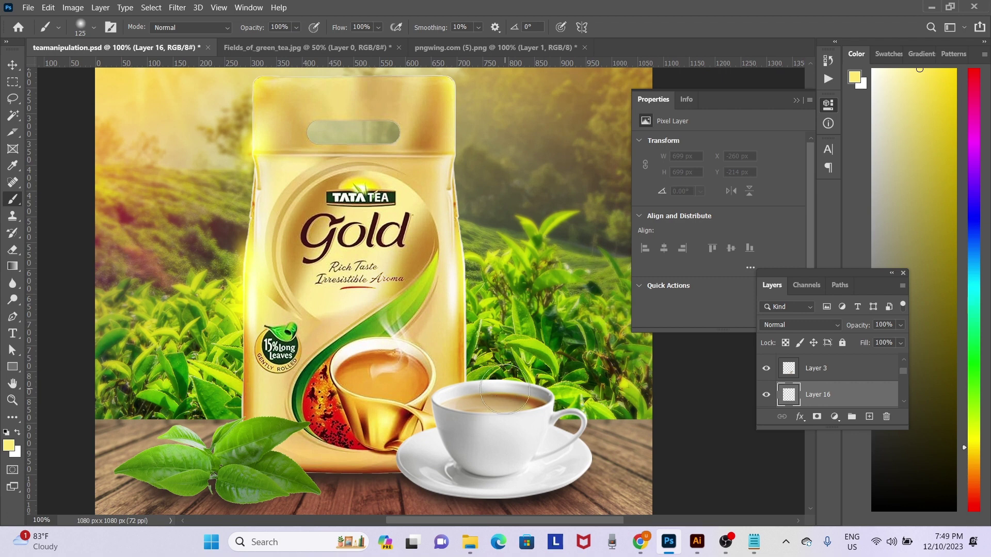
left_click(258, 298, "alt")
key("[")
key("[")
key("[")
key("]")
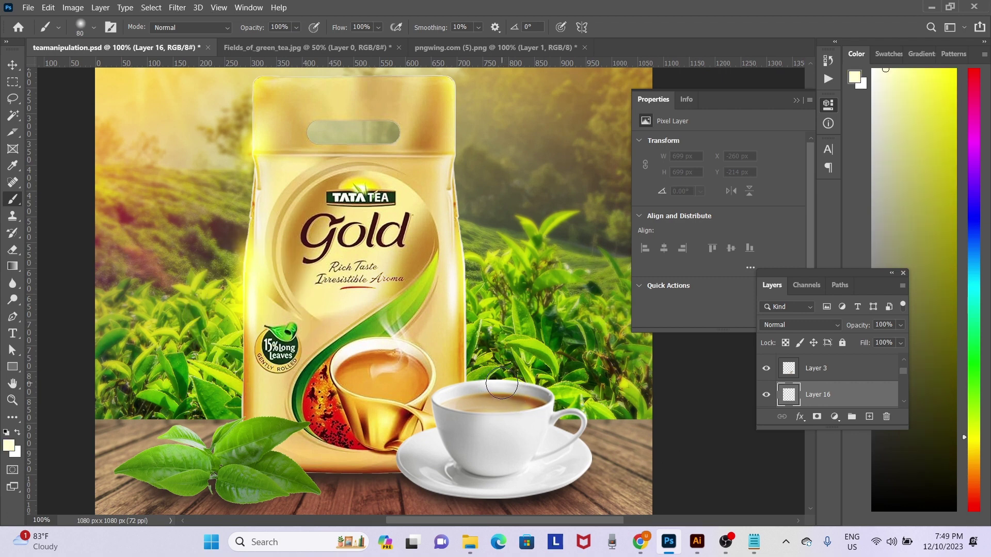
key("]")
left_click(502, 383)
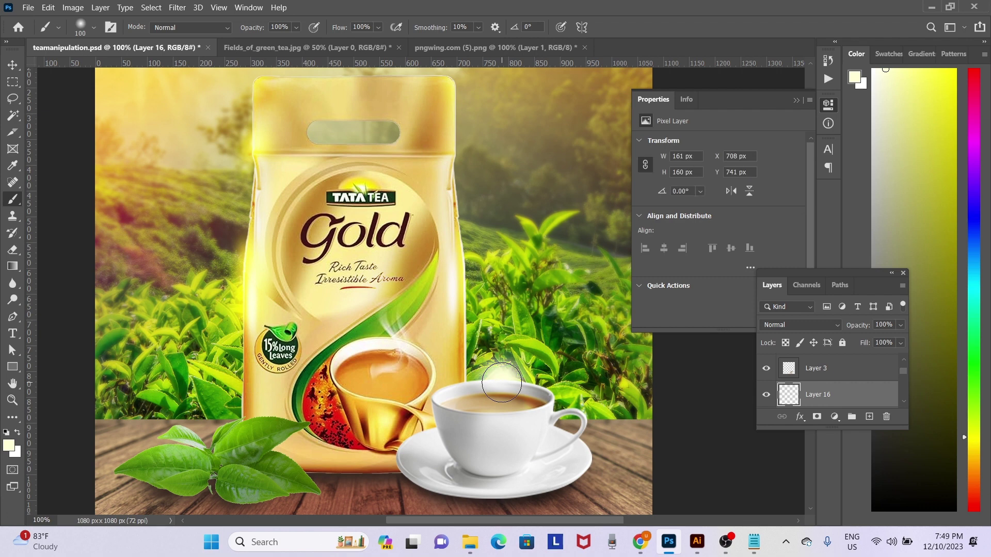
Move the cup glow layer to the top of the layer stack
key("c")
key("ctrl+shift+bracketright")
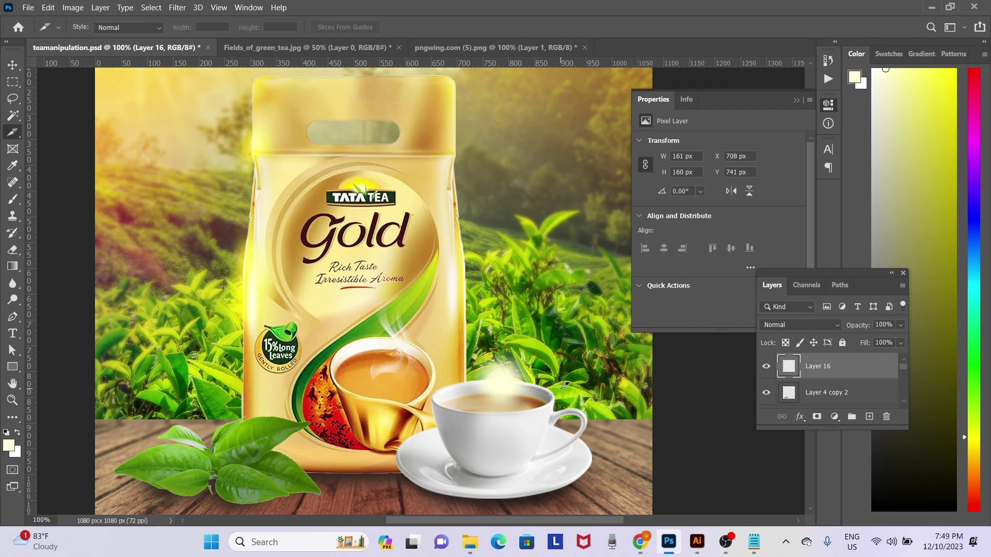
key("ctrl+t")
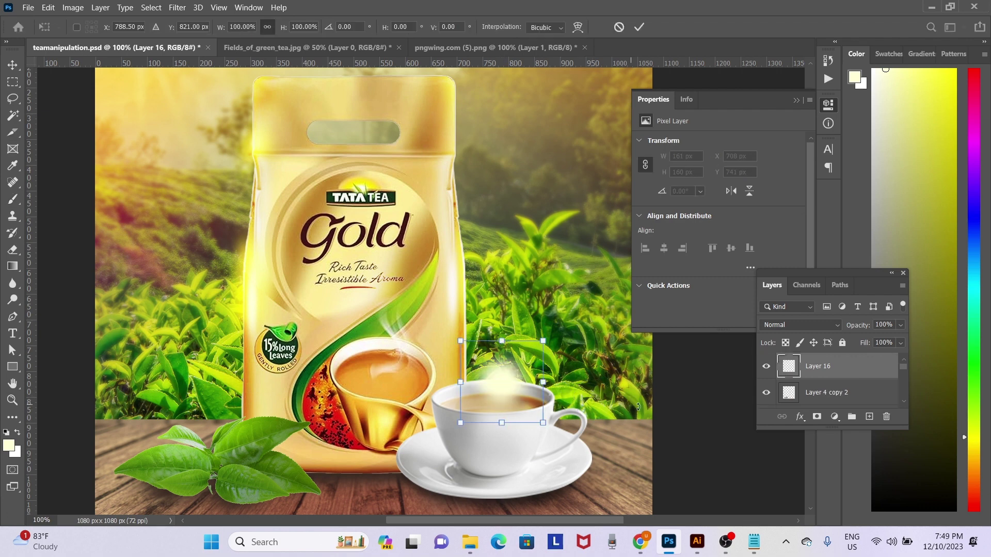
key("Return")
Set the cup glow layer's blend mode to Vivid Light
left_click(801, 325)
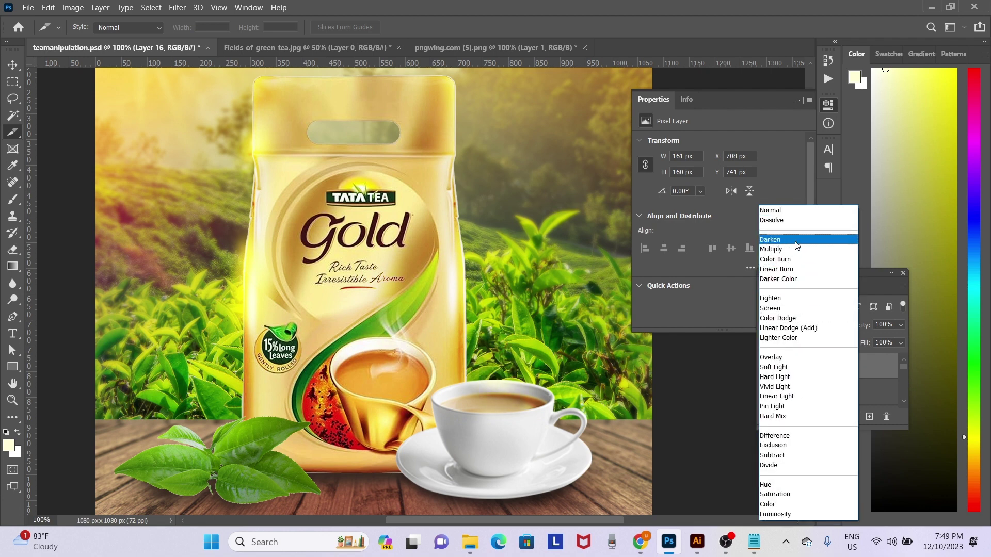
left_click(795, 241)
key("Down")
key("Down")
key("Down")
key("Down")
key("Down")
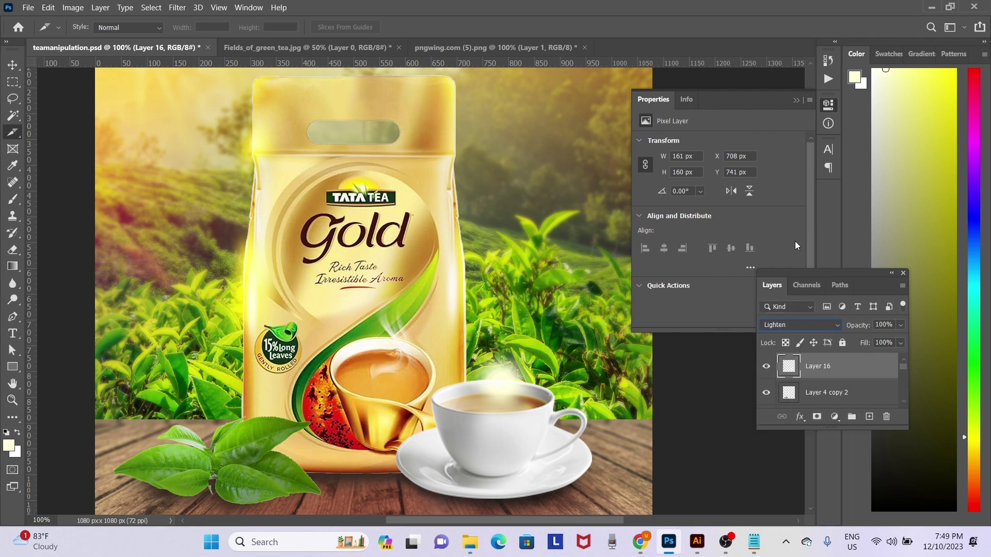
key("Down")
key("Down")
key("Down")
key("Down")
key("Down")
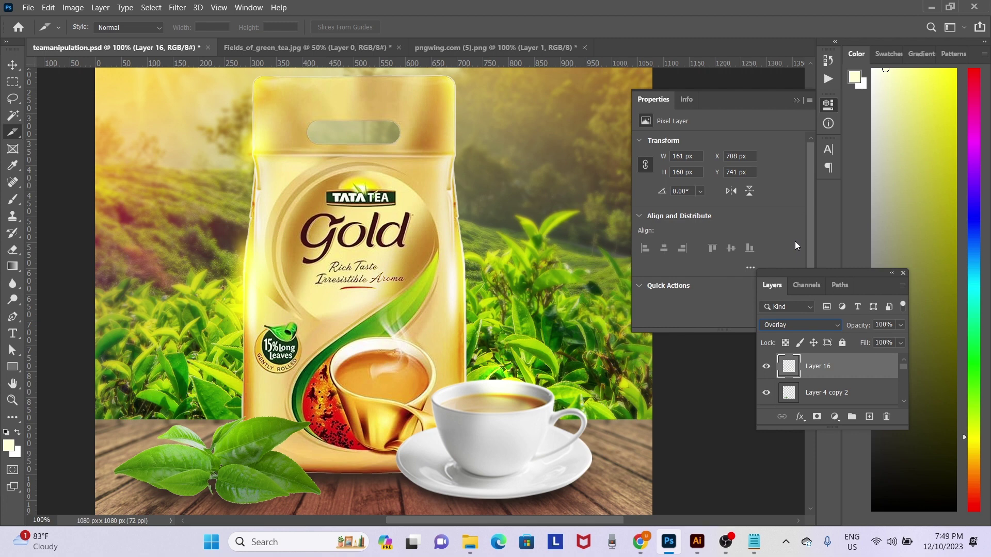
key("Down")
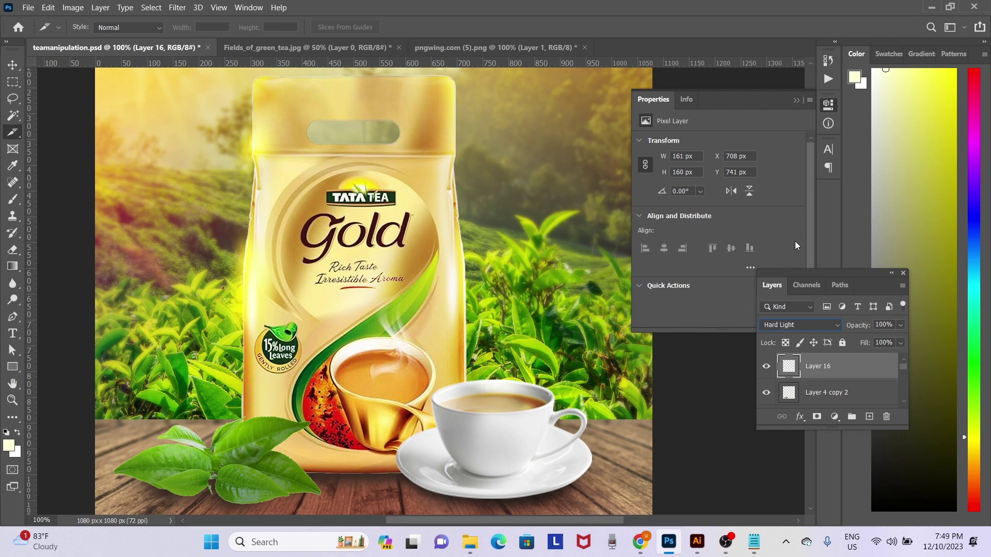
key("Down")
key("Down")
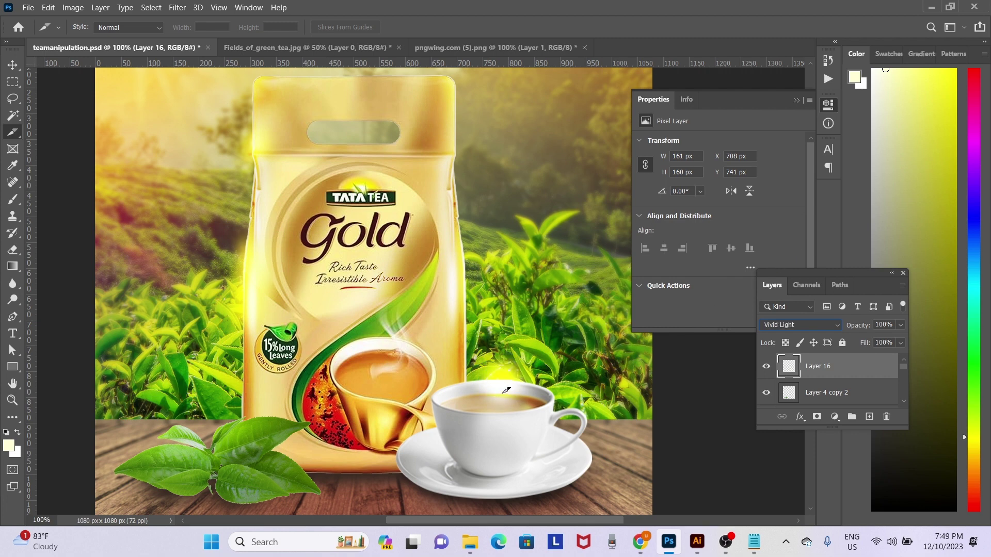
Squash the glow vertically into a thin band over the tea's surface
left_click(13, 64)
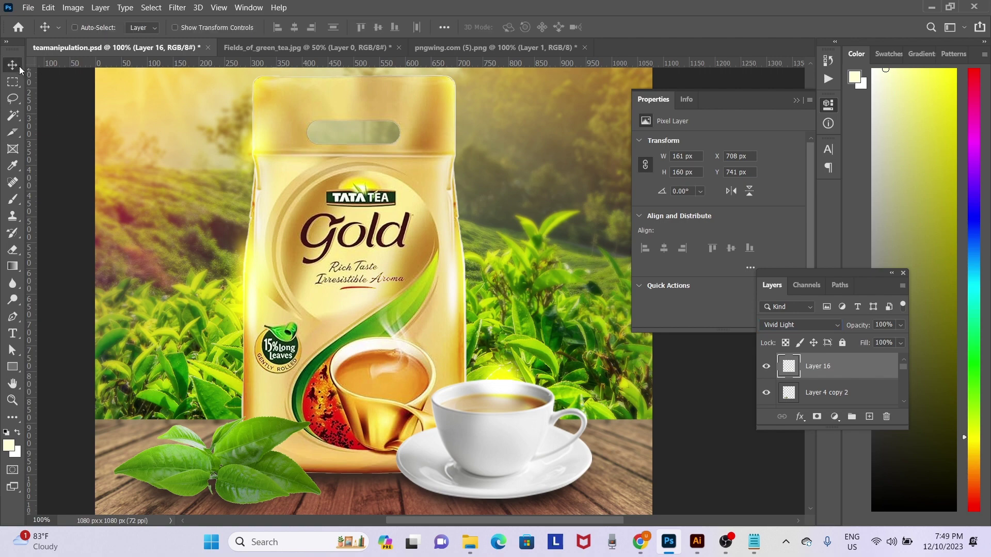
scroll(515, 394, "up", 1)
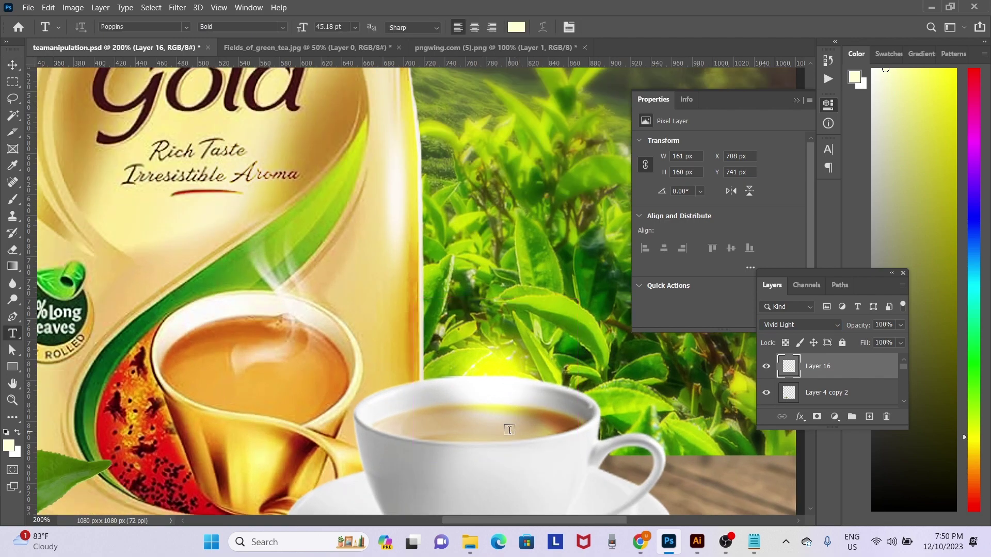
key("ctrl+t")
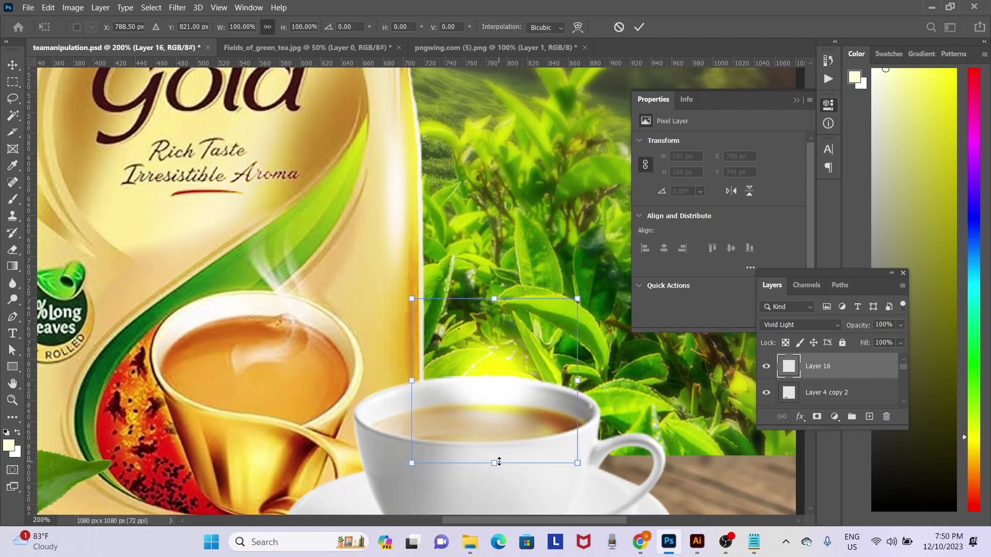
left_click_drag(499, 461, 499, 426)
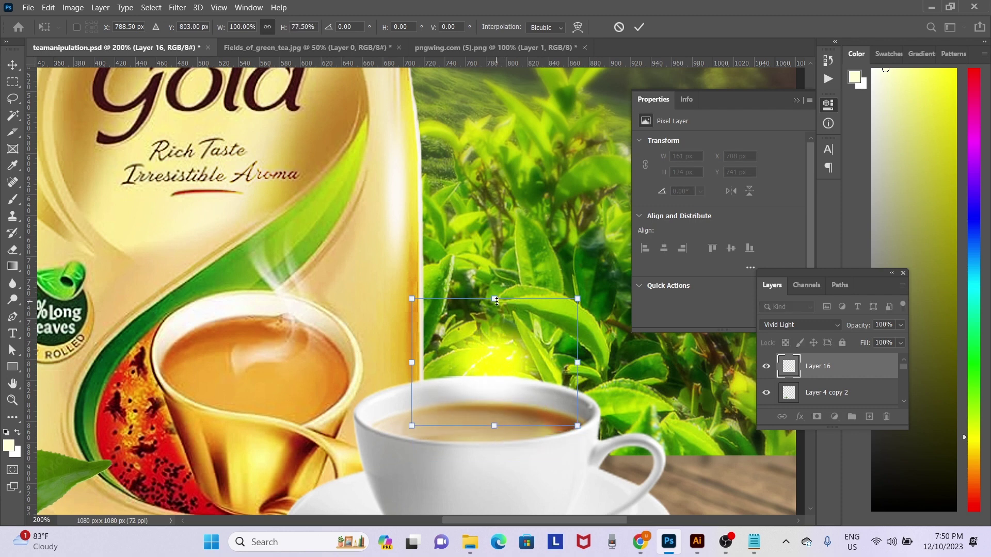
left_click_drag(497, 301, 497, 340)
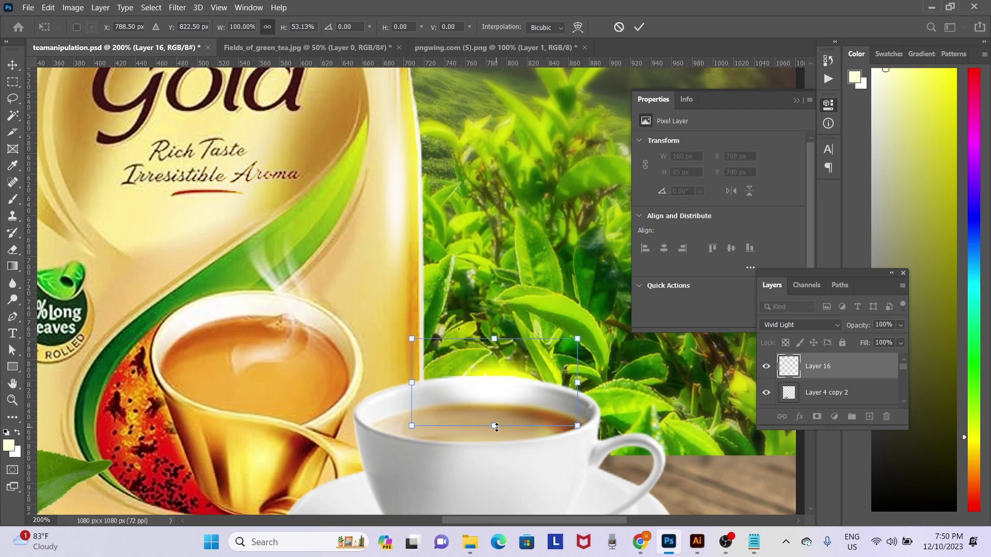
left_click_drag(496, 427, 495, 405)
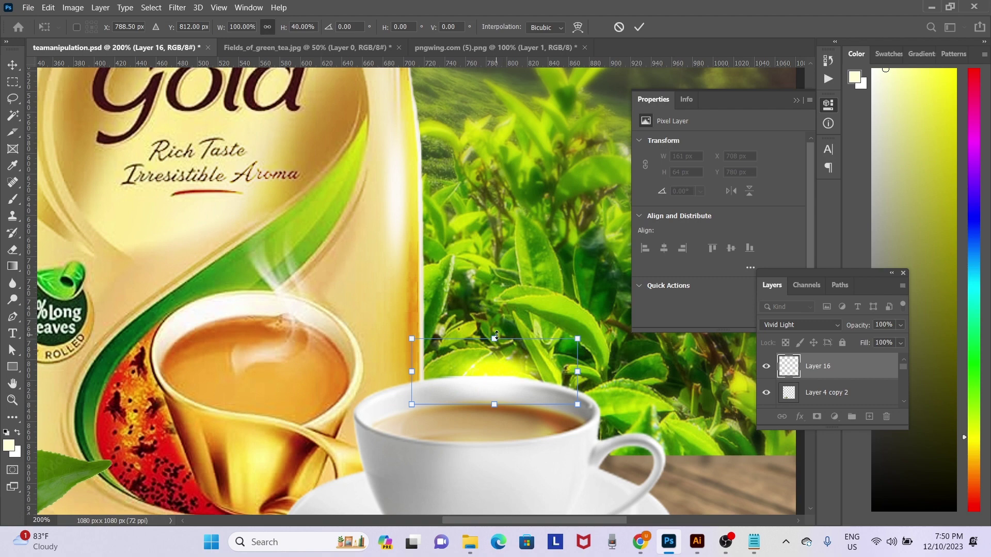
left_click_drag(497, 336, 499, 387)
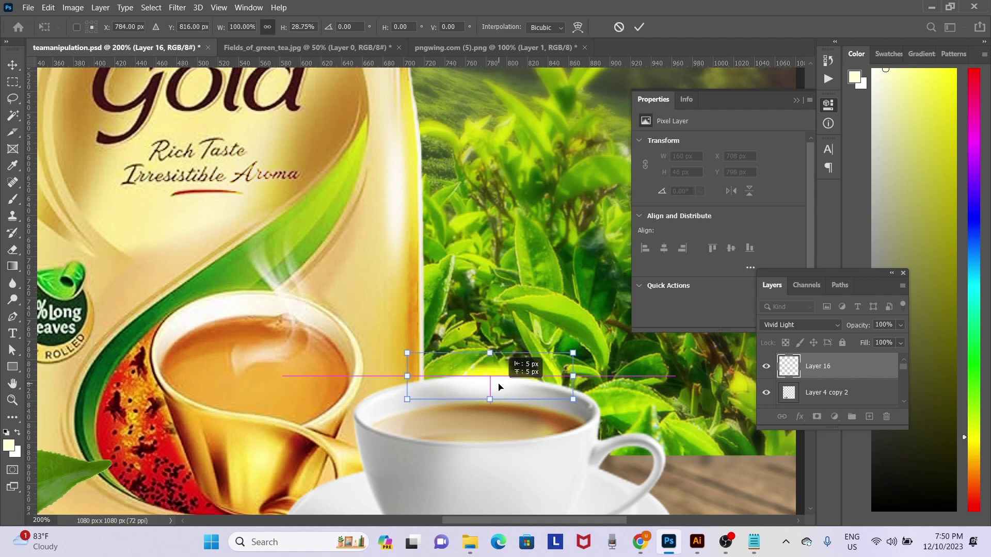
key("Return")
key("ctrl+minus")
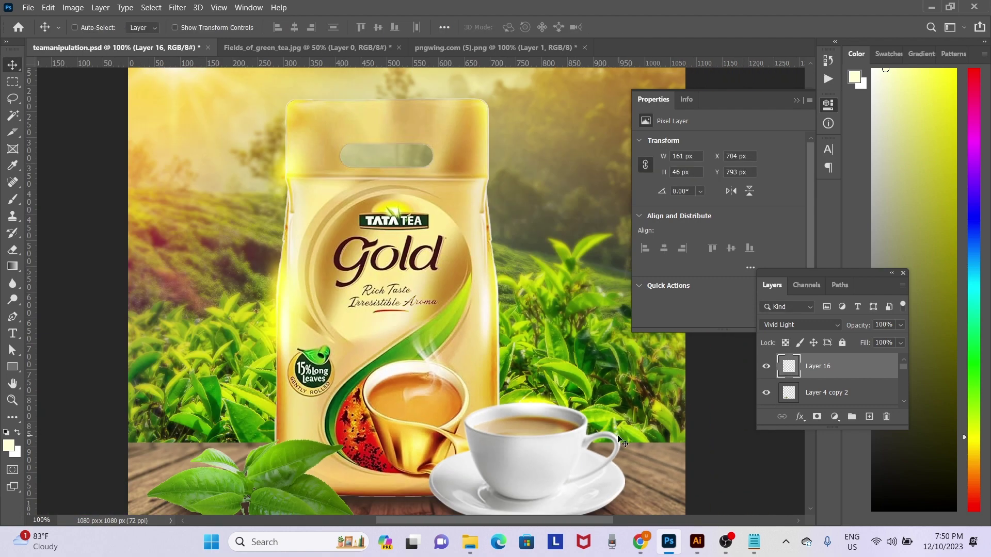
Set the cup glow layer to Linear Dodge (Add) and nudge it toward the cup rim
left_click(800, 325)
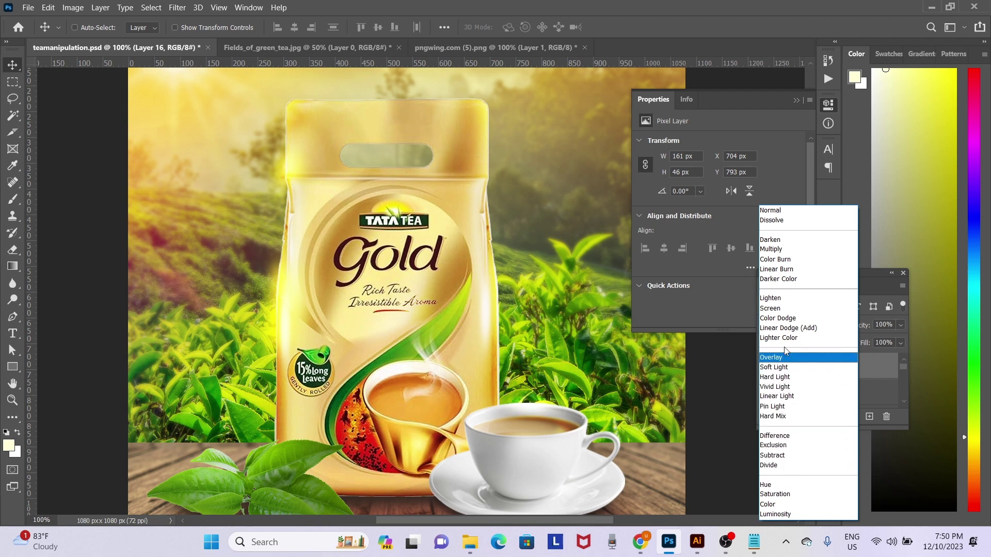
left_click(785, 331)
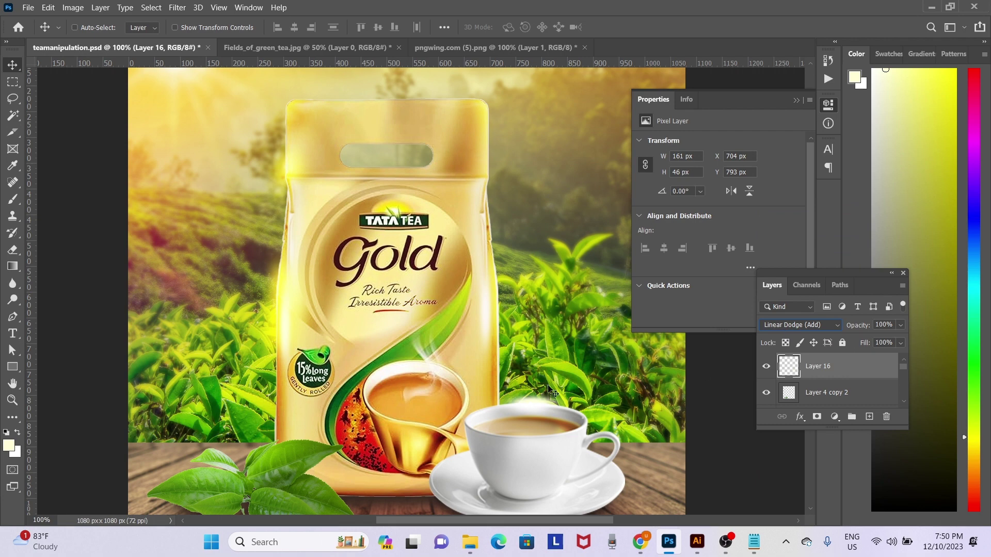
mouse_move(544, 407)
left_mouse_down()
mouse_move(544, 388)
mouse_move(631, 430)
left_mouse_up()
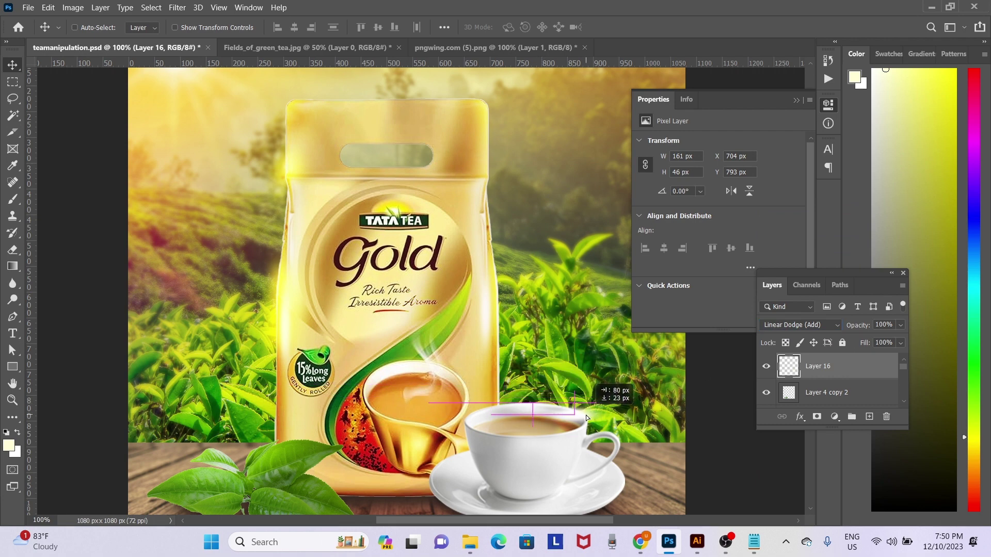
Move and shrink the glow to sit across the tea surface inside the cup
key("ctrl+t")
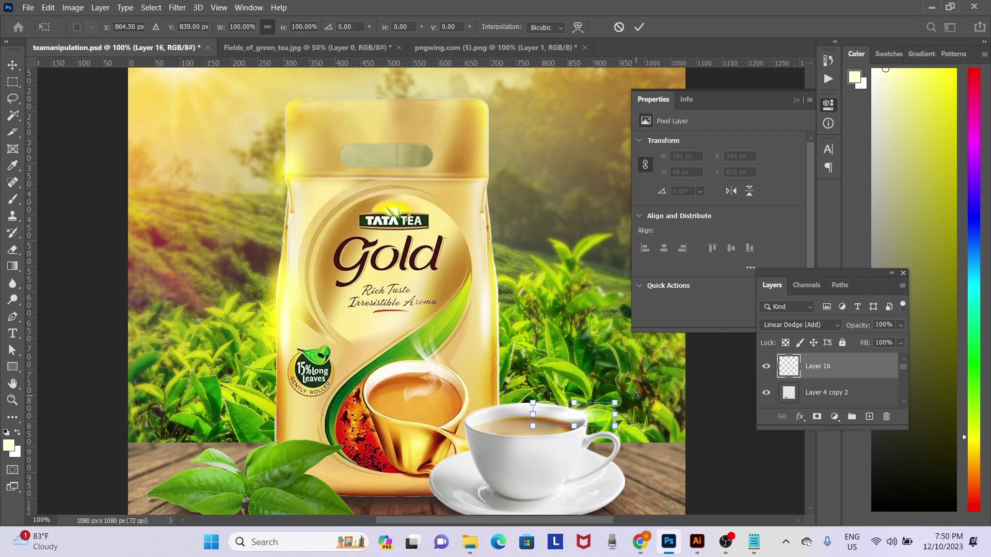
mouse_move(598, 414)
left_mouse_down()
mouse_move(517, 439)
mouse_move(564, 428)
left_mouse_up()
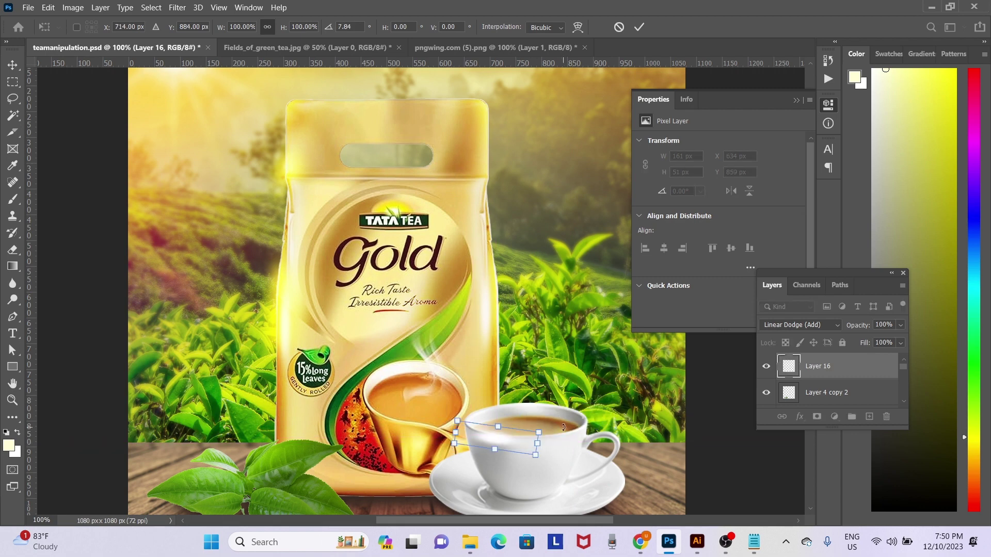
mouse_move(500, 453)
left_mouse_down()
mouse_move(499, 418)
mouse_move(508, 445)
left_mouse_up()
key("Return")
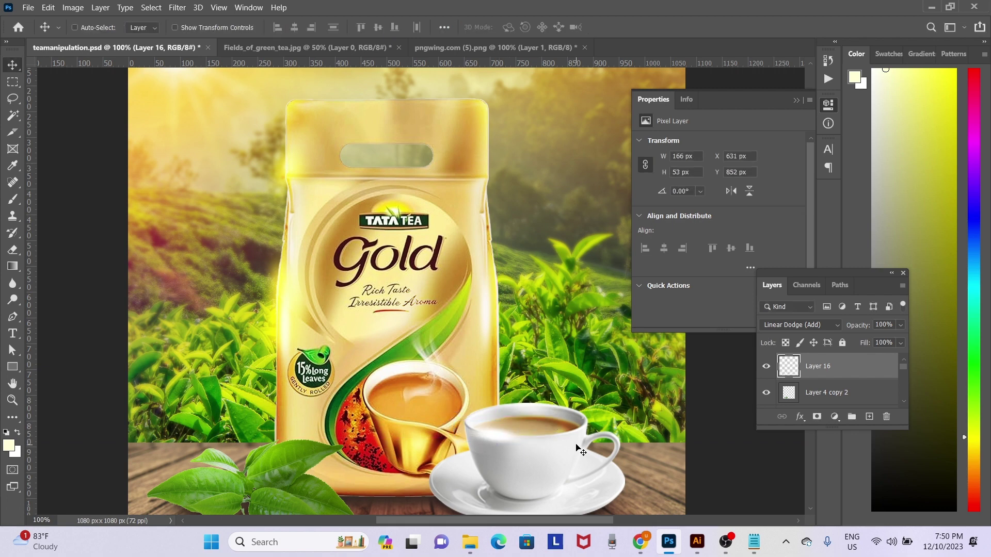
key("Delete")
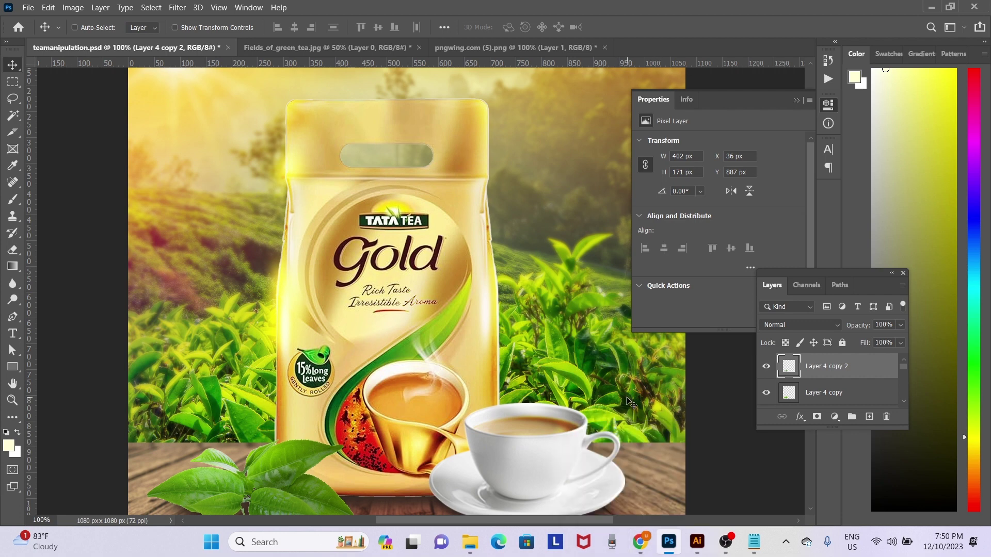
Add an empty Layer 16 for the steam and switch to the Brush tool
key("ctrl+shift+n")
key("Return")
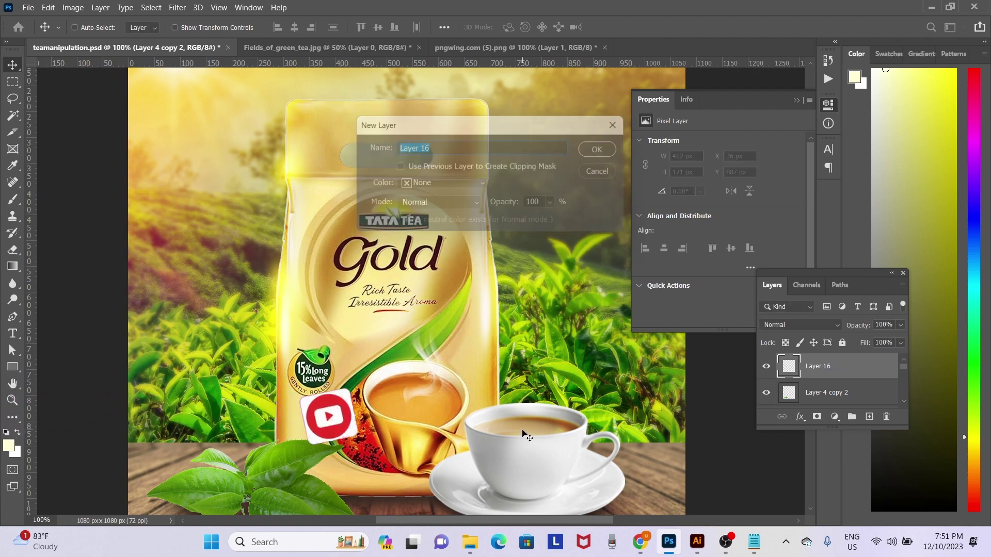
key("b")
right_click(522, 430)
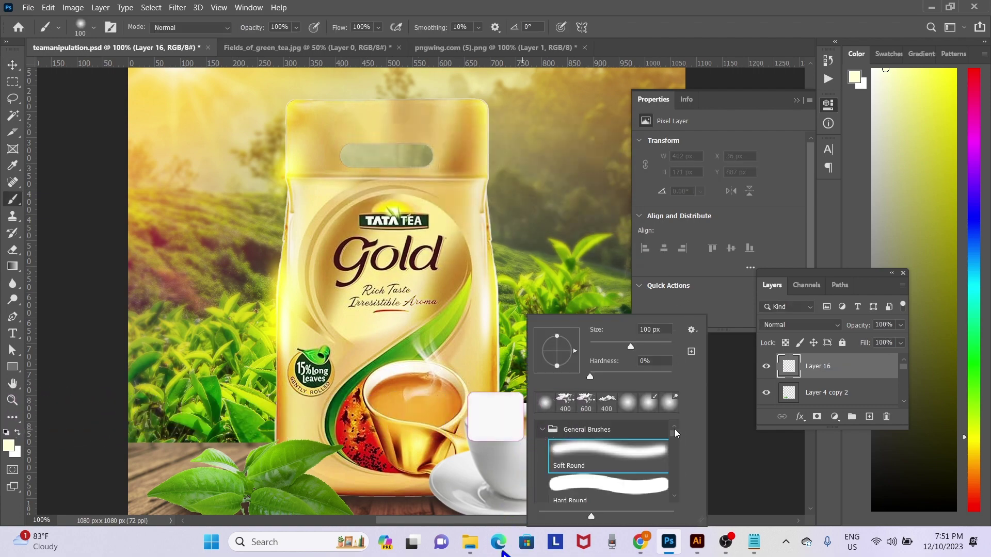
left_click_drag(674, 433, 677, 489)
Import the 20 Smoke Brushes file into the brush presets
left_click(695, 336)
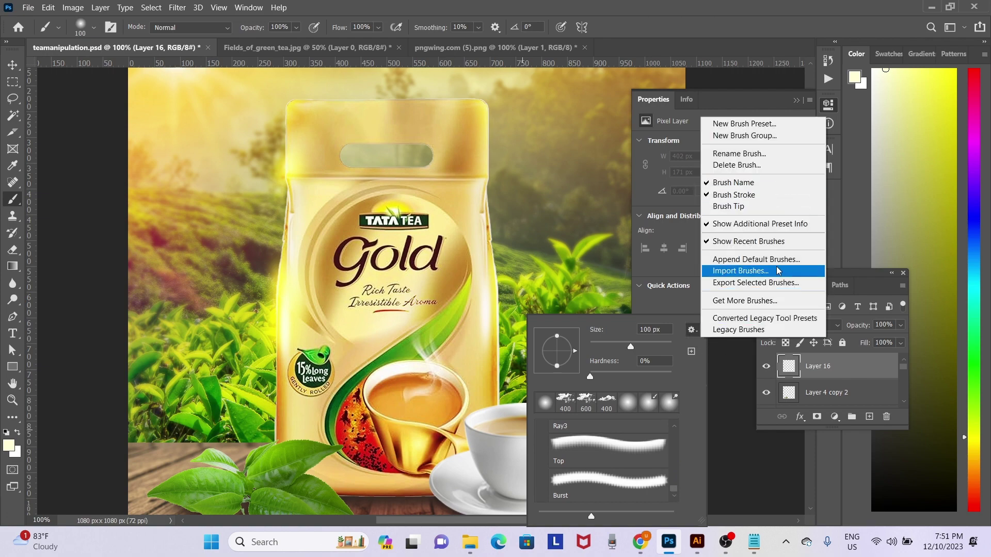
left_click(778, 271)
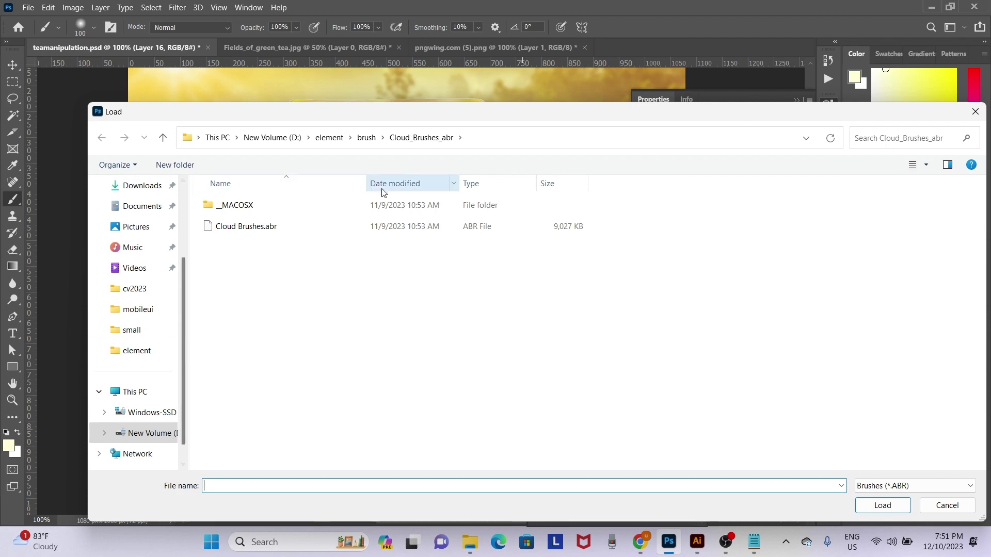
left_click(367, 137)
double_click(273, 207)
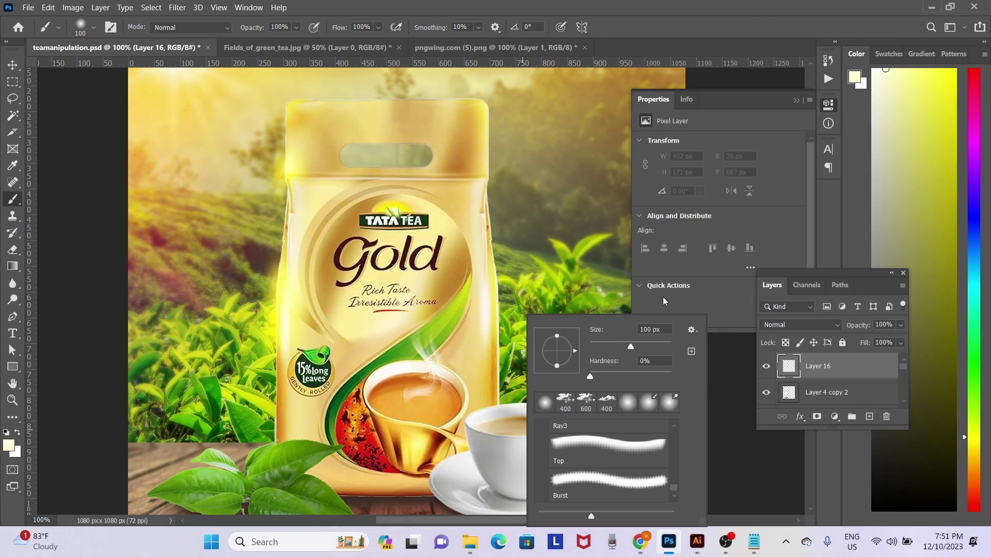
Expand the 20 Smoke Brushes set and select the Smoke 5 brush
scroll(666, 477, "down", 1)
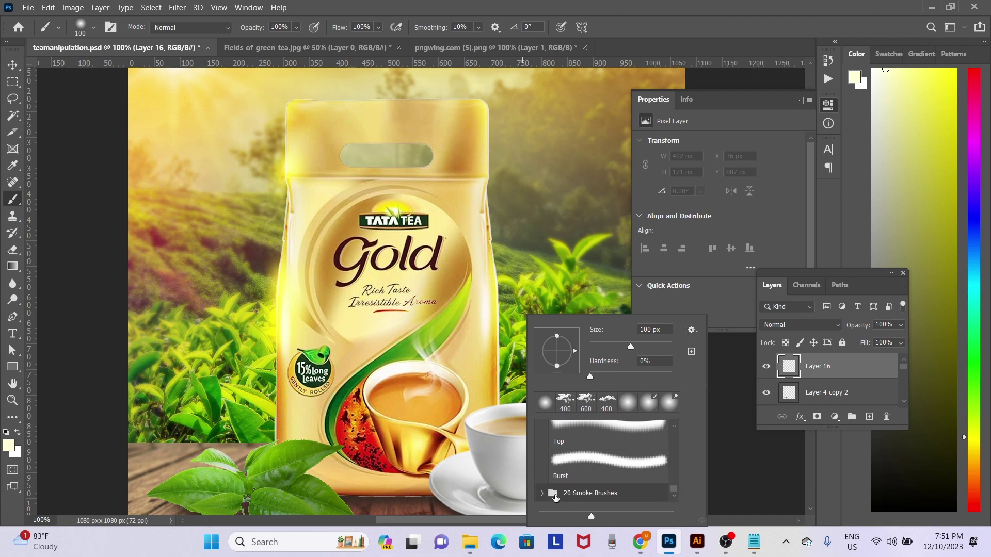
left_click(544, 493)
scroll(650, 491, "down", 2)
scroll(649, 491, "down", 1)
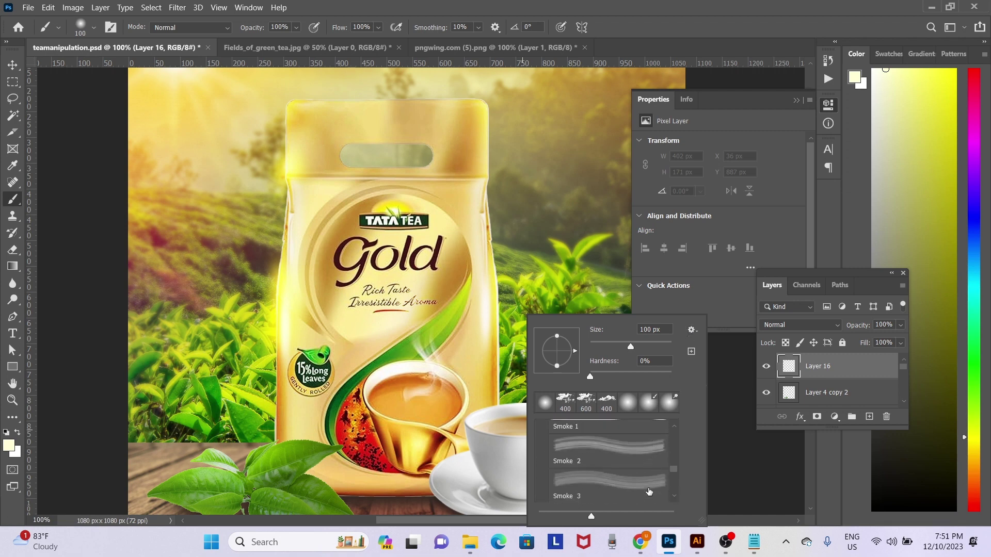
scroll(650, 492, "down", 1)
scroll(649, 491, "down", 1)
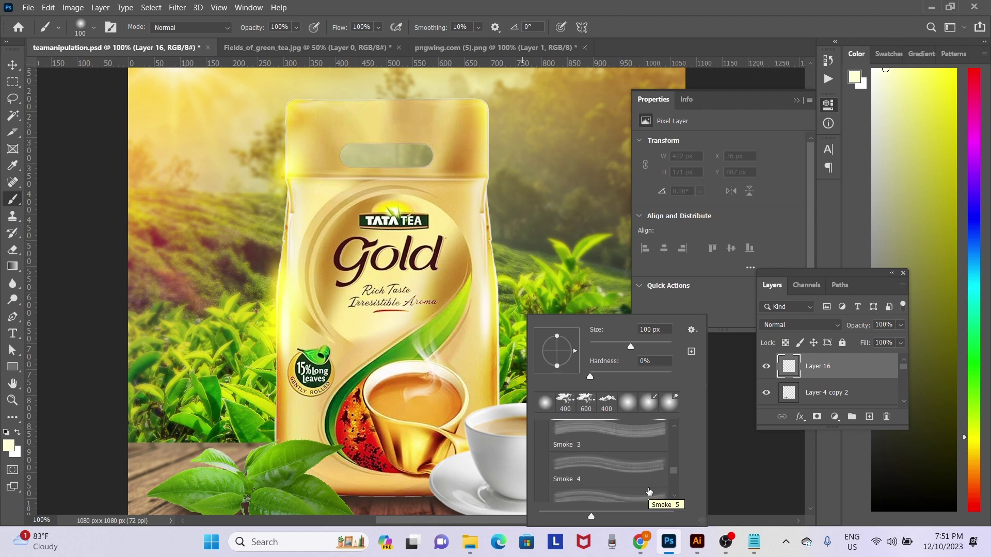
scroll(649, 492, "down", 1)
scroll(649, 492, "down", 1)
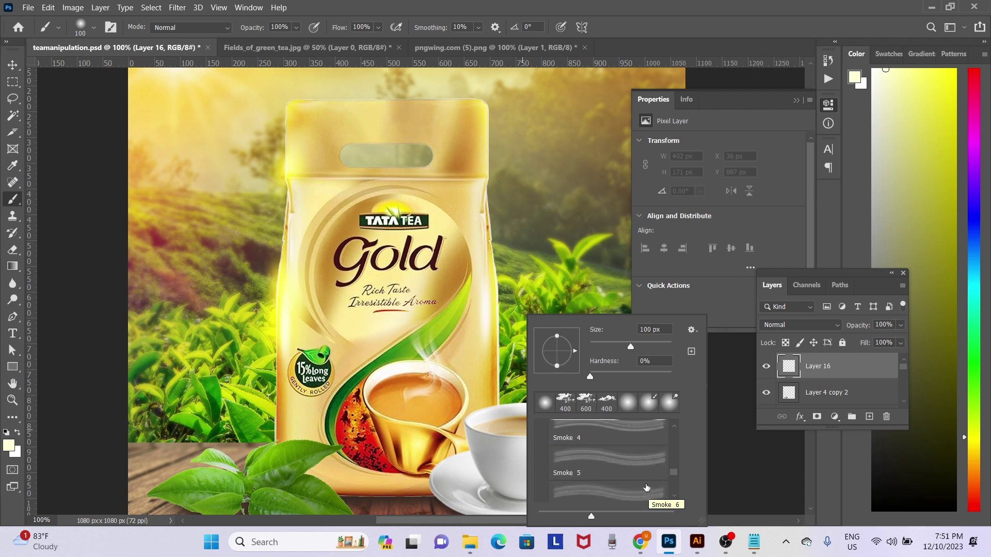
left_click(633, 469)
double_click(634, 469)
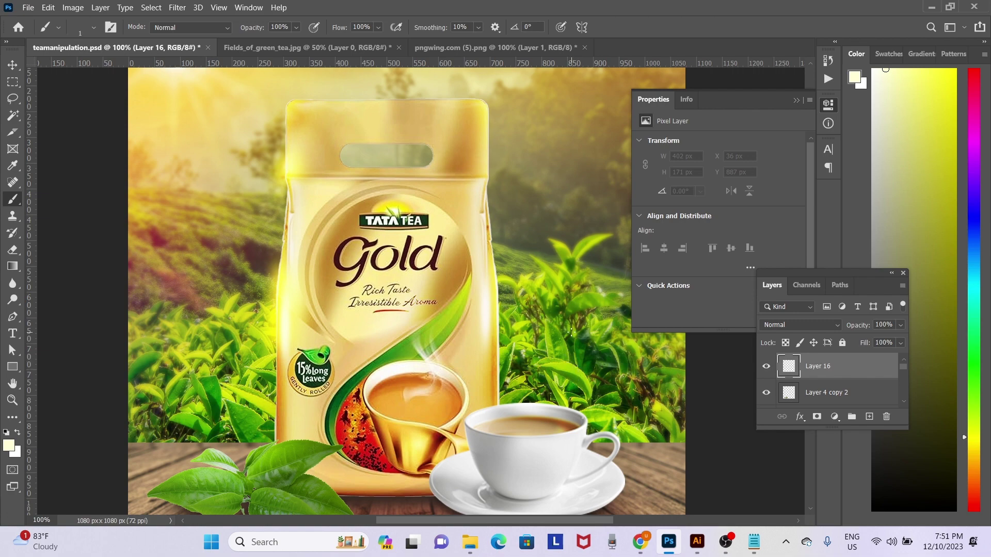
Zoom out, set white as the colour and test a 500 px smoke stroke, then undo it
key("ctrl+minus")
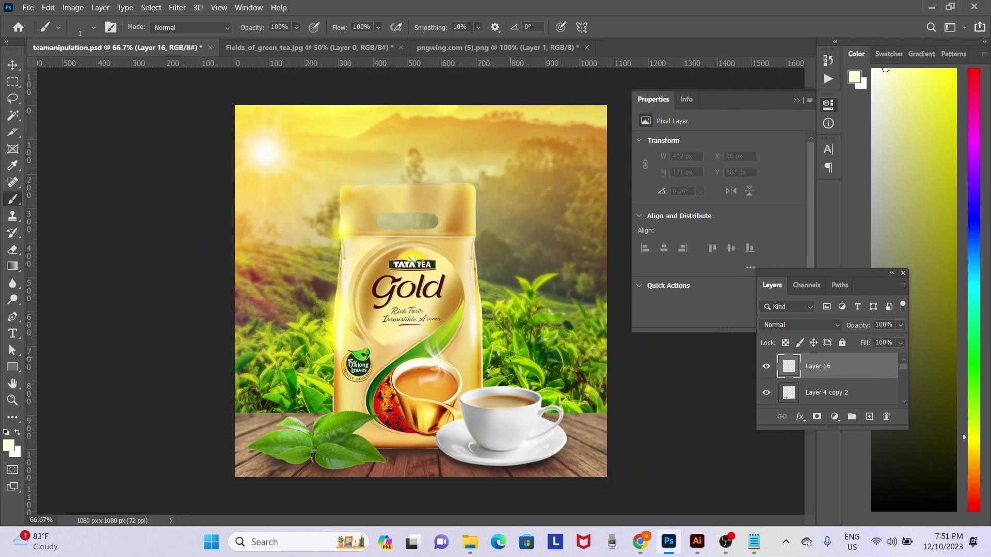
key("bracketright")
key("bracketright")
key("bracketright")
key("x")
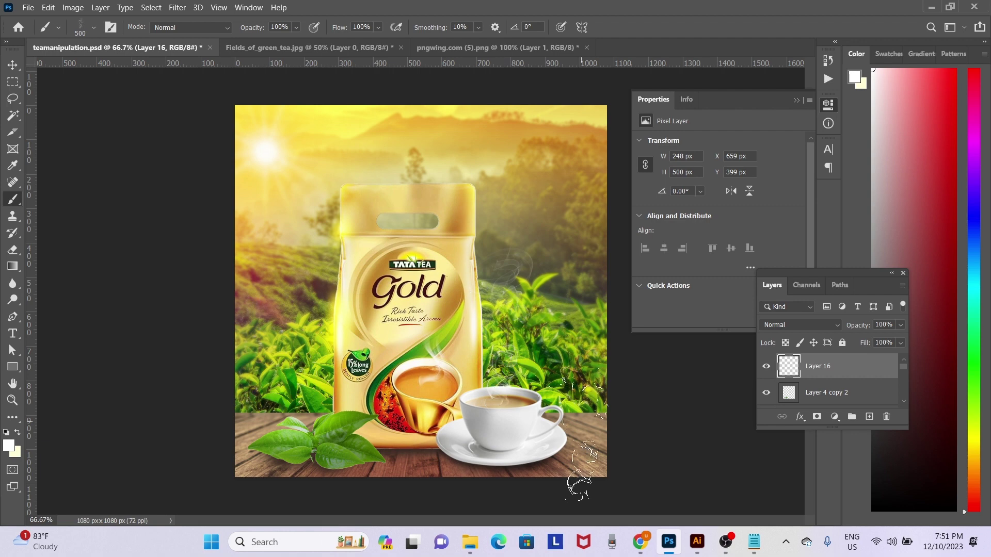
left_click_drag(508, 465, 506, 439)
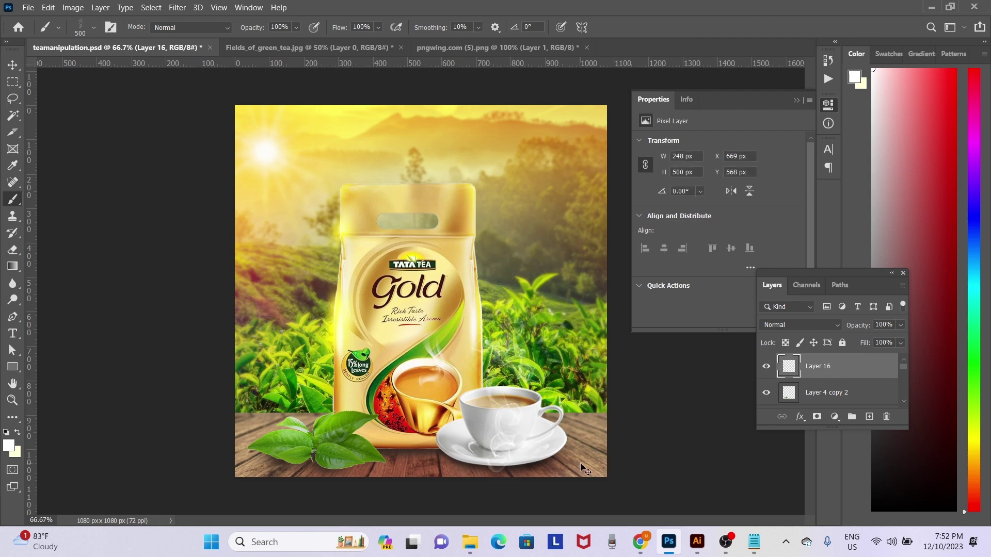
key("ctrl+z")
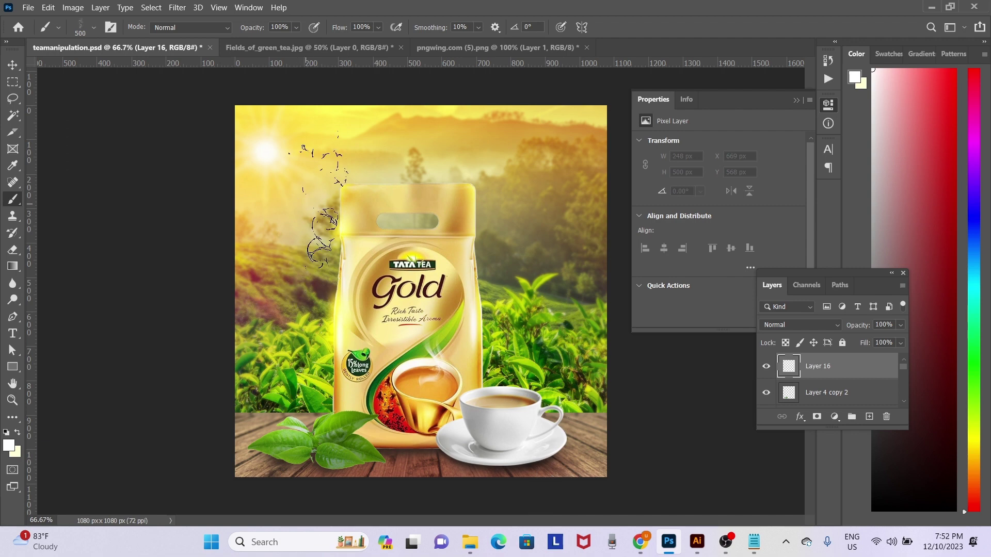
Try a different, smaller smoke brush stamp on the right side, then undo it
right_click(509, 343)
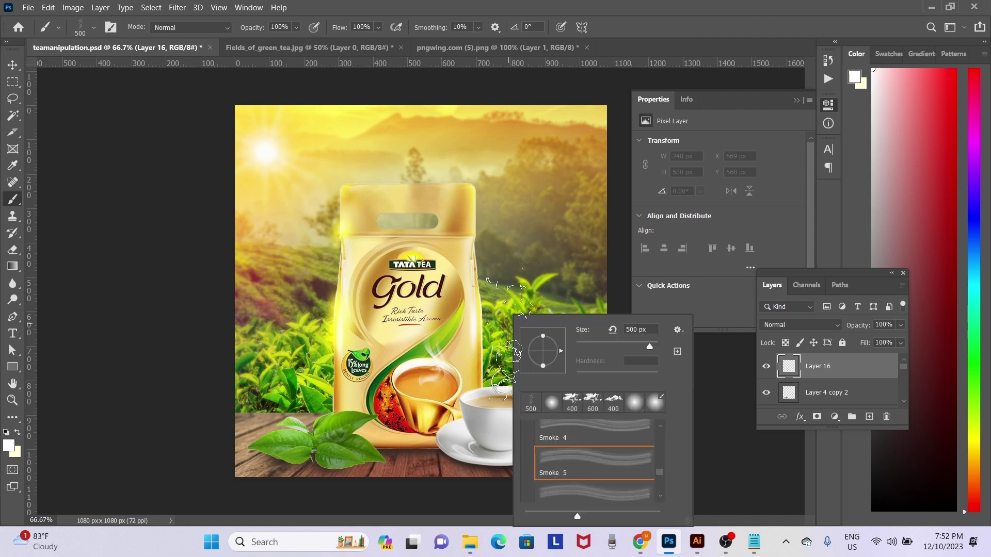
left_click(599, 497)
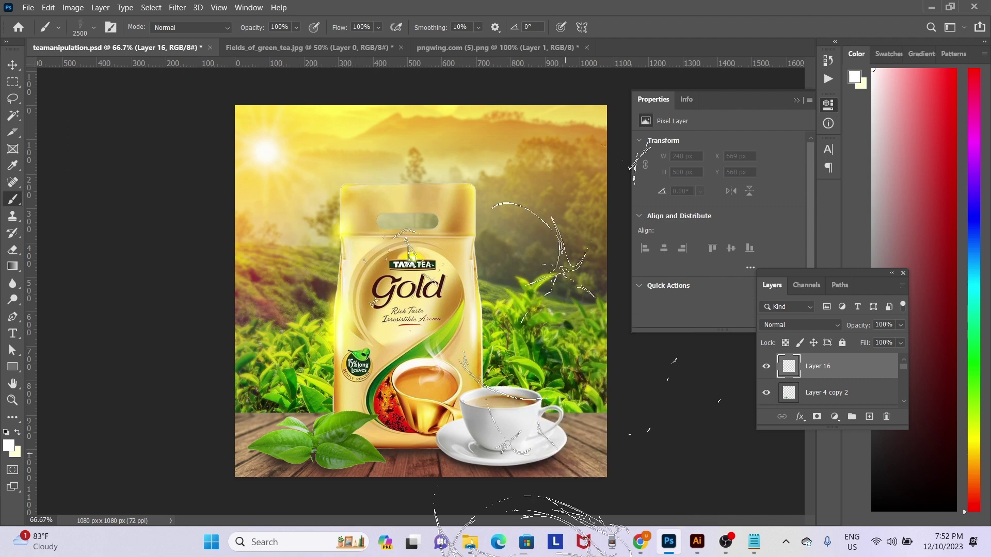
key("bracketleft")
key("bracketleft")
key("bracketleft")
key("bracketleft")
key("bracketleft")
key("bracketleft")
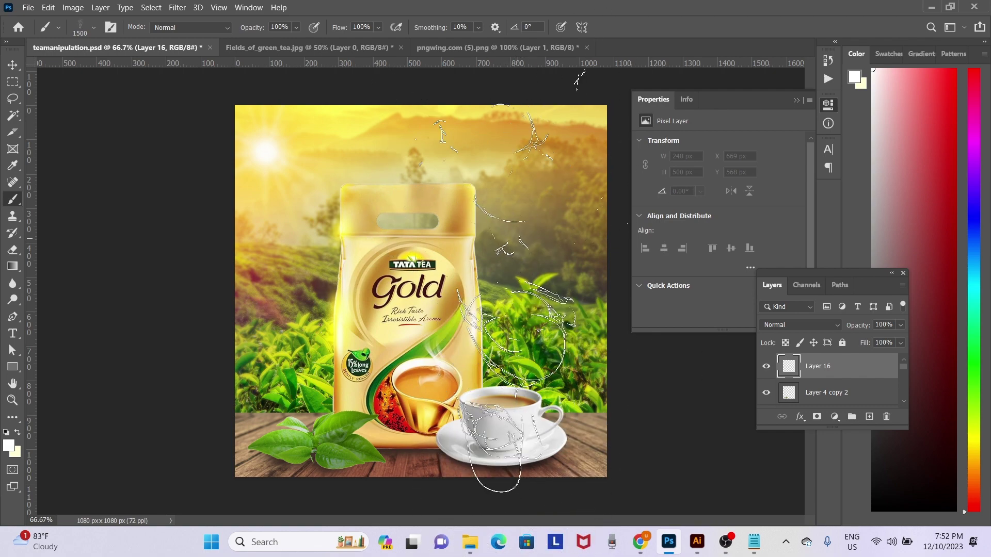
key("bracketleft")
key("bracketleft")
key("bracketleft")
key("bracketleft")
key("bracketleft")
key("bracketleft")
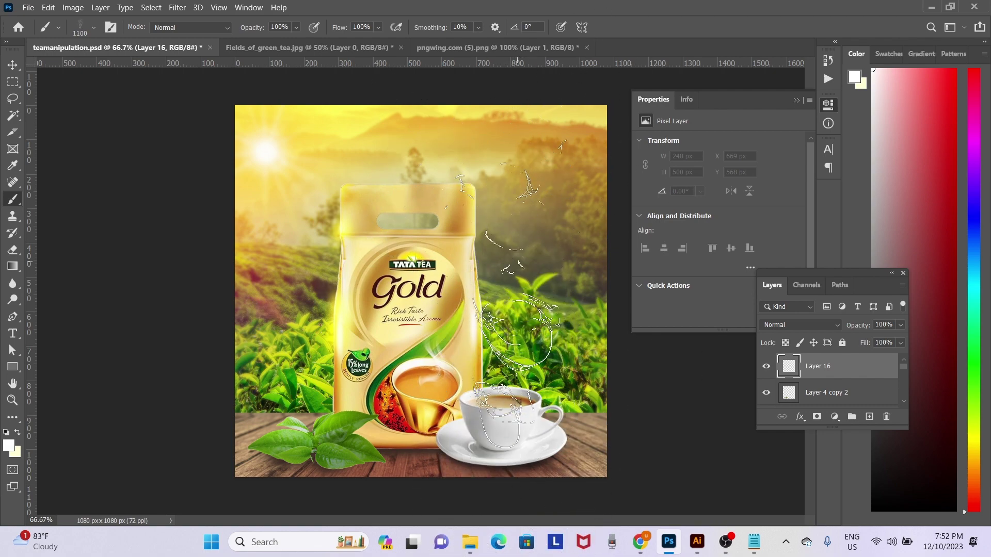
left_click(516, 253)
key("ctrl+z")
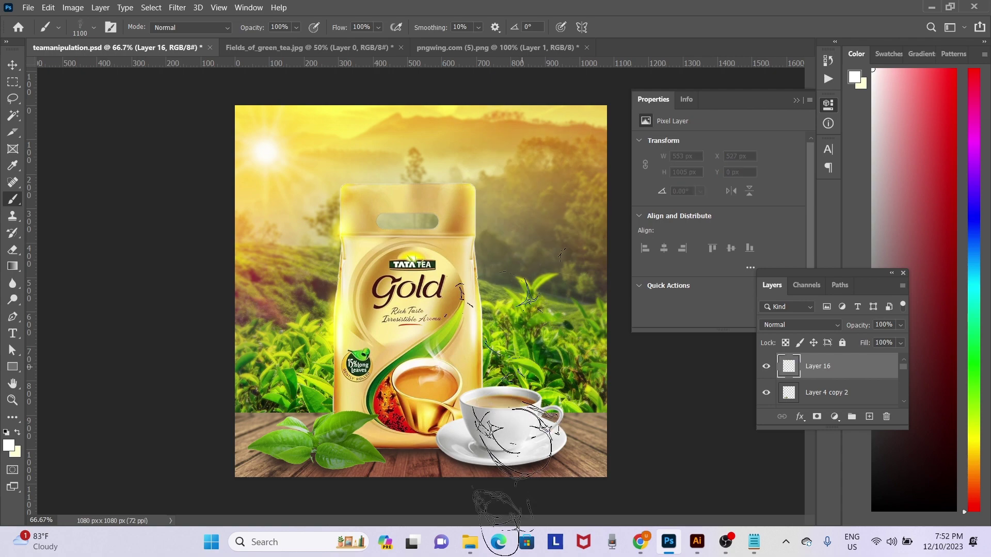
Test the Smoke 4 brush at 600 px above the cup, then undo it
right_click(531, 317)
double_click(614, 443)
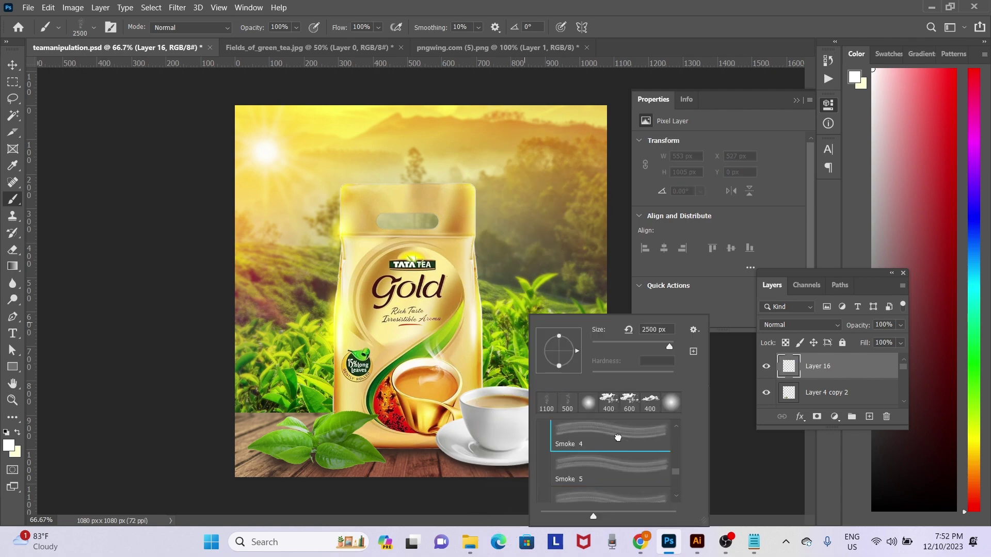
key("bracketleft")
key("bracketleft")
key("bracketleft")
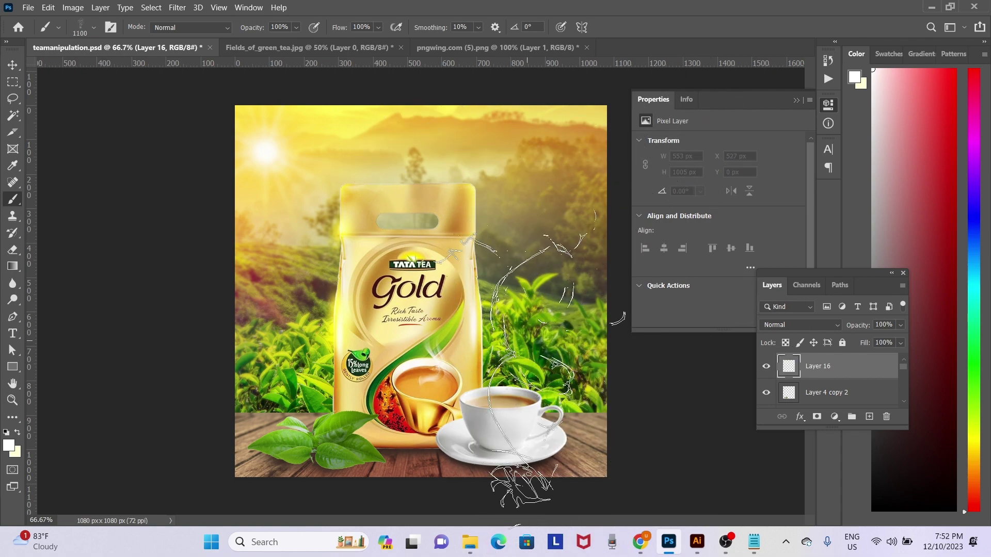
left_click(506, 340)
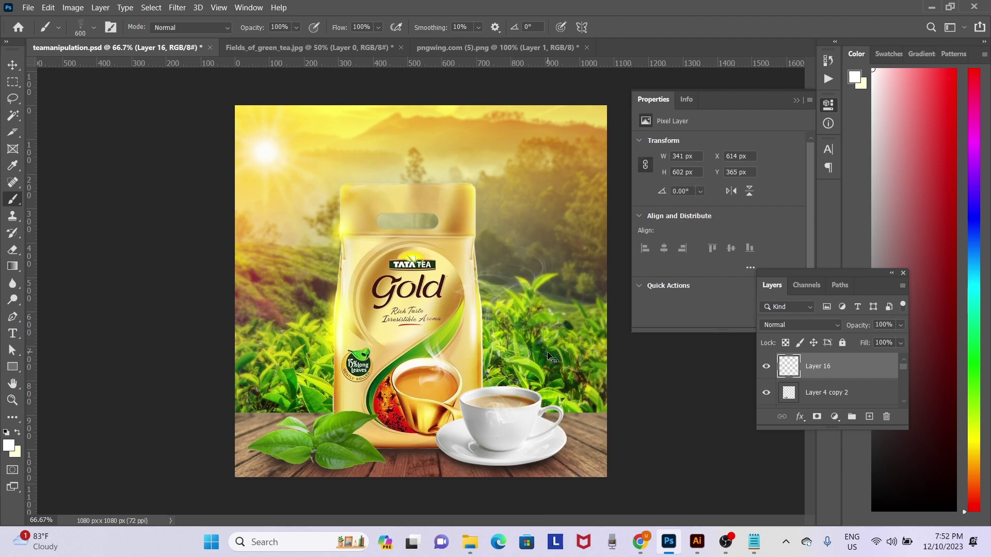
key("ctrl+z")
Test a 400 px stamp, then stamp the final 600 px Smoke 4 steam above the cup
key("bracketleft")
key("bracketleft")
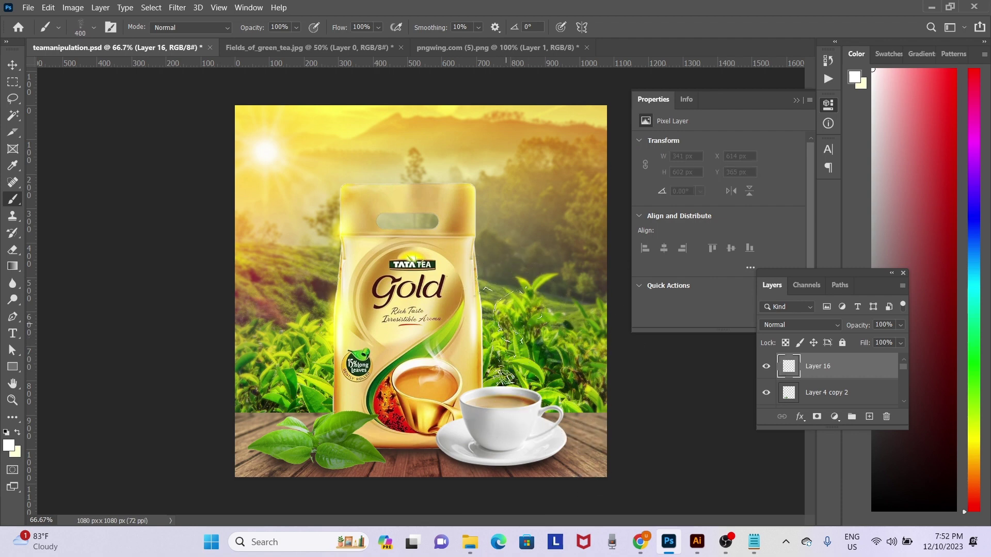
left_click(504, 341)
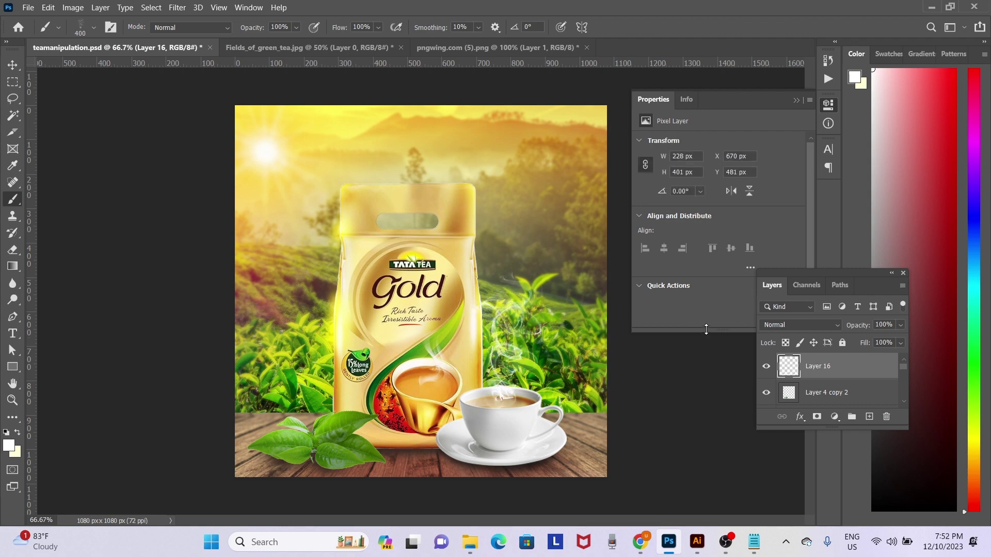
key("ctrl+z")
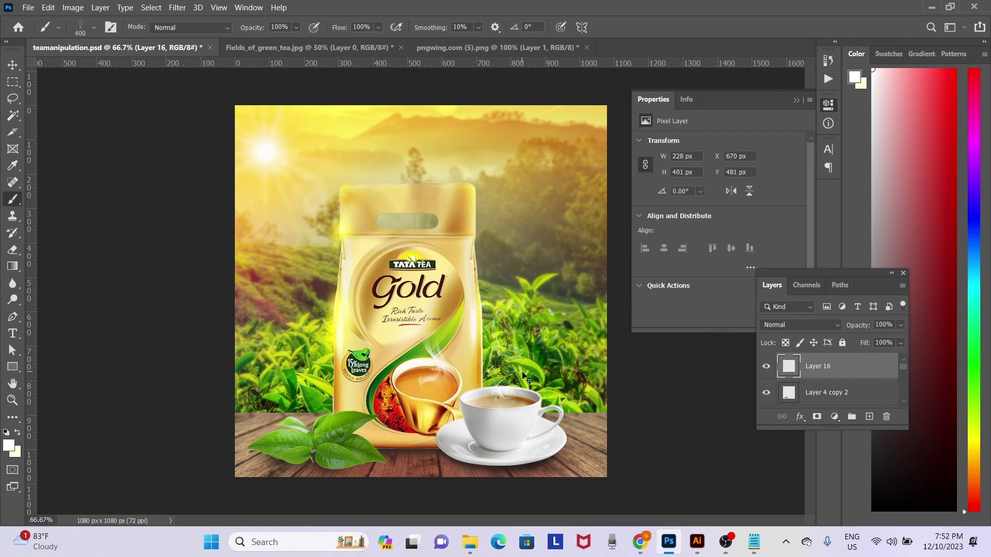
key("bracketright")
key("bracketright")
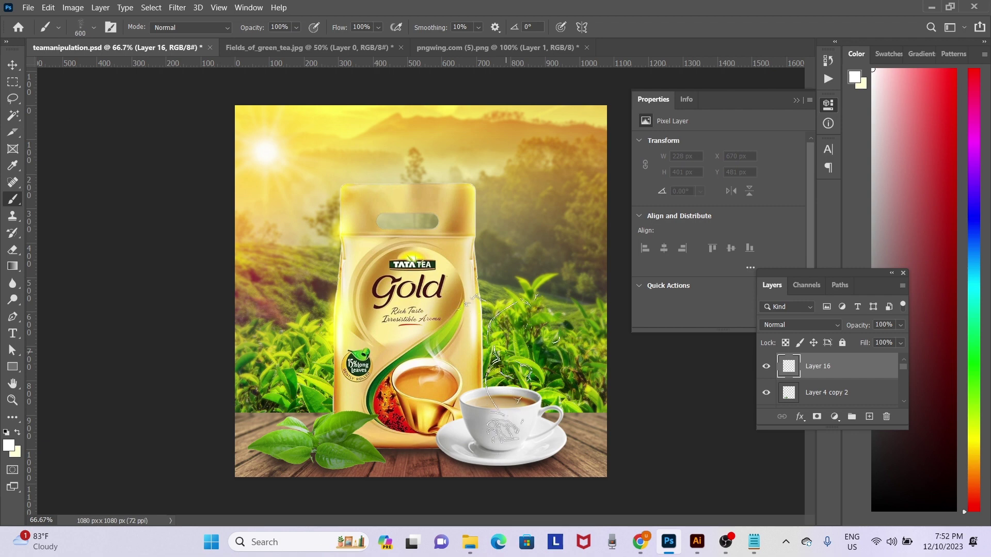
left_click(506, 350)
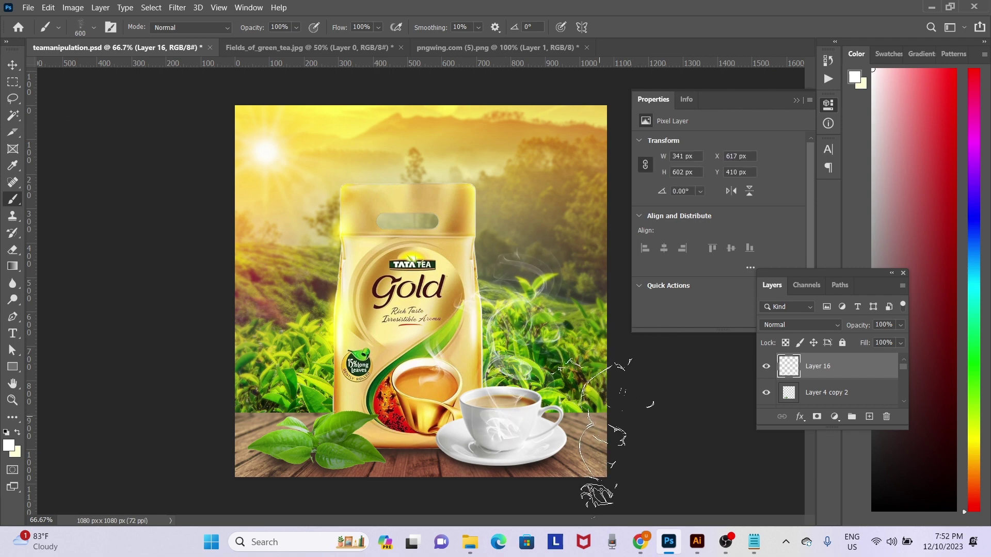
key("e")
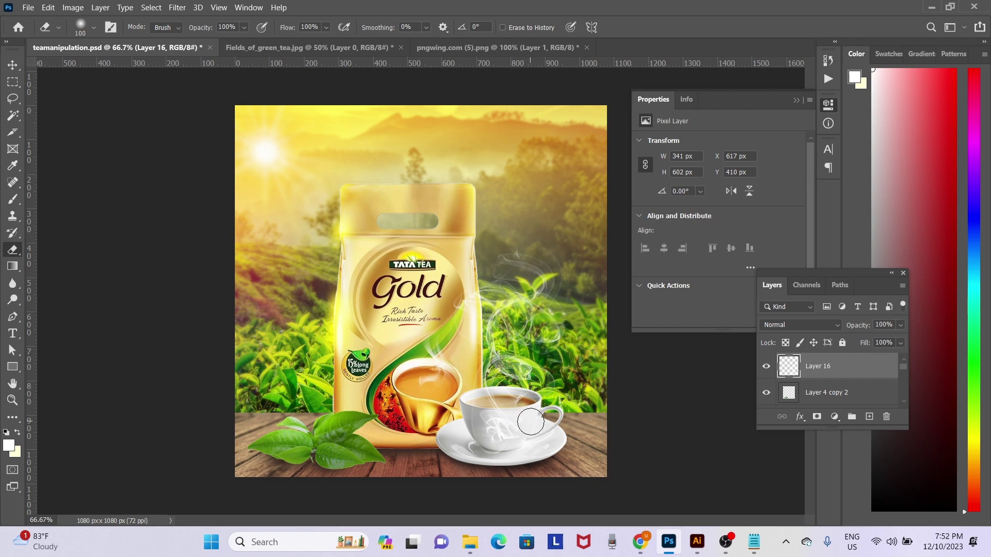
Erase the stray white smoke smear from the front teacup's body
left_click_drag(498, 430, 548, 433)
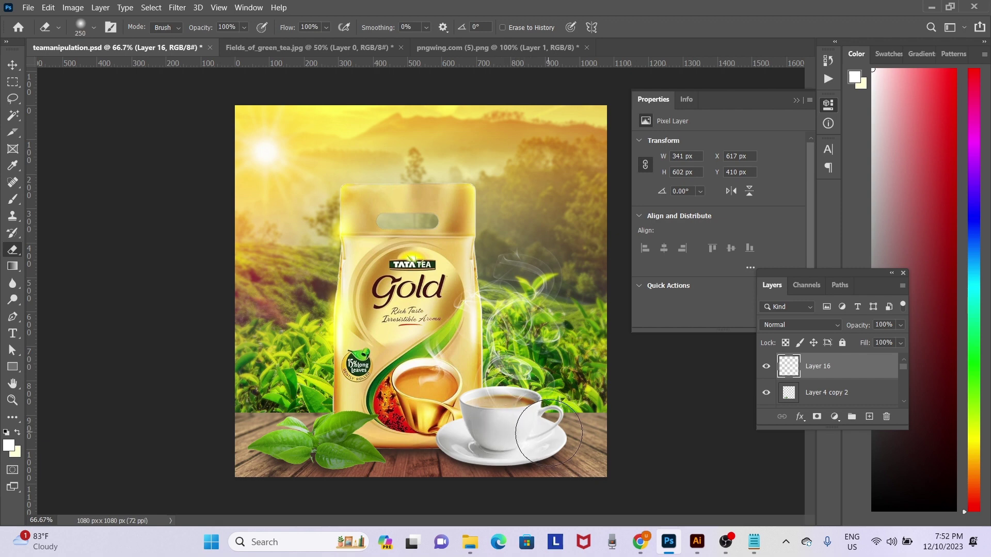
key("v")
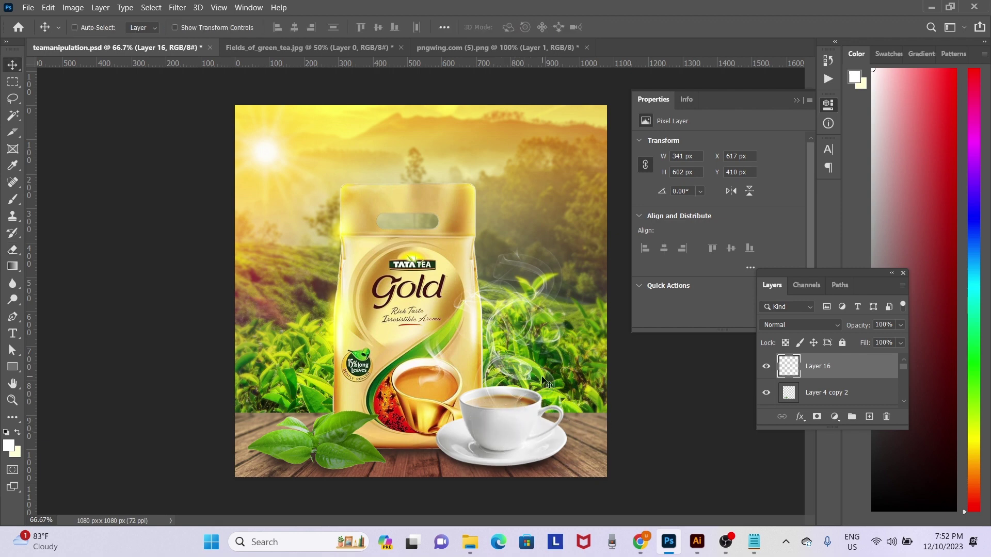